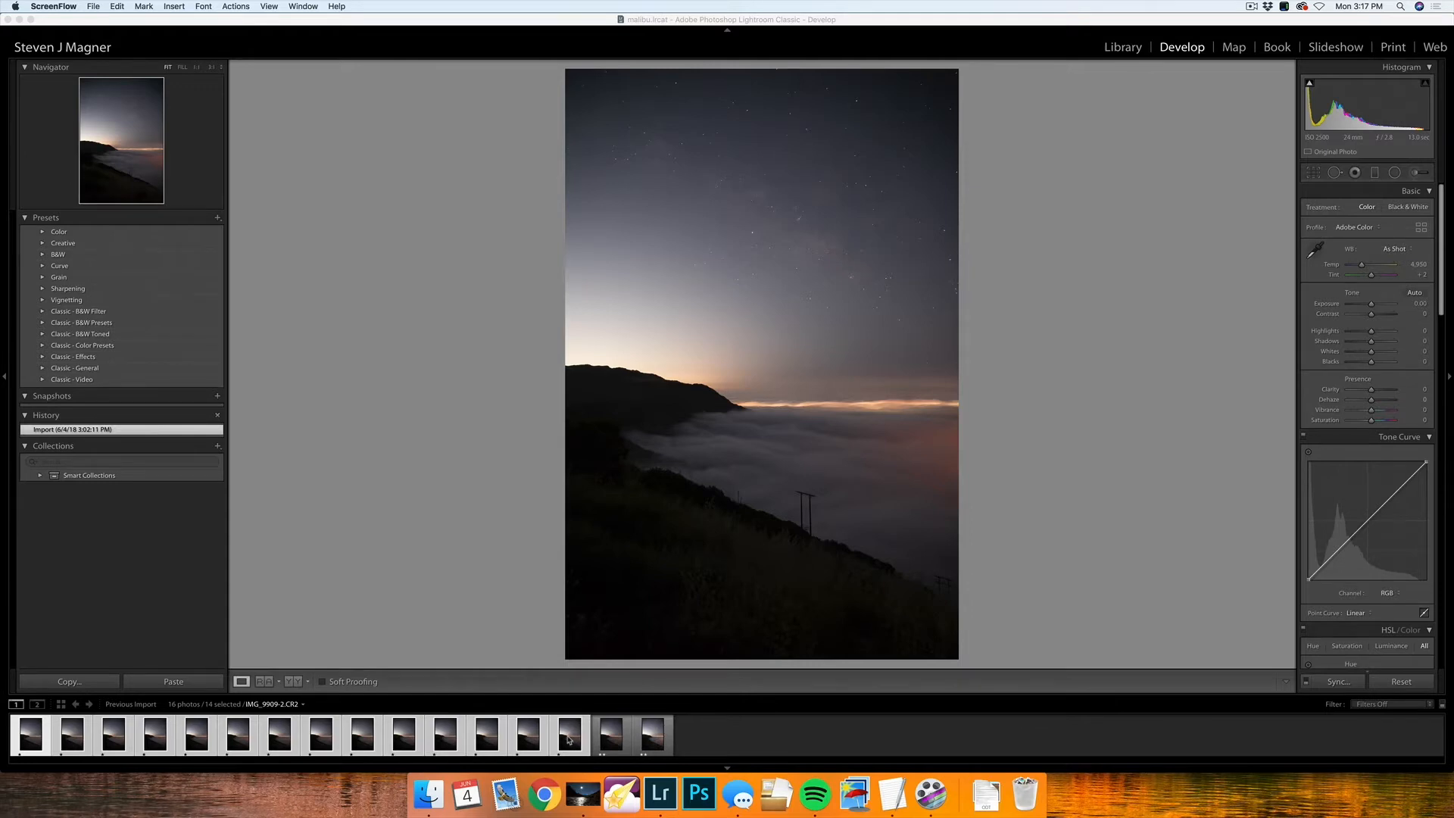
# Step: Compare the last two exposures and select the 14 photos before them, with IMG_9922-2.CR2 as the active photo
pyautogui.click(617, 738)
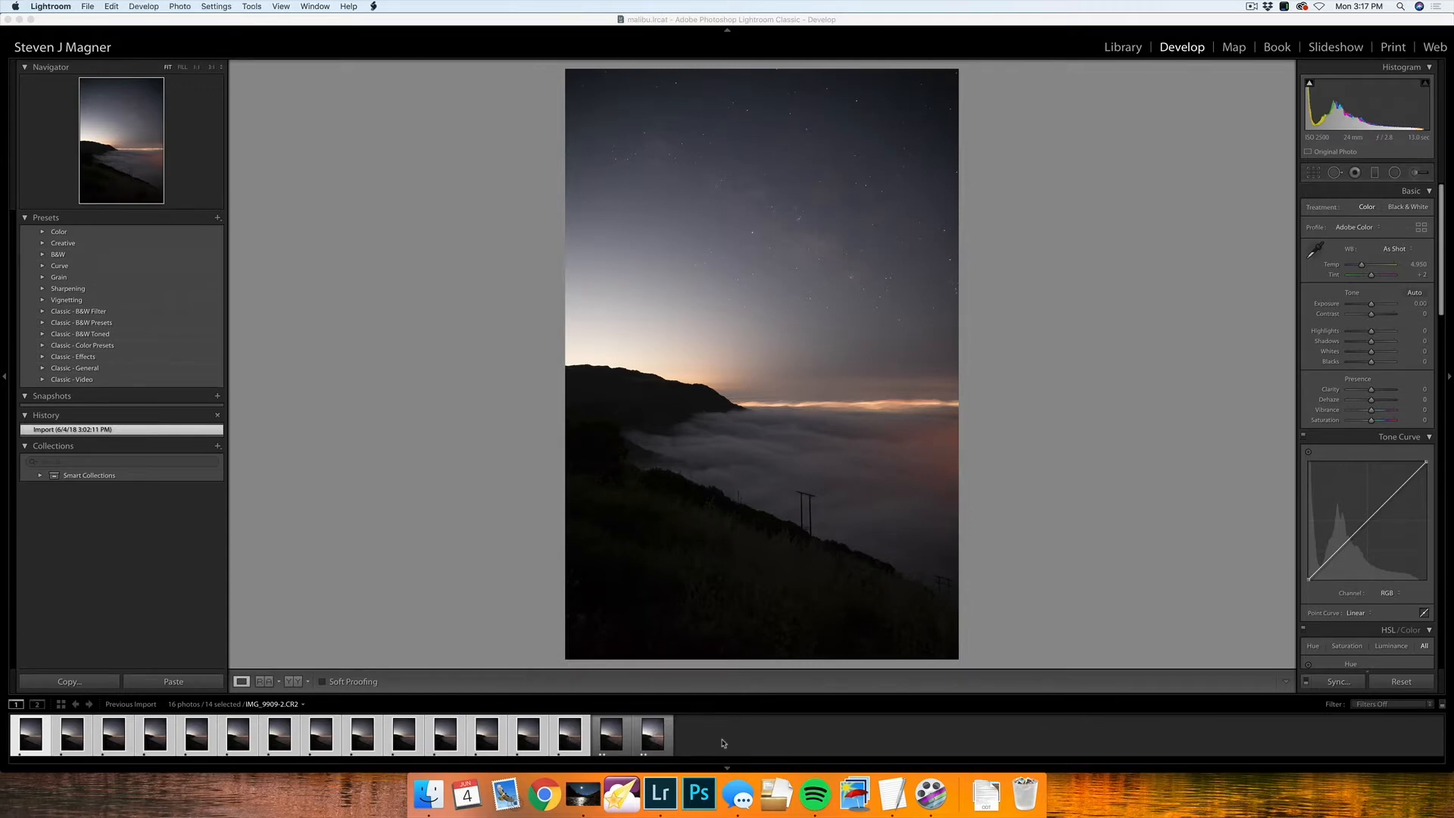
pyautogui.click(652, 734)
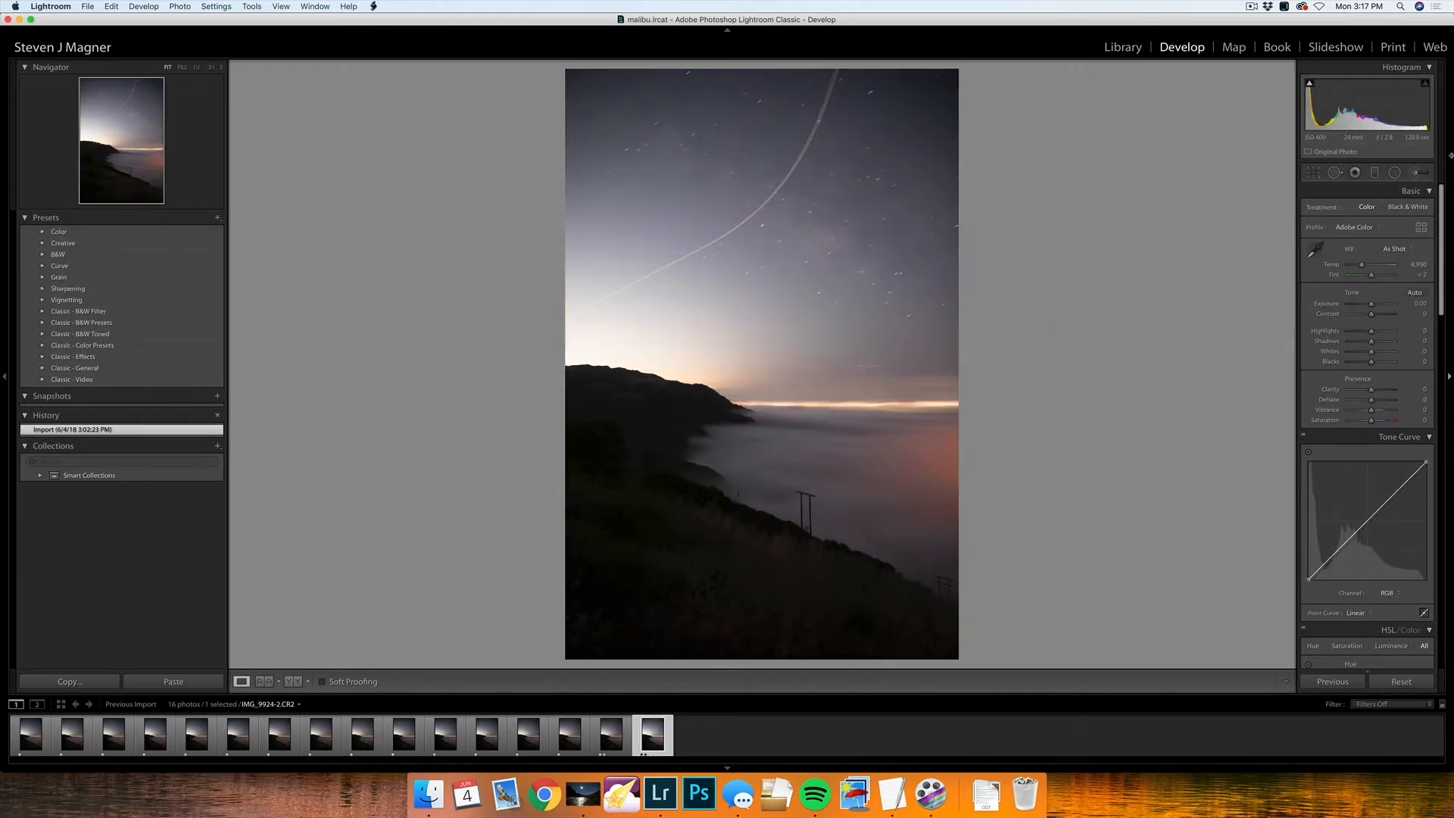
pyautogui.press('Left')
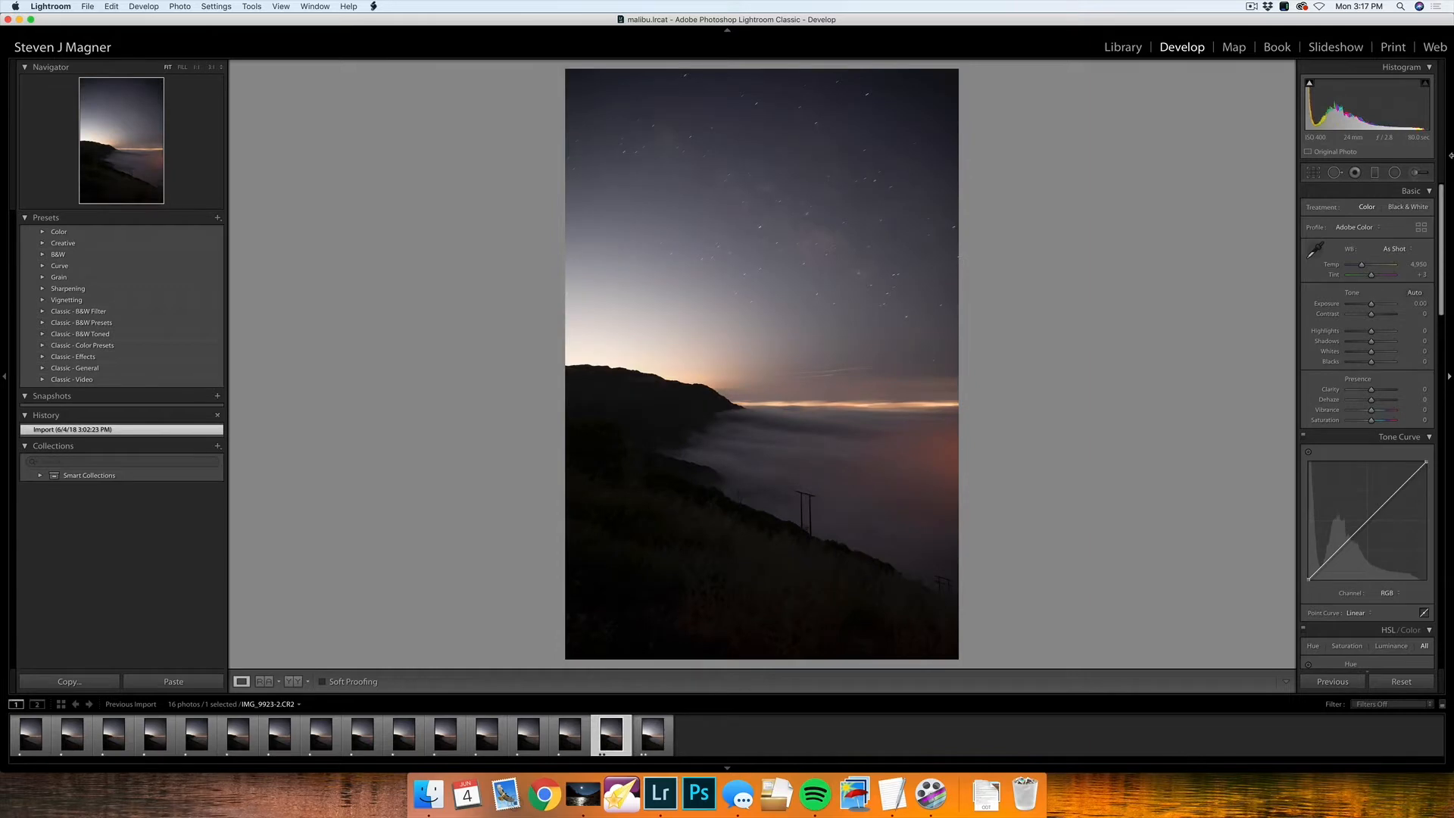
pyautogui.press('Right')
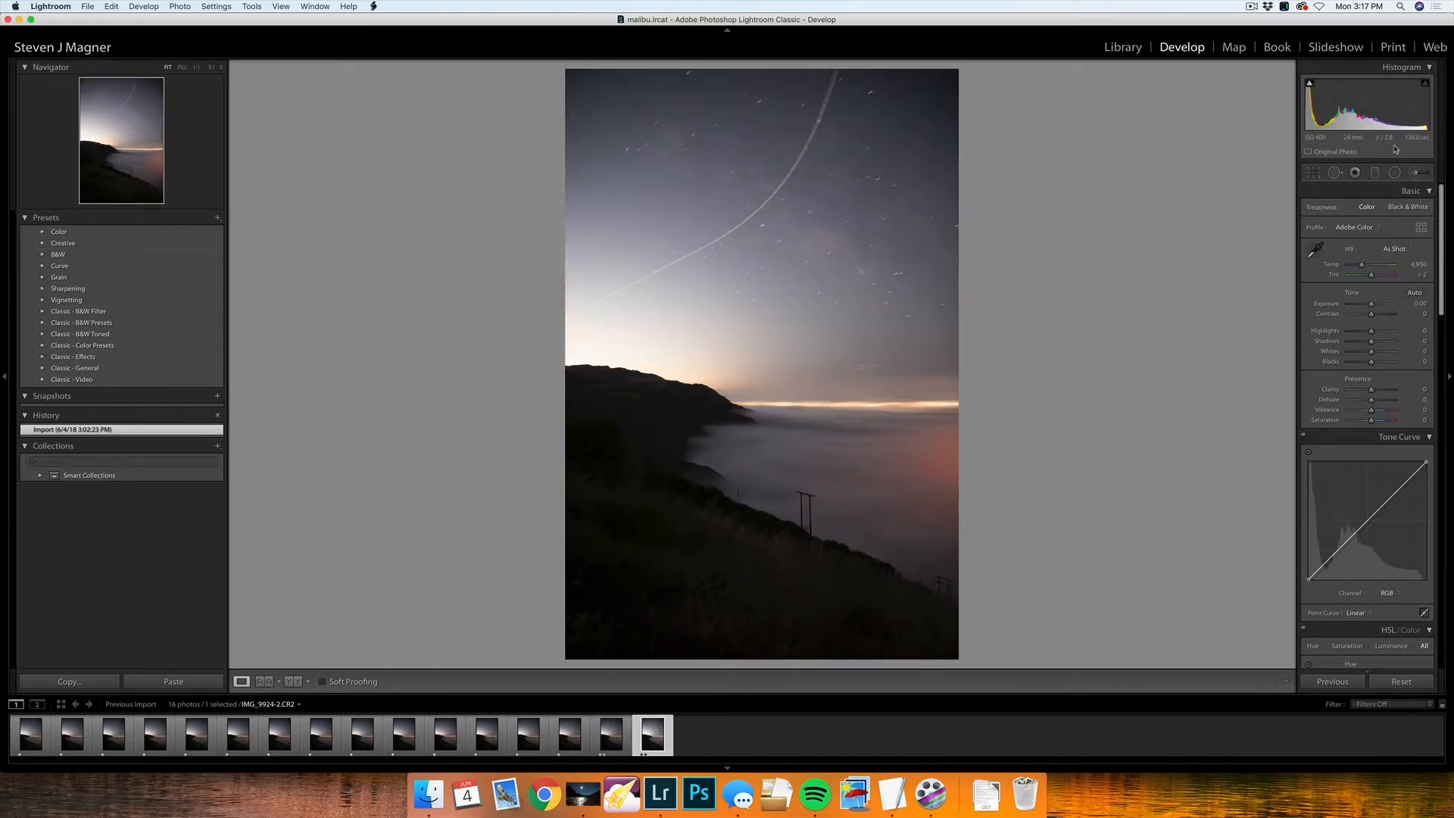
pyautogui.click(569, 733)
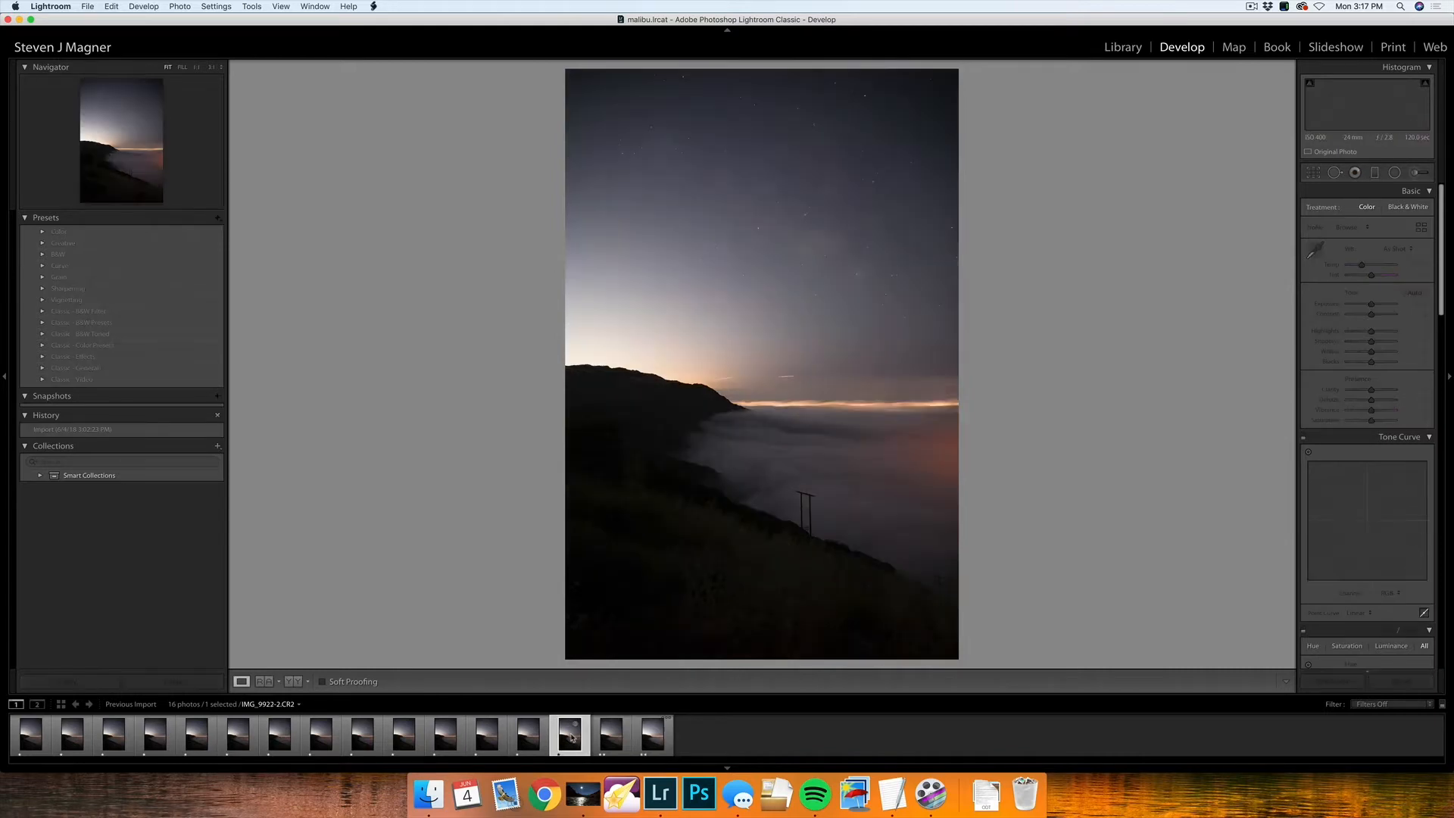
pyautogui.keyDown('shift'); pyautogui.click(31, 736); pyautogui.keyUp('shift')
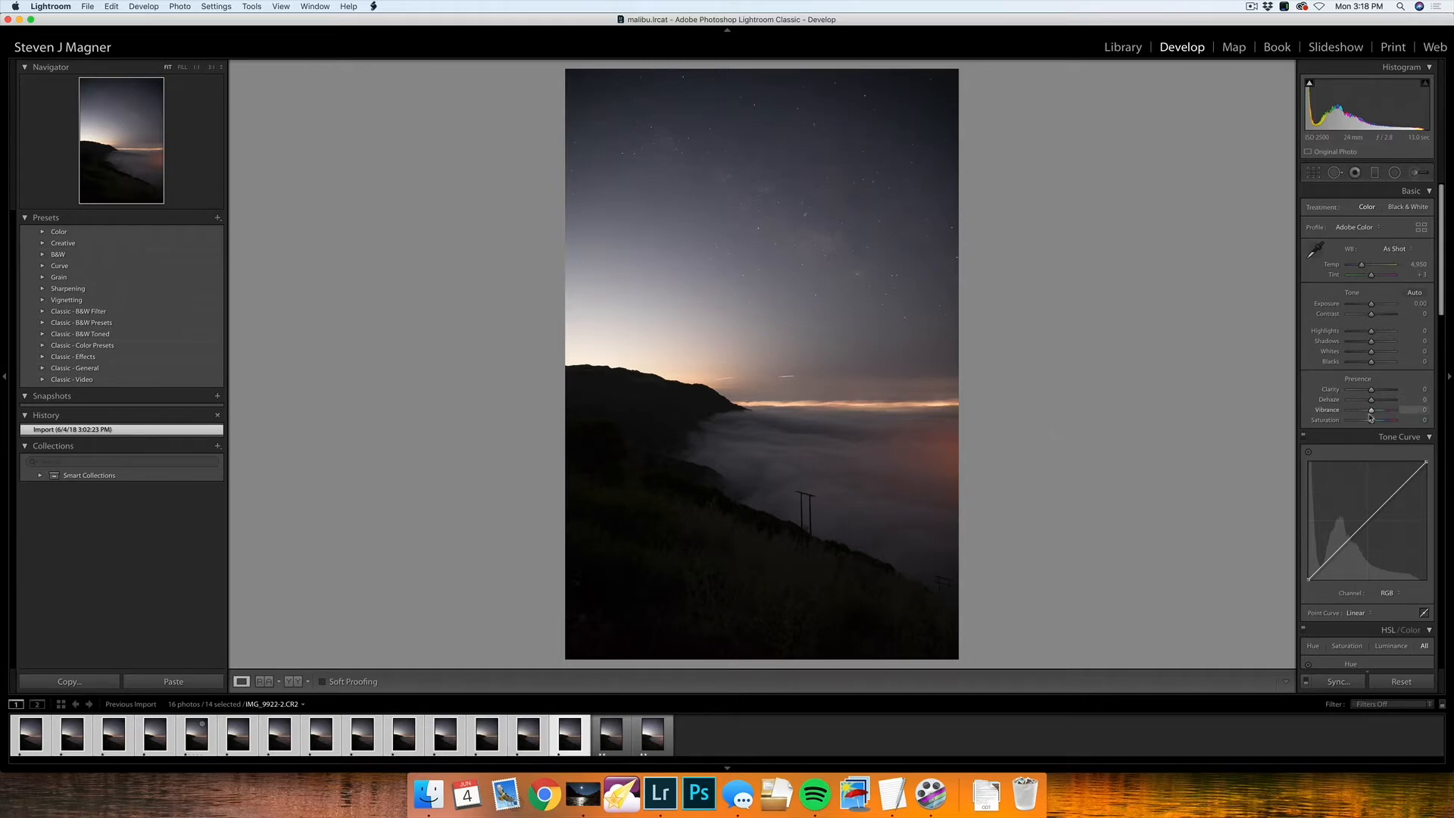
# Step: Set the white balance to Temp 5,695 and Tint -11 while Vibrance and Saturation are temporarily at +100, and reset both to 0
pyautogui.moveTo(1372, 409); pyautogui.dragTo(1448, 429)
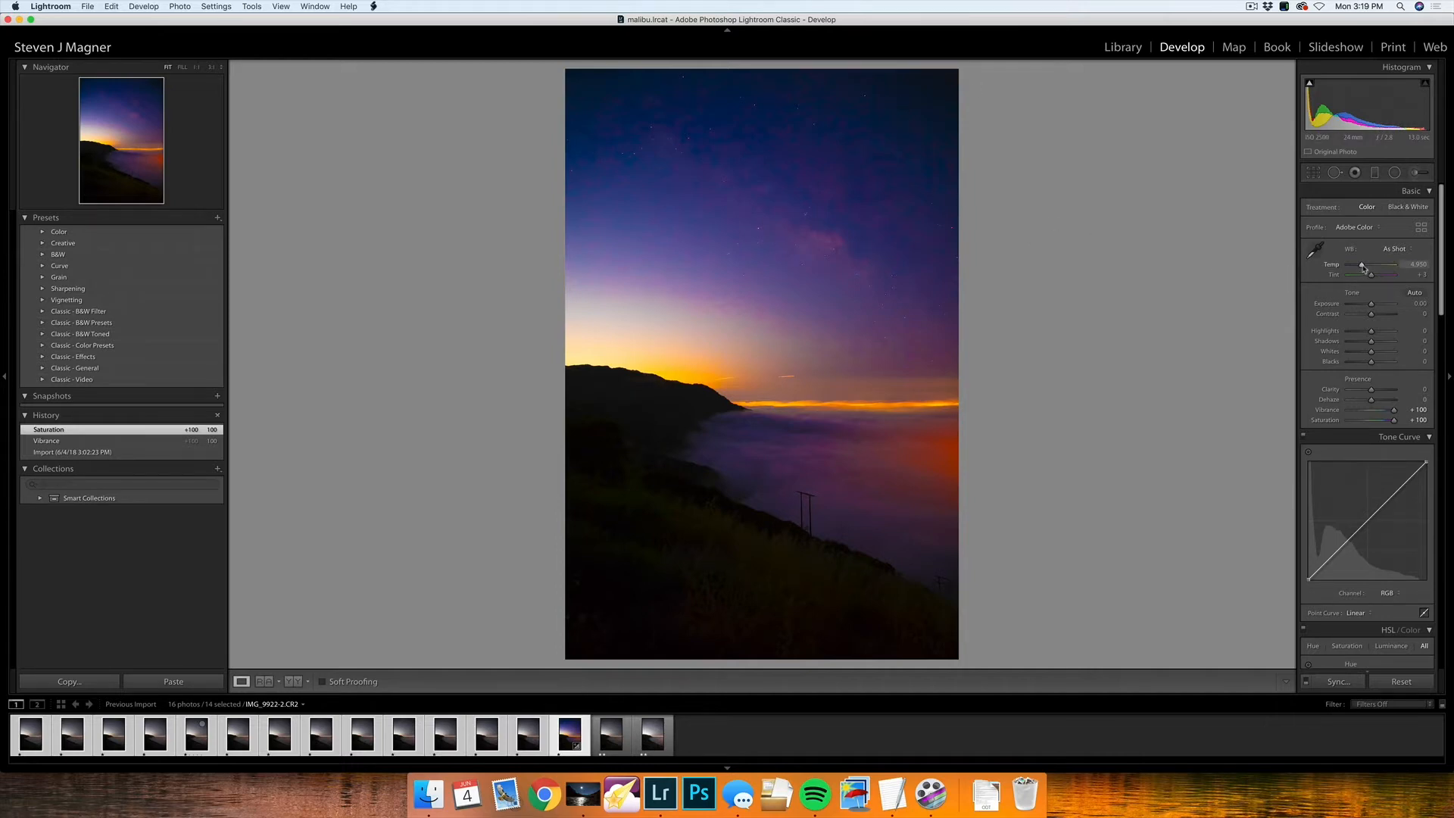
pyautogui.moveTo(1363, 267); pyautogui.dragTo(1367, 268)
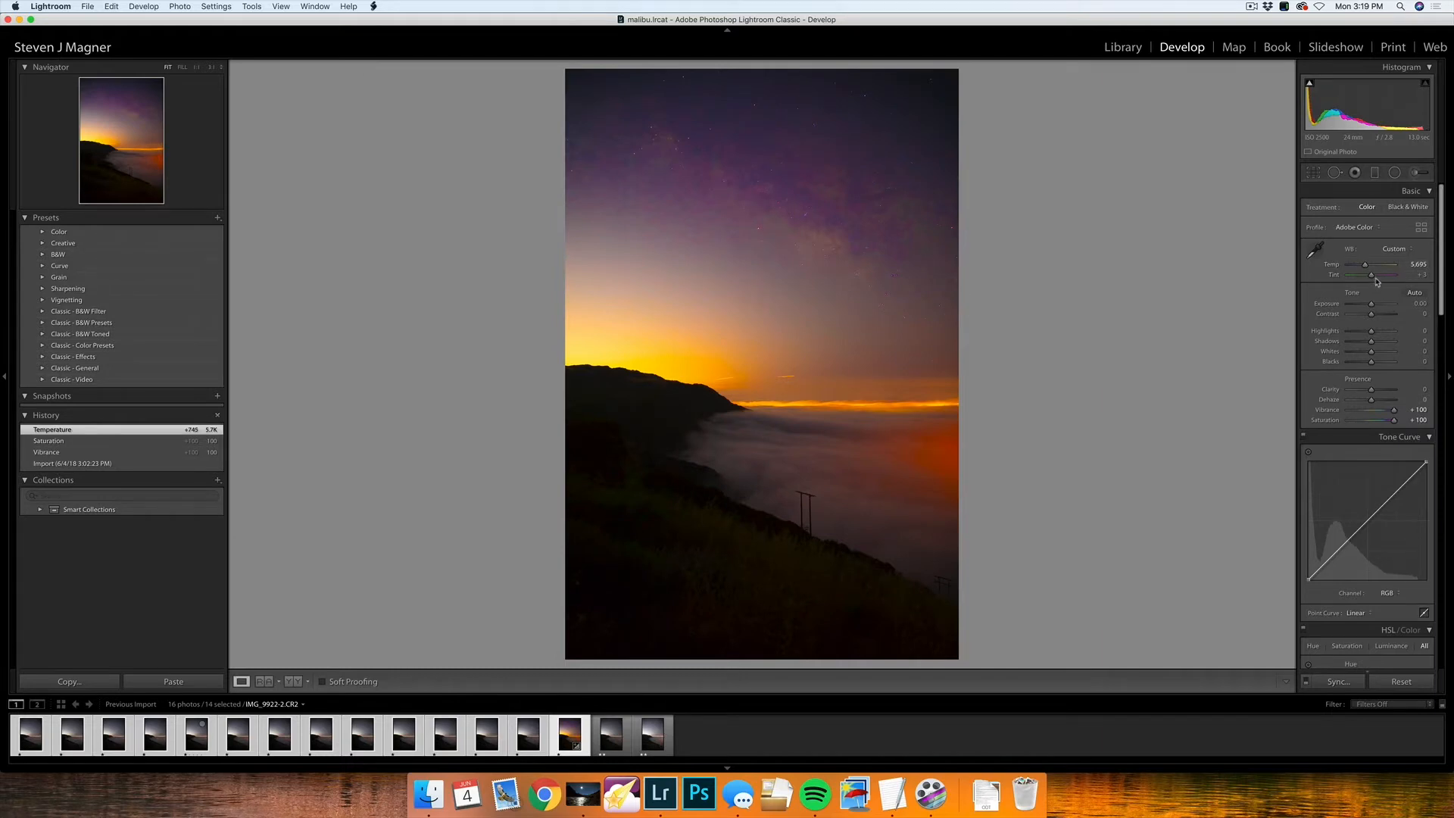
pyautogui.moveTo(1372, 277); pyautogui.dragTo(1370, 279)
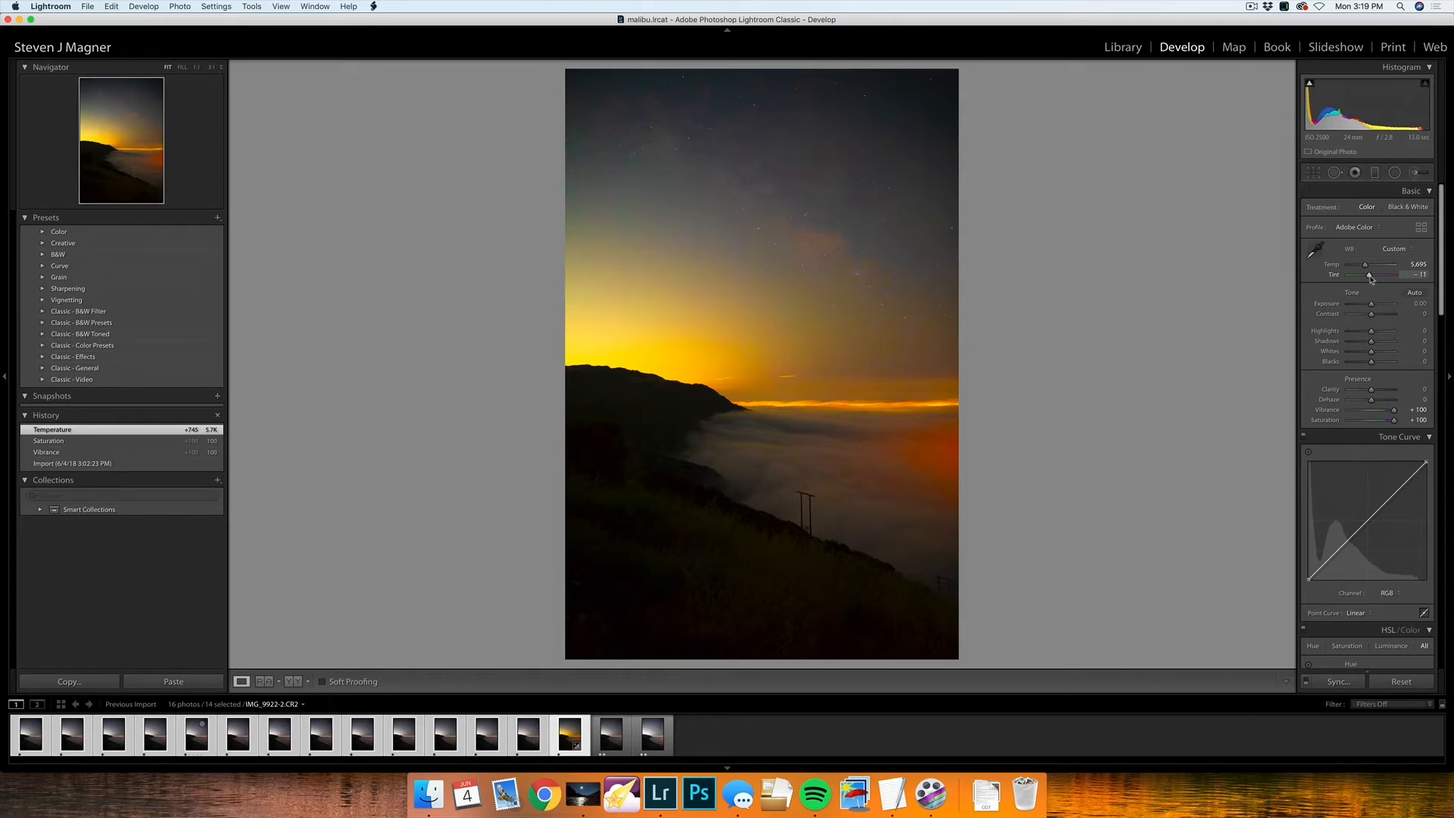
pyautogui.moveTo(1371, 278); pyautogui.dragTo(1371, 278)
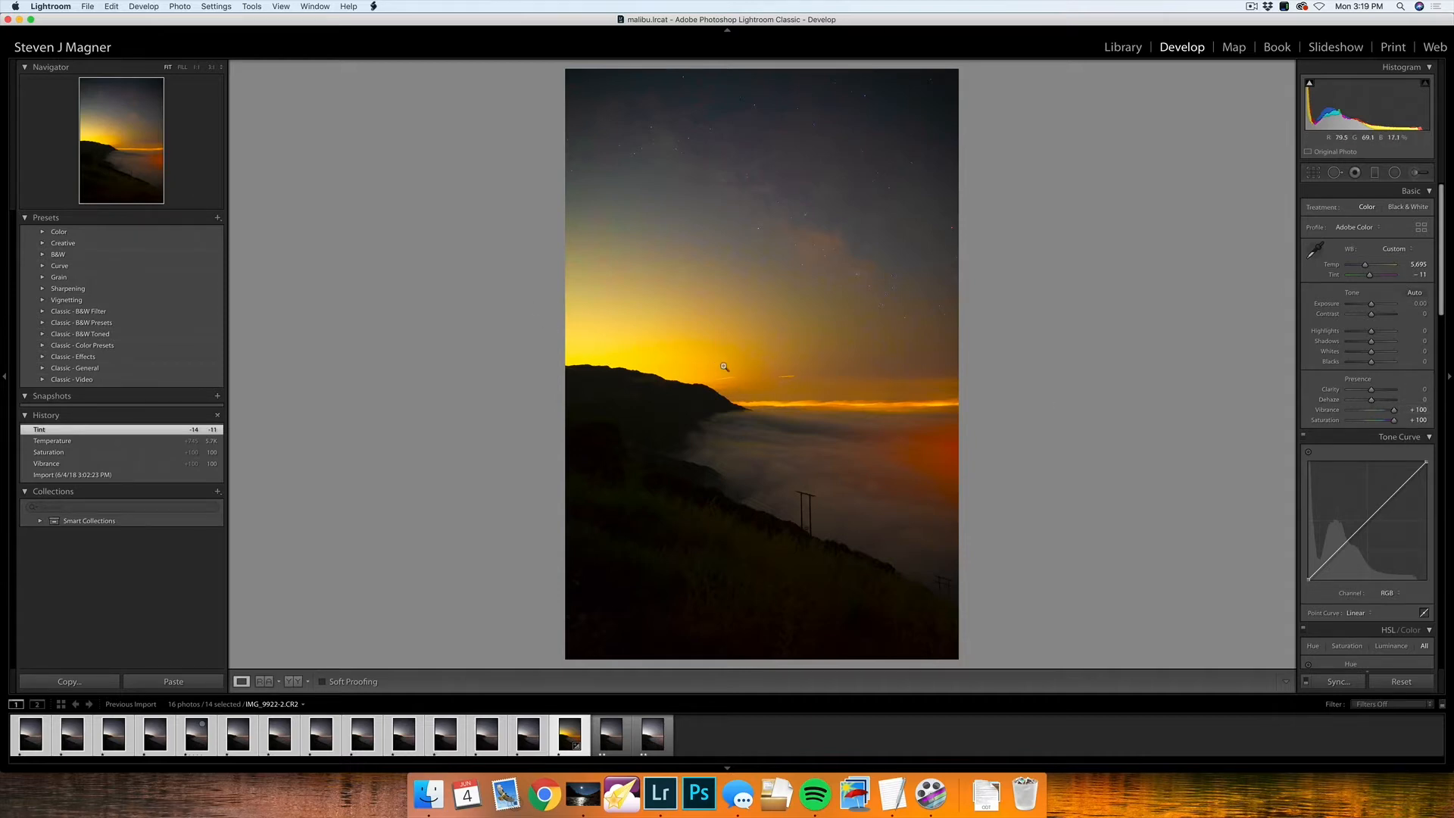
pyautogui.doubleClick(1394, 411)
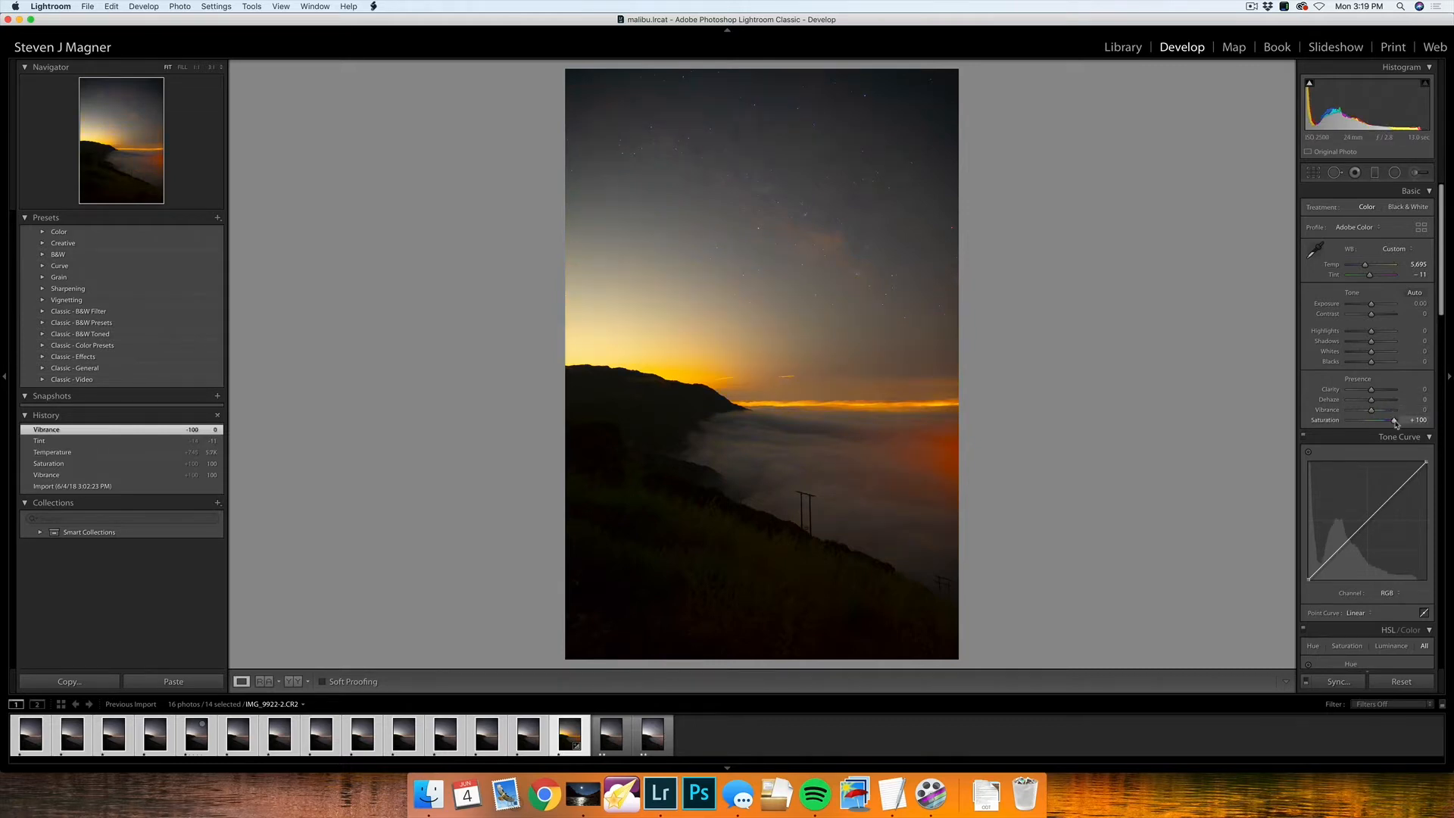
pyautogui.doubleClick(1394, 421)
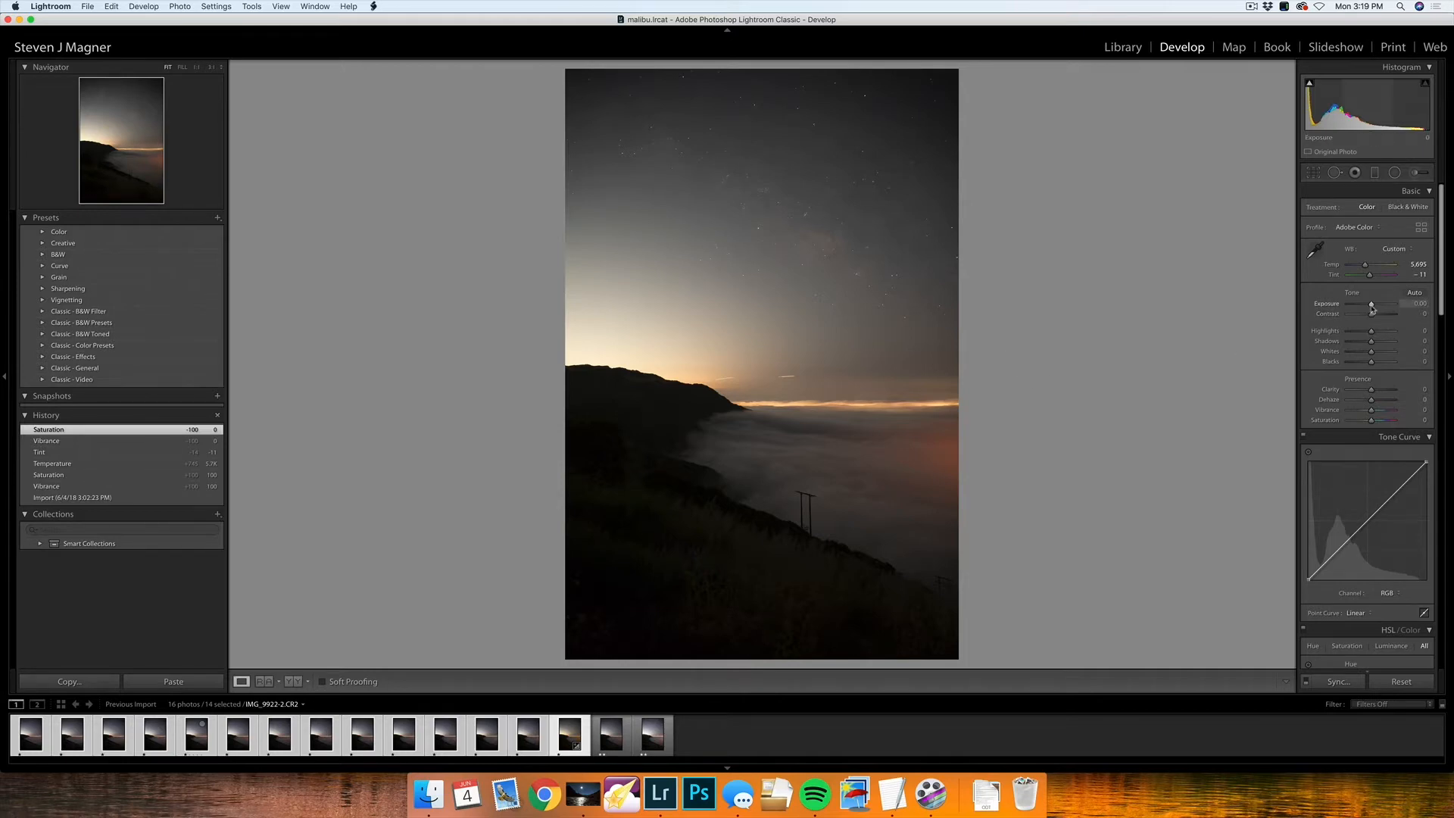
# Step: Set Exposure to +0.55, Contrast +33, Highlights -75, Shadows -19, Whites +34, Blacks +38, Clarity +31, Vibrance +25 and Dehaze +11
pyautogui.moveTo(1371, 310); pyautogui.dragTo(1376, 310)
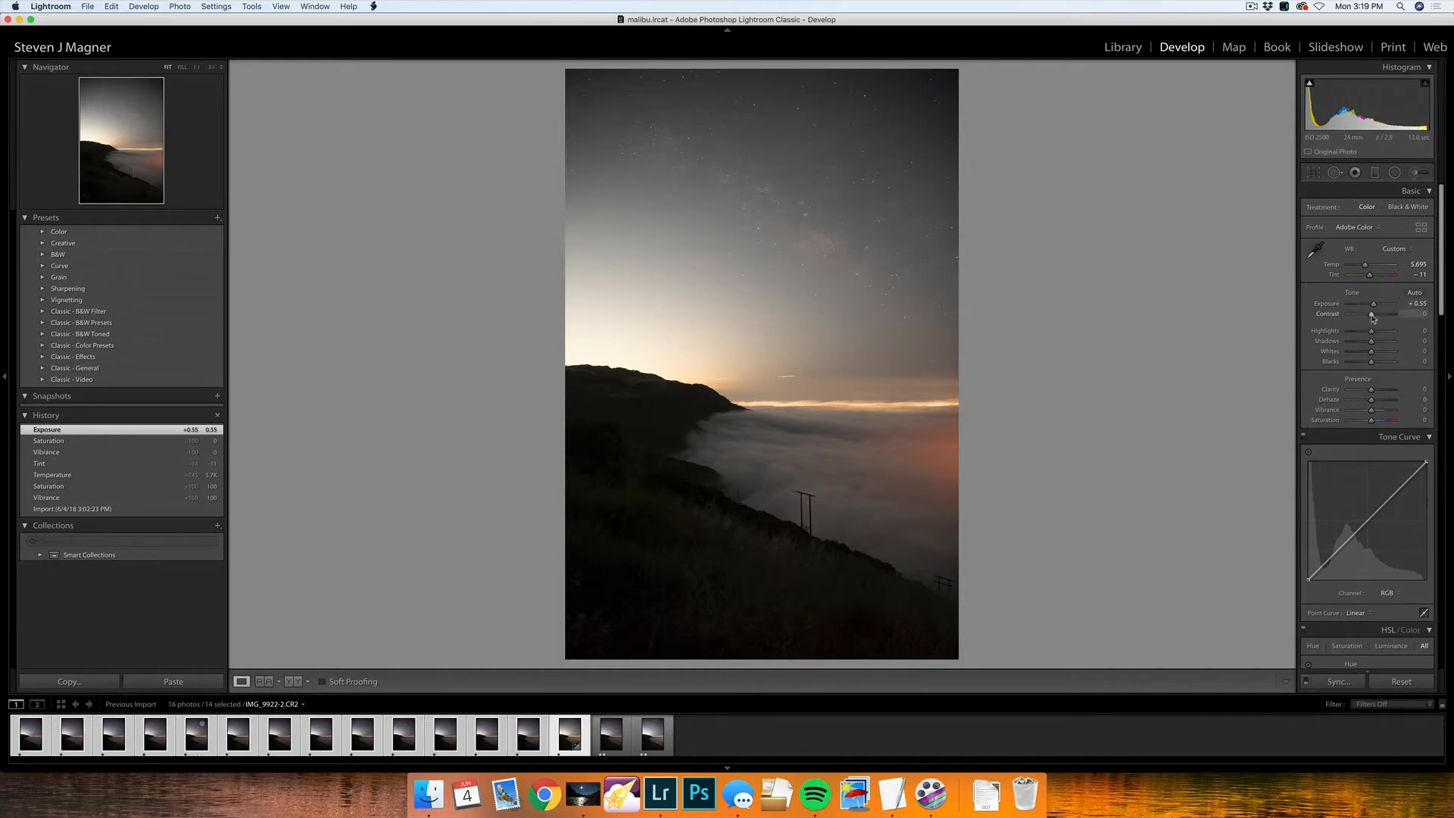
pyautogui.moveTo(1373, 318); pyautogui.dragTo(1353, 334)
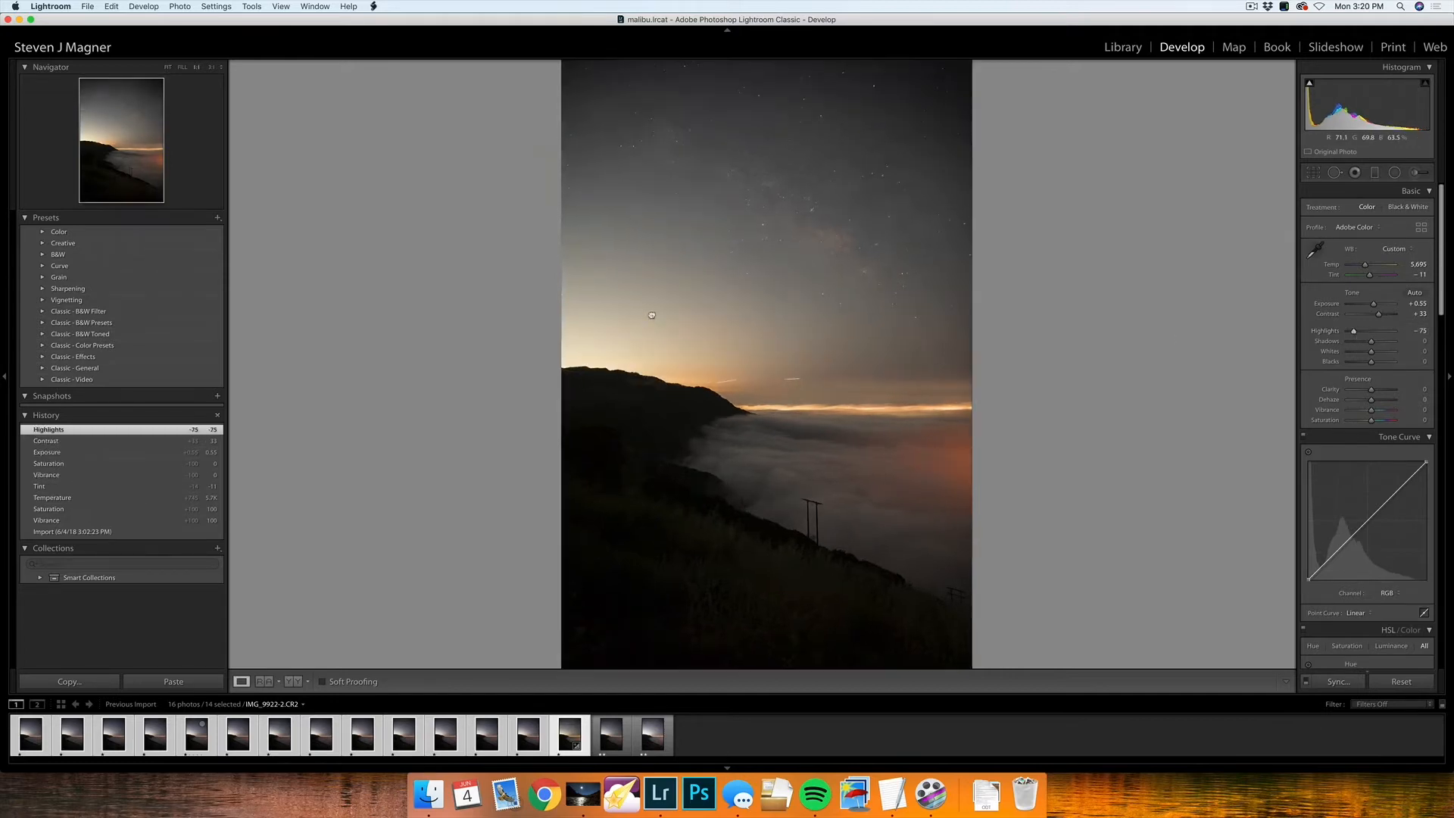
pyautogui.click(652, 315)
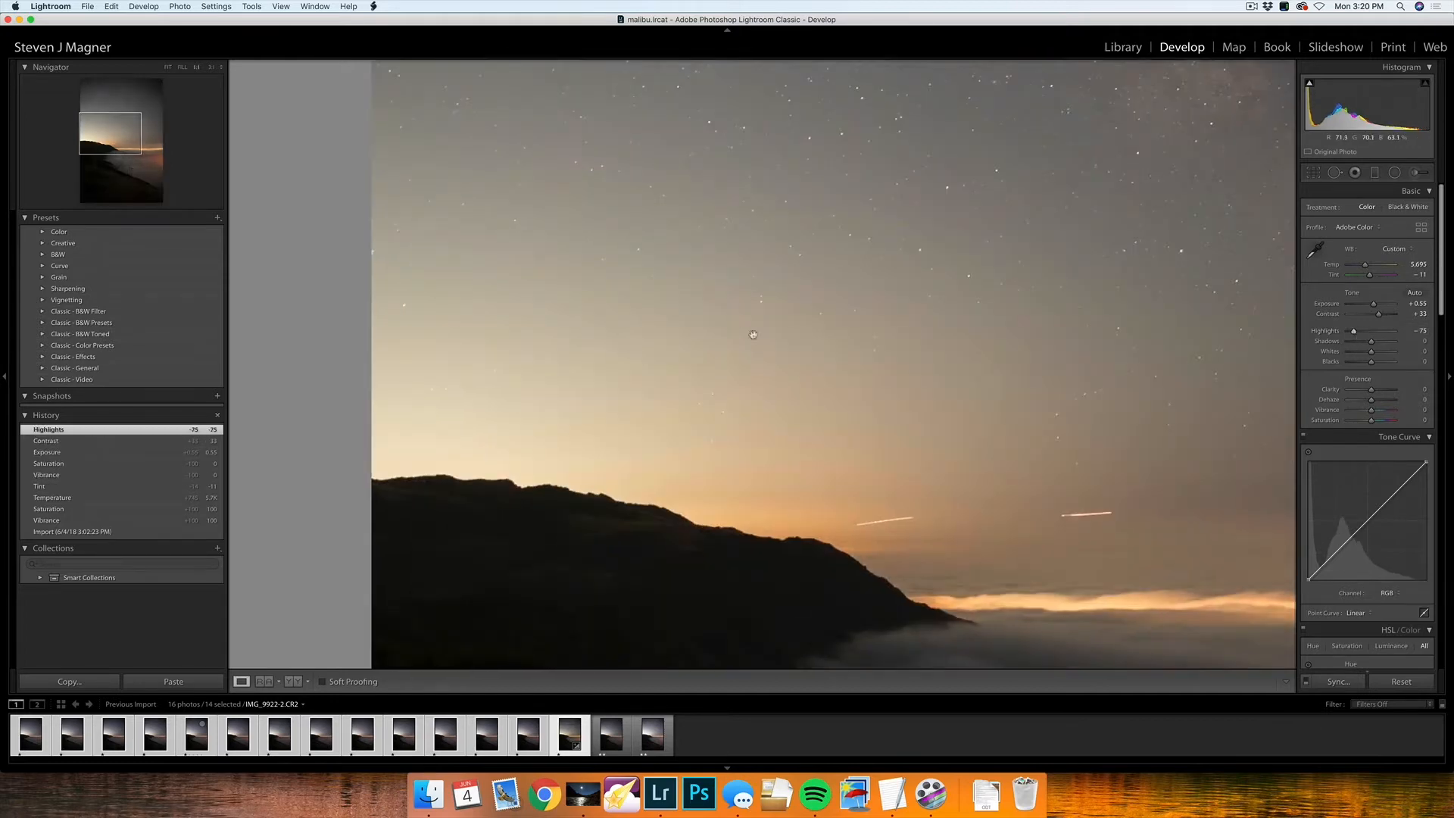
pyautogui.click(954, 357)
pyautogui.moveTo(1370, 355); pyautogui.dragTo(1381, 396)
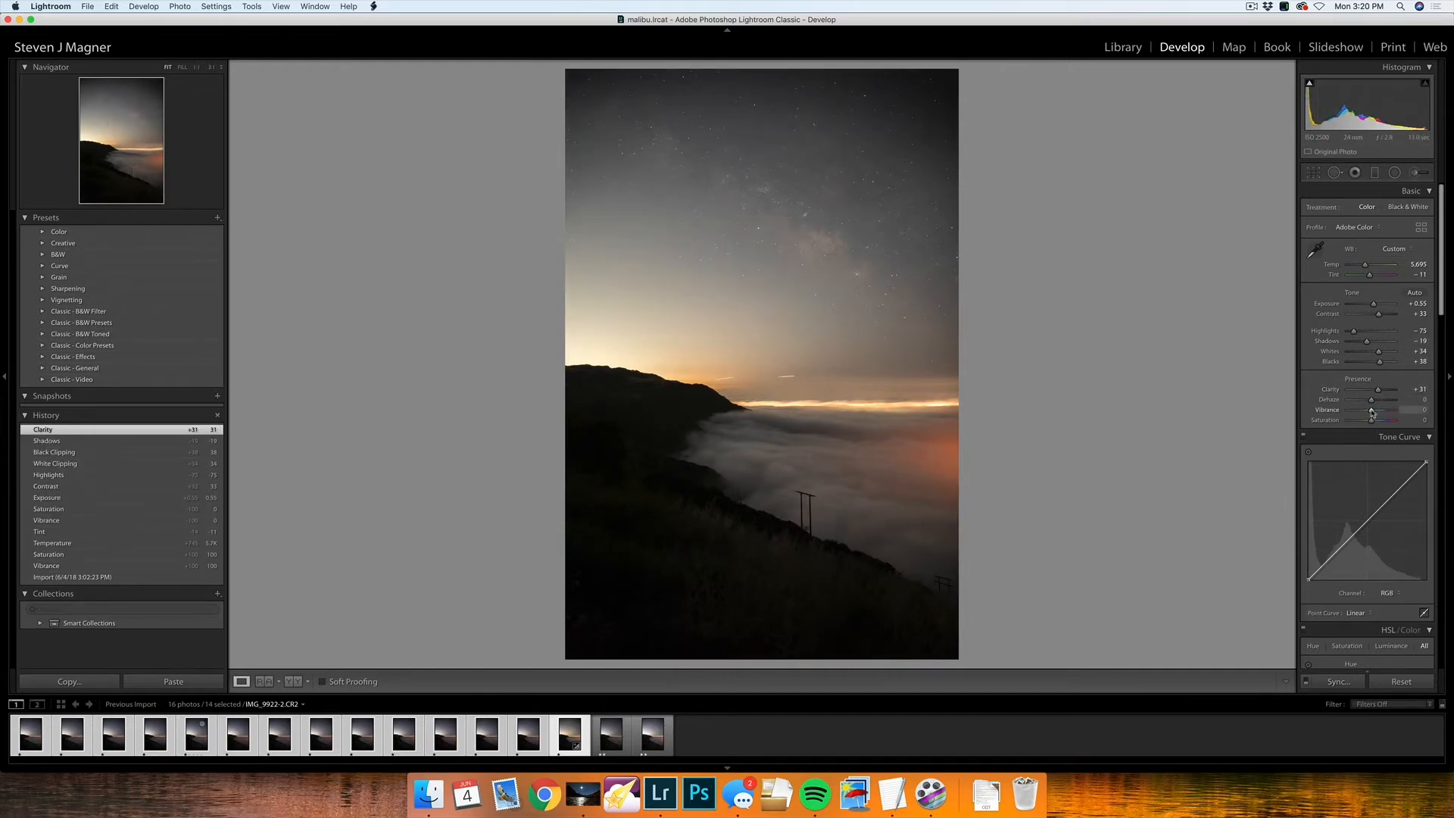
pyautogui.moveTo(1371, 411); pyautogui.dragTo(1376, 410)
pyautogui.moveTo(1371, 402); pyautogui.dragTo(1382, 408)
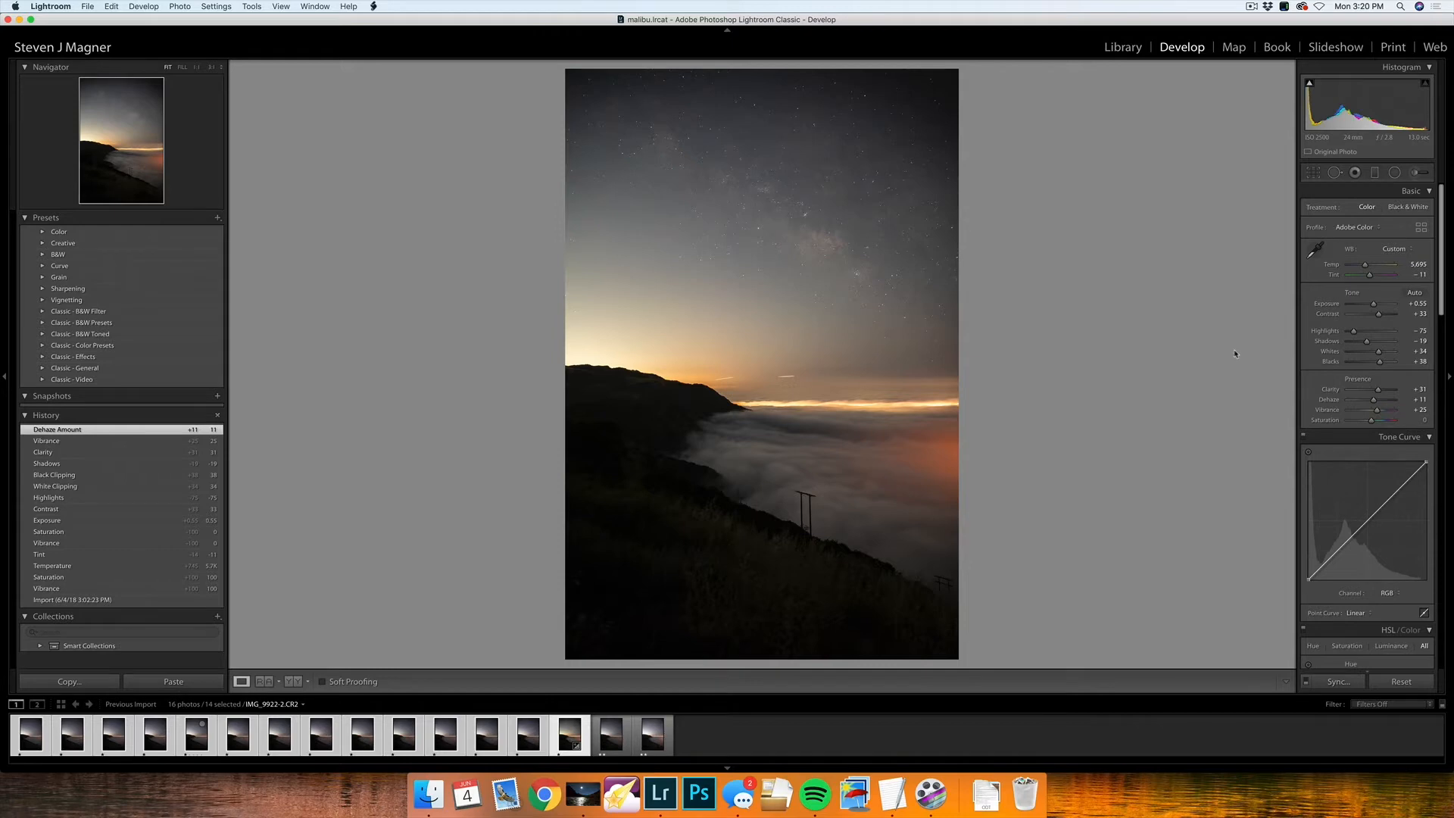
# Step: Turn on Remove Chromatic Aberration and Enable Profile Corrections in the lens corrections
pyautogui.scroll(-3, 1359, 392)
pyautogui.scroll(-10, 1359, 393)
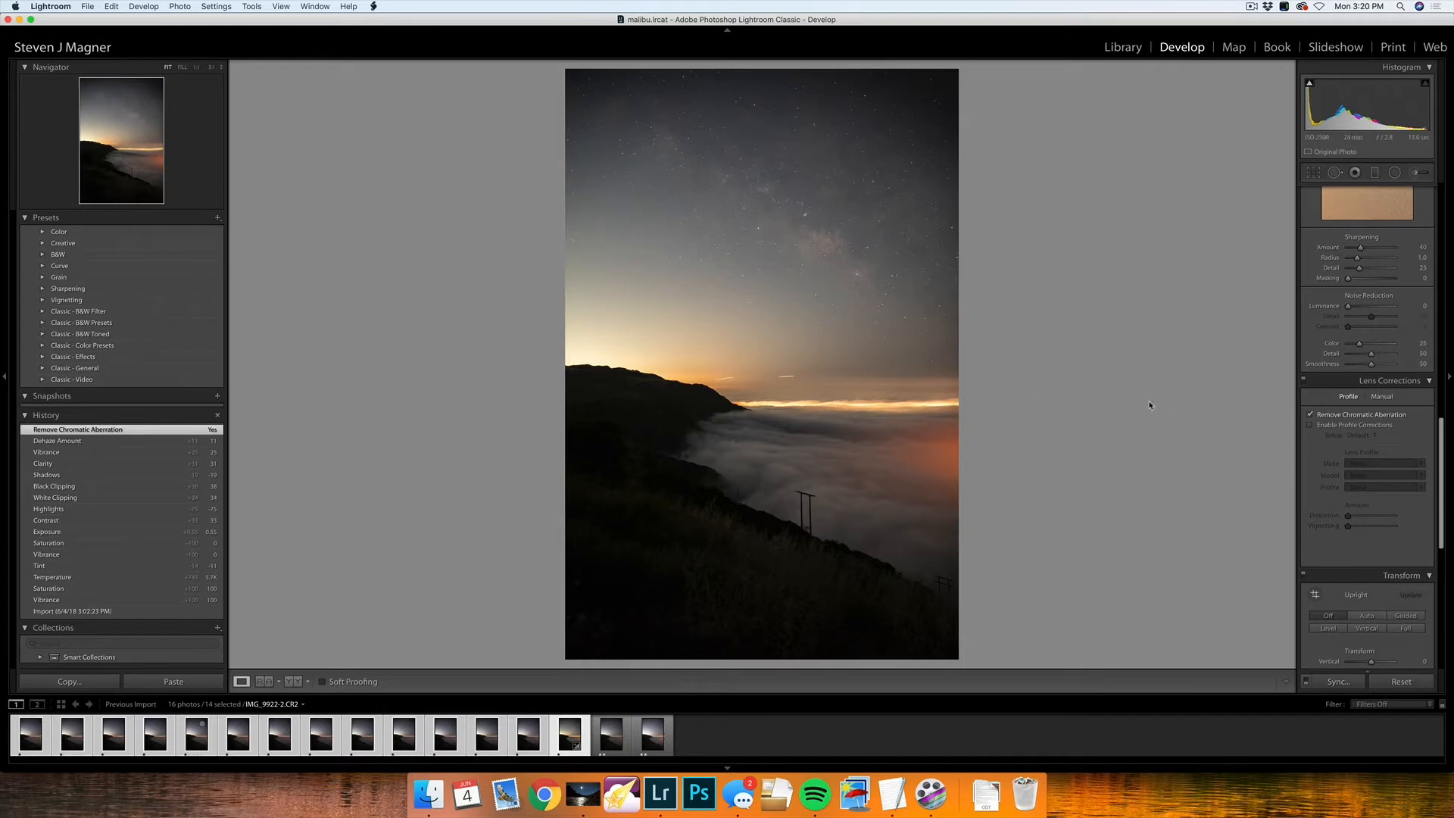
pyautogui.click(1375, 427)
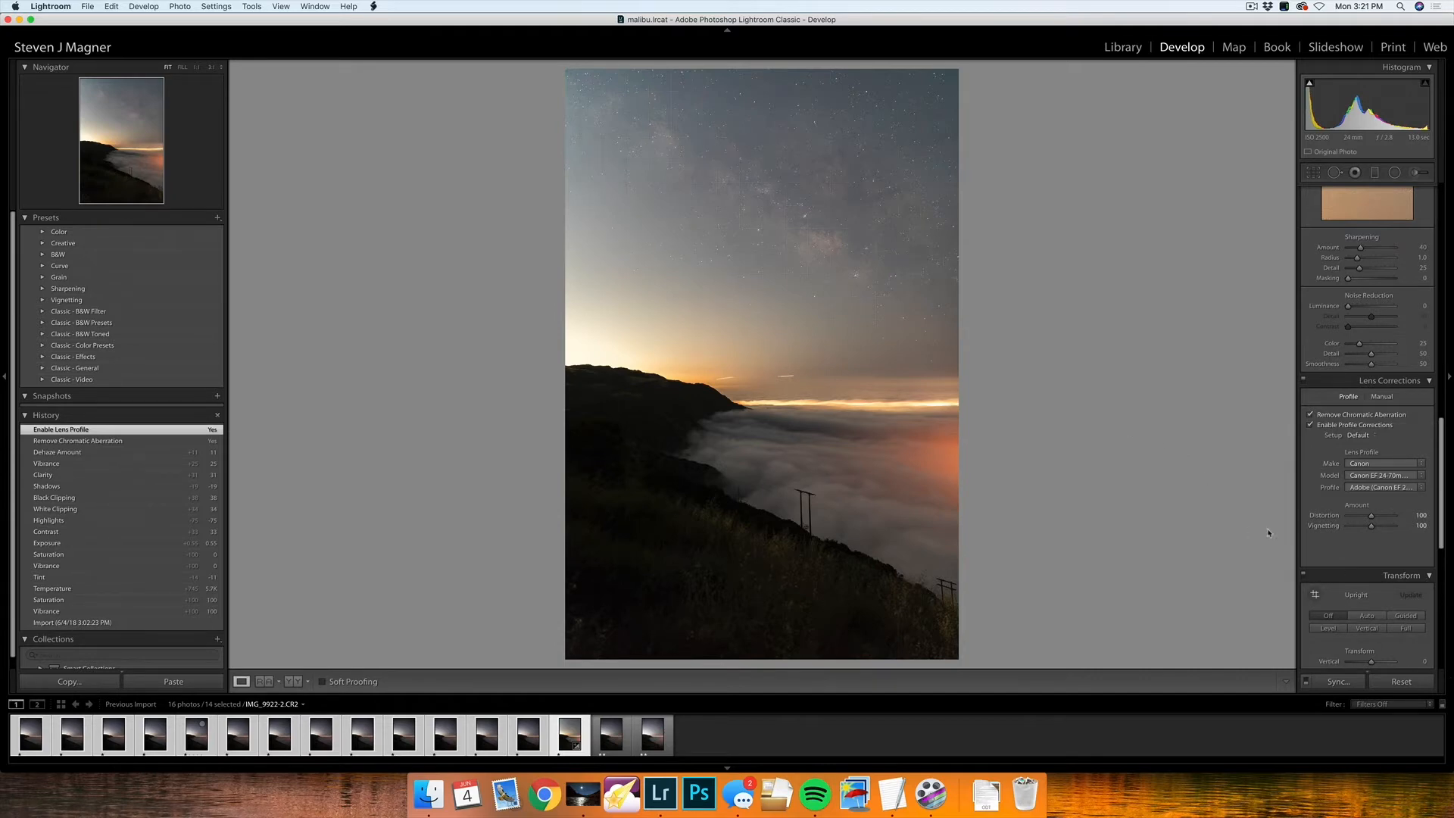
# Step: Refine the active photo's presence settings by setting Dehaze to +15 and Vibrance to +17
pyautogui.scroll(10, 1327, 475)
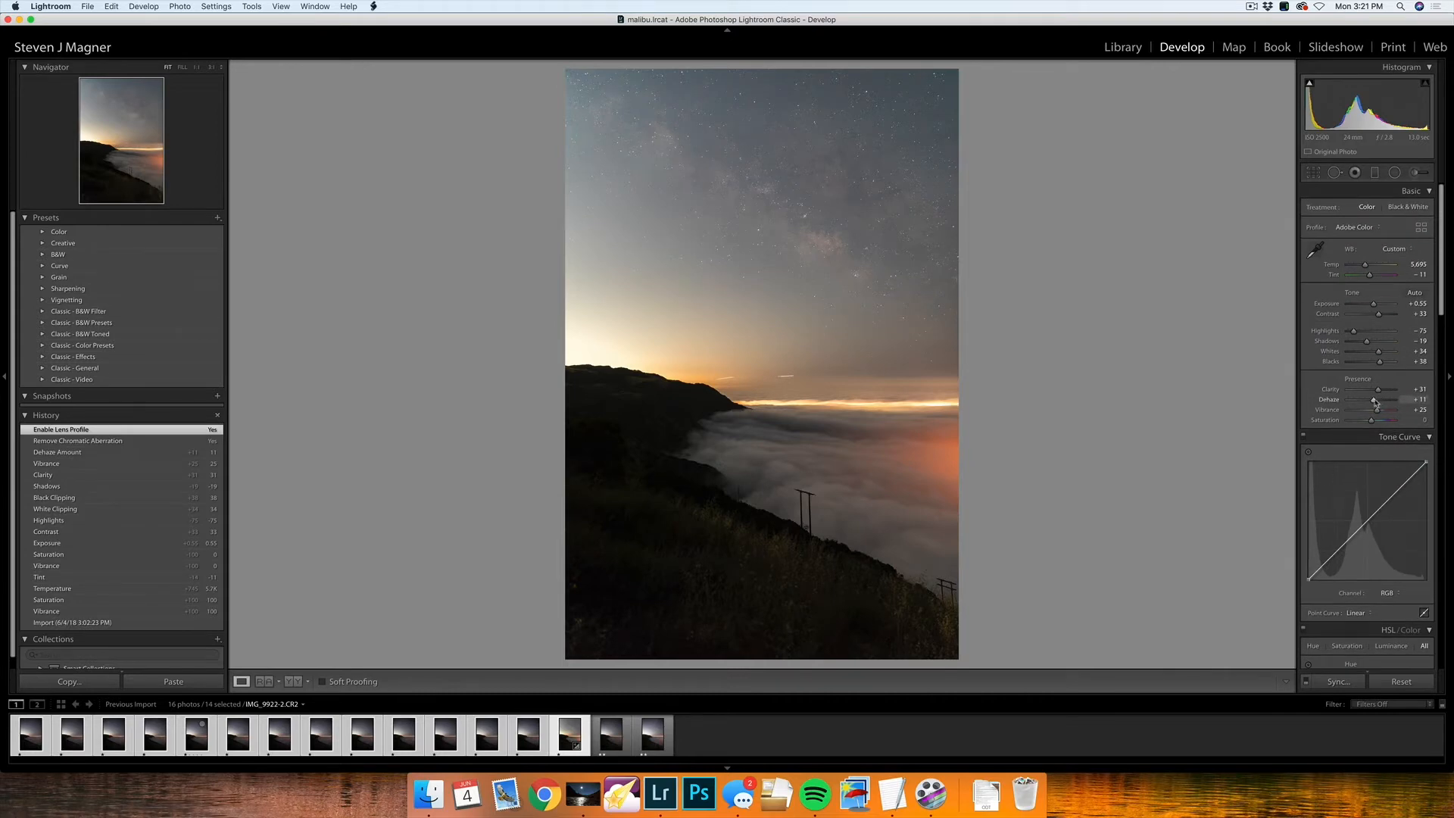
pyautogui.moveTo(1373, 400); pyautogui.dragTo(1375, 400)
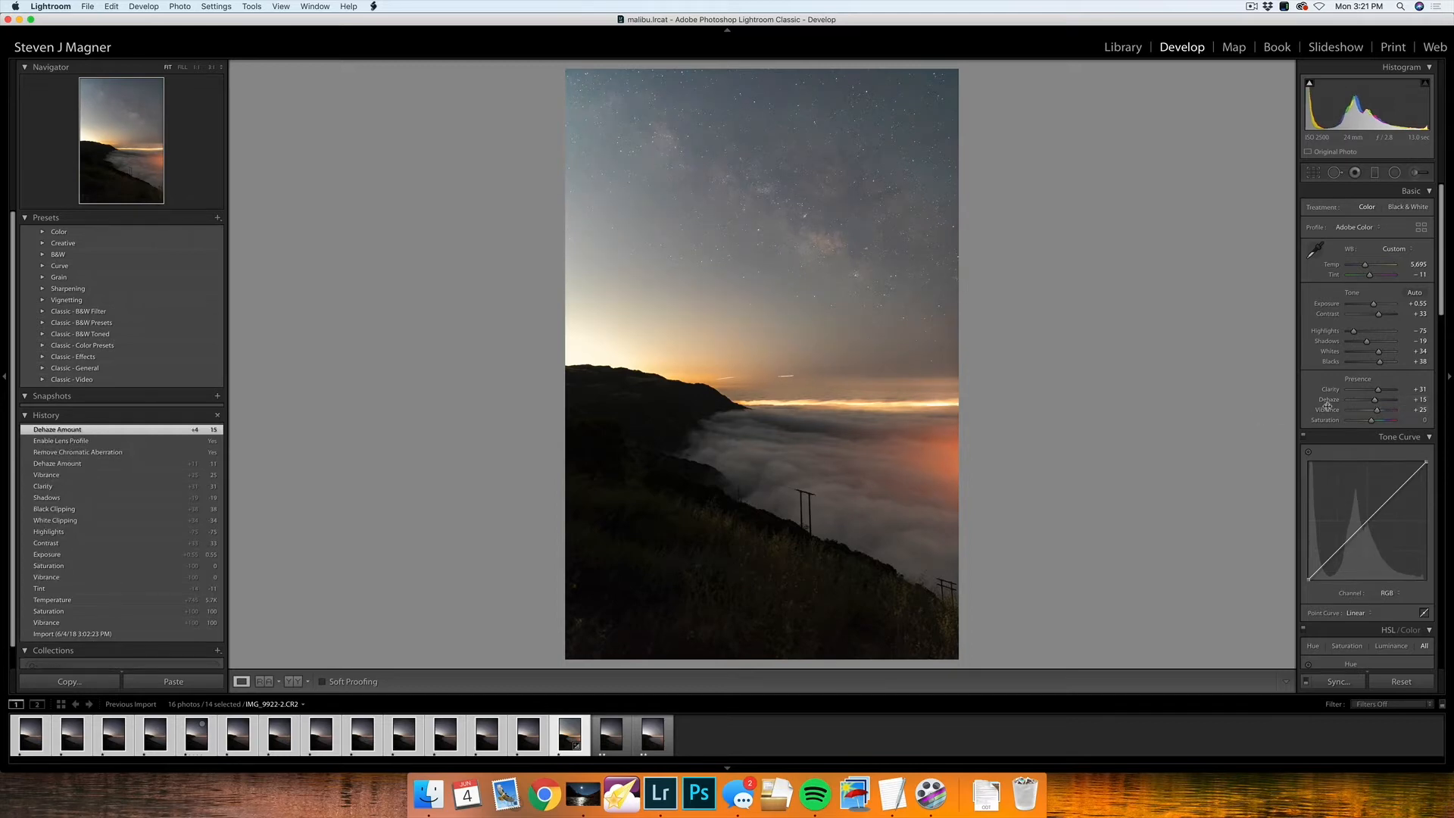
pyautogui.moveTo(1378, 413); pyautogui.dragTo(1375, 414)
# Step: Synchronize all develop settings from the active photo to the other selected photos
pyautogui.scroll(-10, 1324, 380)
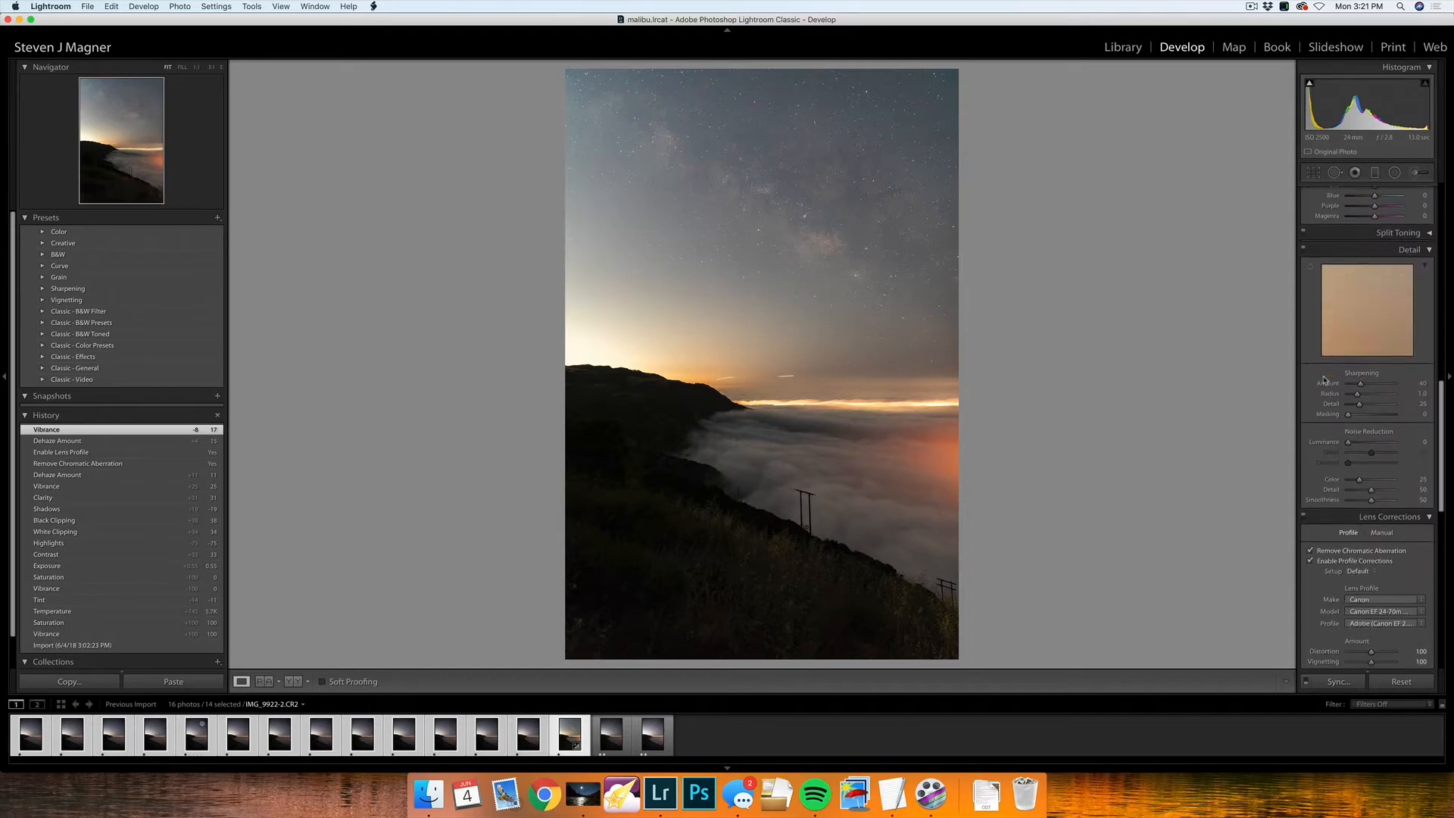
pyautogui.scroll(-2, 1324, 380)
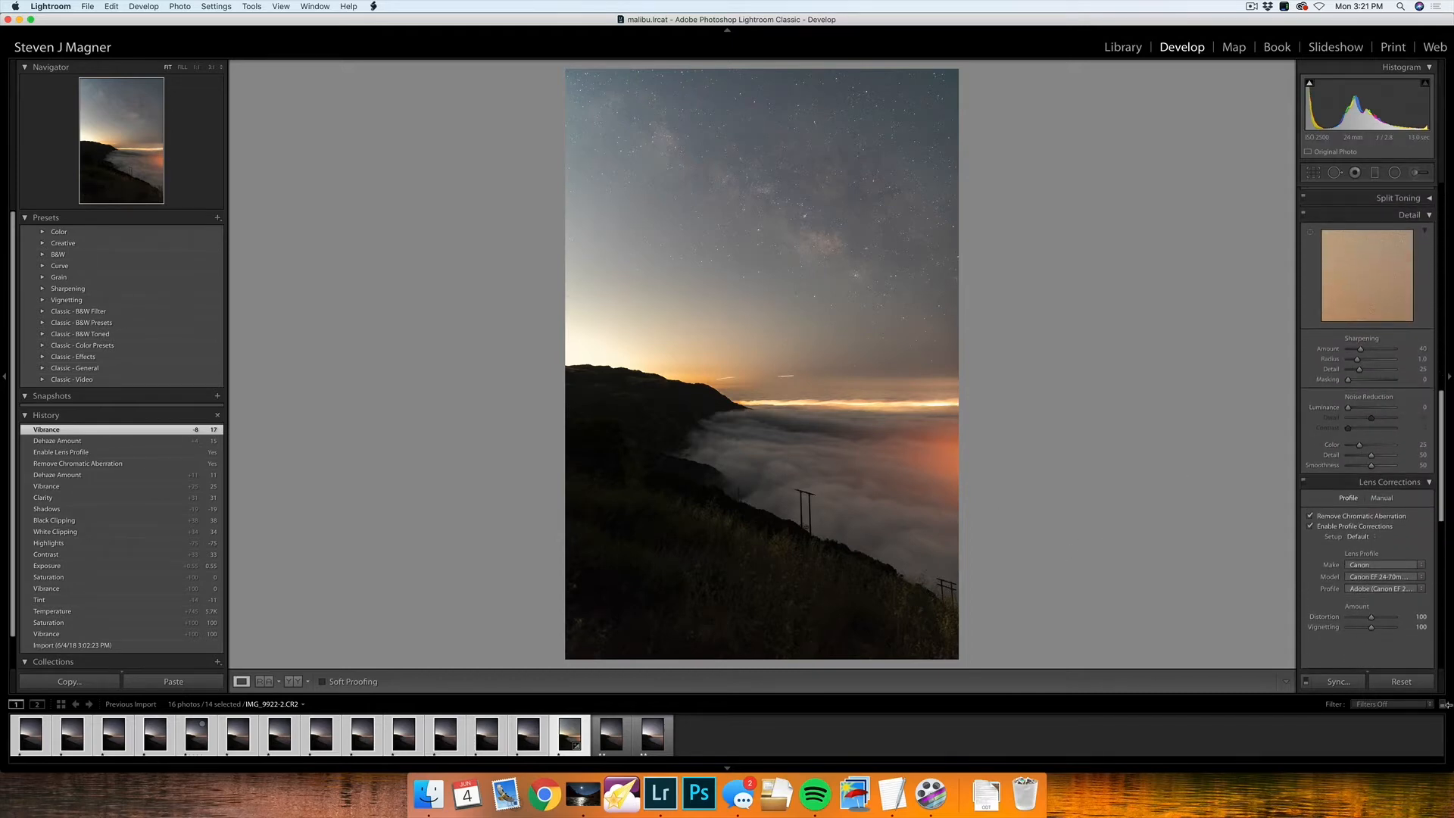
pyautogui.click(1338, 681)
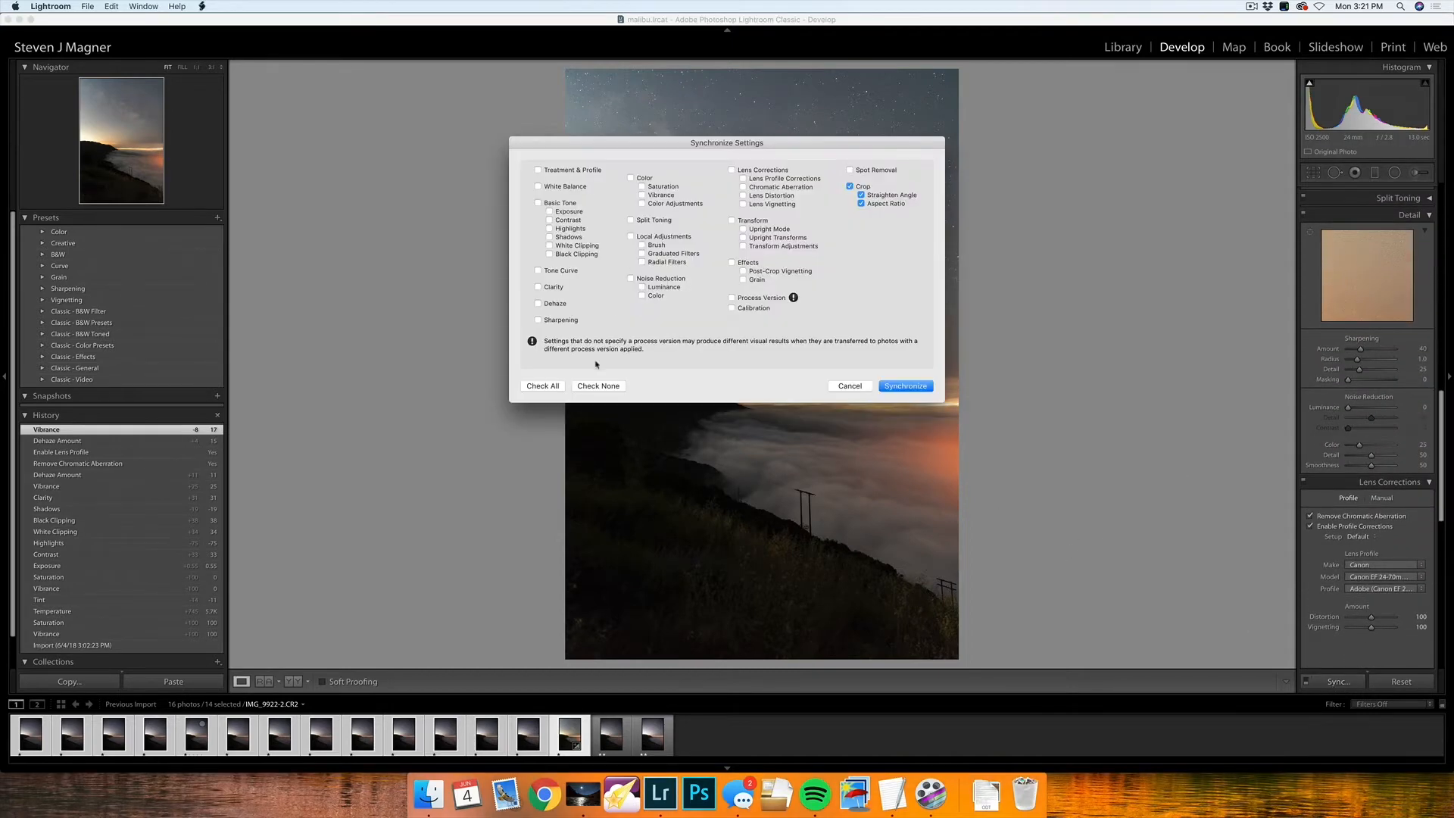
pyautogui.click(552, 388)
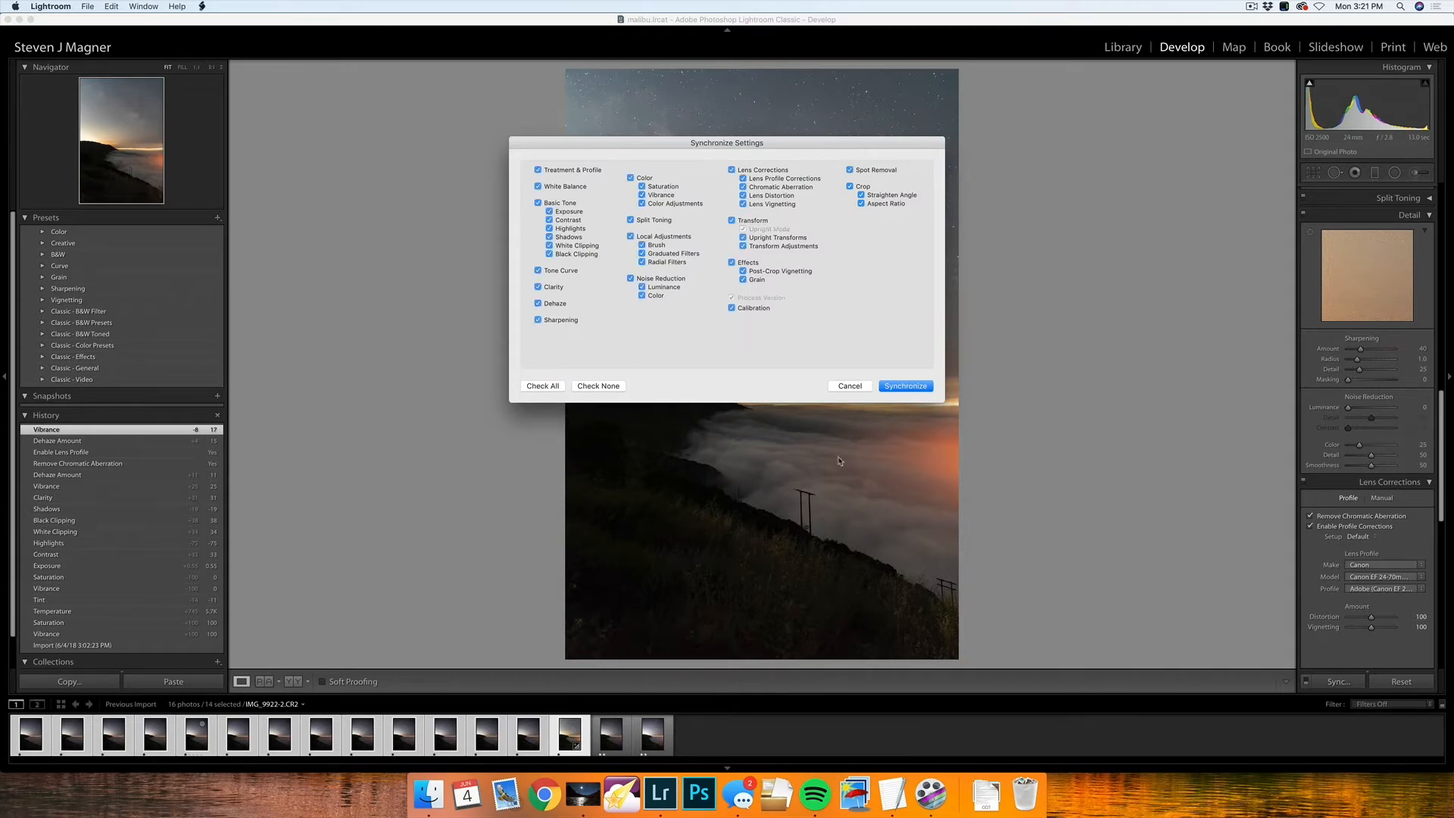
pyautogui.click(911, 387)
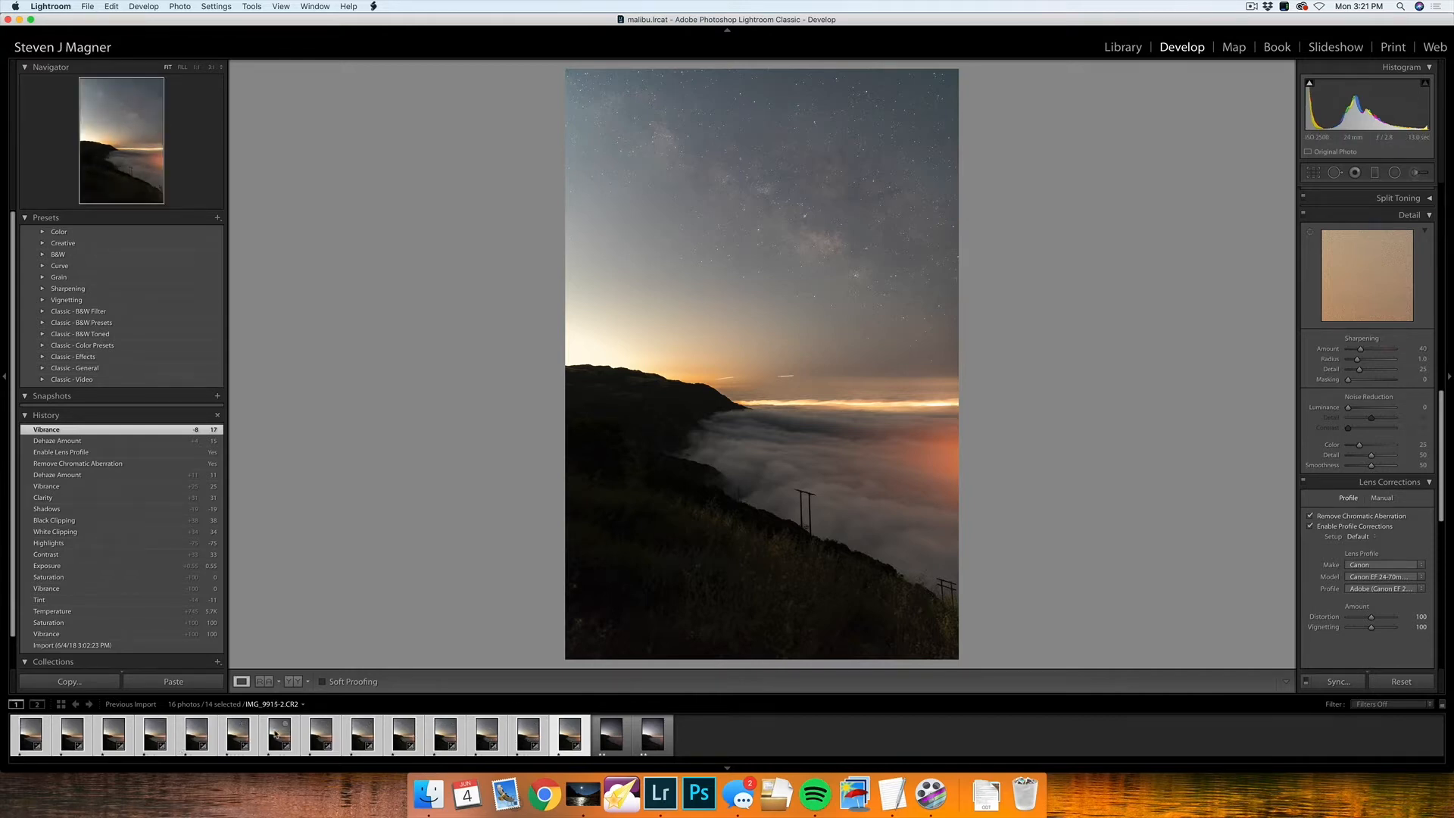
# Step: Export the 14 selected photos as TIFF files to the Piuma folder with the custom name malibu and a sequence number
pyautogui.click(97, 6)
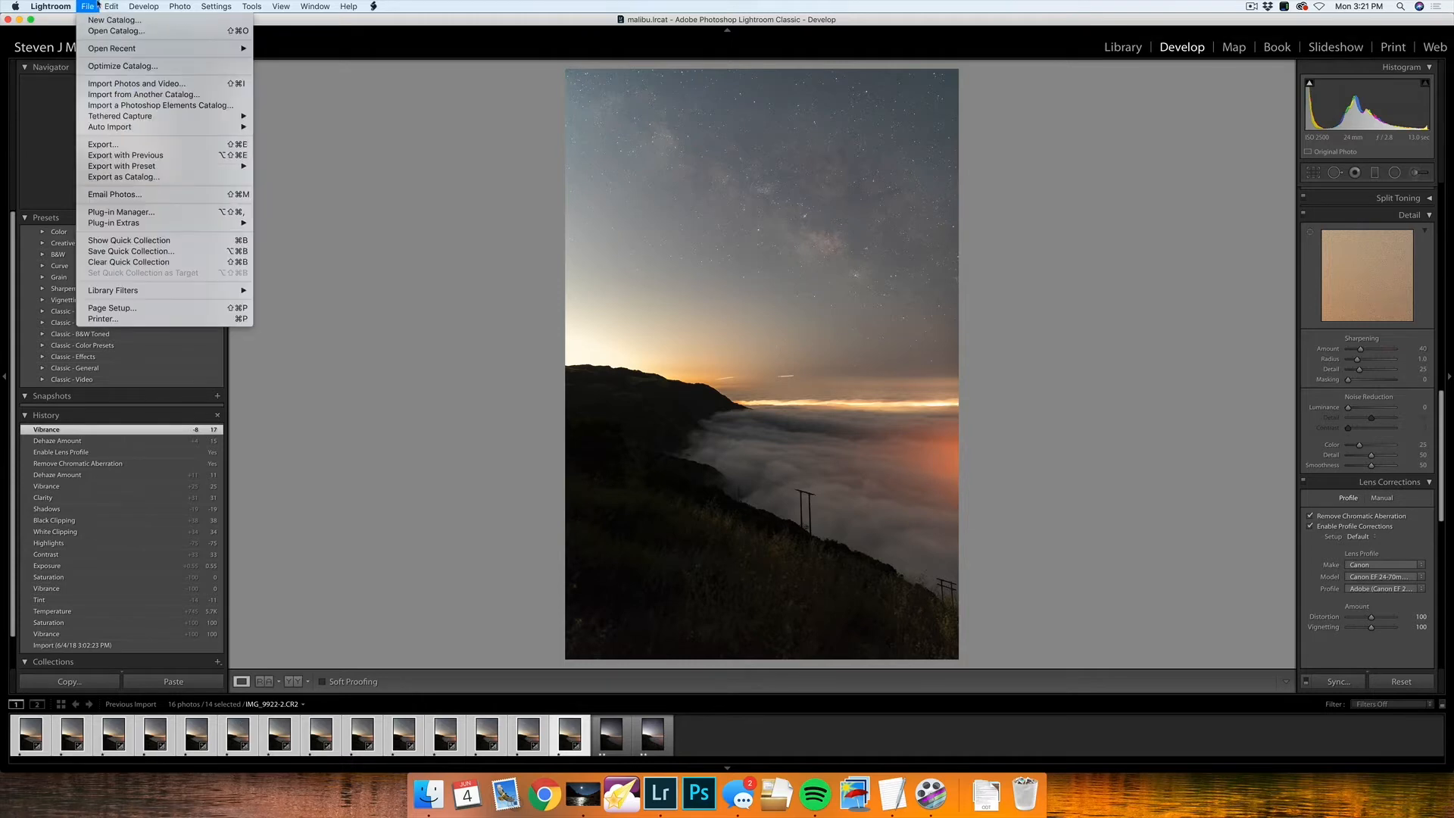
pyautogui.click(112, 144)
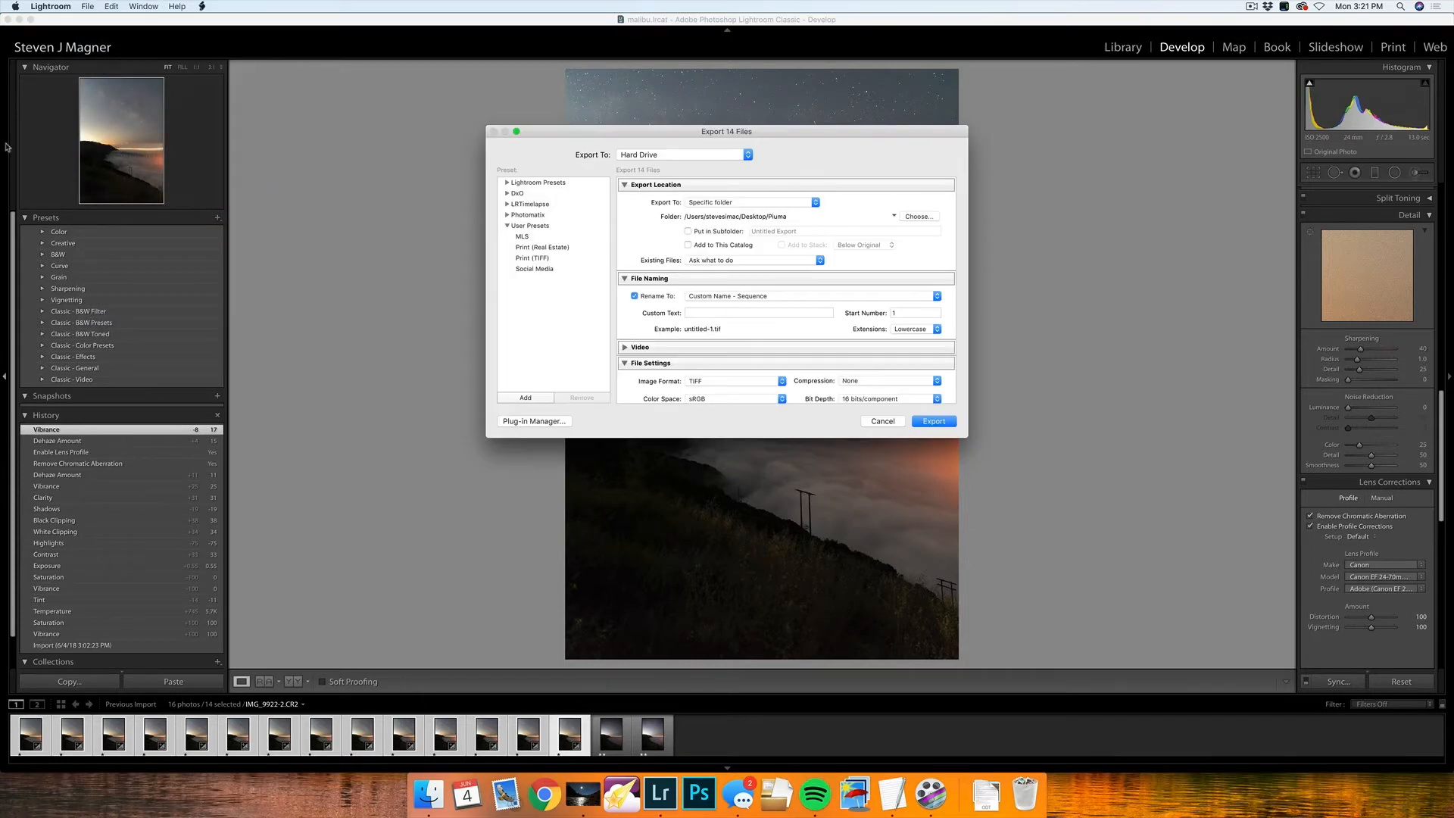
pyautogui.click(703, 312)
pyautogui.write('malibu')
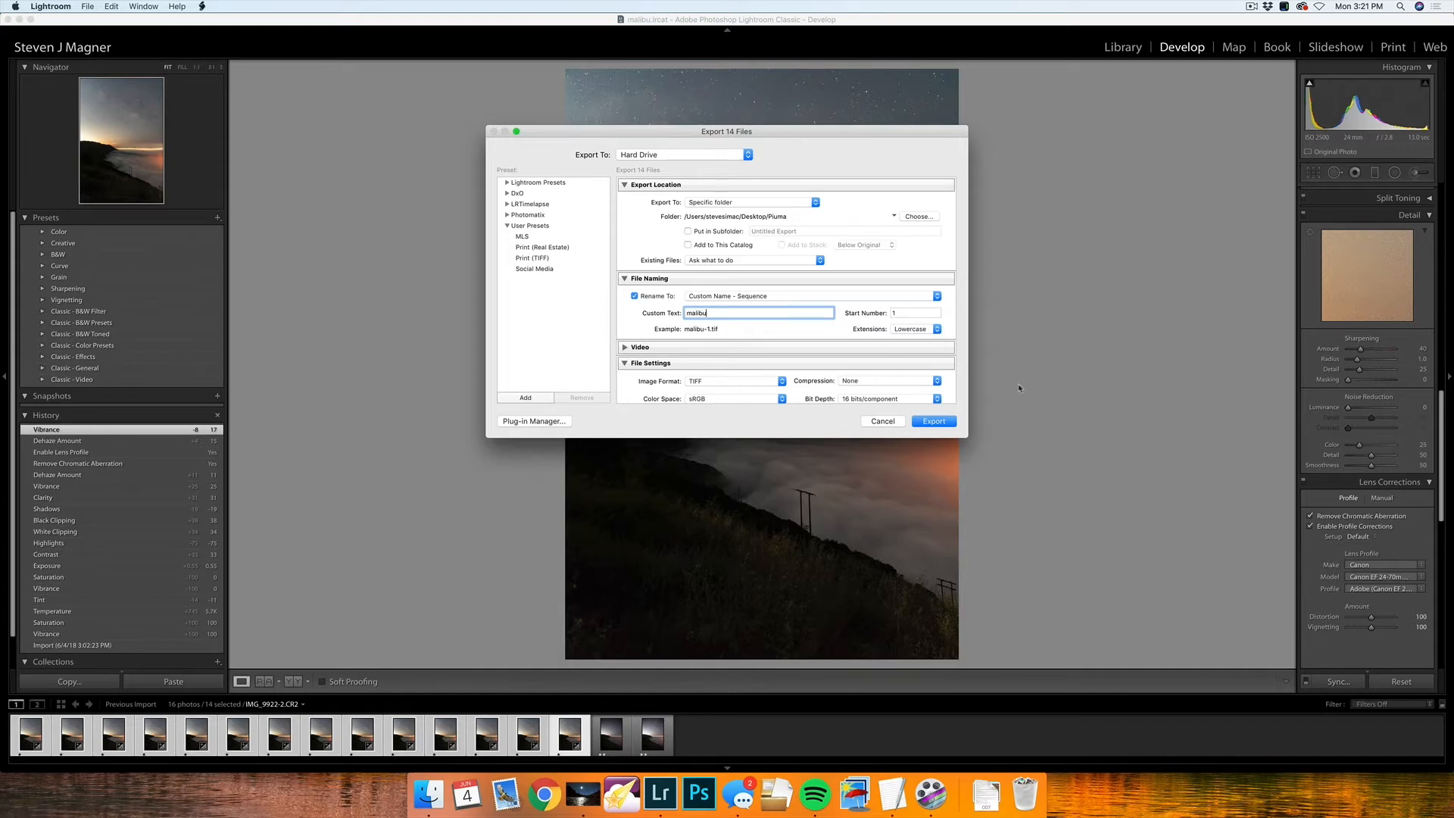
pyautogui.click(939, 424)
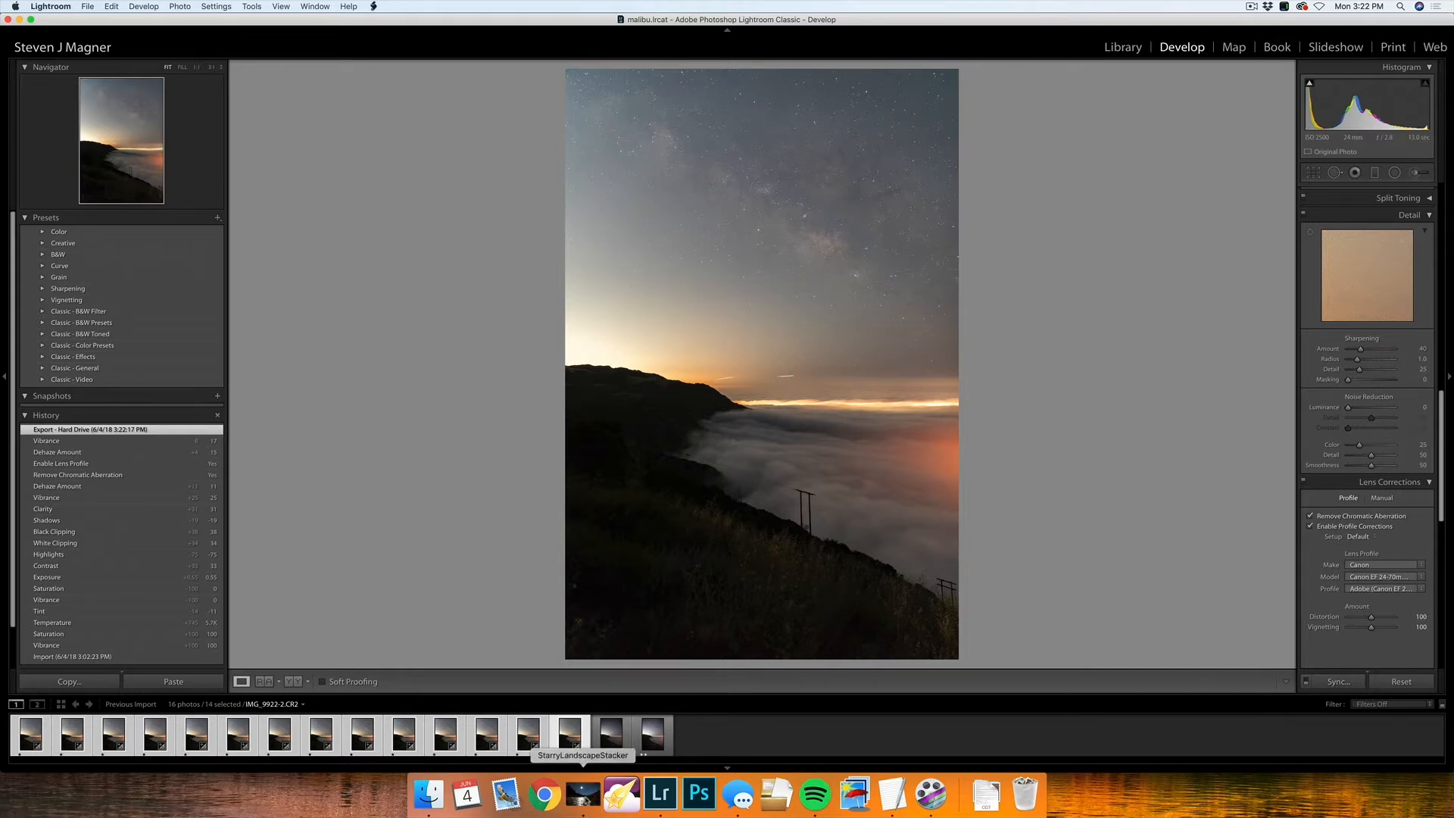
# Step: Switch to Starry Landscape Stacker and open malibu-1.tif through malibu-14.tif for stacking
pyautogui.click(583, 793)
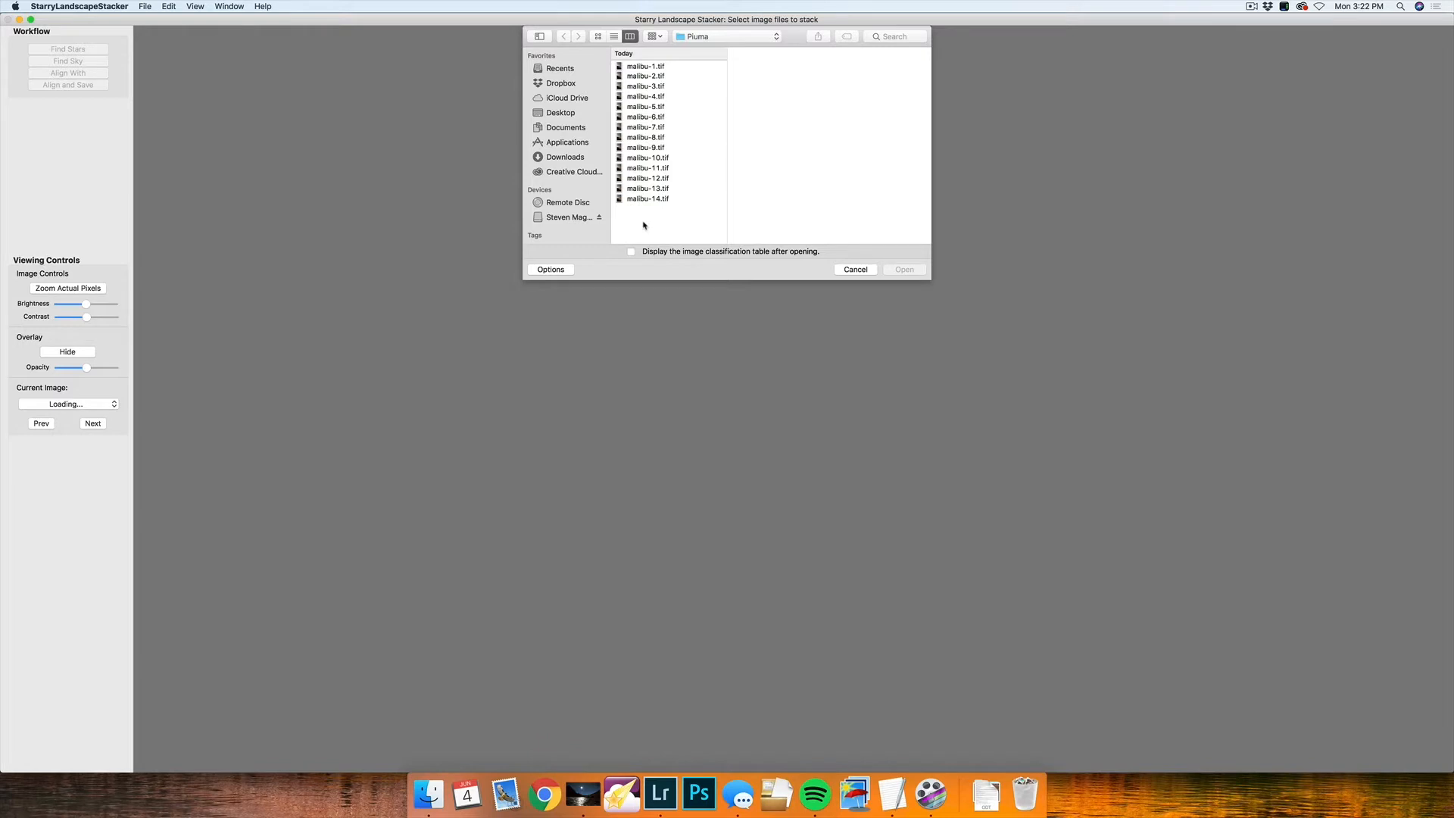
pyautogui.moveTo(627, 230); pyautogui.dragTo(655, 40)
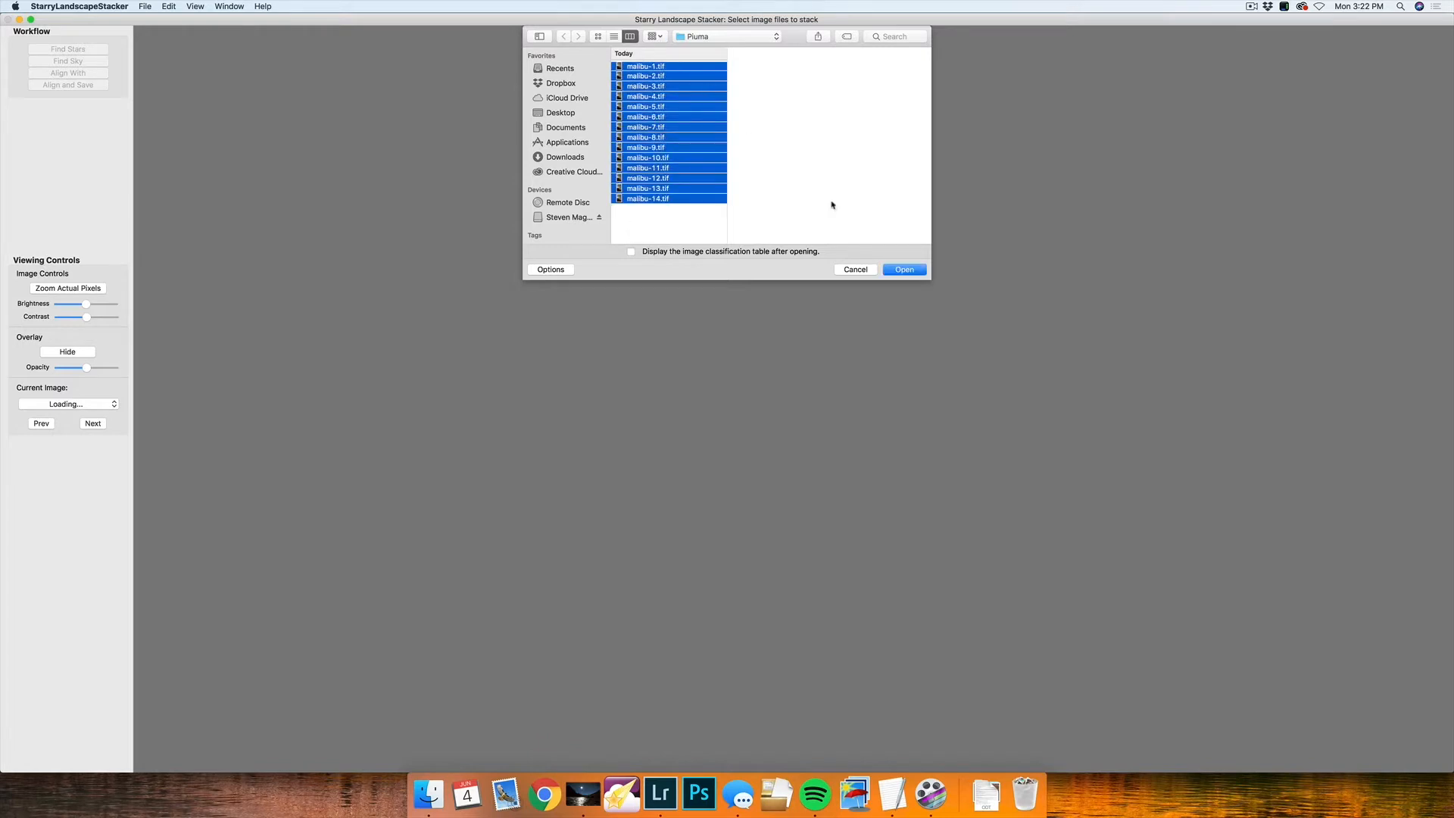
pyautogui.click(904, 271)
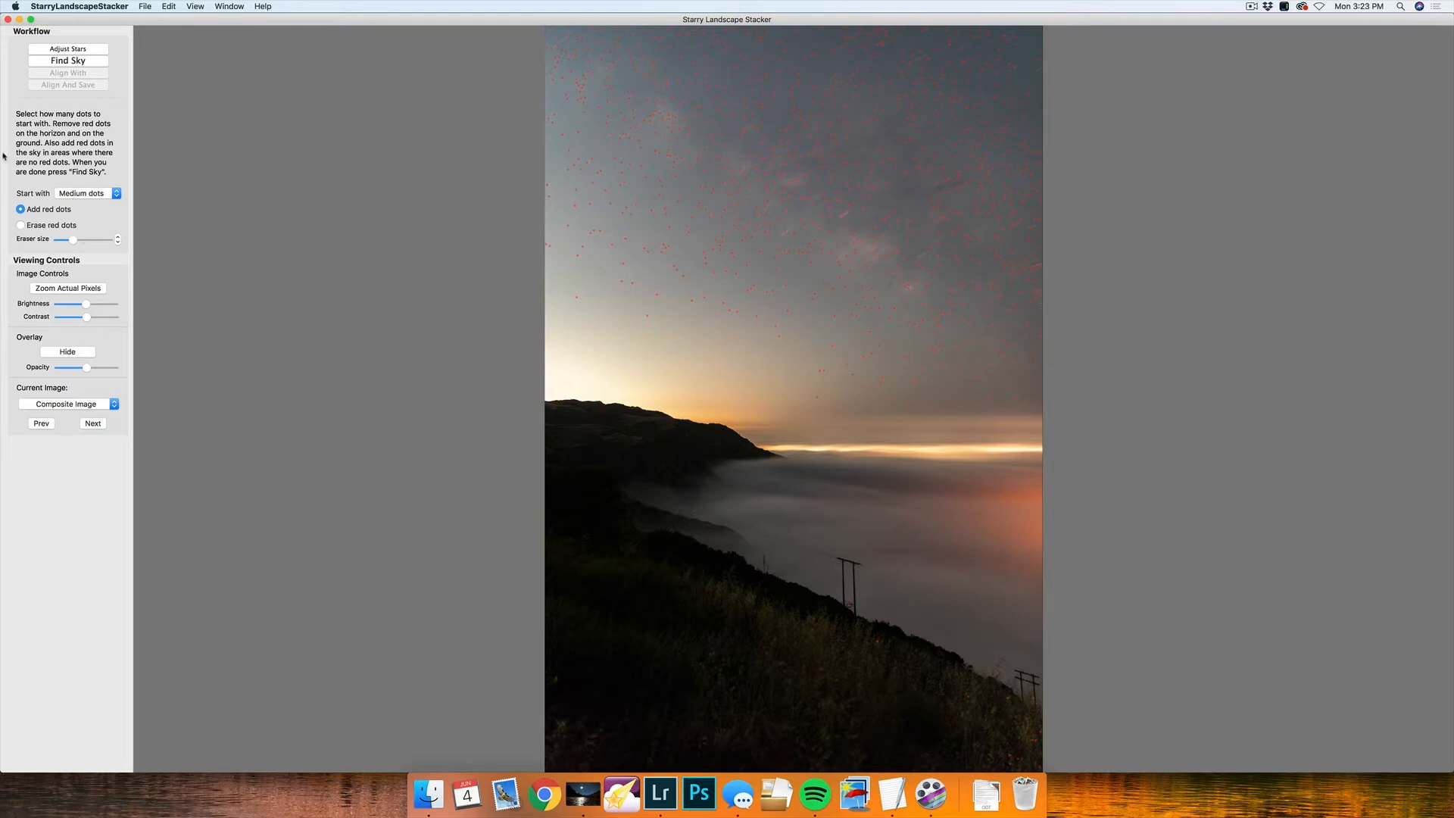
# Step: Run Find Sky and fill the large gaps in the sky mask above the hills and horizon using an enlarged sky brush
pyautogui.click(68, 62)
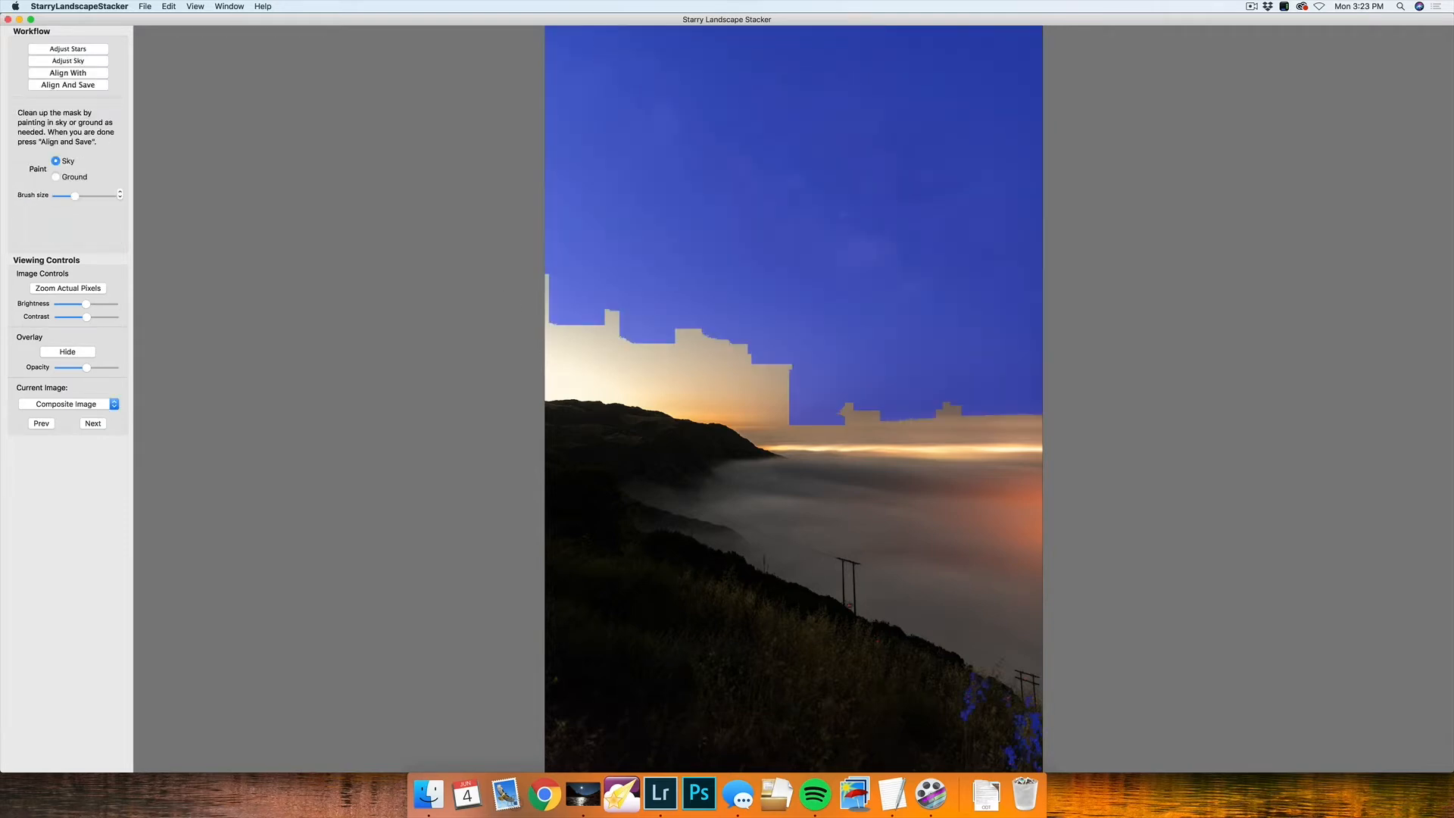
pyautogui.moveTo(77, 201); pyautogui.dragTo(96, 198)
pyautogui.moveTo(757, 344)
pyautogui.mouseDown()
pyautogui.moveTo(790, 374)
pyautogui.moveTo(557, 303)
pyautogui.mouseUp()
pyautogui.moveTo(1046, 381)
pyautogui.mouseDown()
pyautogui.moveTo(751, 382)
pyautogui.moveTo(551, 355)
pyautogui.mouseUp()
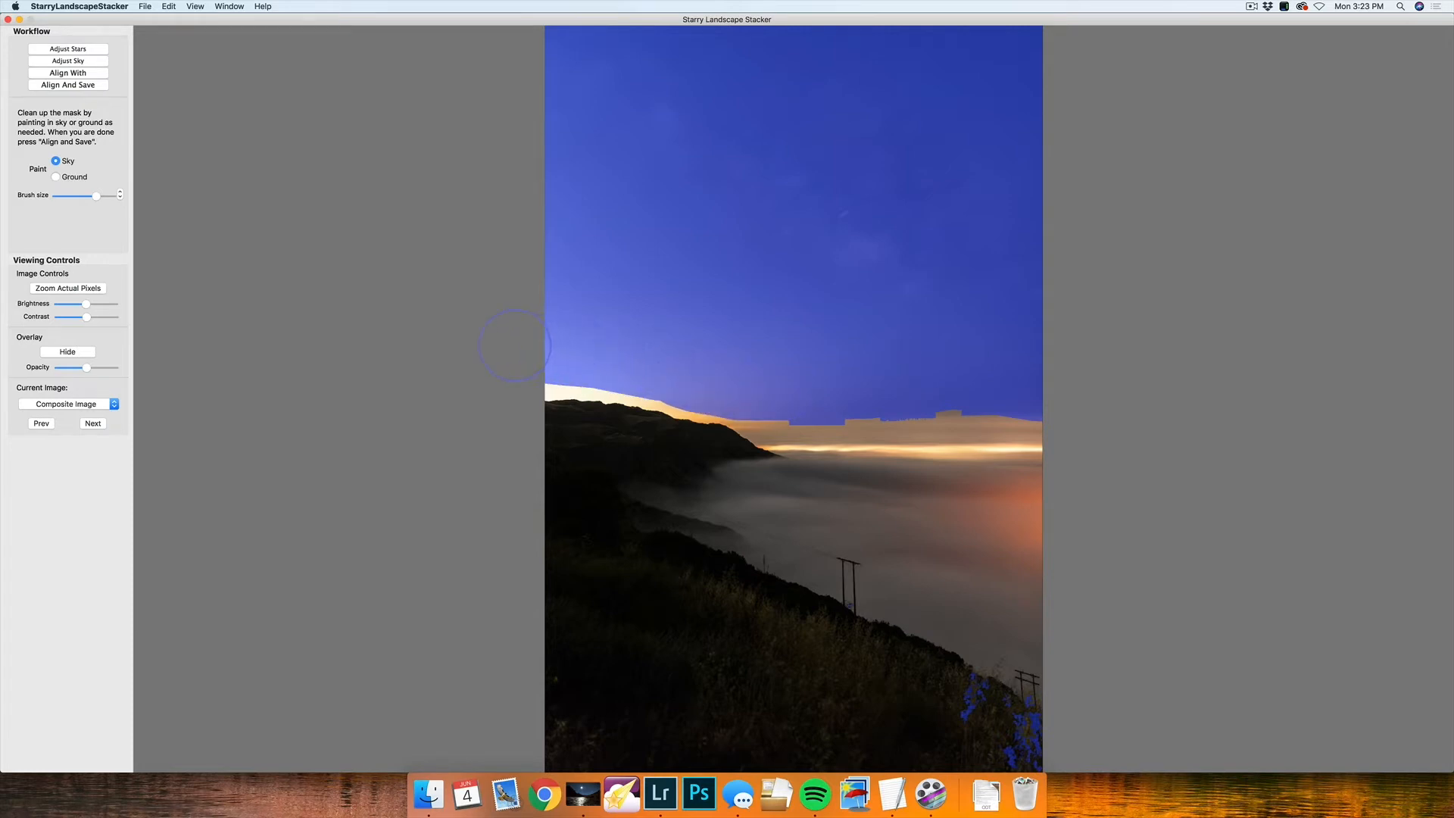
# Step: Paint the remaining sky gaps down to the hill ridge and along the horizon with a smaller brush
pyautogui.moveTo(96, 196); pyautogui.dragTo(65, 196)
pyautogui.moveTo(67, 196); pyautogui.dragTo(72, 196)
pyautogui.moveTo(657, 404)
pyautogui.mouseDown()
pyautogui.moveTo(536, 388)
pyautogui.moveTo(552, 390)
pyautogui.mouseUp()
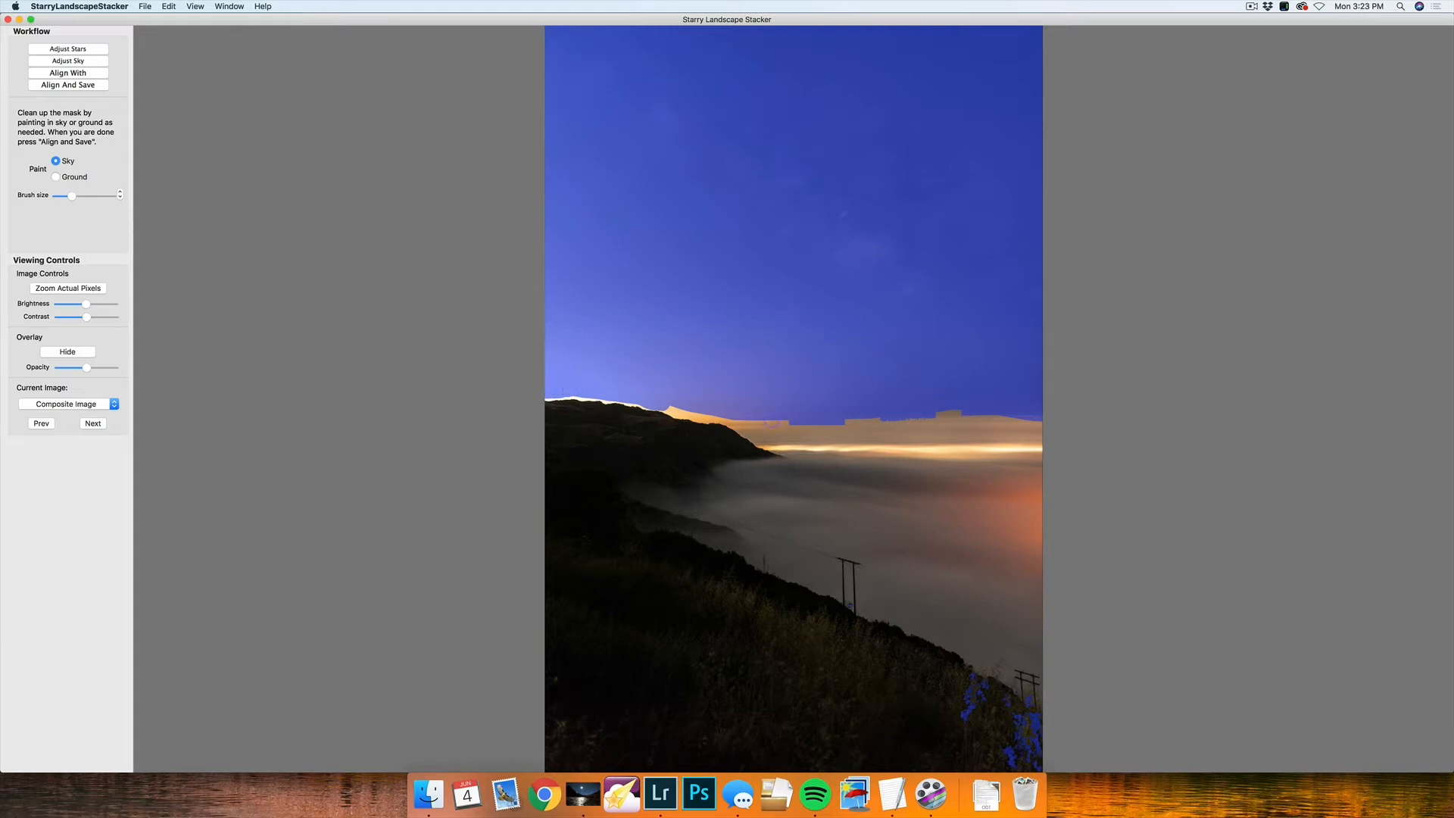
pyautogui.moveTo(801, 429); pyautogui.dragTo(664, 403)
pyautogui.moveTo(1051, 431); pyautogui.dragTo(742, 432)
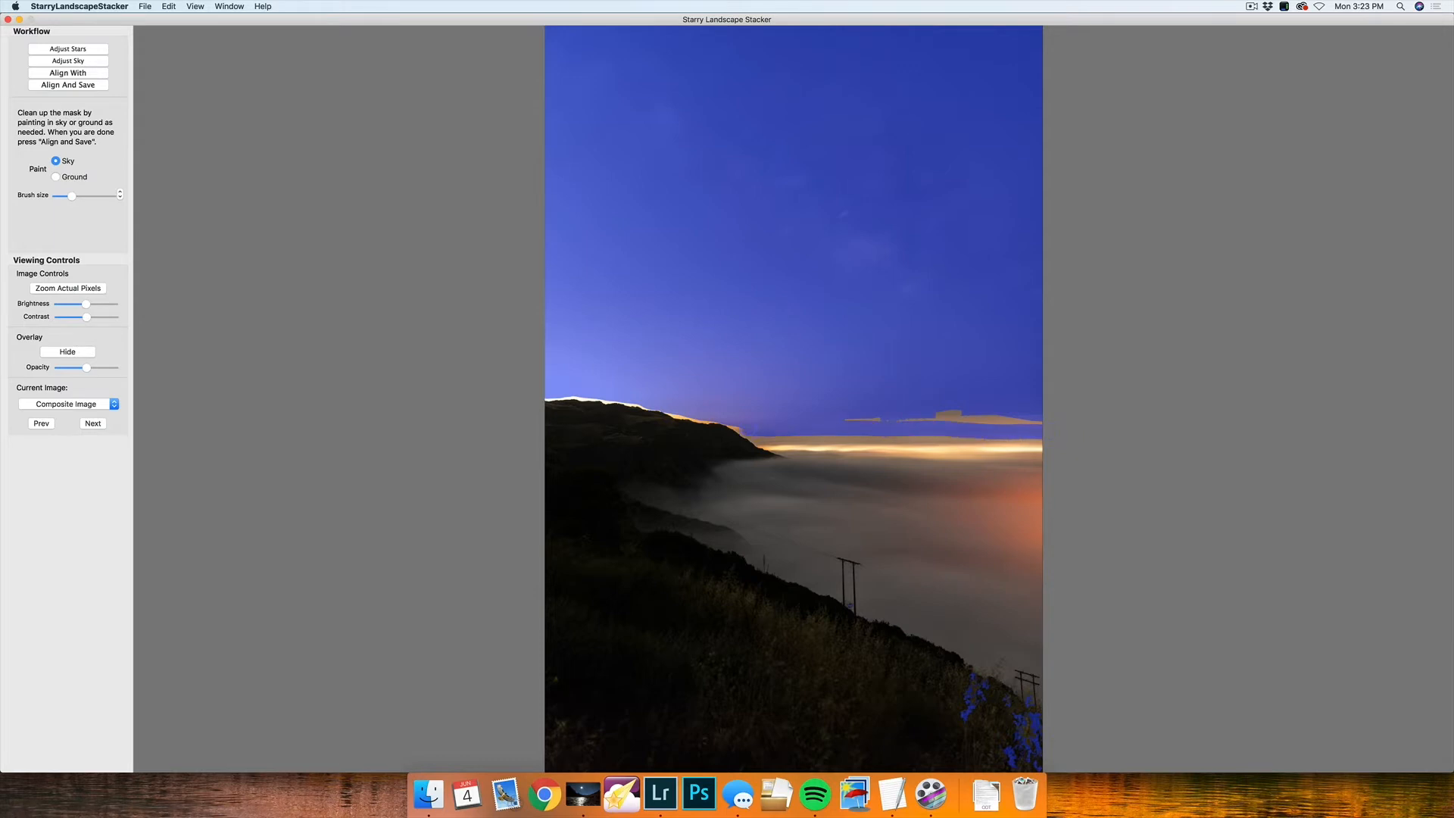
pyautogui.moveTo(845, 418); pyautogui.dragTo(1032, 421)
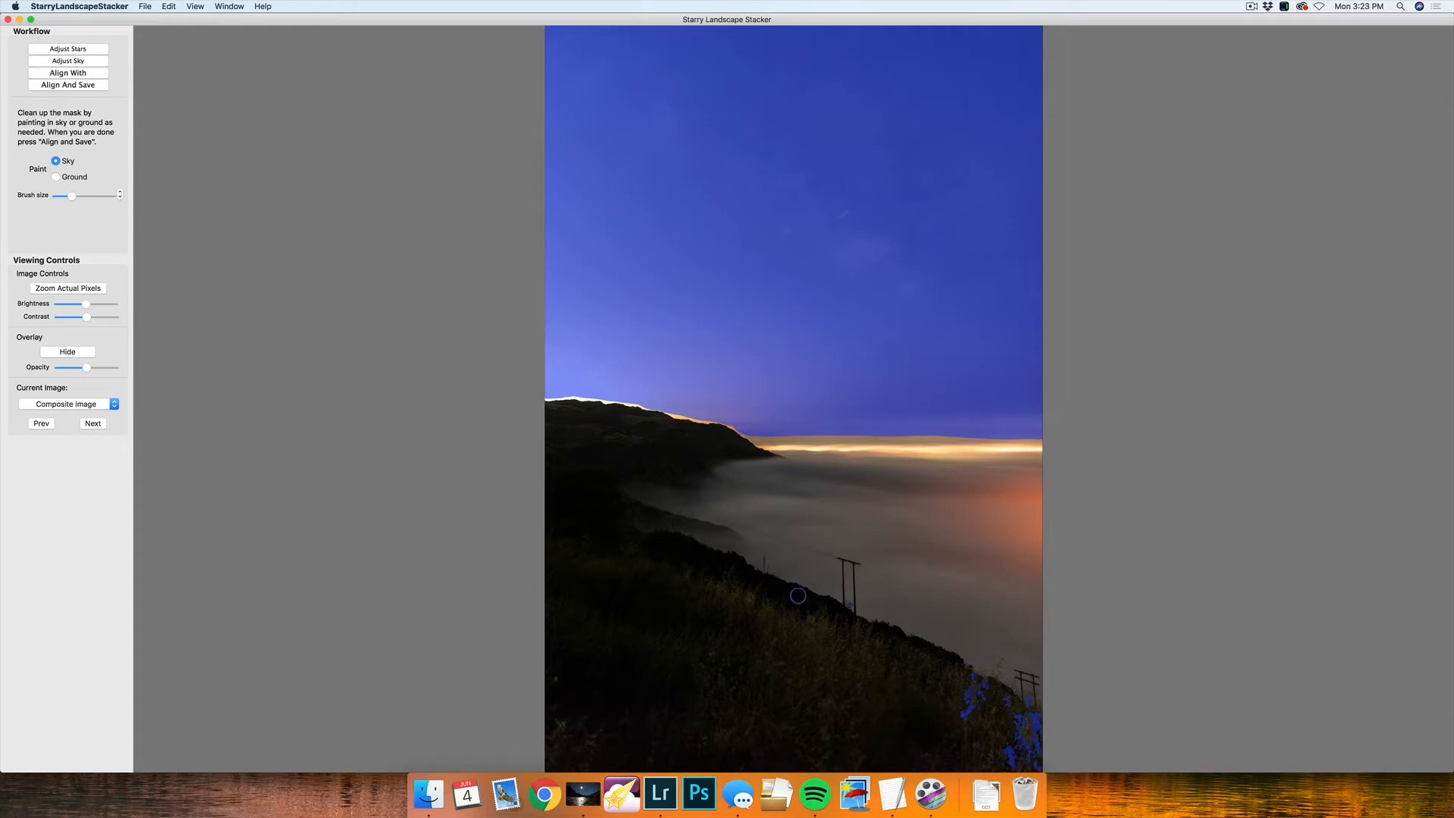
# Step: Paint the stray sky patches in the foreground grass as ground with a larger brush, and run Align And Save
pyautogui.click(56, 177)
pyautogui.moveTo(71, 199); pyautogui.dragTo(88, 198)
pyautogui.moveTo(947, 659)
pyautogui.mouseDown()
pyautogui.moveTo(1076, 709)
pyautogui.moveTo(907, 704)
pyautogui.moveTo(1070, 717)
pyautogui.moveTo(952, 722)
pyautogui.moveTo(1076, 763)
pyautogui.mouseUp()
pyautogui.click(56, 161)
pyautogui.click(78, 86)
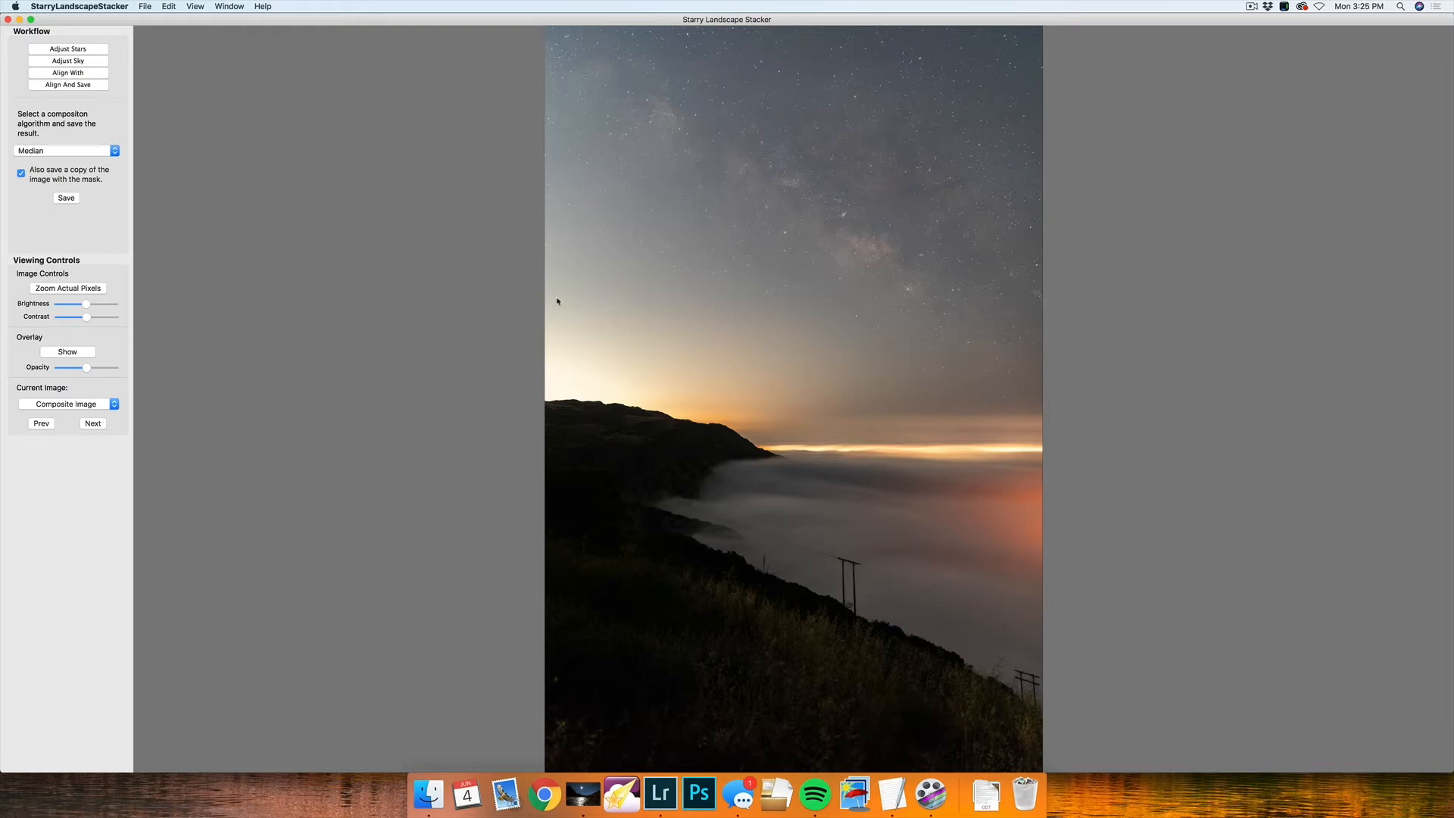
# Step: Save the Median composite to the Piuma folder as malibu-1-Median.tif and skip saving the mask copy
pyautogui.click(66, 199)
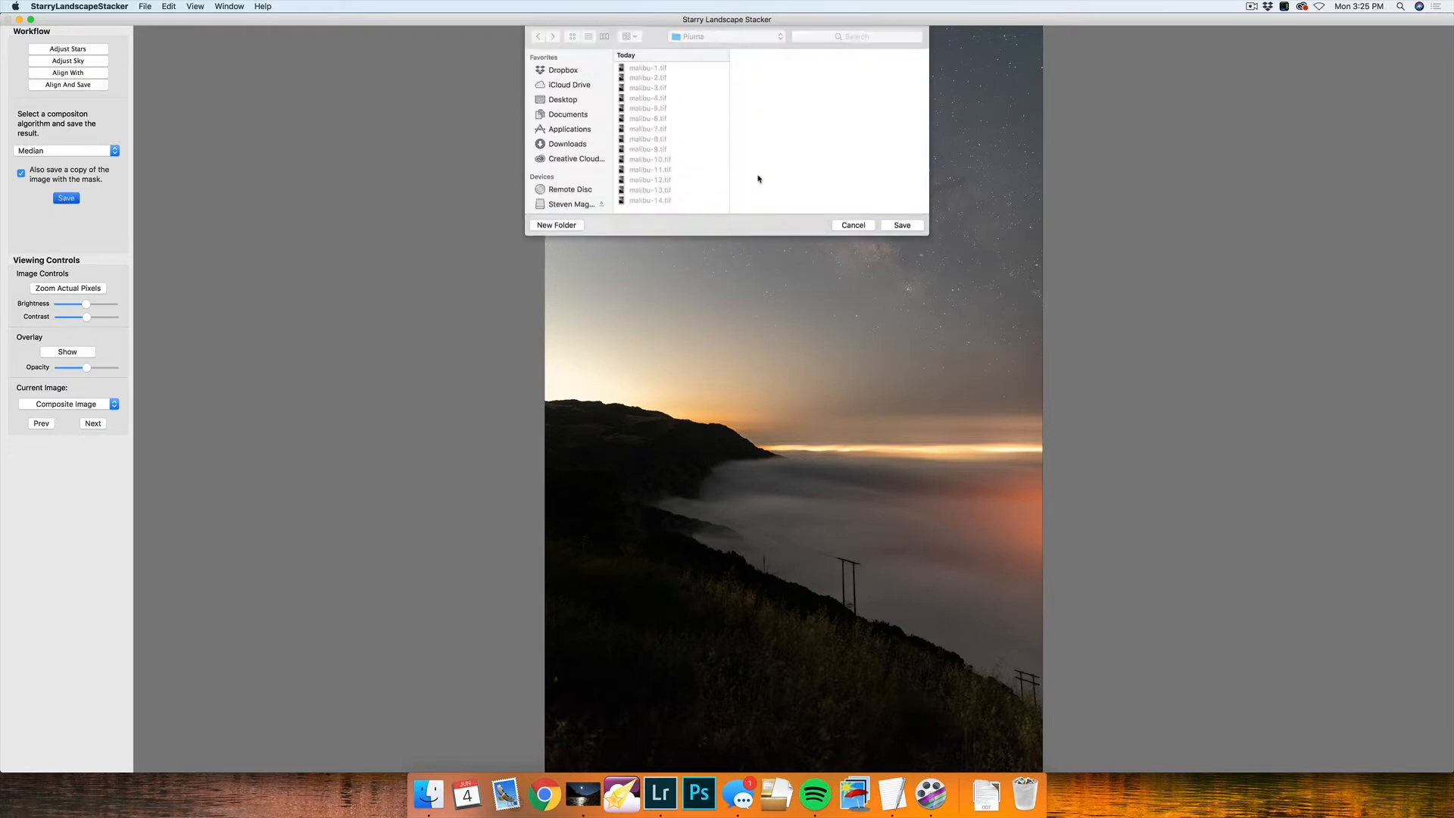
pyautogui.click(909, 274)
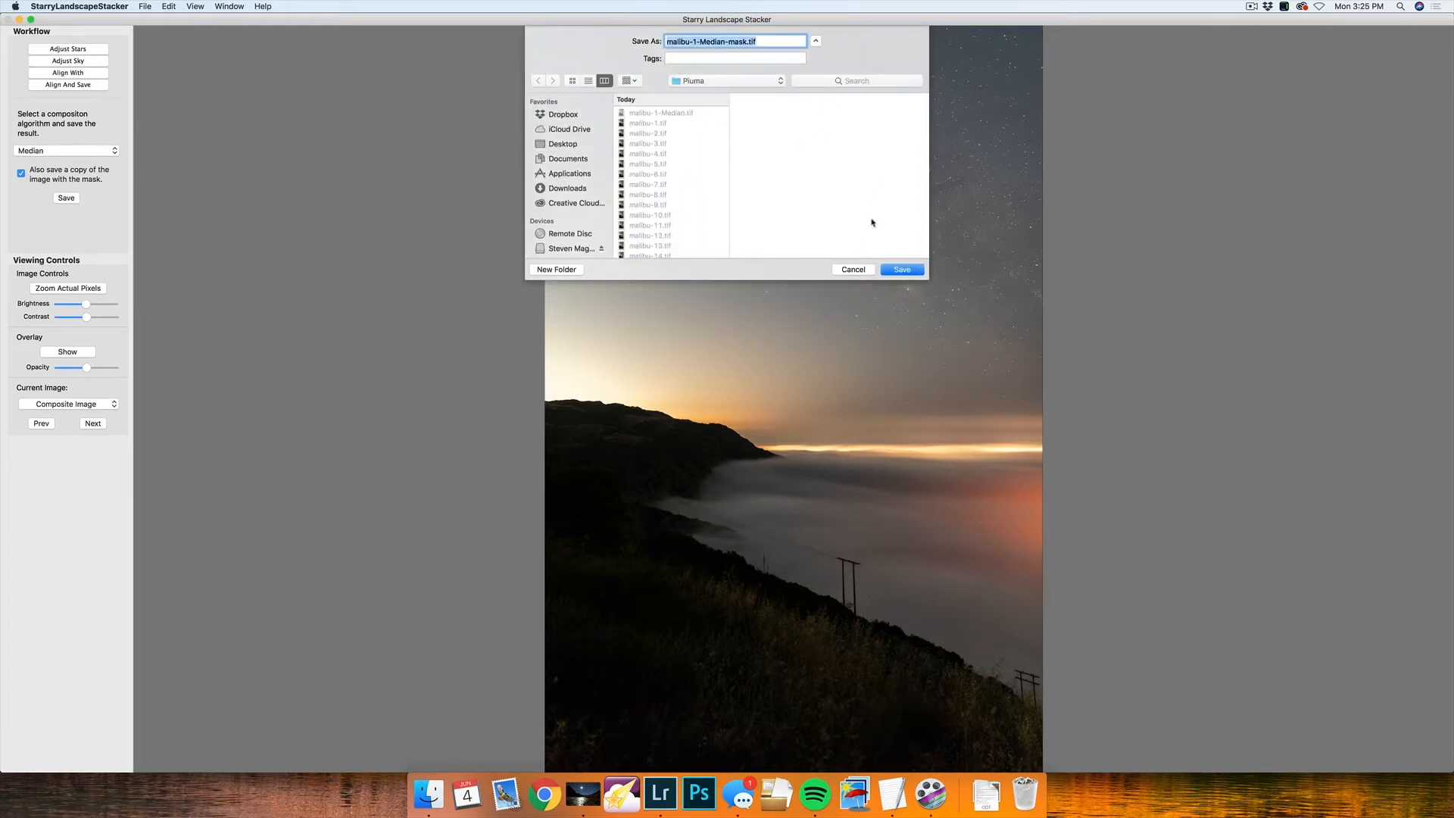
pyautogui.click(853, 271)
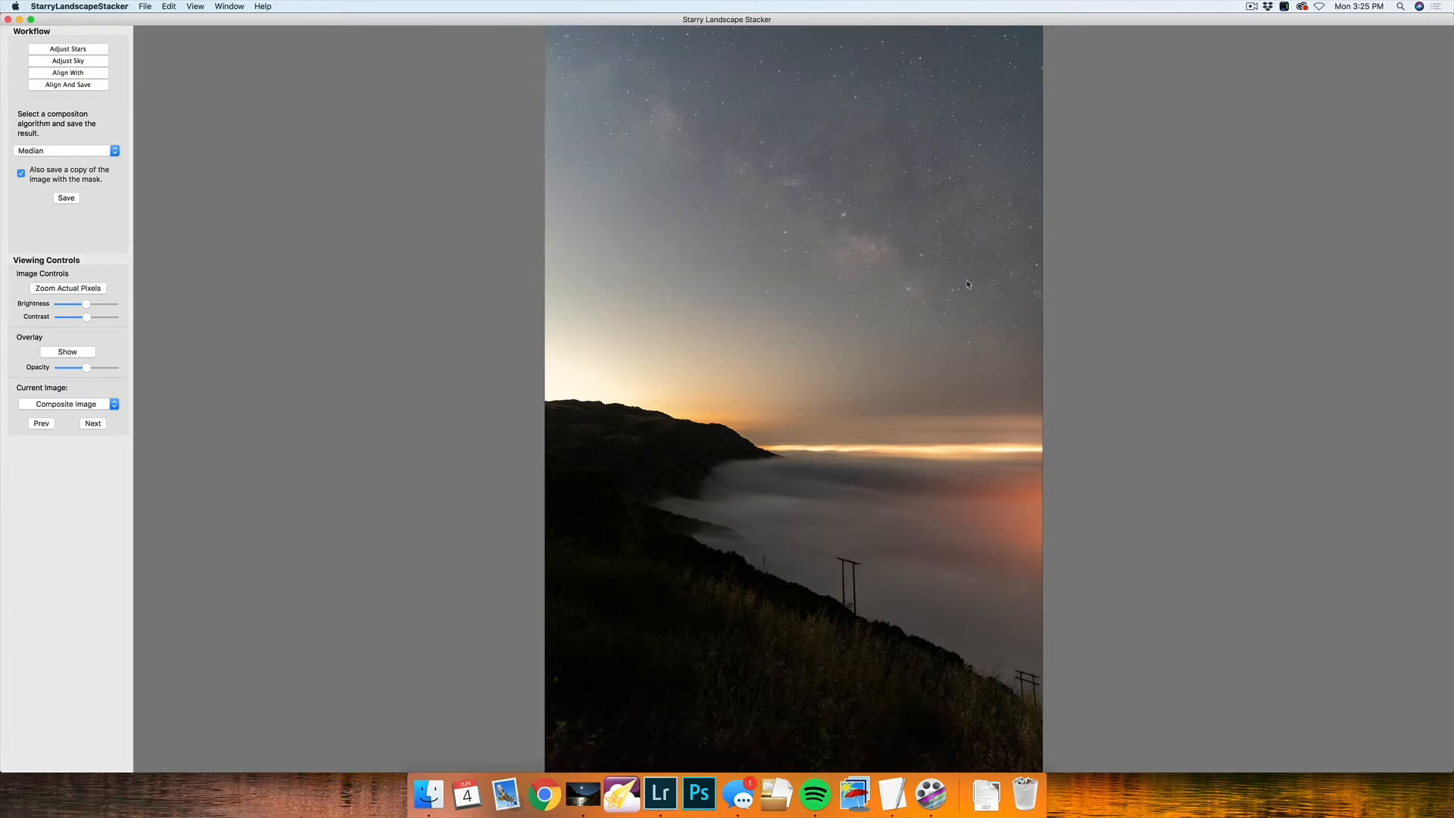
# Step: Switch to Finder and open malibu-1-Median.tif from the Piuma folder in Photoshop
pyautogui.press('super+Tab')
pyautogui.press('super+Tab')
pyautogui.press('super+Tab')
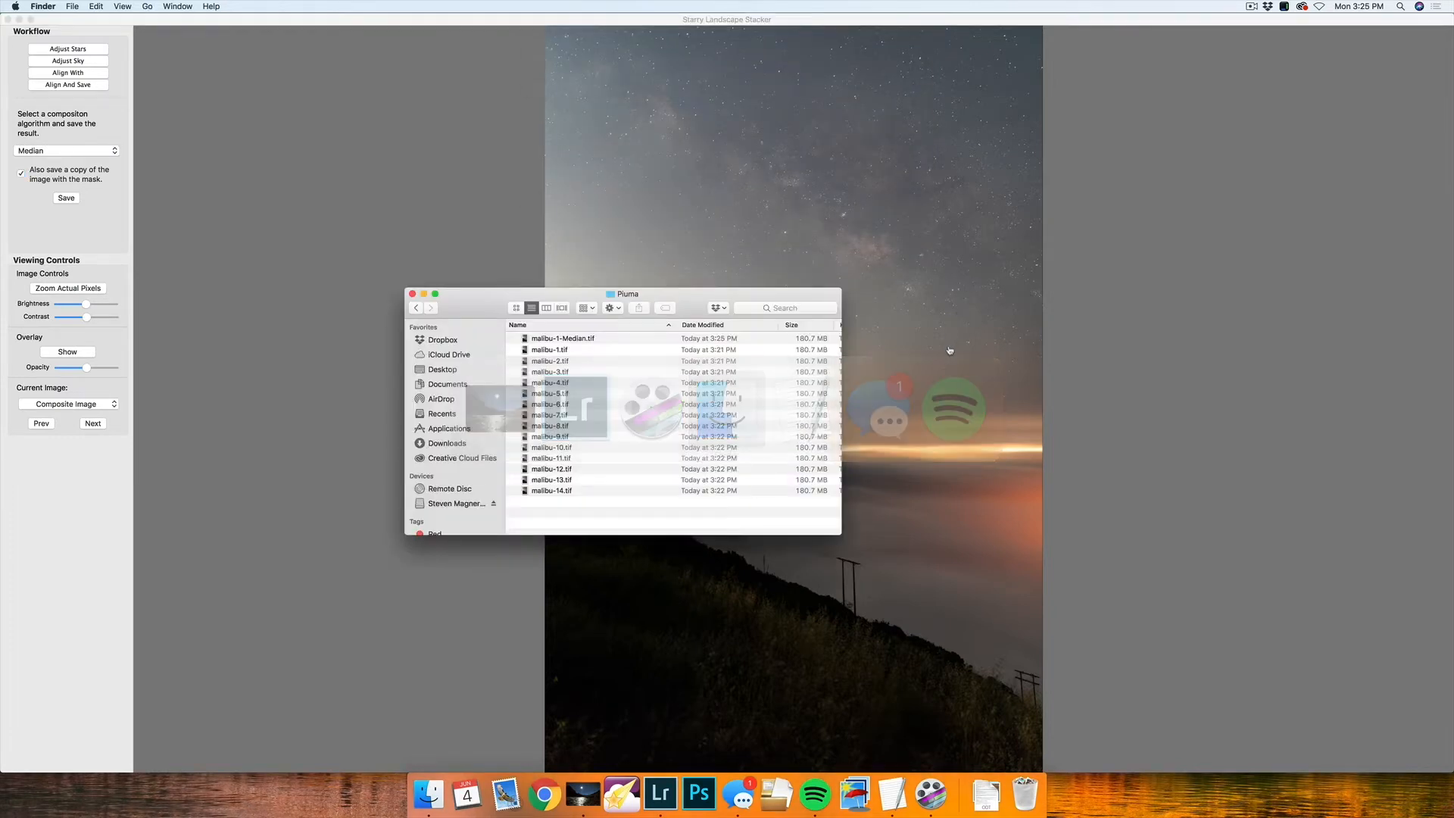
pyautogui.click(572, 339)
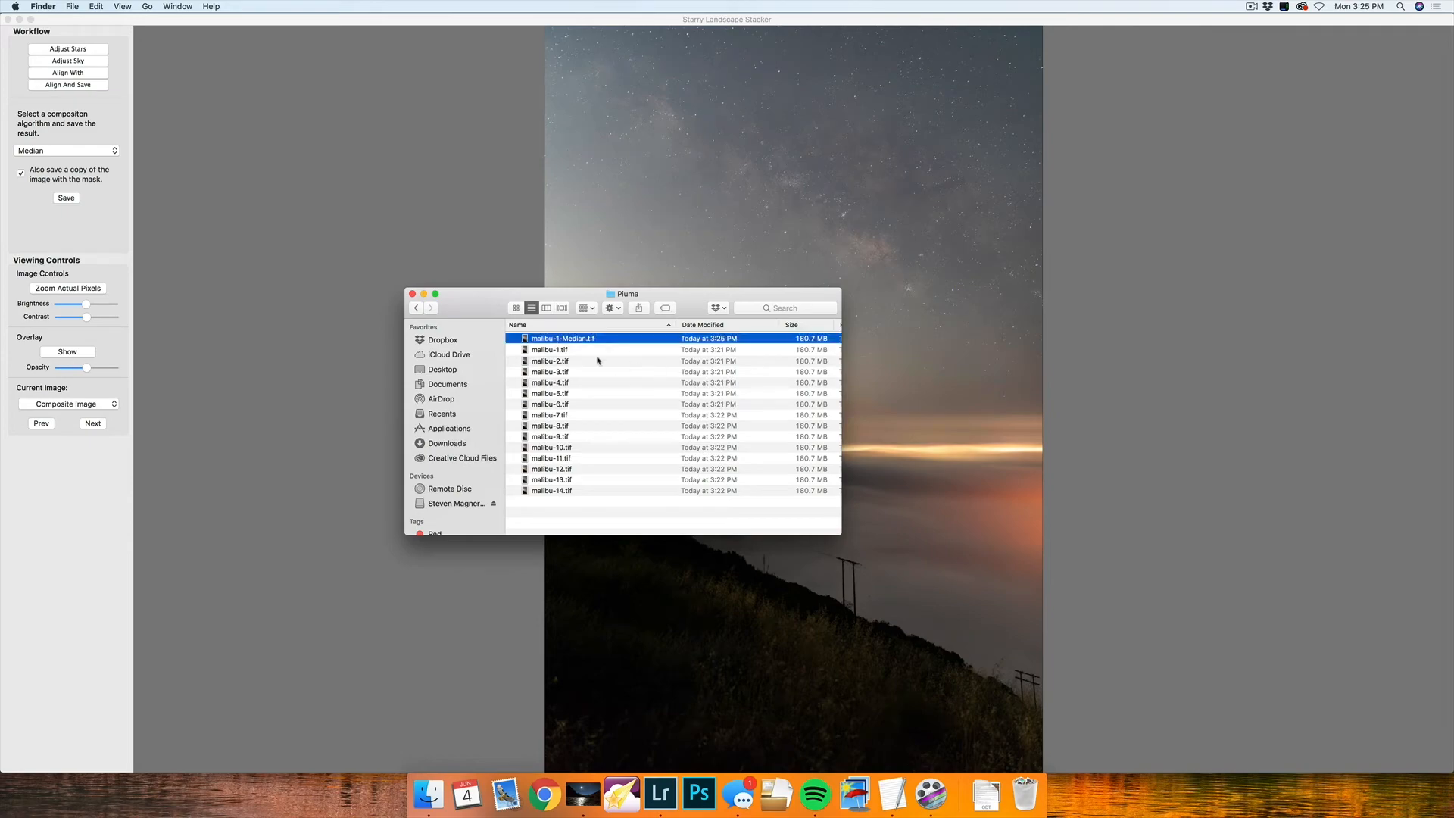
pyautogui.moveTo(581, 341); pyautogui.dragTo(699, 791)
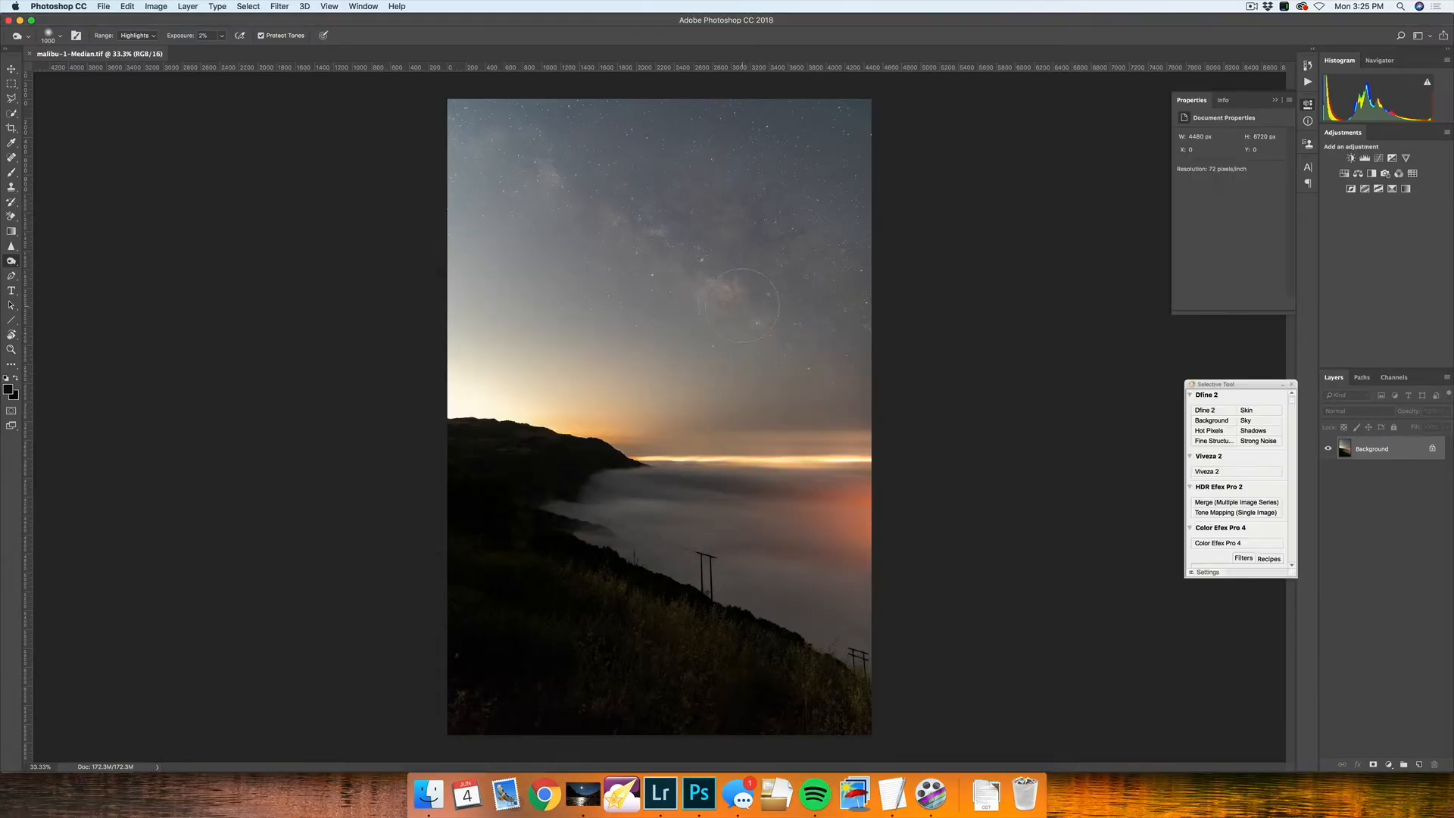
# Step: Examine the stacked image at close zoom, checking star sharpness and noise across the Milky Way, the sky edges and the horizon
pyautogui.press('z')
pyautogui.moveTo(738, 303); pyautogui.dragTo(830, 408)
pyautogui.scroll(10, 829, 408)
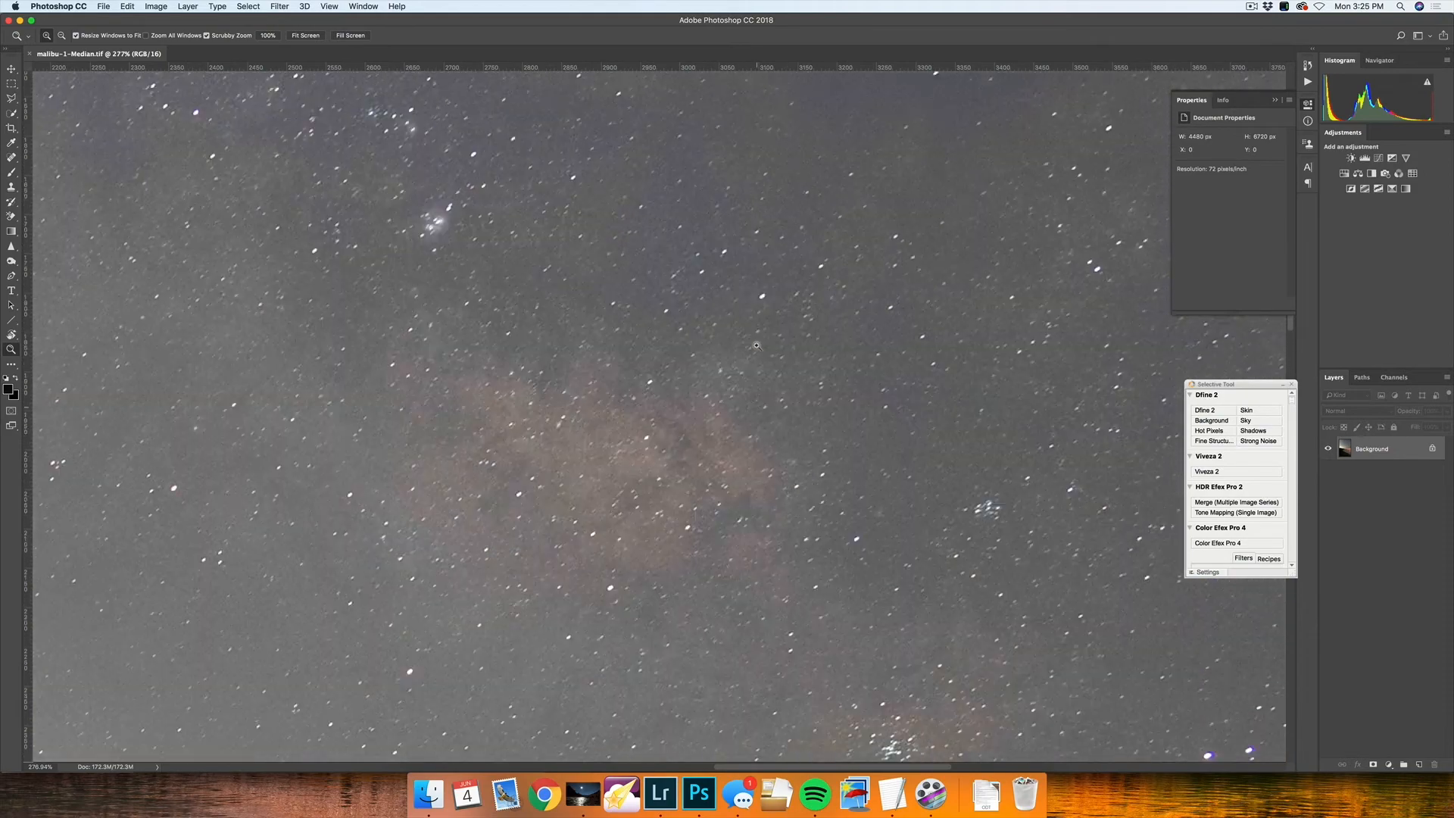
pyautogui.hscroll(-15, 760, 344)
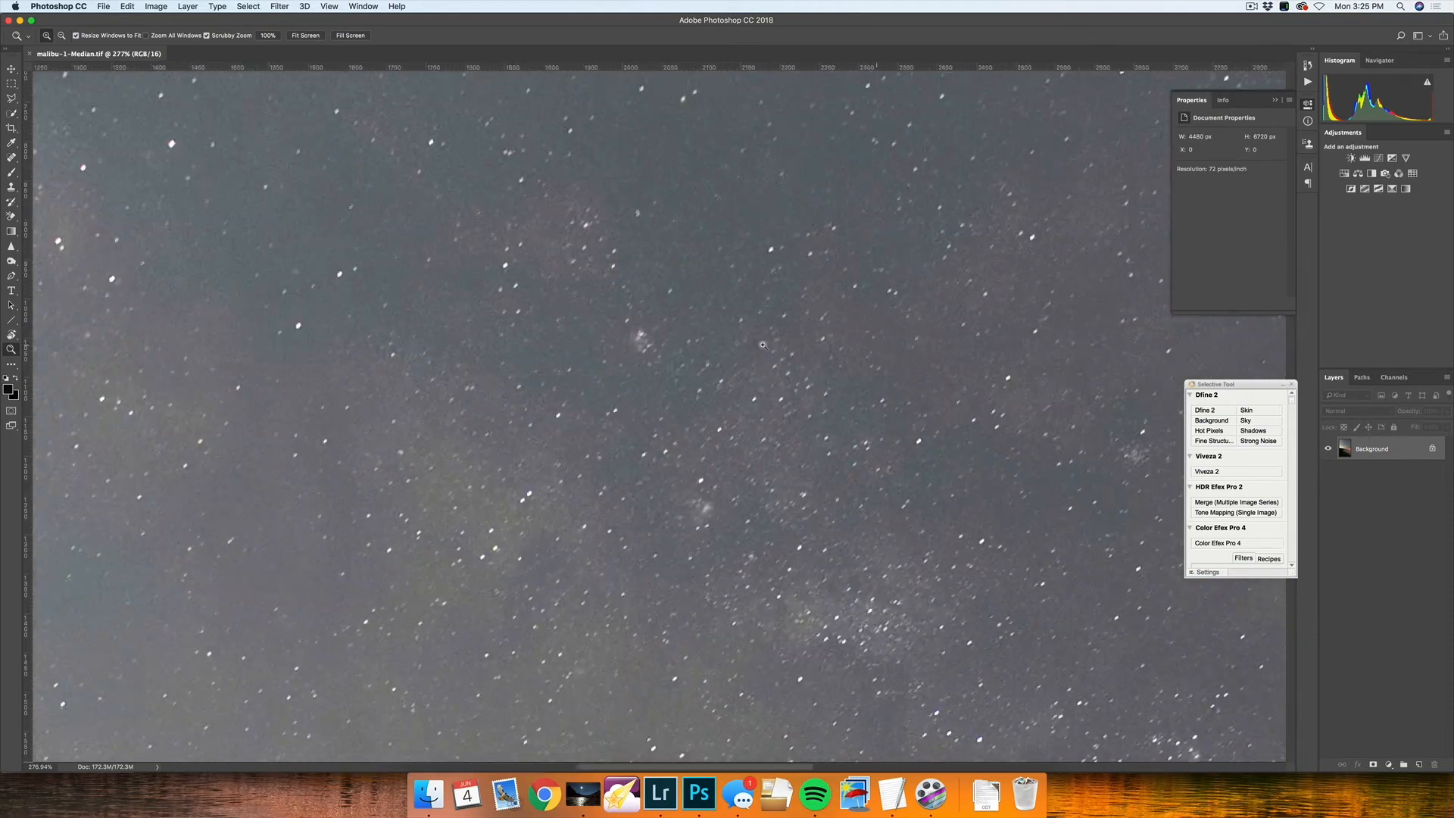
pyautogui.scroll(-3, 763, 345)
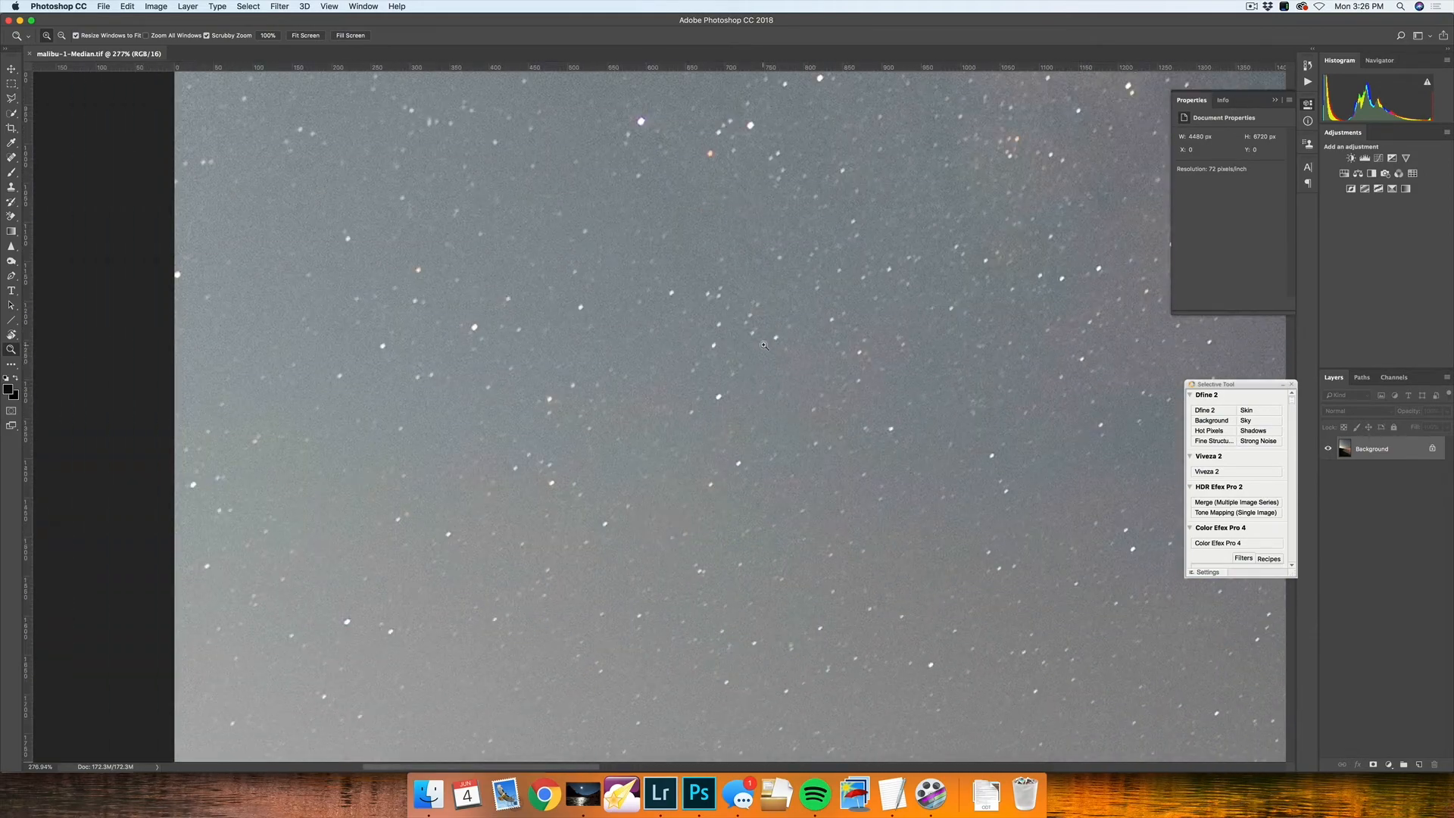
pyautogui.hscroll(5, 765, 344)
pyautogui.press('super+minus')
pyautogui.press('super+minus')
pyautogui.press('super+minus')
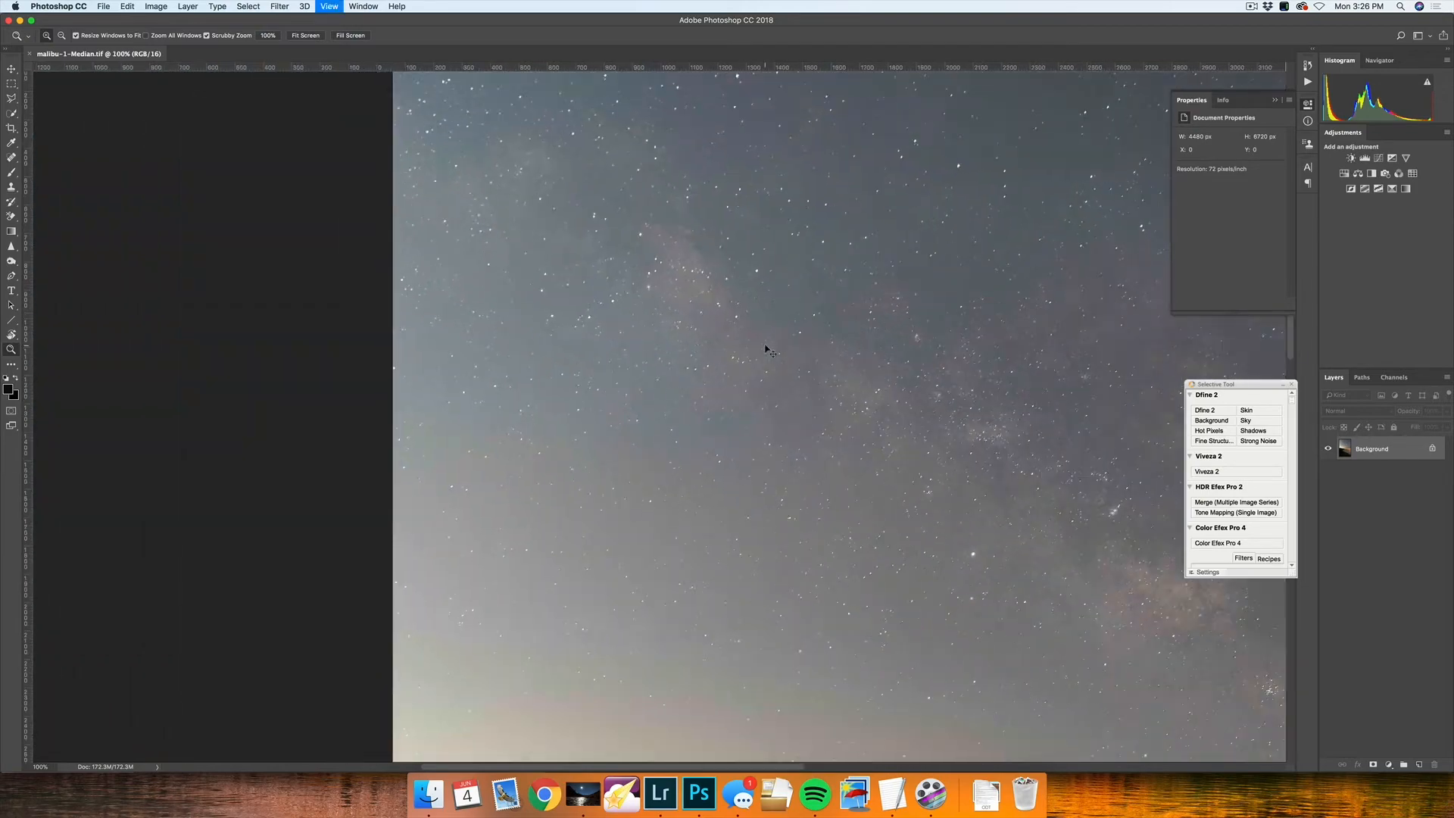
pyautogui.hscroll(10, 795, 353)
pyautogui.scroll(-10, 799, 354)
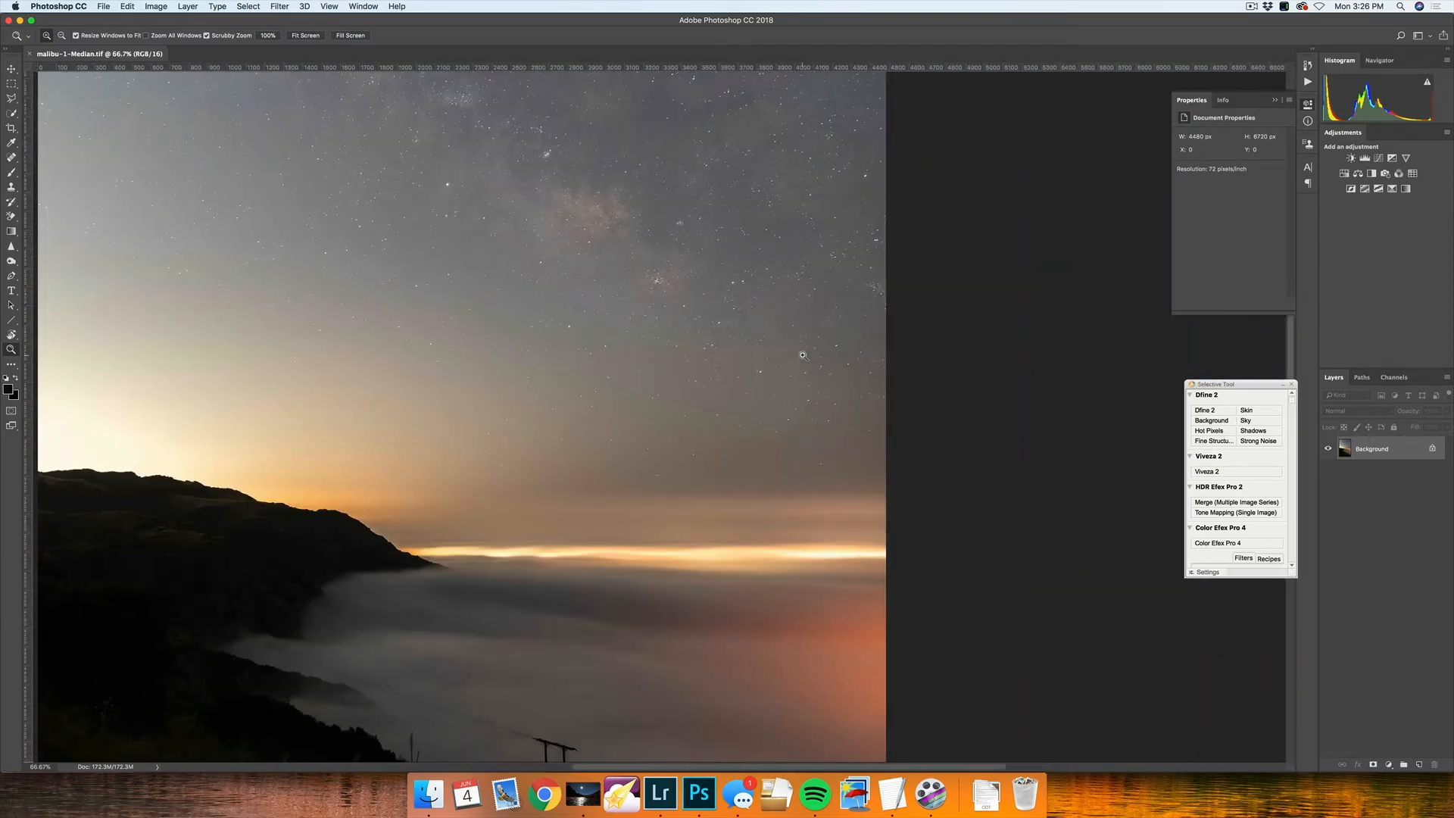
pyautogui.hscroll(-2, 802, 355)
pyautogui.scroll(10, 802, 355)
pyautogui.scroll(-7, 757, 333)
pyautogui.scroll(5, 725, 310)
pyautogui.press('super+minus')
pyautogui.press('super+minus')
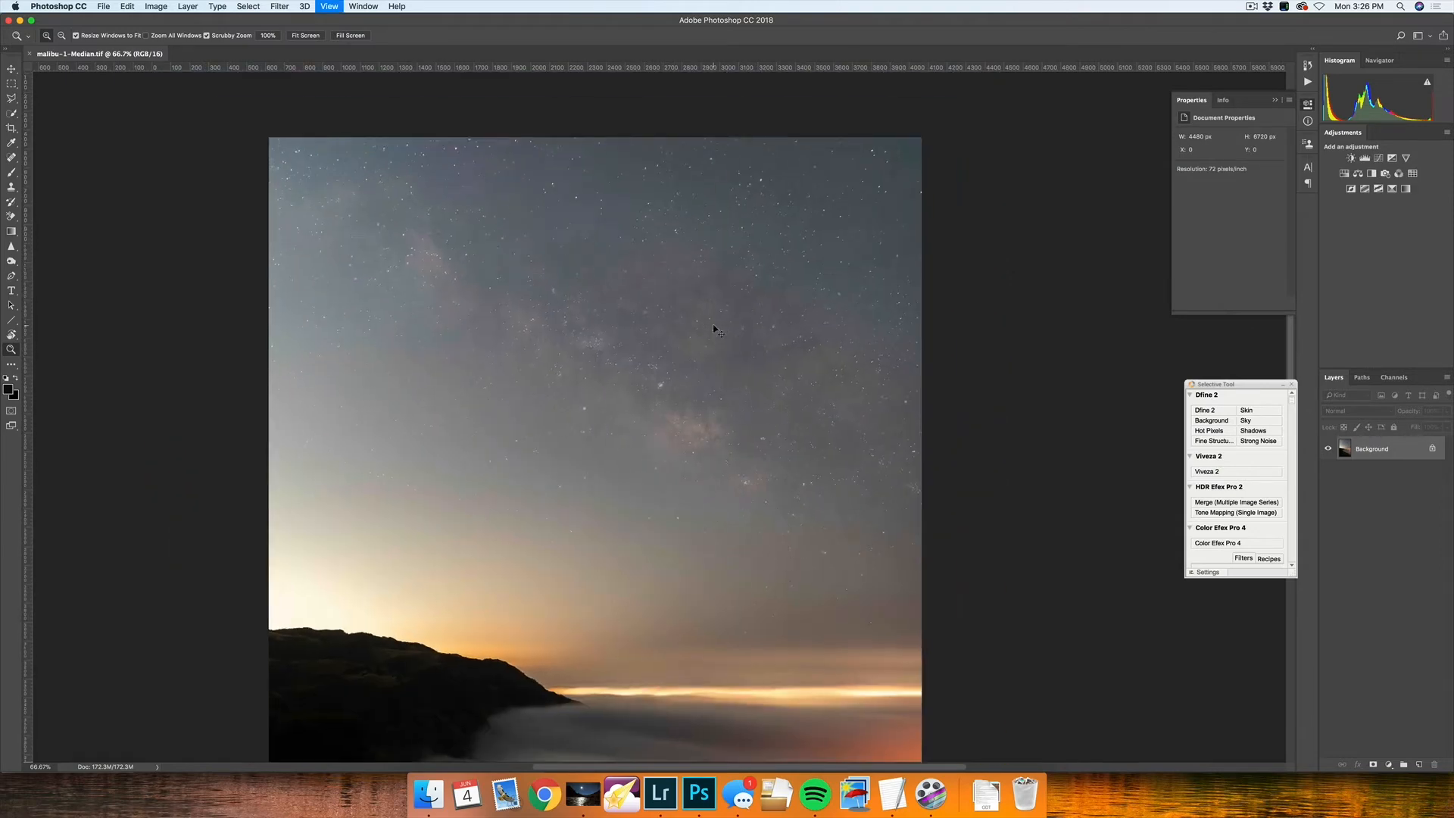
# Step: Switch to Lightroom, select the last two photos in the filmstrip, and enable Remove Chromatic Aberration on IMG_9923-2.CR2
pyautogui.press('super+Tab')
pyautogui.press('super+Tab')
pyautogui.press('super+Tab')
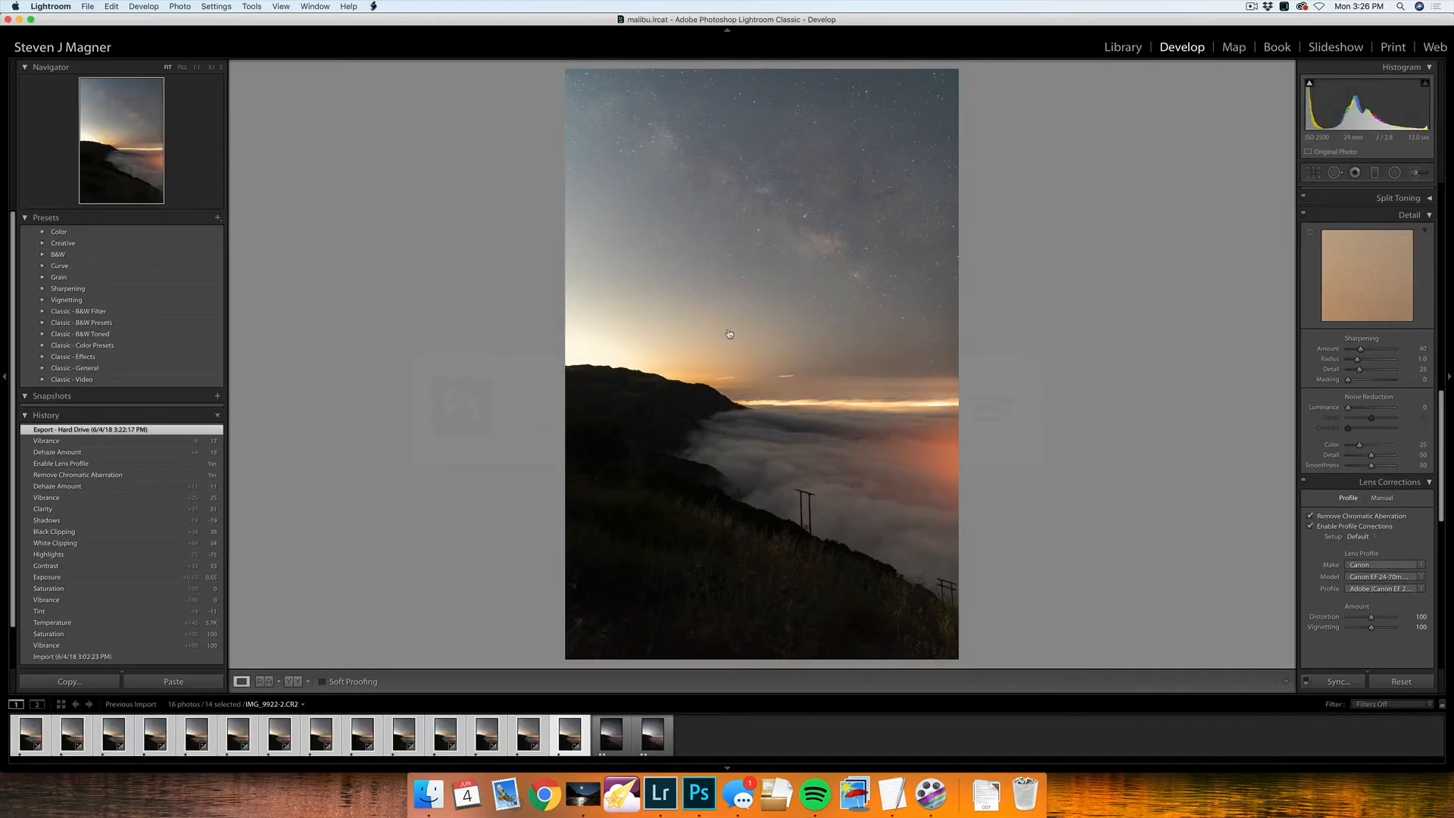
pyautogui.click(610, 739)
pyautogui.keyDown('shift'); pyautogui.click(652, 738); pyautogui.keyUp('shift')
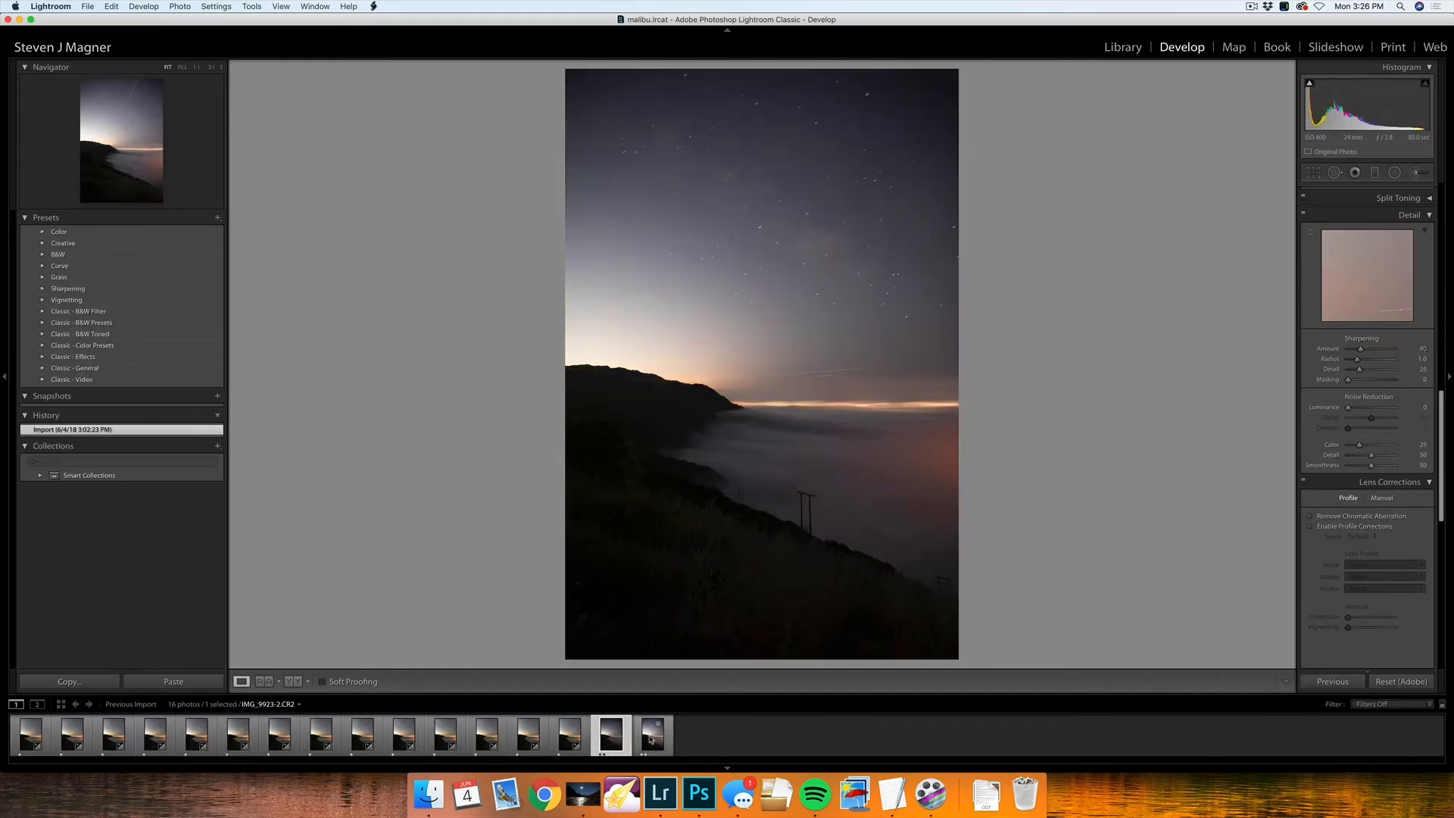
pyautogui.click(1347, 519)
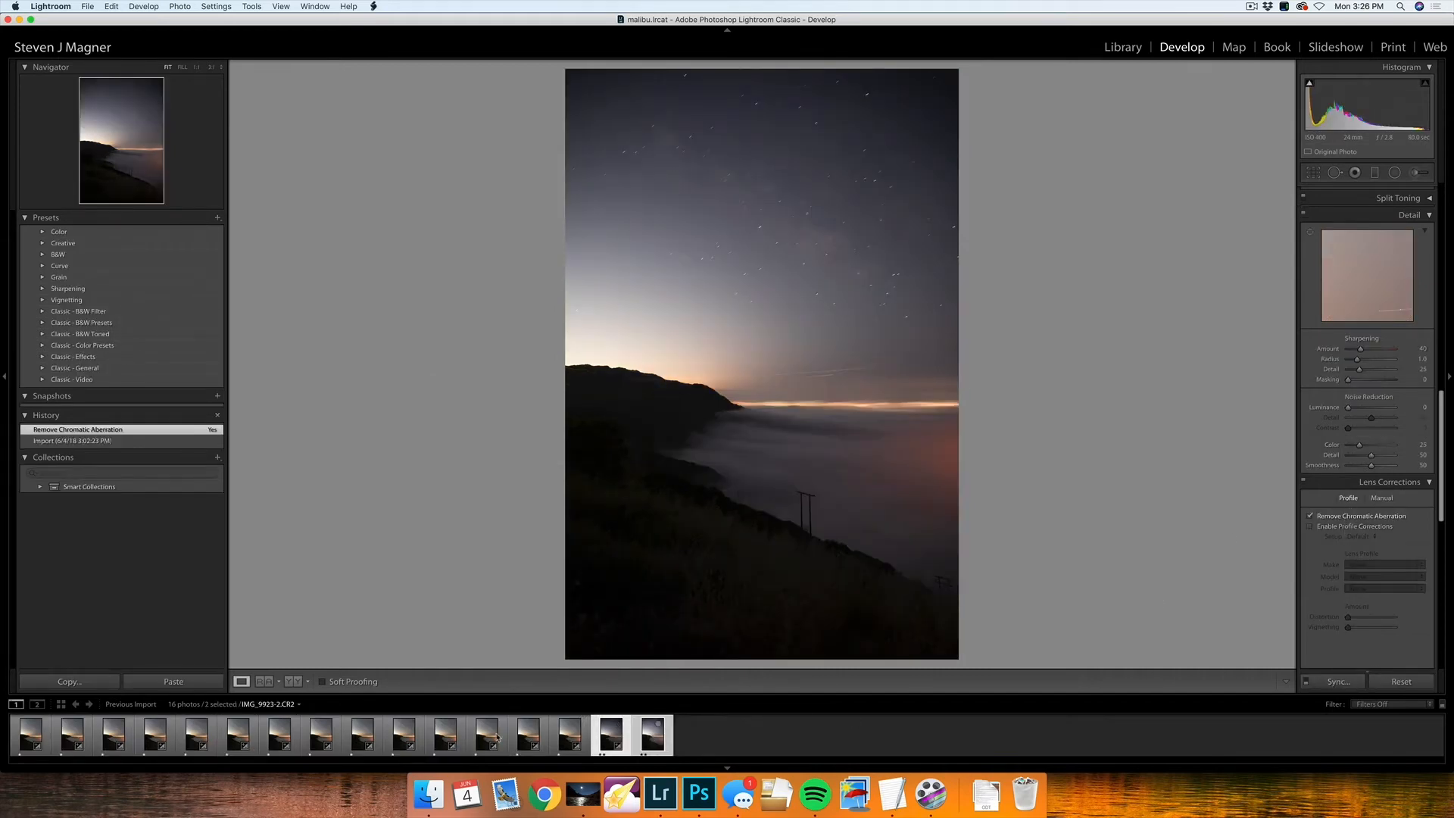
# Step: Synchronize the develop settings from IMG_9922-2.CR2 to the last two photos
pyautogui.click(570, 734)
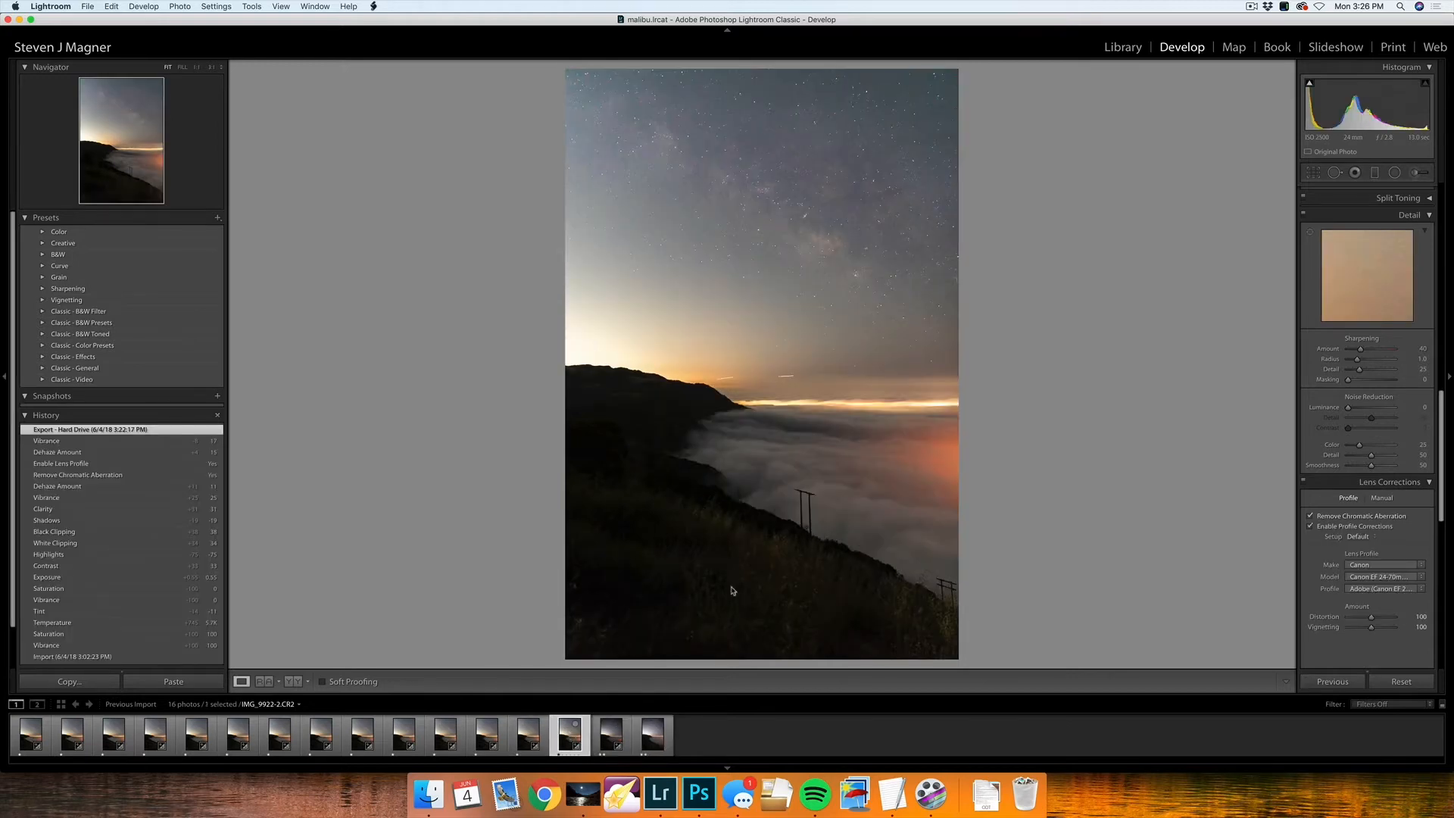
pyautogui.keyDown('shift'); pyautogui.click(649, 738); pyautogui.keyUp('shift')
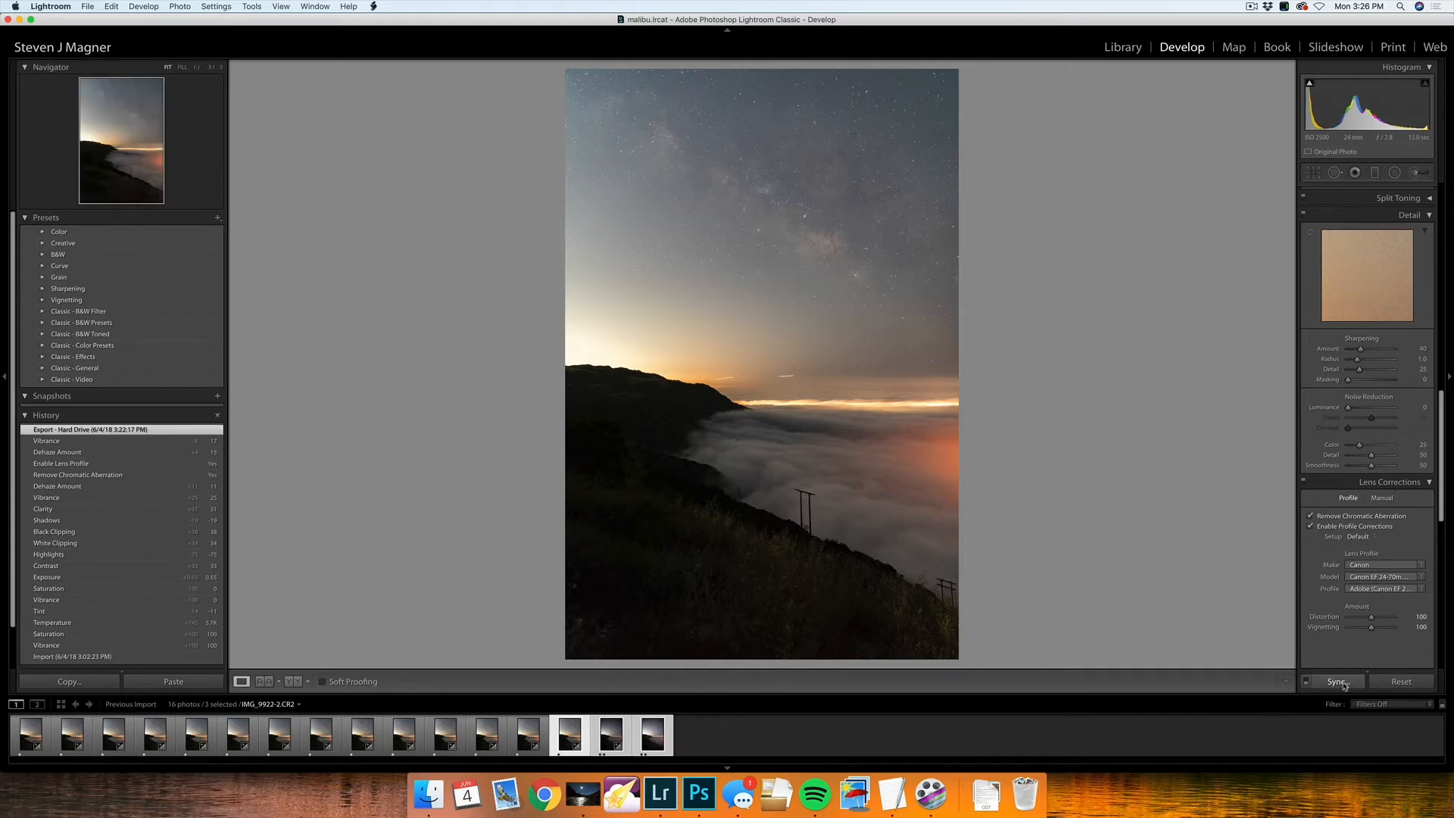
pyautogui.click(1338, 682)
pyautogui.click(906, 386)
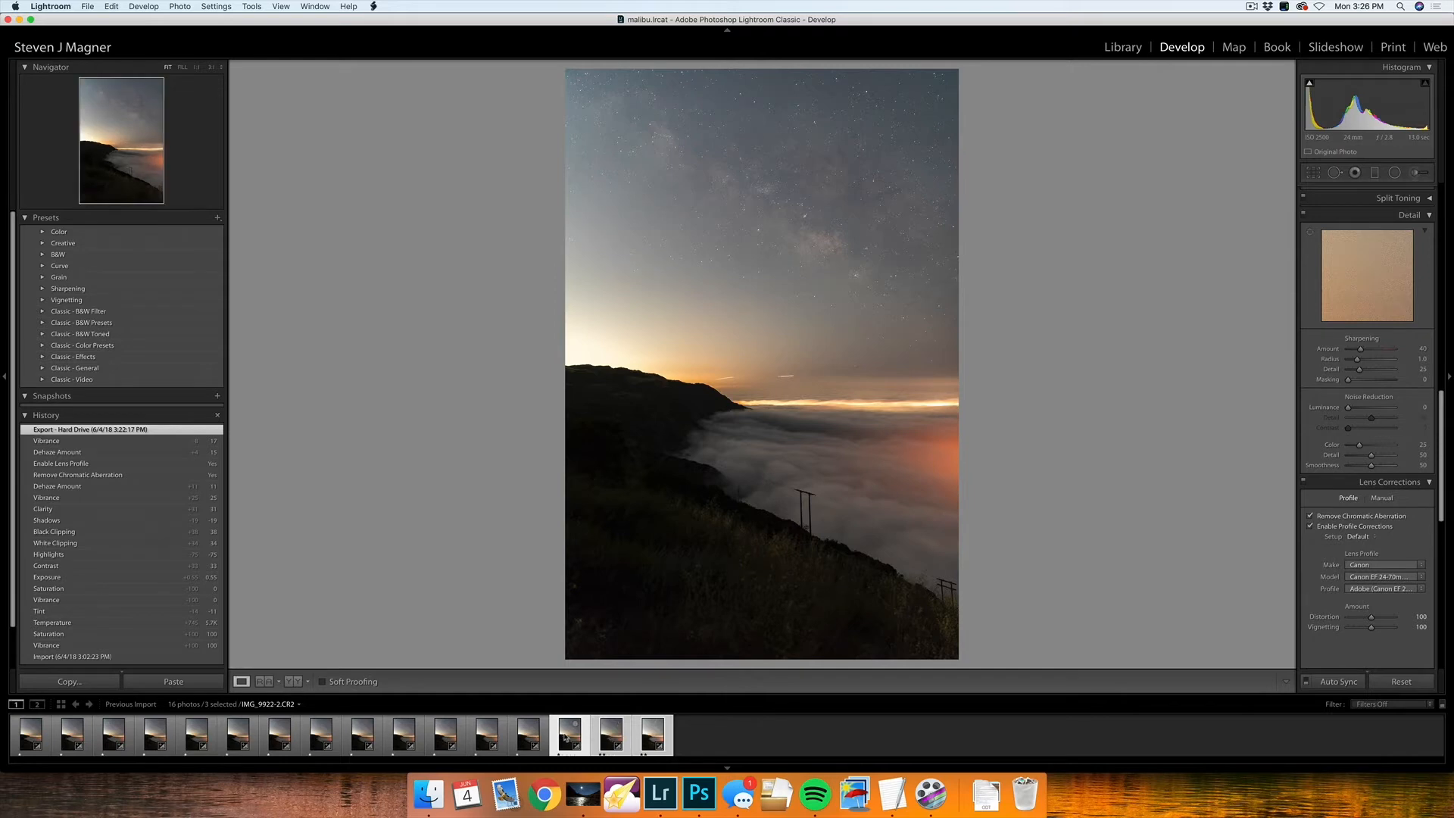
# Step: Exclude IMG_9922-2.CR2 from the selection and set IMG_9924-2.CR2's Exposure to +0.20 and Shadows to +42
pyautogui.keyDown('super'); pyautogui.click(566, 737); pyautogui.keyUp('super')
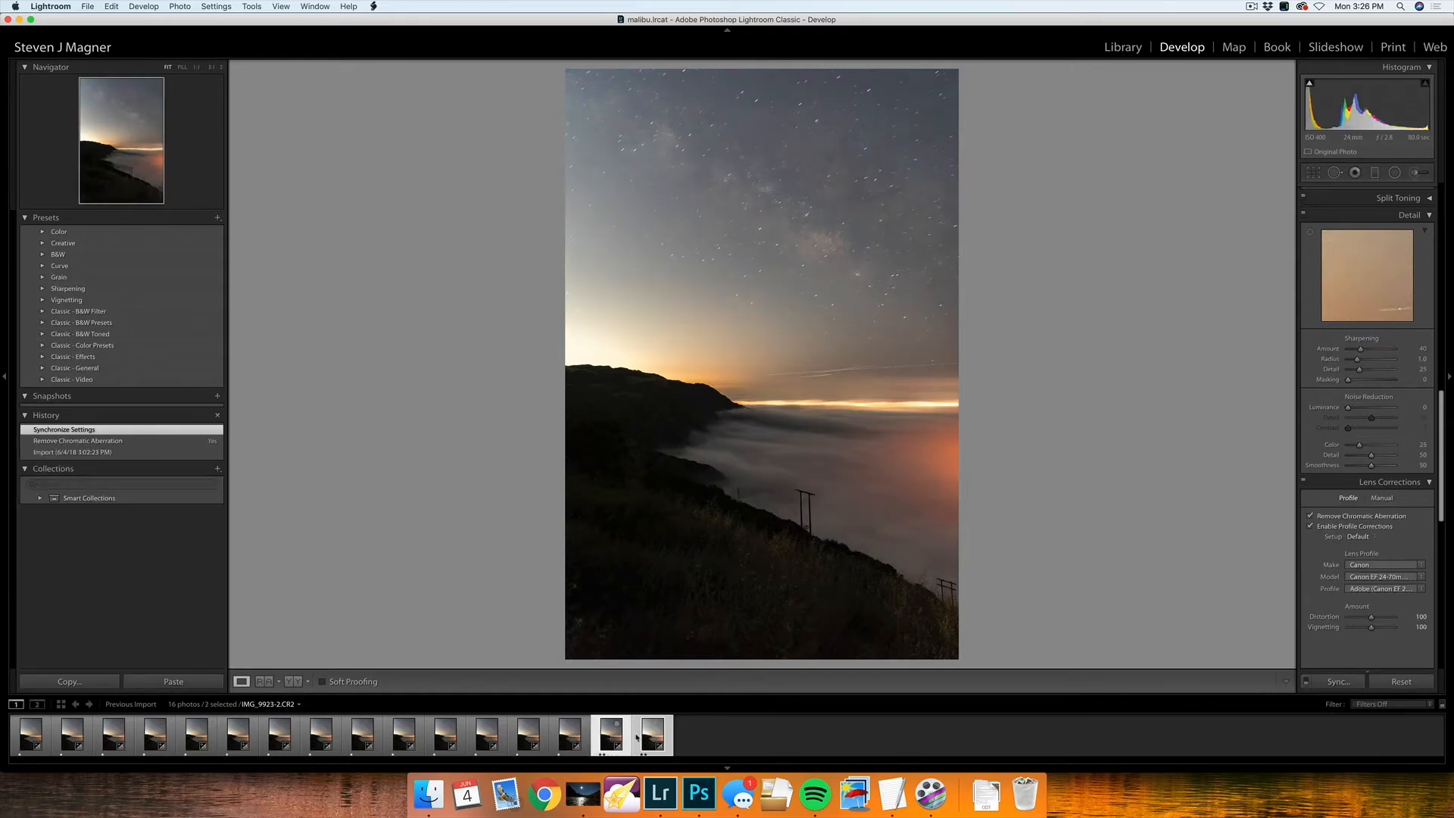
pyautogui.click(652, 738)
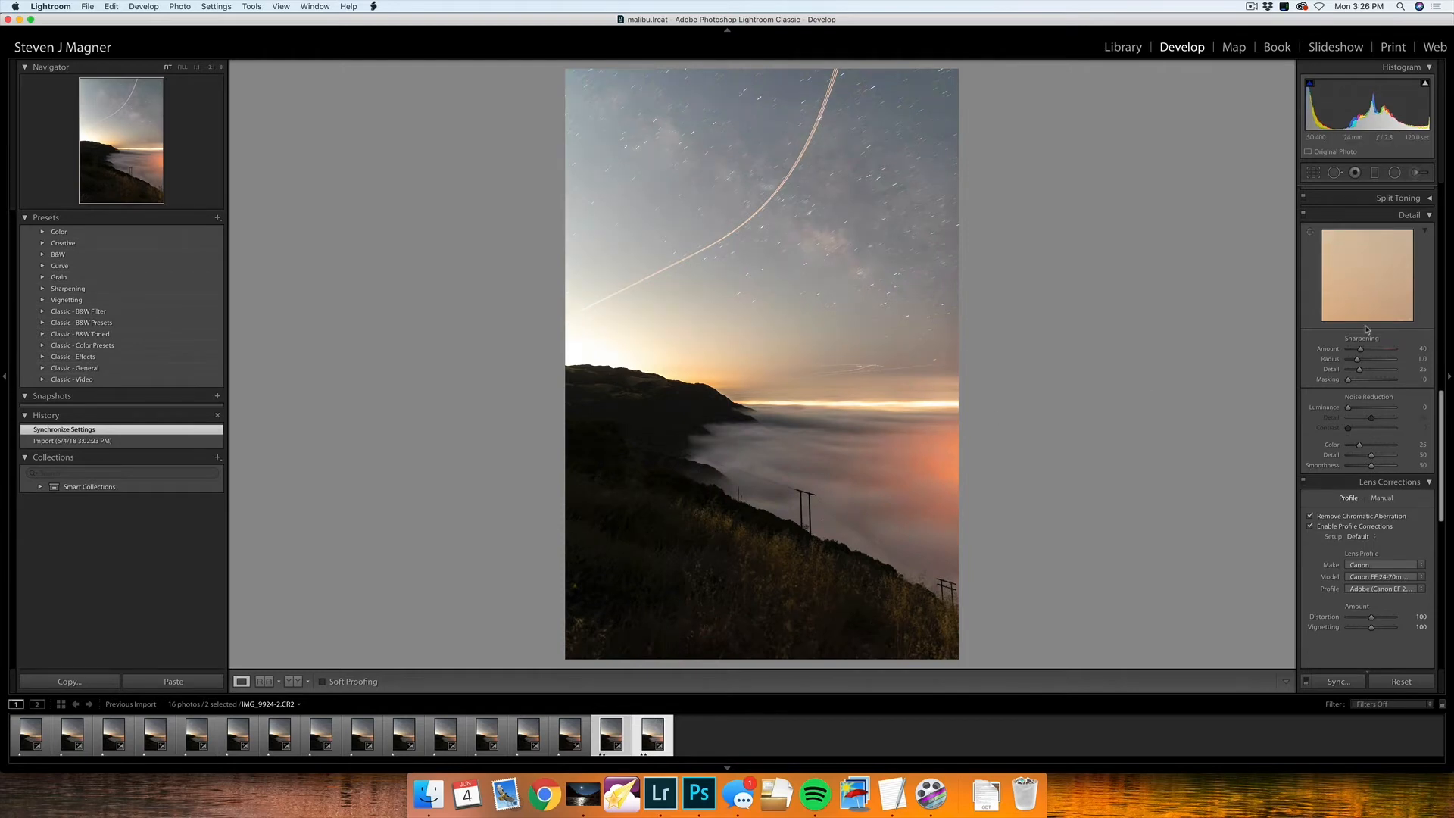
pyautogui.scroll(10, 1377, 405)
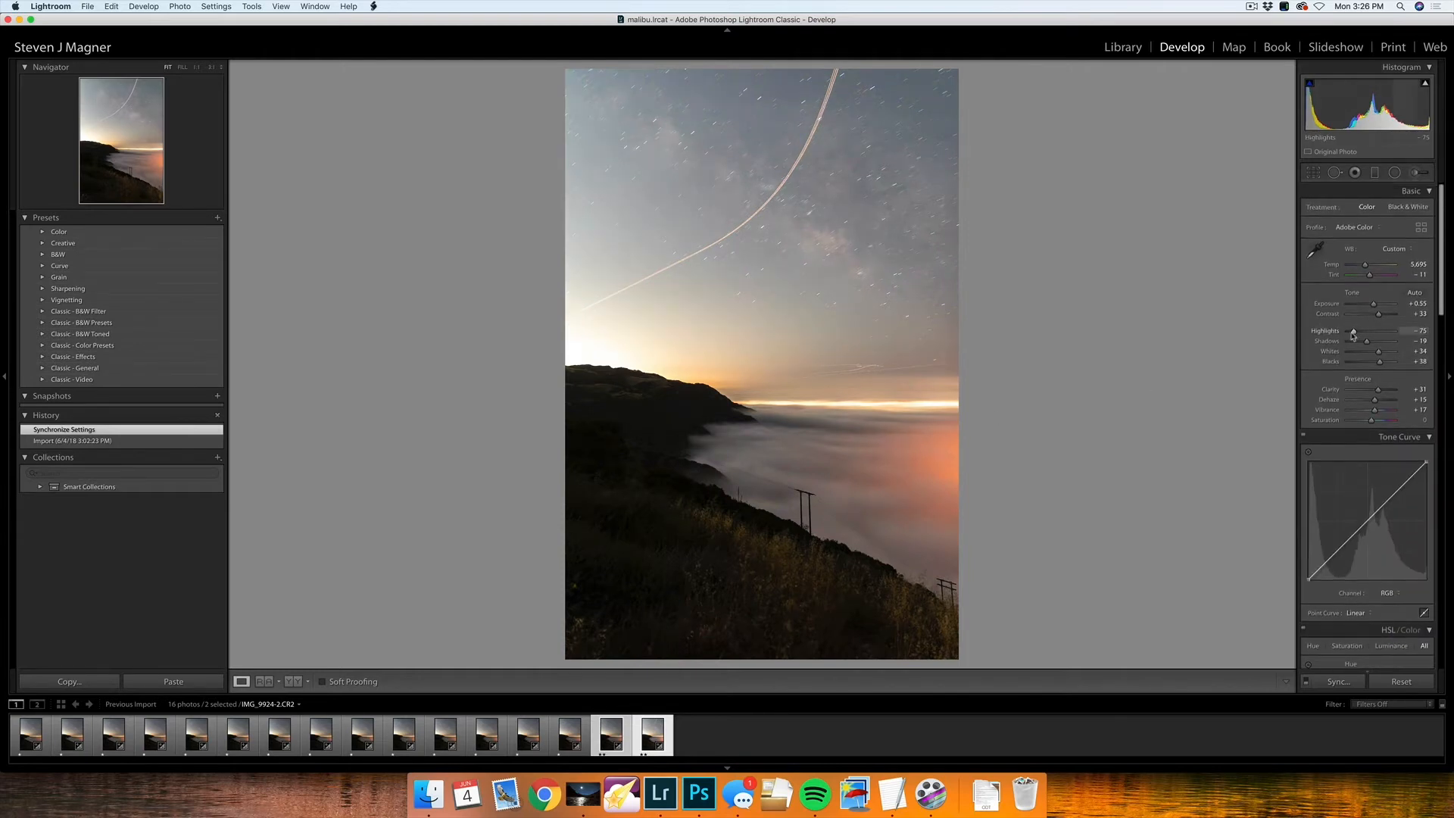
pyautogui.moveTo(1380, 346)
pyautogui.mouseDown()
pyautogui.moveTo(1383, 362)
pyautogui.moveTo(1377, 346)
pyautogui.mouseUp()
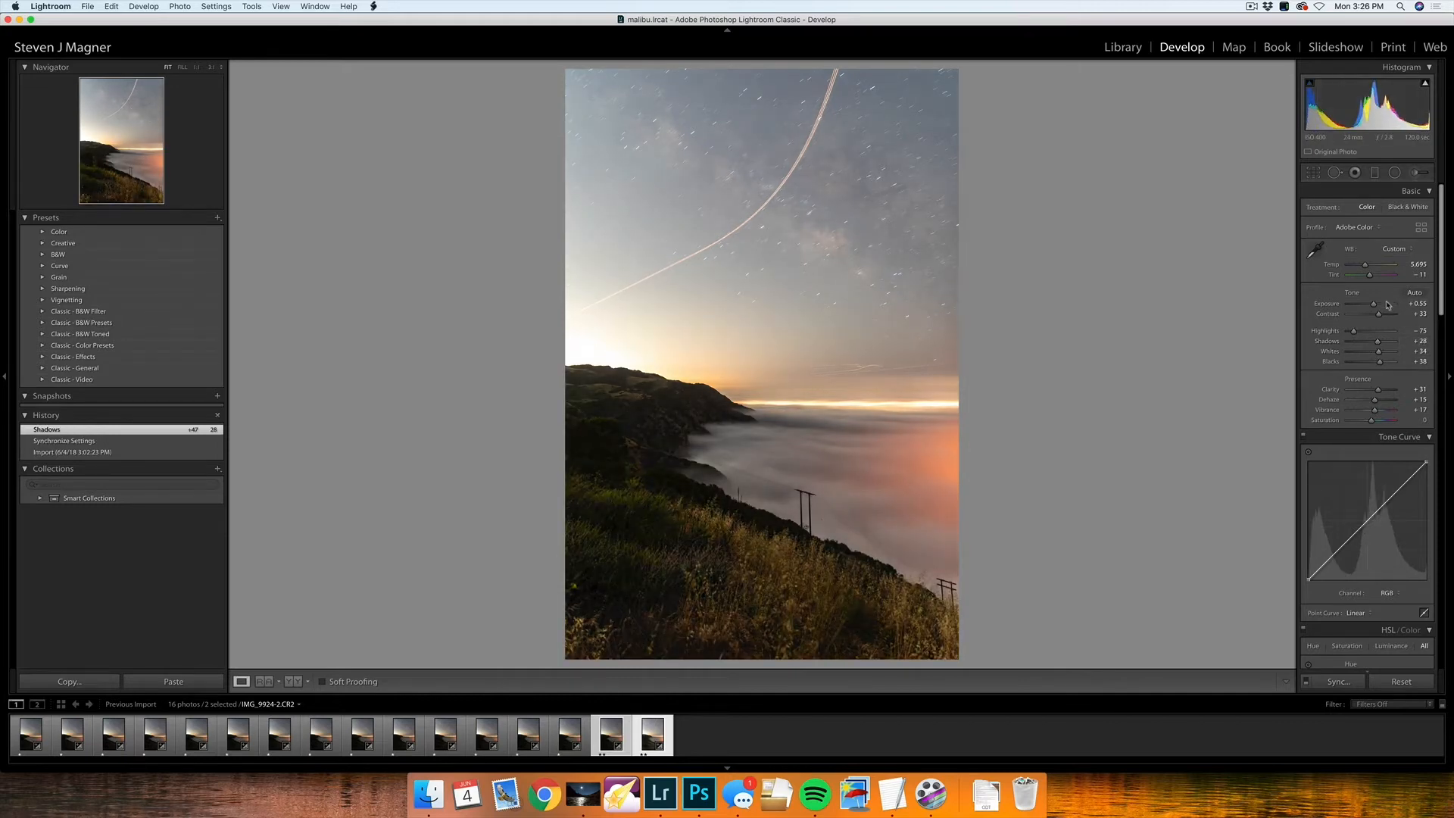
pyautogui.moveTo(1375, 307); pyautogui.dragTo(1379, 341)
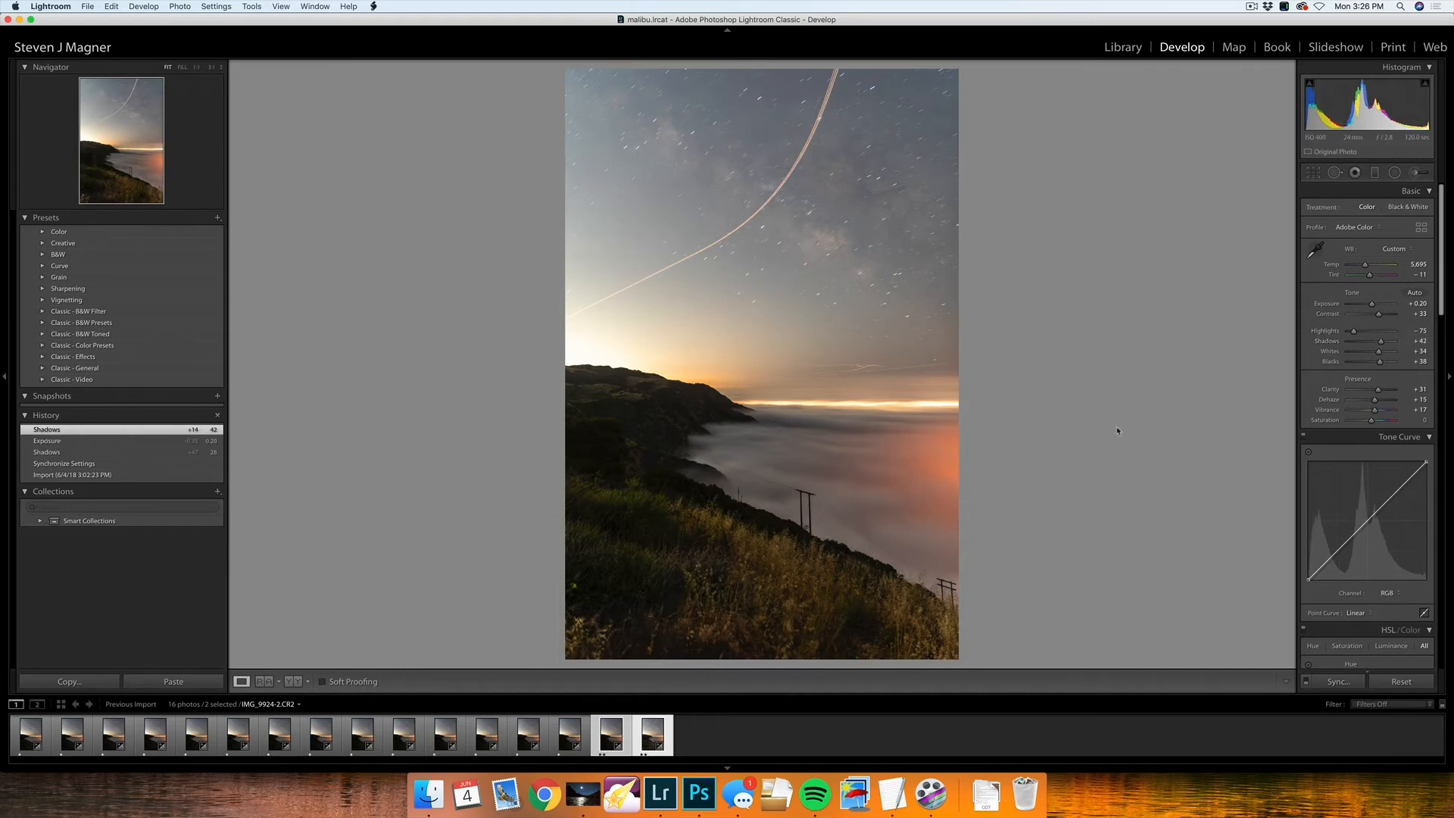
# Step: Synchronize the settings of IMG_9924-2.CR2 to IMG_9923-2.CR2, and set IMG_9923-2.CR2's Exposure to +0.70
pyautogui.click(1344, 683)
pyautogui.click(905, 385)
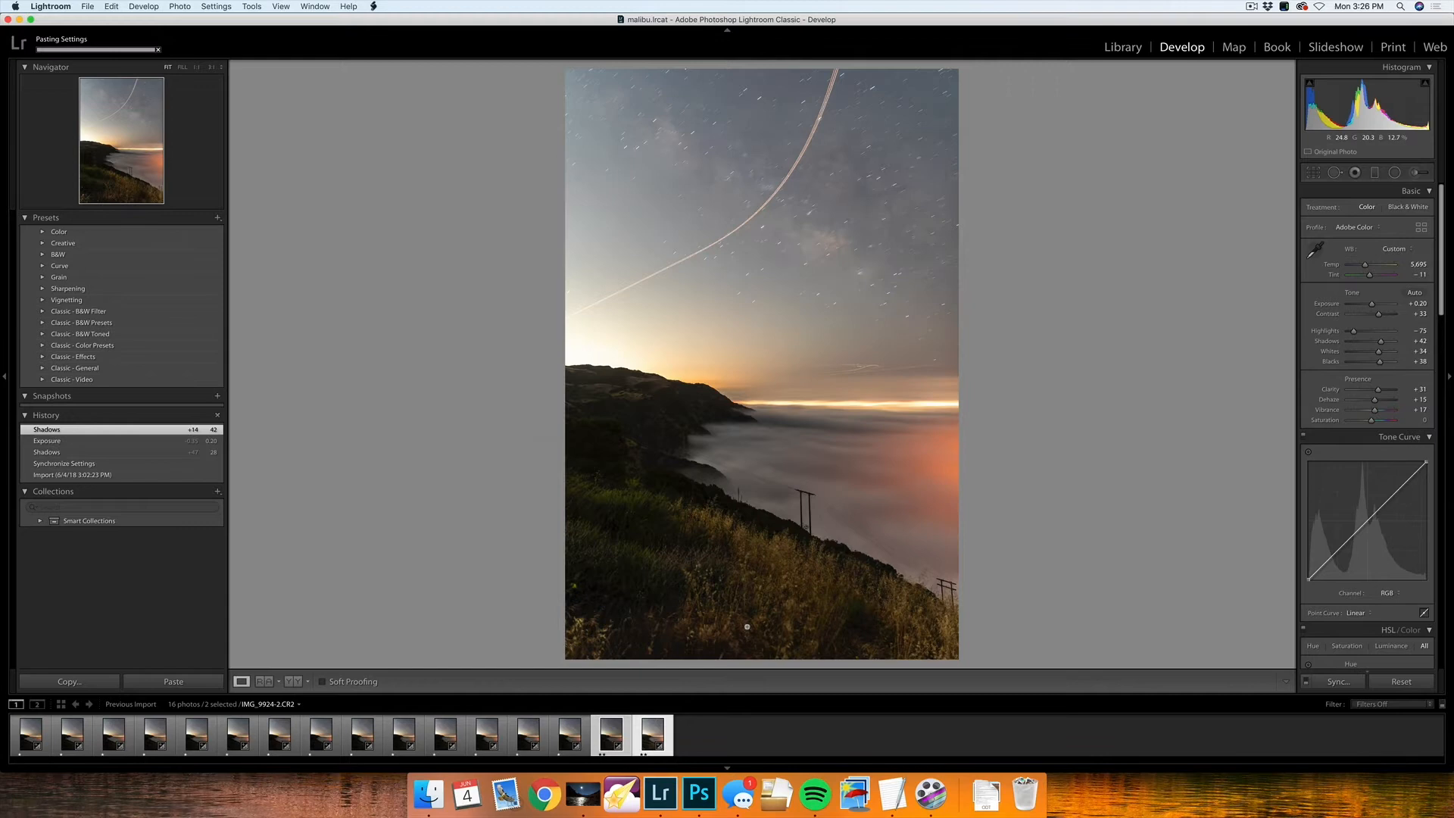
pyautogui.click(614, 739)
pyautogui.click(614, 742)
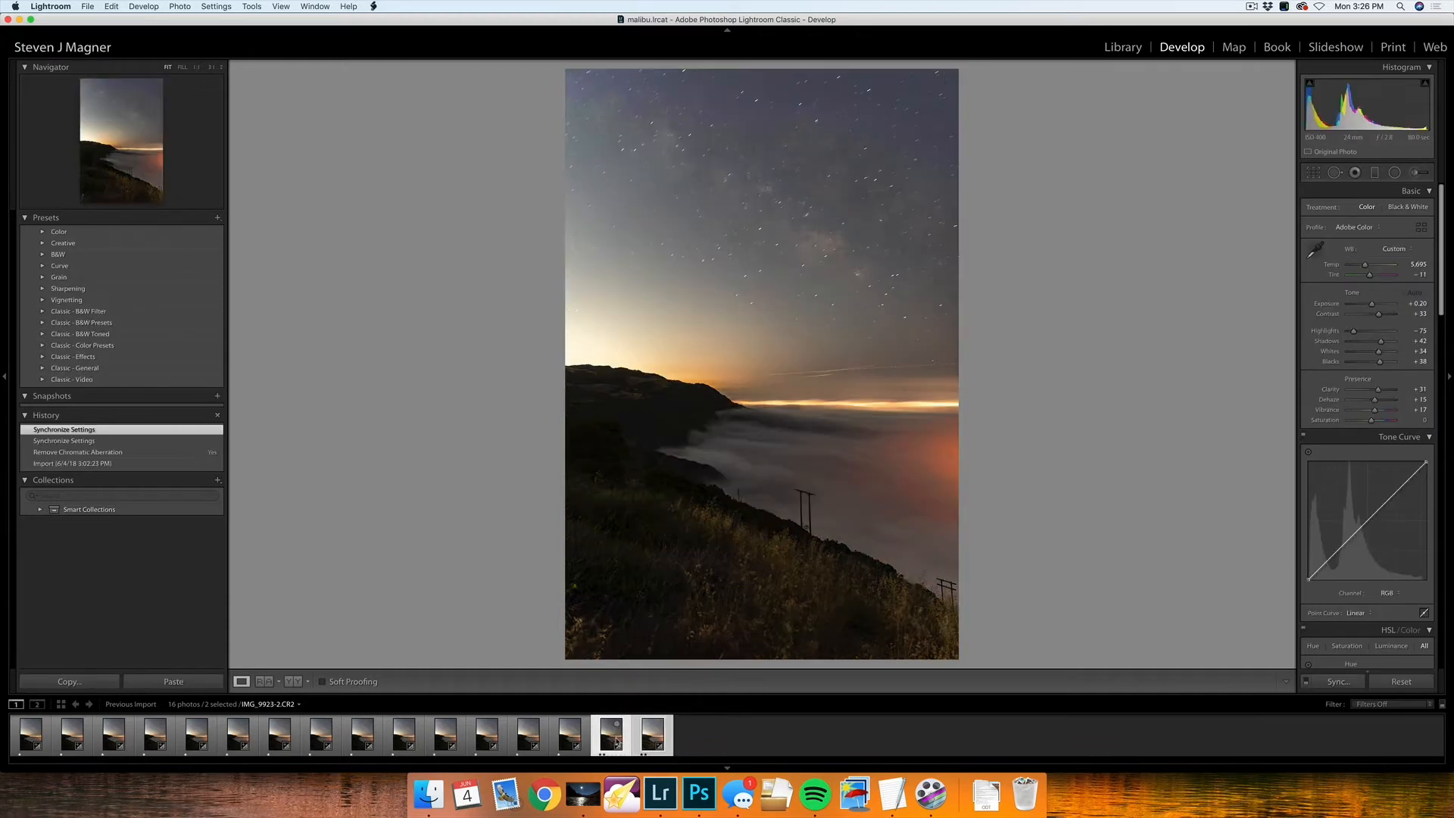
pyautogui.moveTo(1371, 304); pyautogui.dragTo(1375, 304)
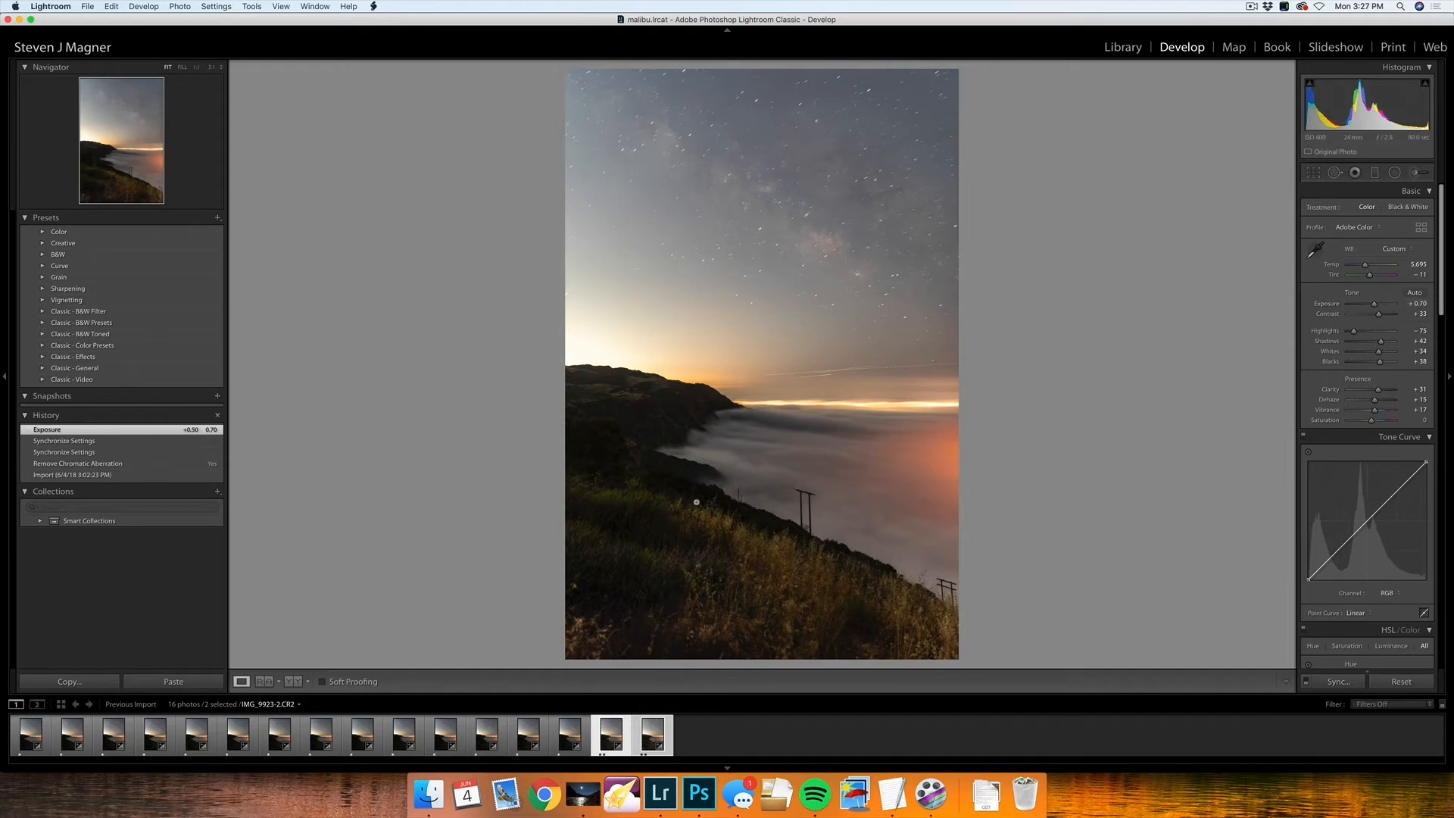
# Step: Inspect the hillside, fog bank and utility poles of IMG_9923-2.CR2 at close zoom
pyautogui.click(657, 408)
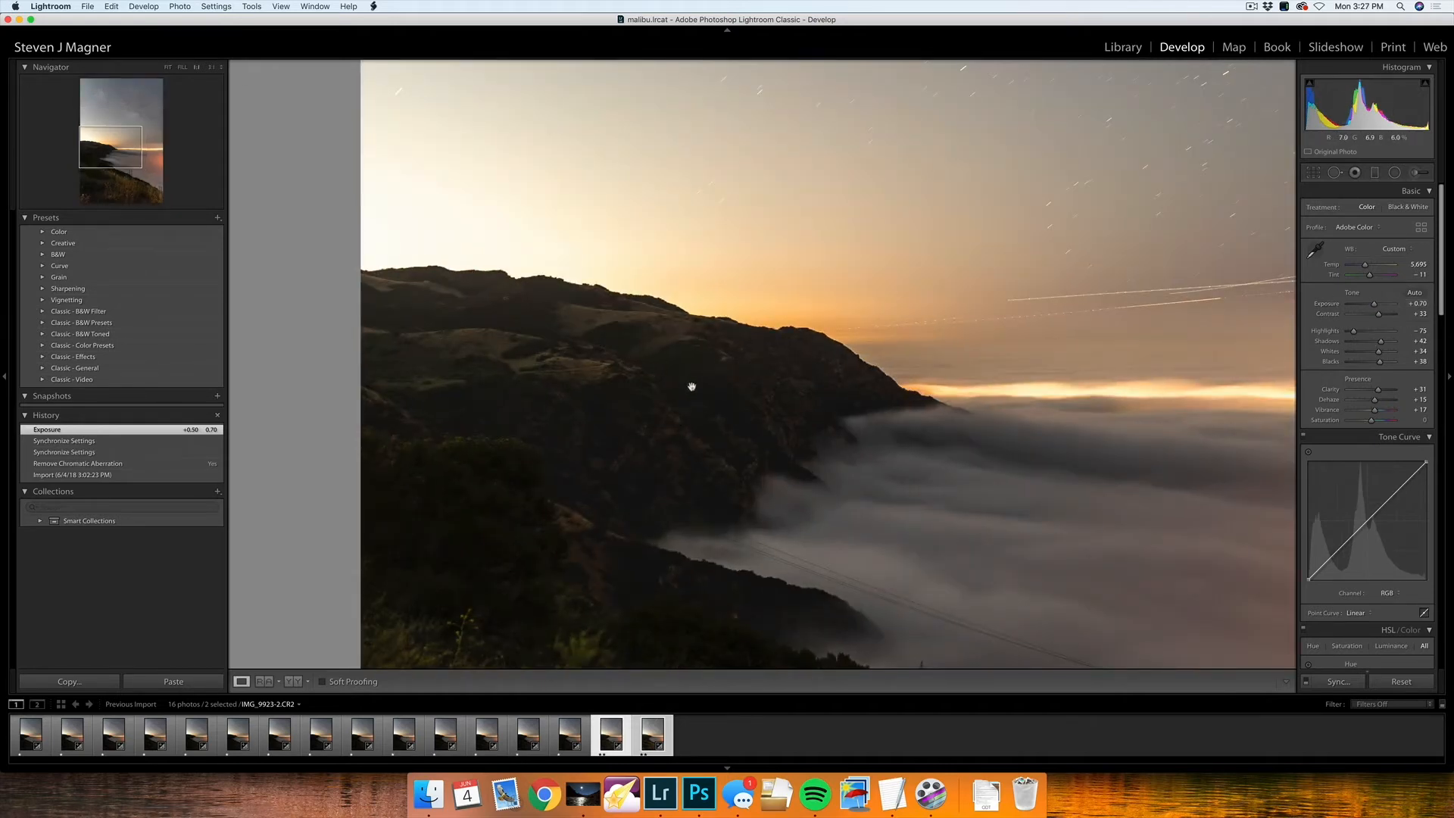
pyautogui.moveTo(837, 422); pyautogui.dragTo(685, 400)
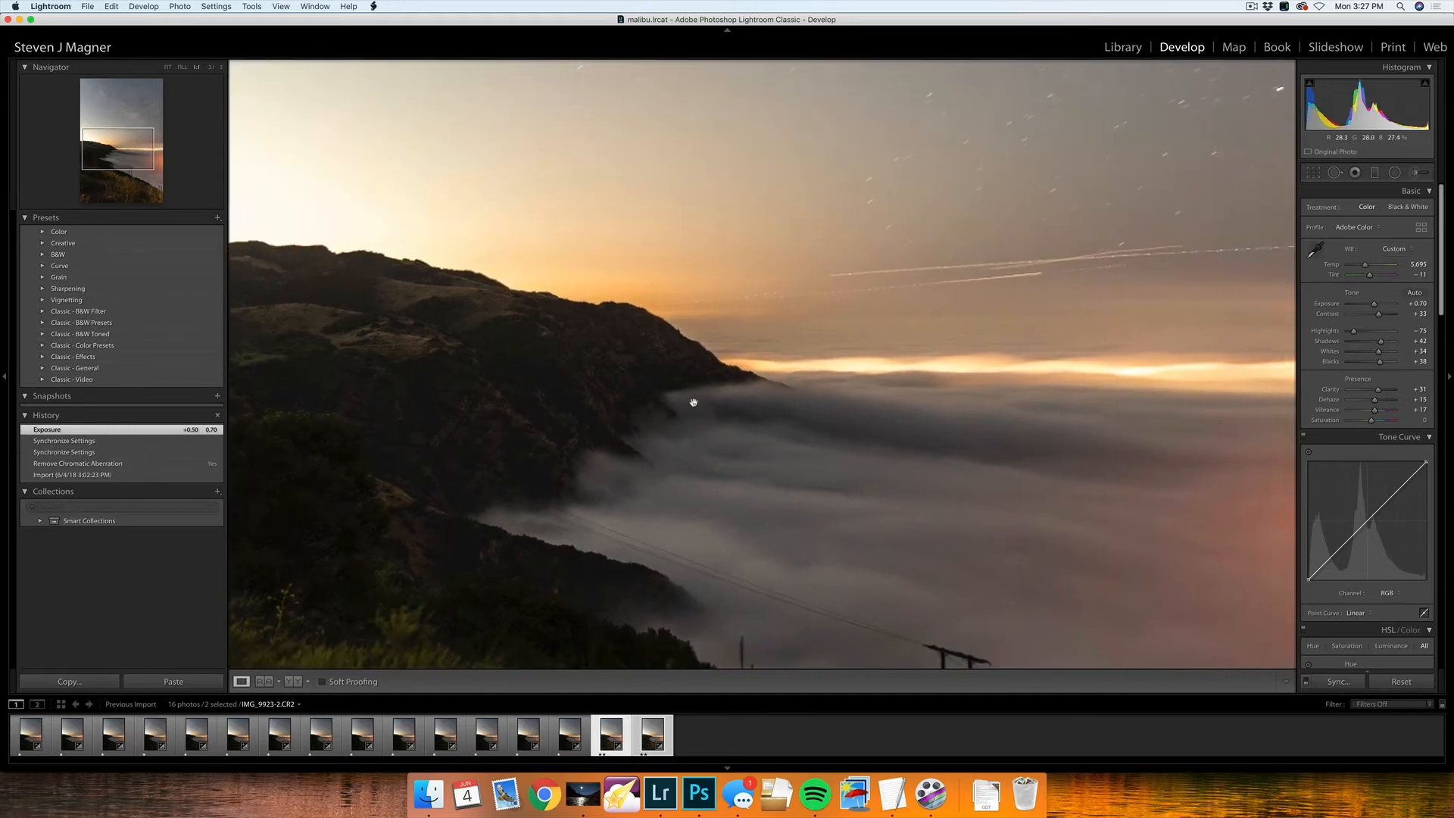
pyautogui.moveTo(725, 446); pyautogui.dragTo(582, 304)
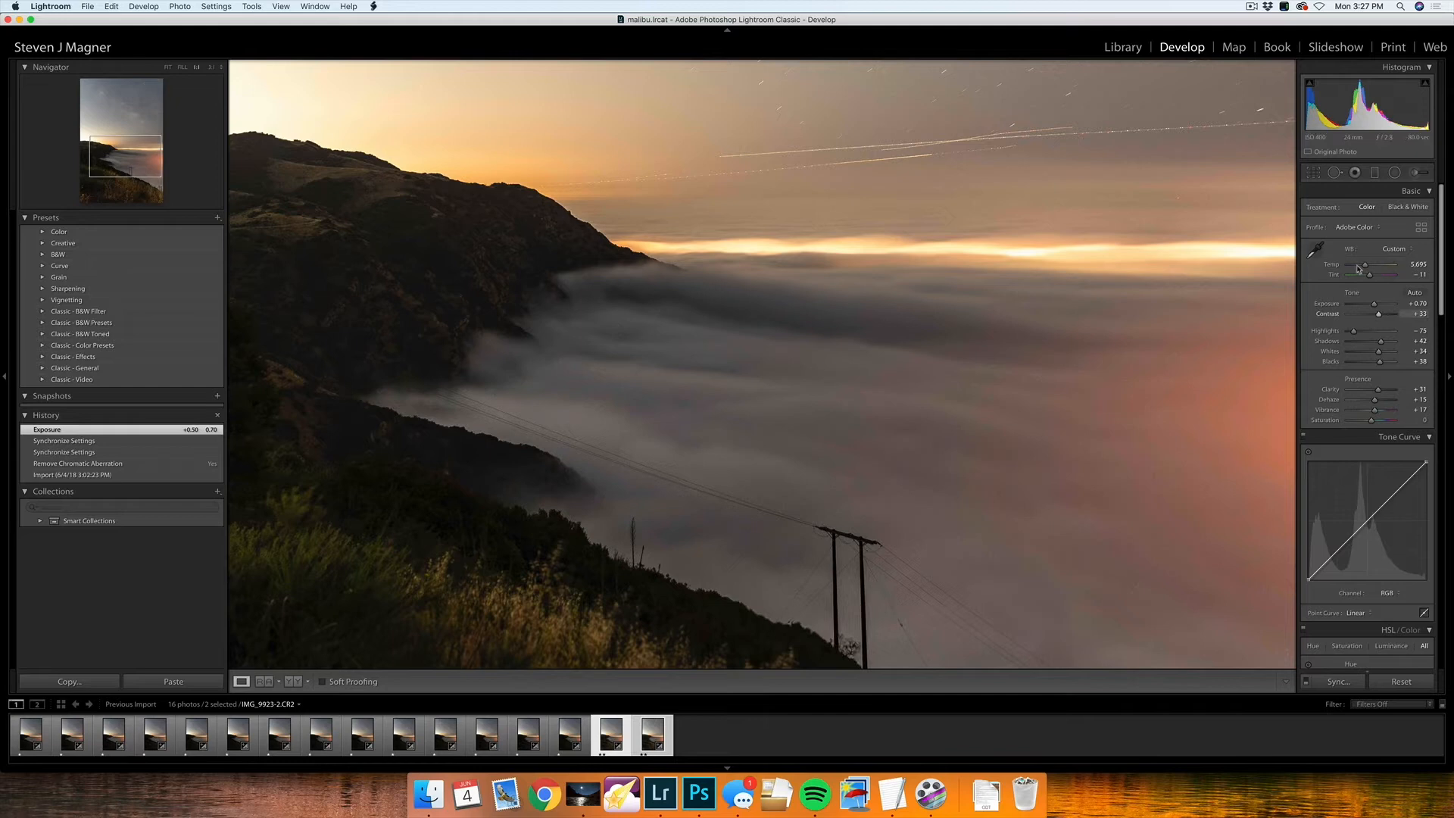
# Step: Review IMG_9924-2.CR2, then open it together with IMG_9923-2.CR2 as layers of one Photoshop document
pyautogui.click(654, 731)
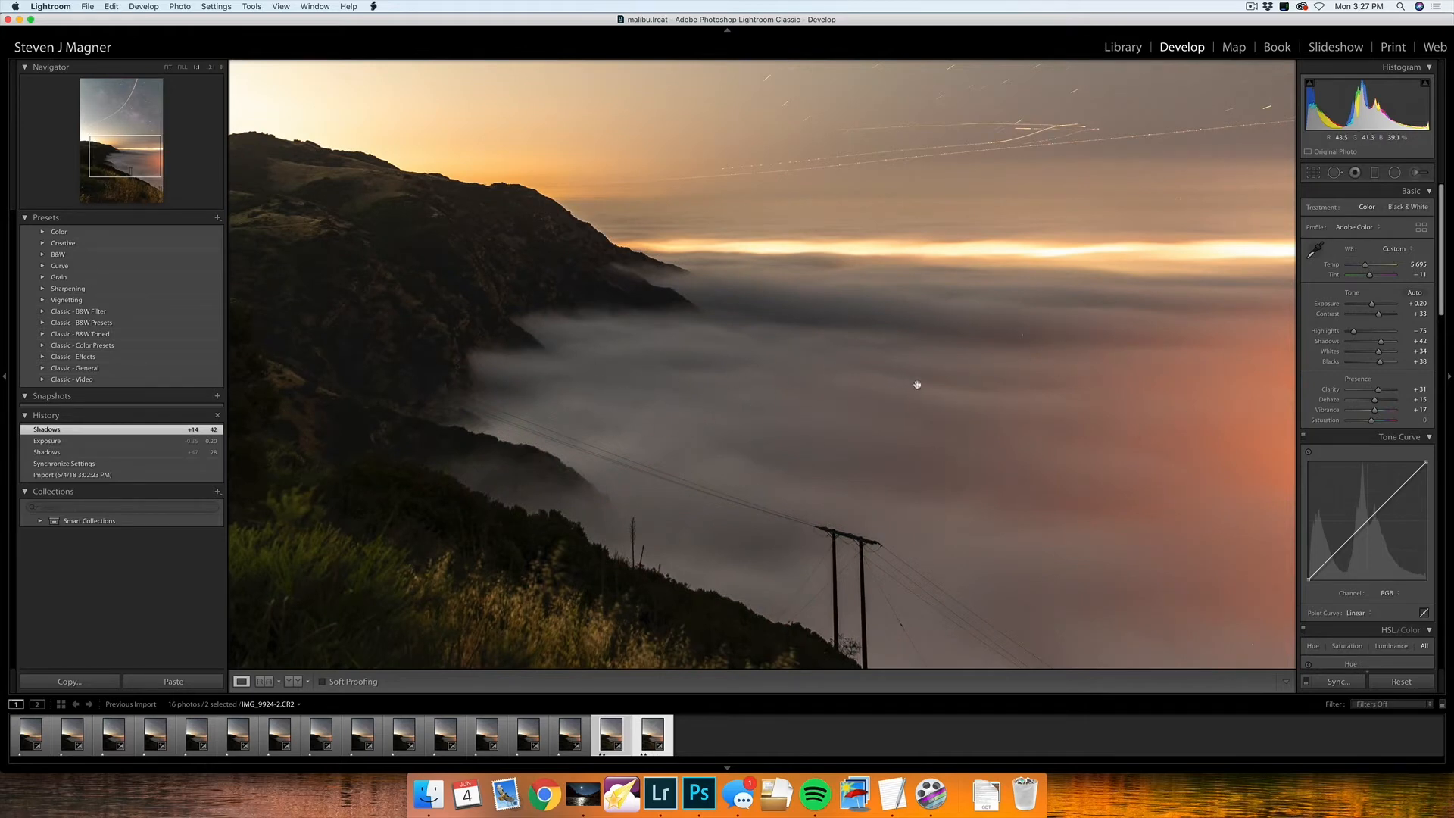
pyautogui.click(763, 411)
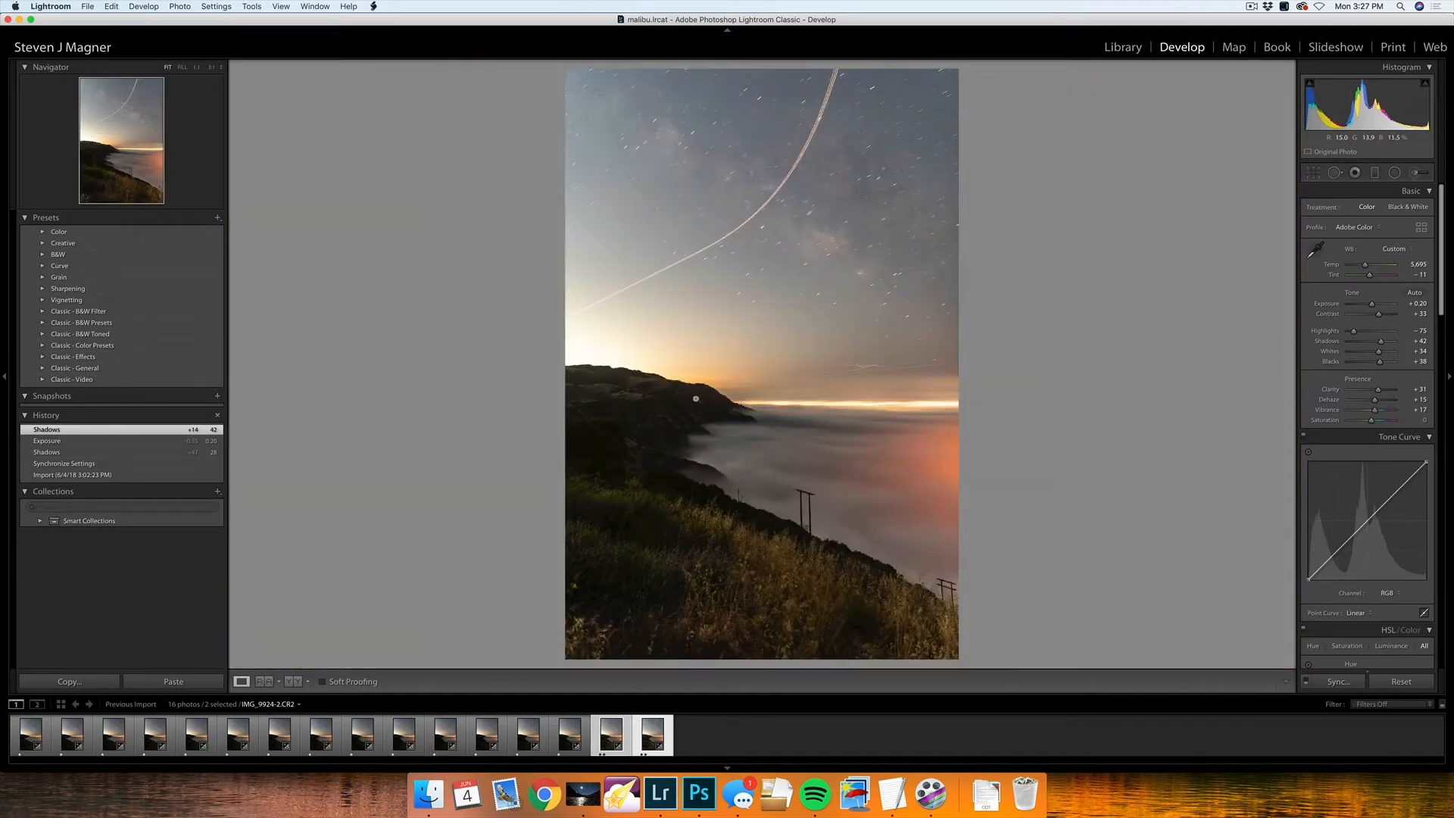
pyautogui.rightClick(694, 356)
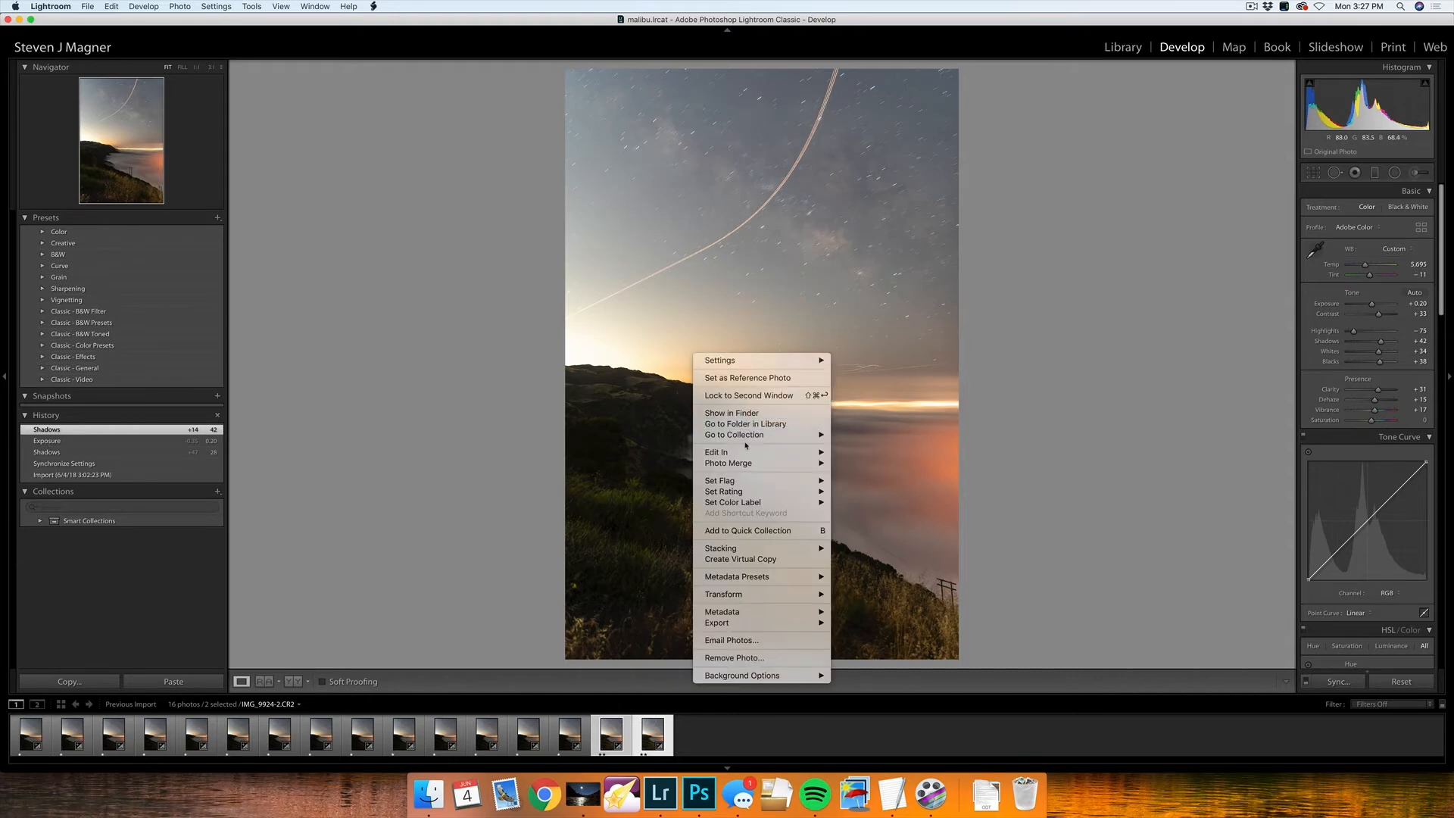
pyautogui.moveTo(744, 452)
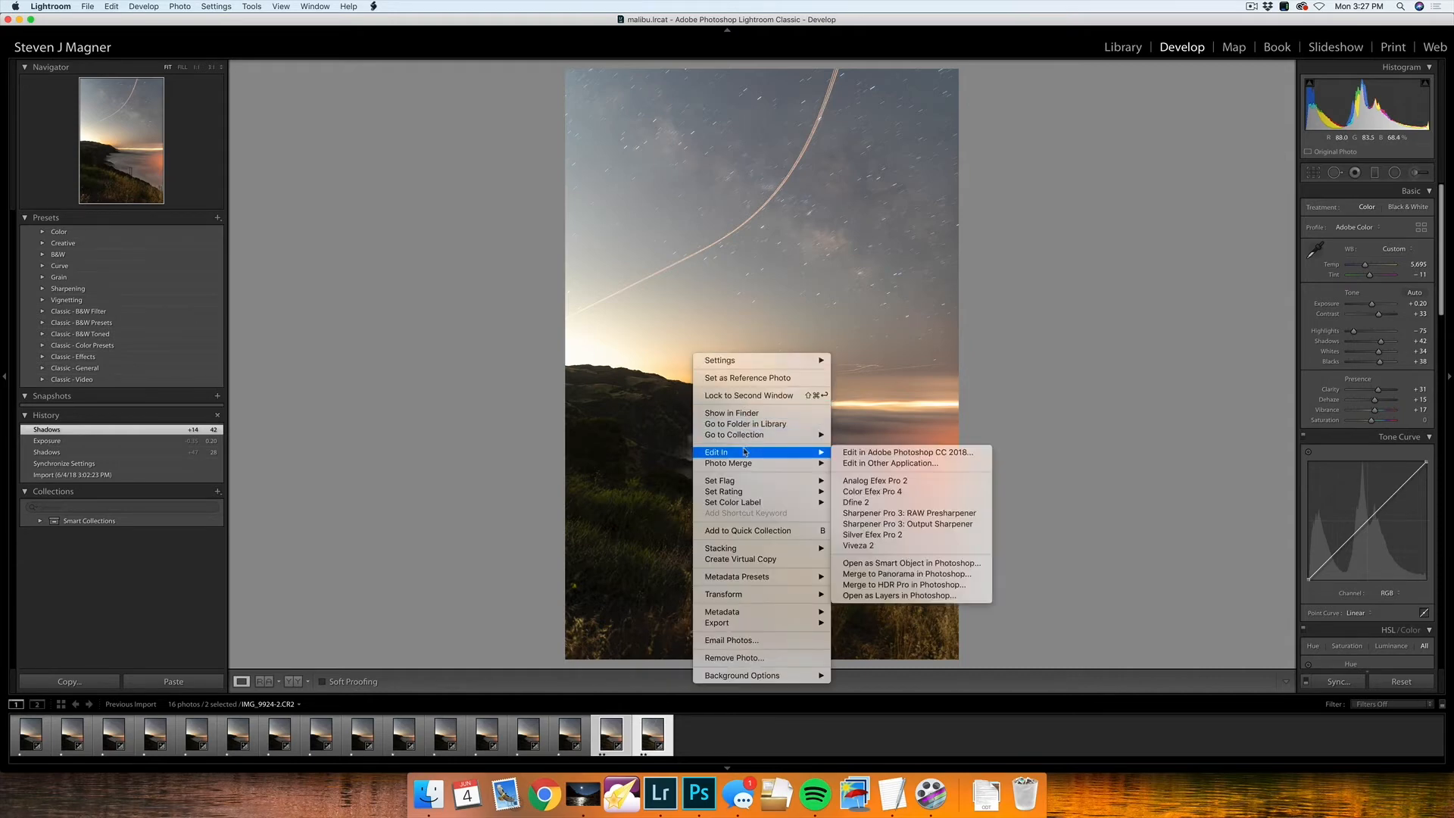
pyautogui.click(917, 598)
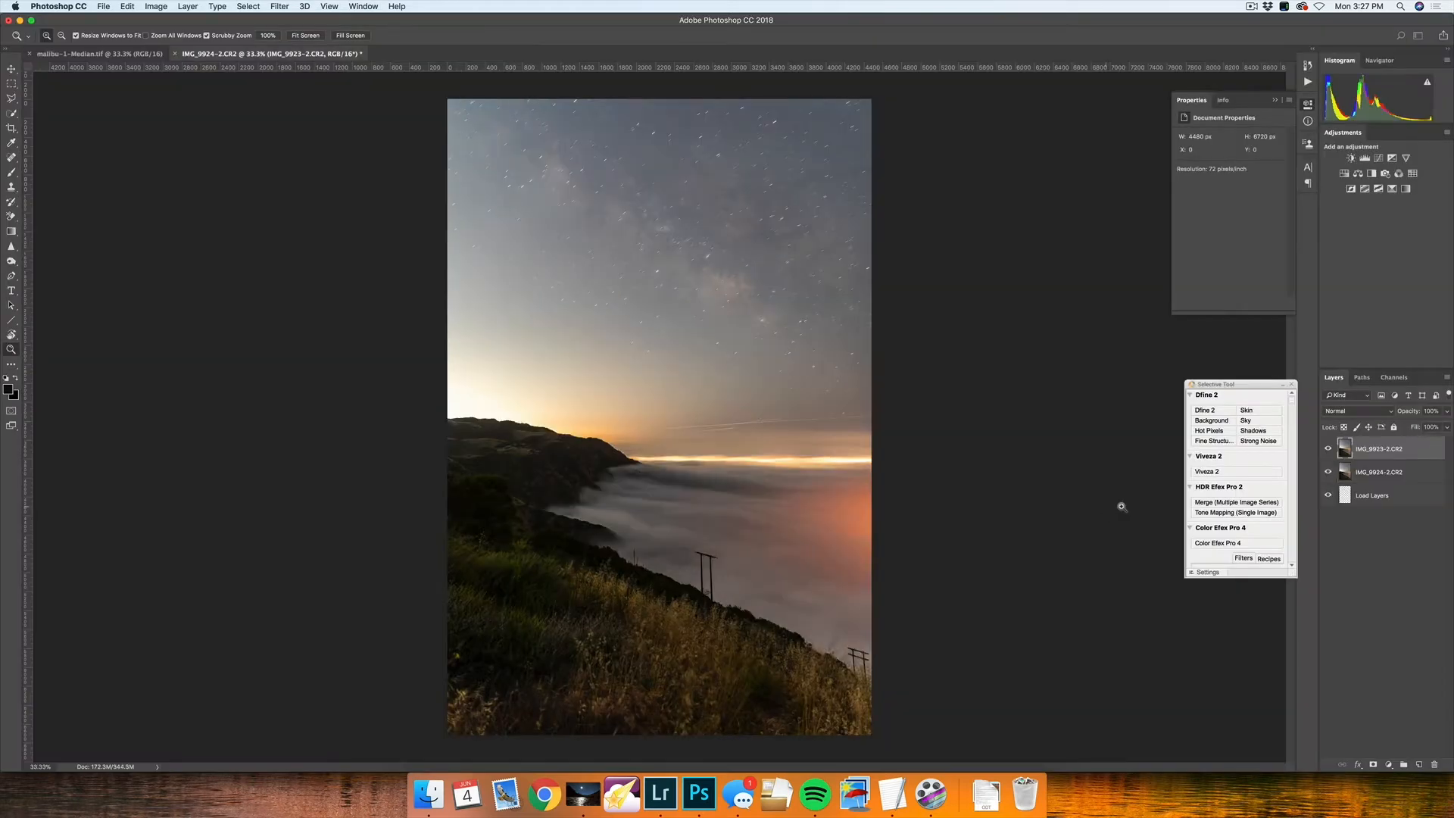
# Step: Duplicate the IMG_9923-2.CR2 and IMG_9924-2.CR2 layers without the empty Load Layers layer, and convert the two copies into one smart object
pyautogui.click(1379, 475)
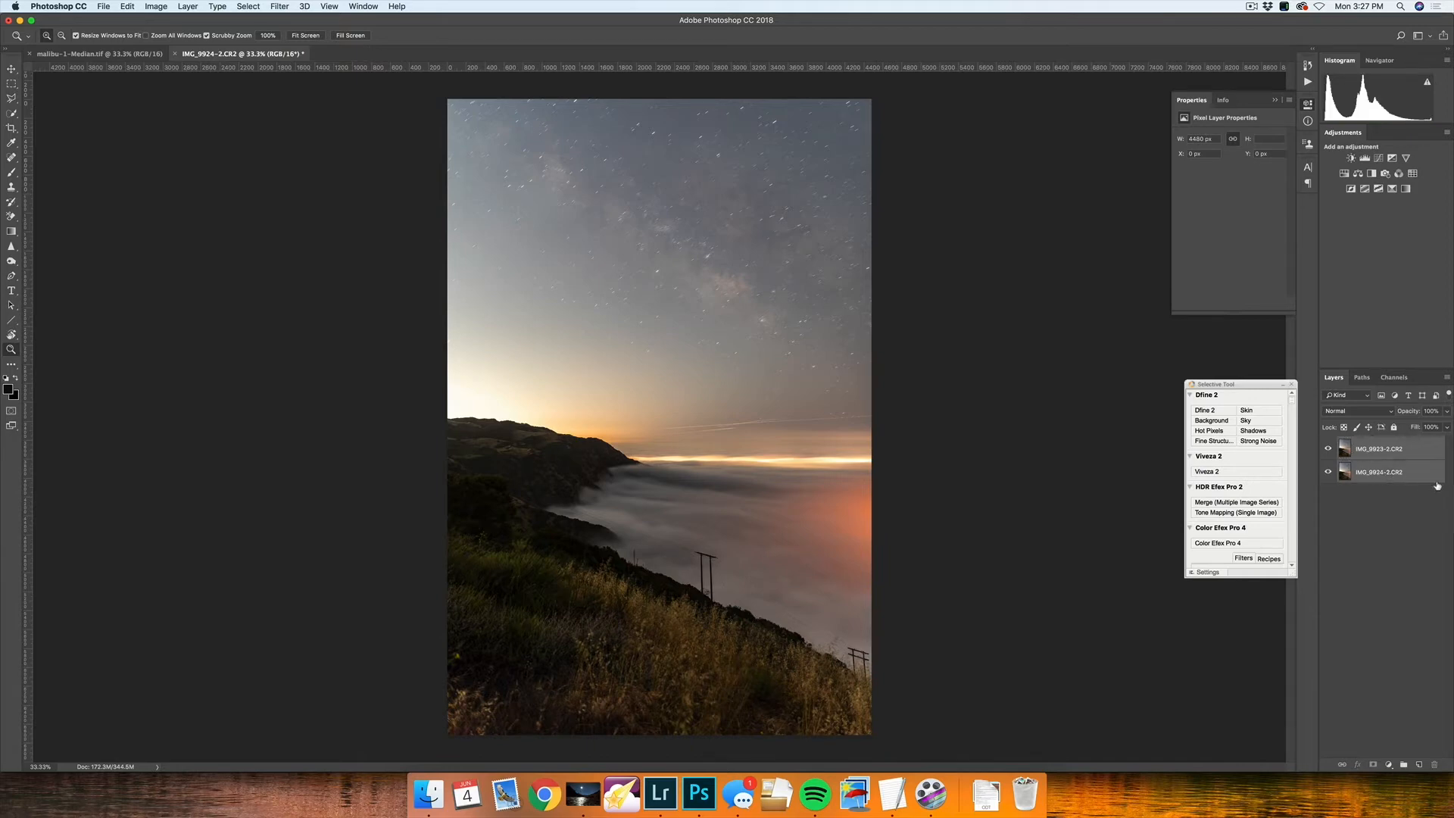
pyautogui.press('super+j')
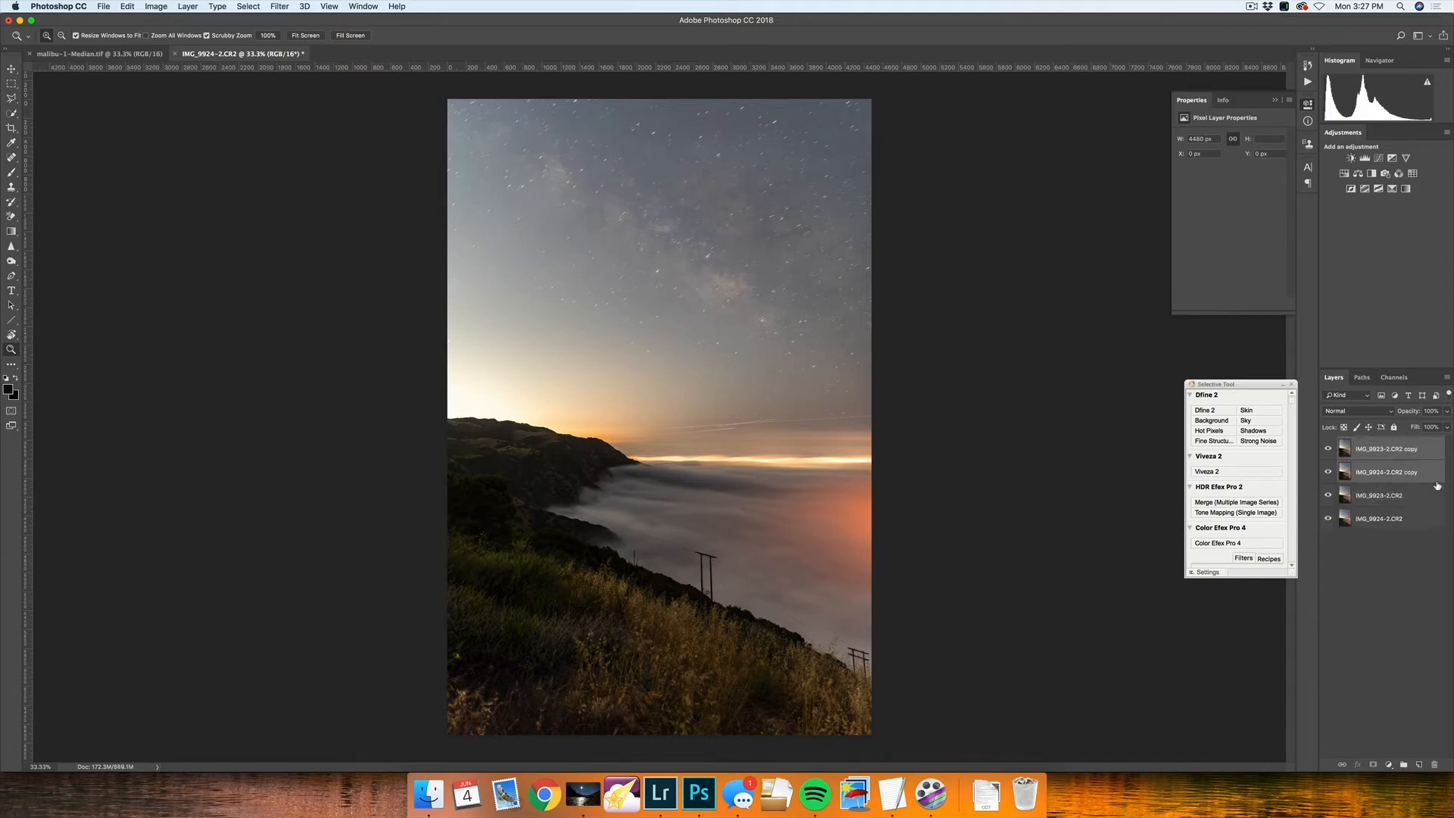
pyautogui.rightClick(1370, 450)
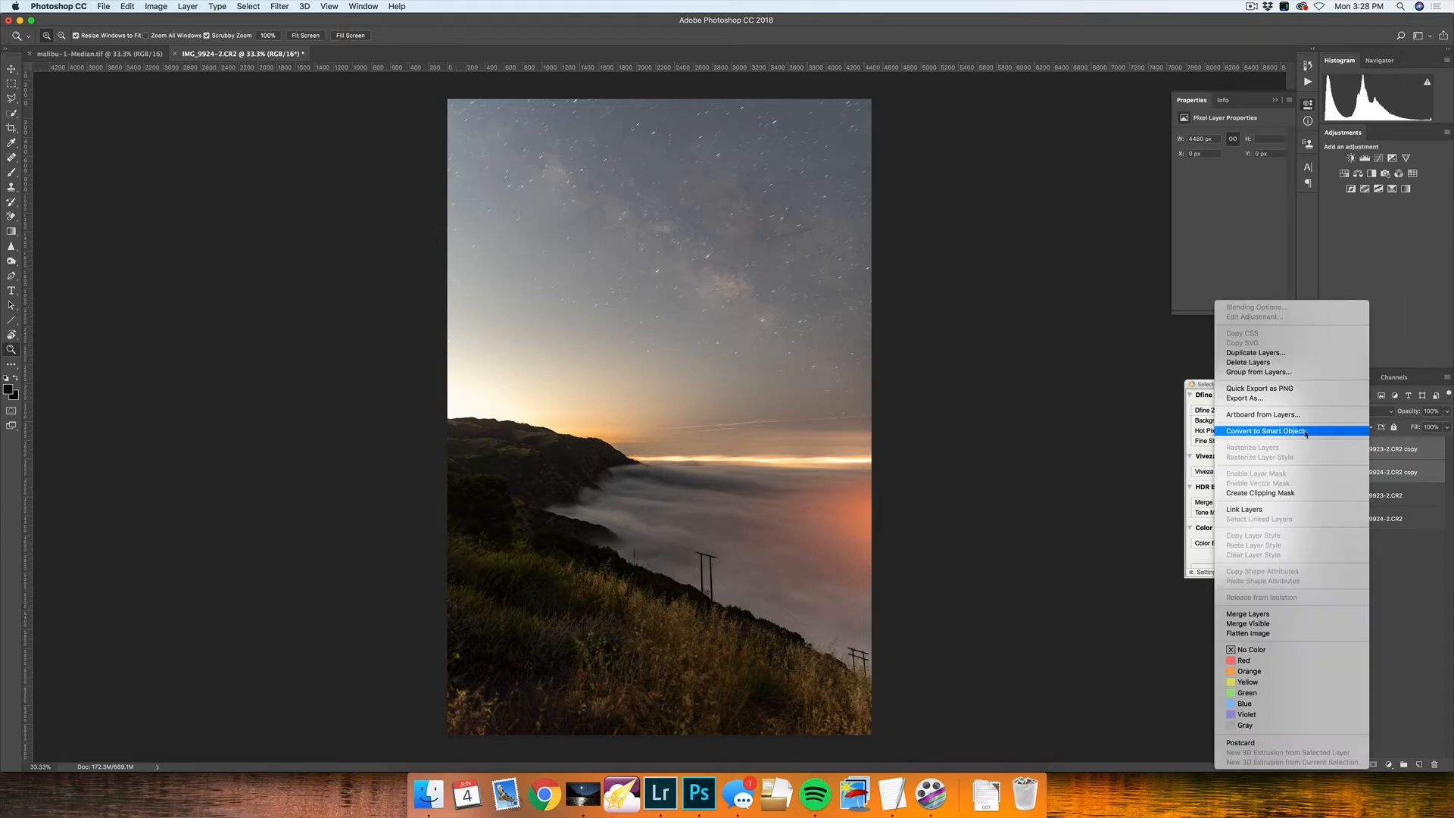
pyautogui.click(1272, 432)
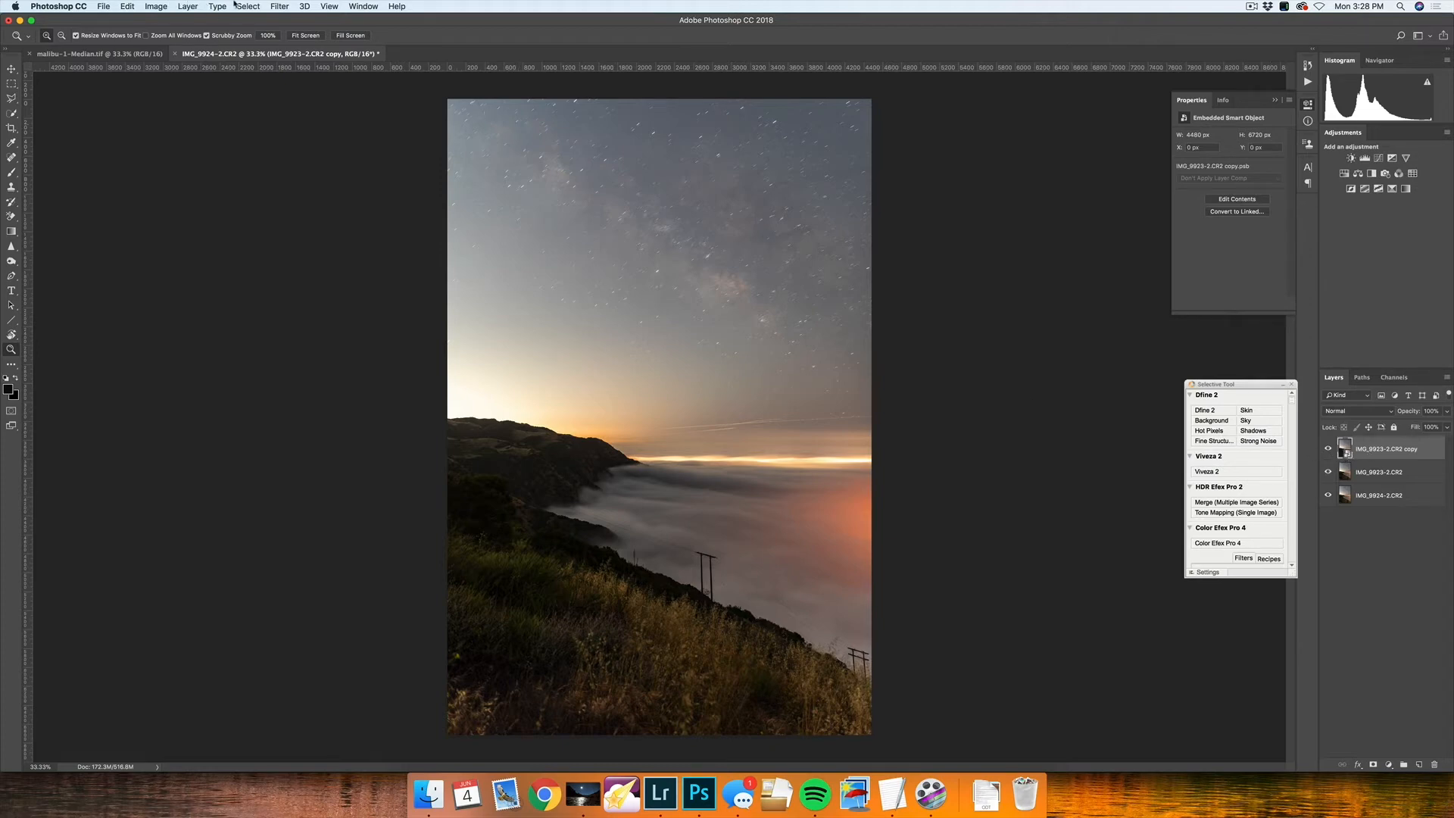
# Step: Apply a stack mode to the smart object that averages the two foreground exposures
pyautogui.click(188, 6)
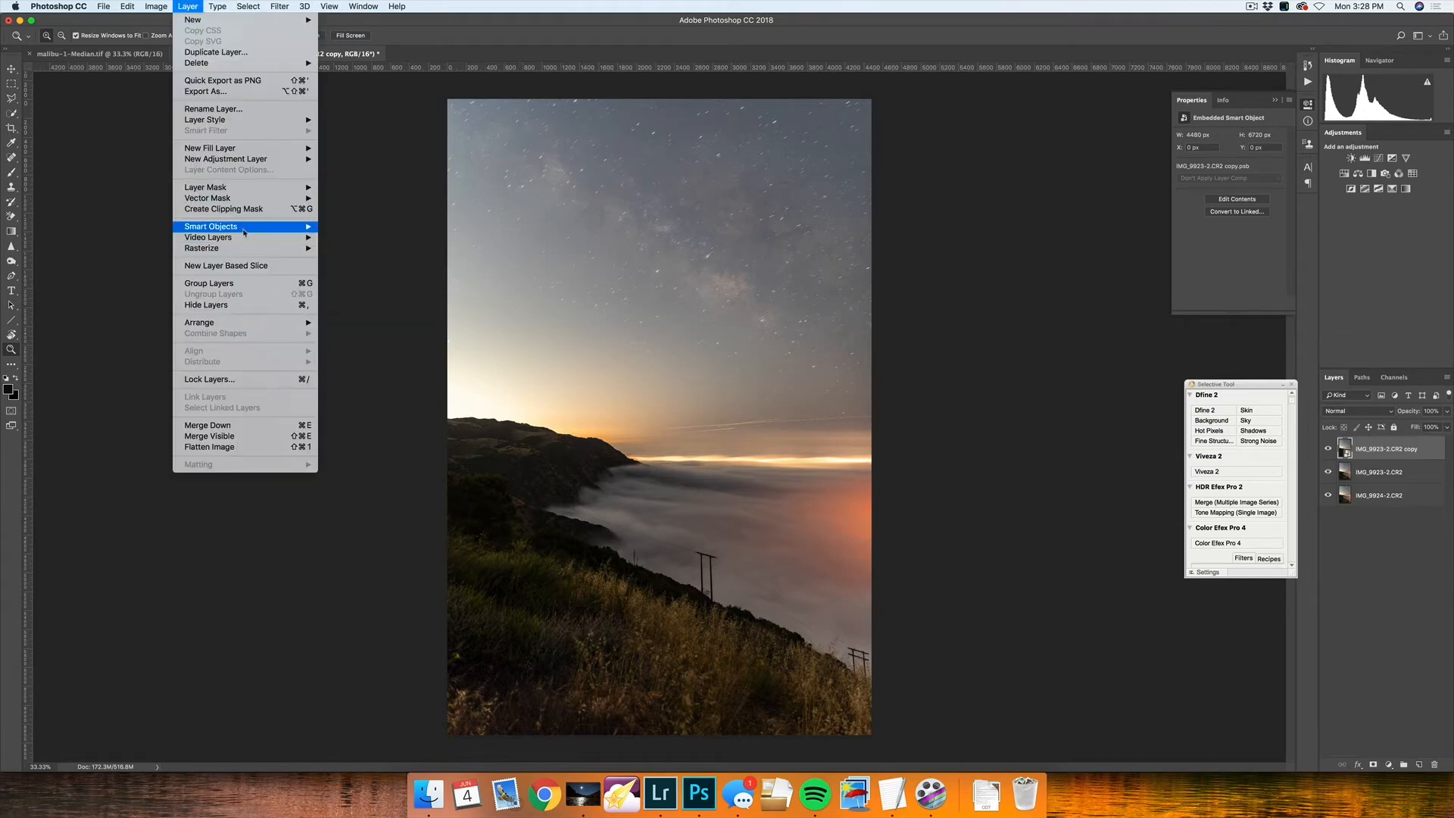
pyautogui.moveTo(249, 228)
pyautogui.moveTo(375, 401)
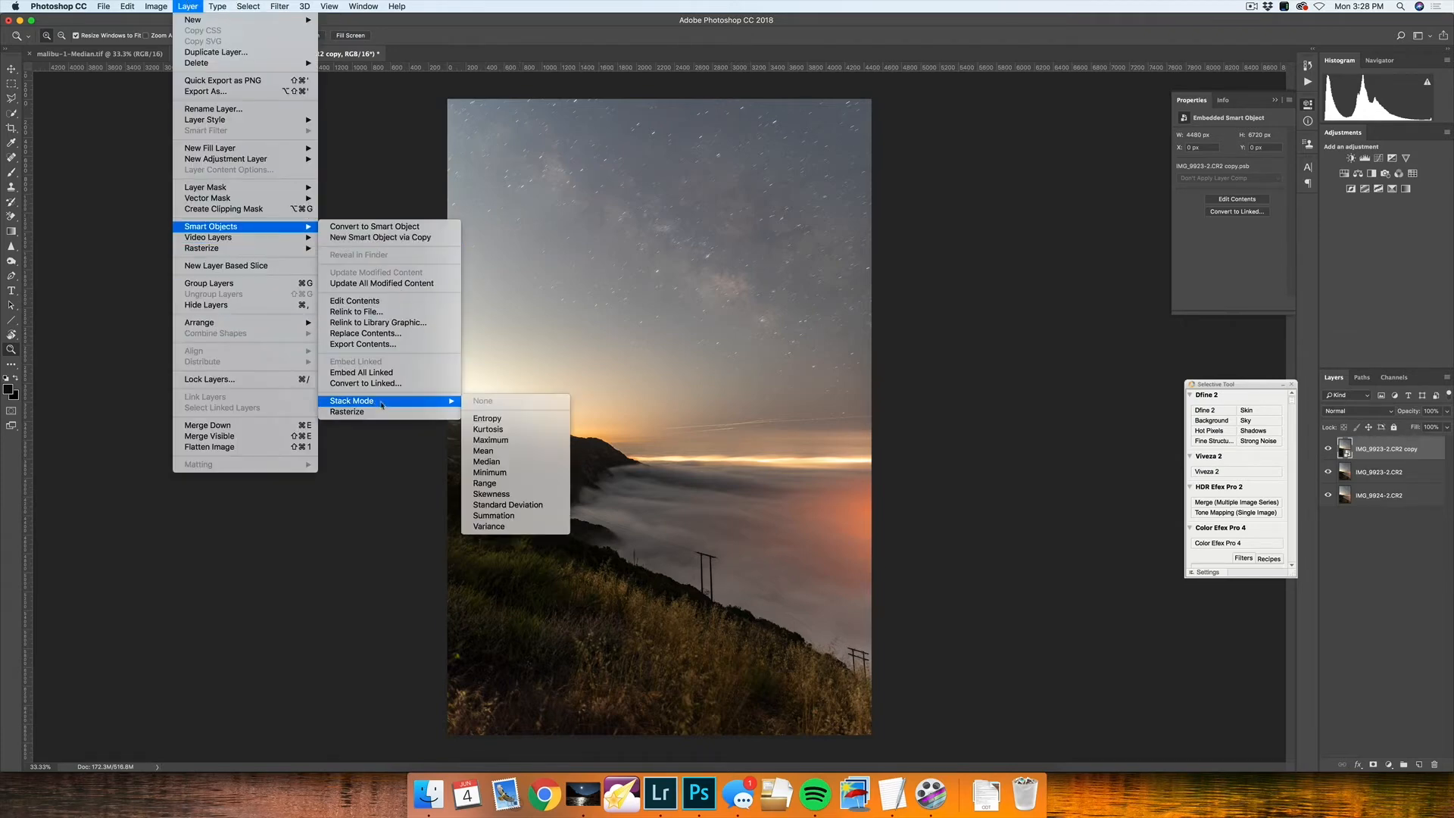
pyautogui.click(515, 473)
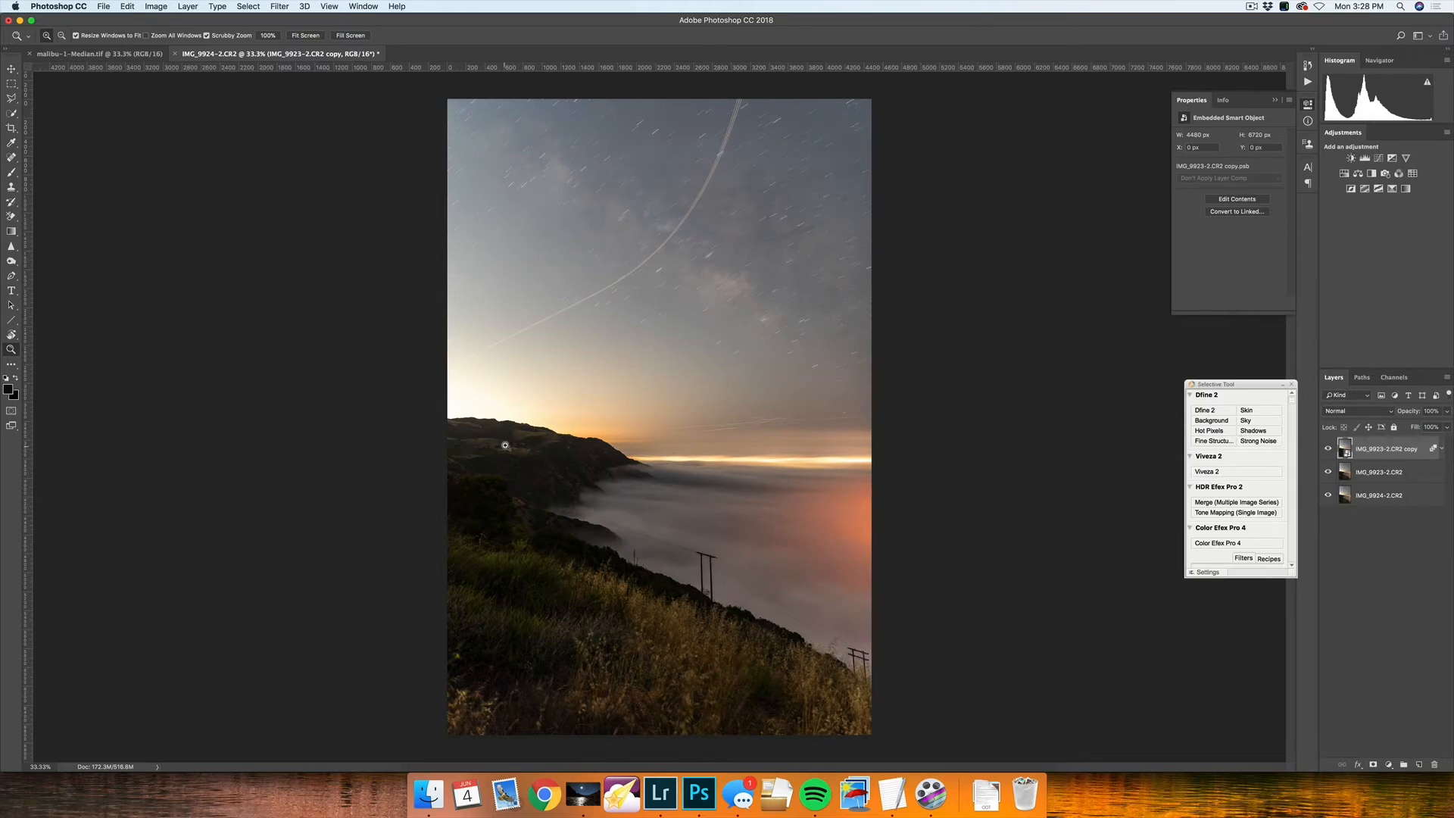
# Step: Compare the noise on the dark hillside with and without the stacked smart object at close zoom
pyautogui.moveTo(515, 447); pyautogui.dragTo(622, 479)
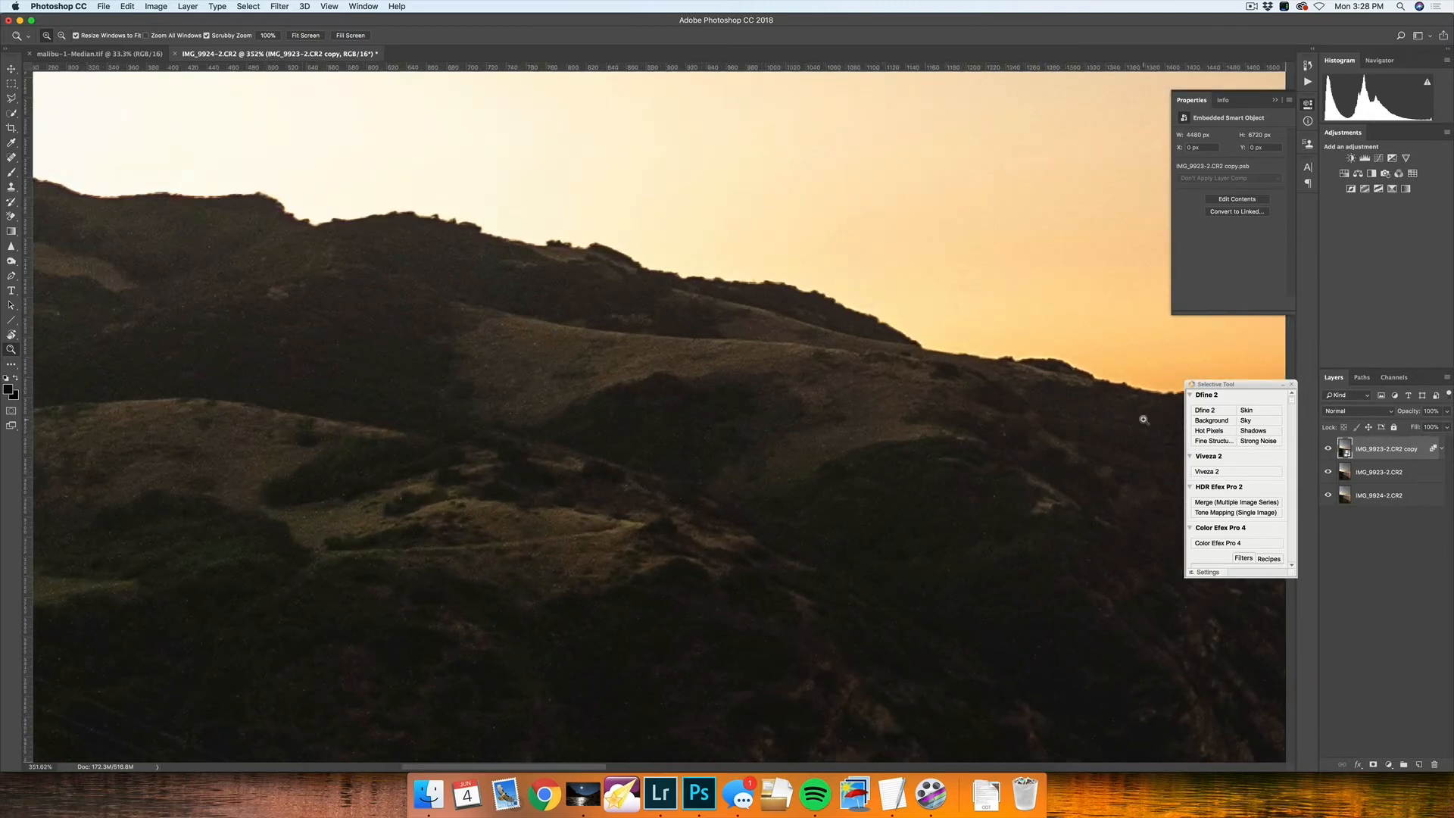
pyautogui.click(1328, 450)
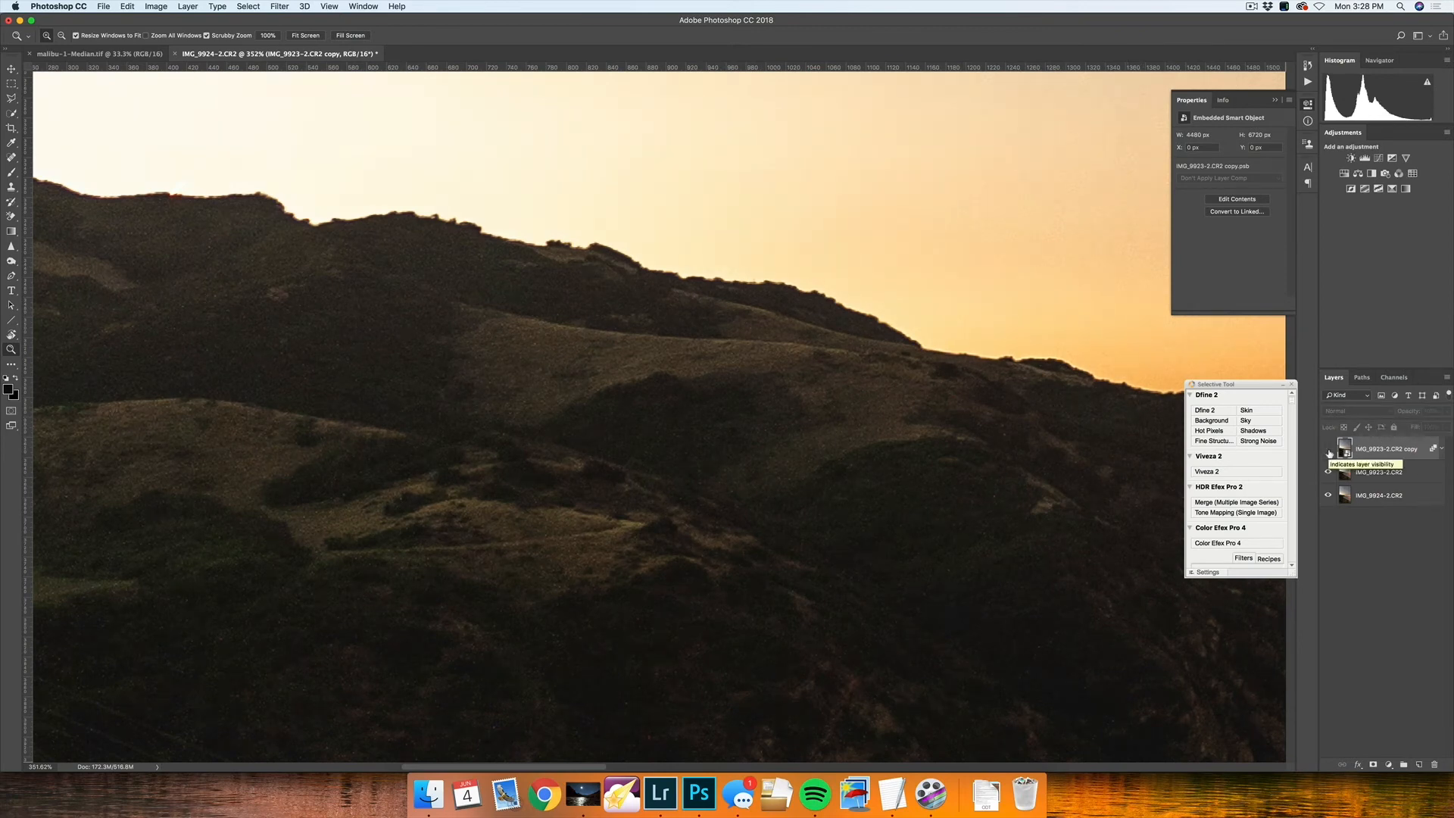
pyautogui.click(1328, 450)
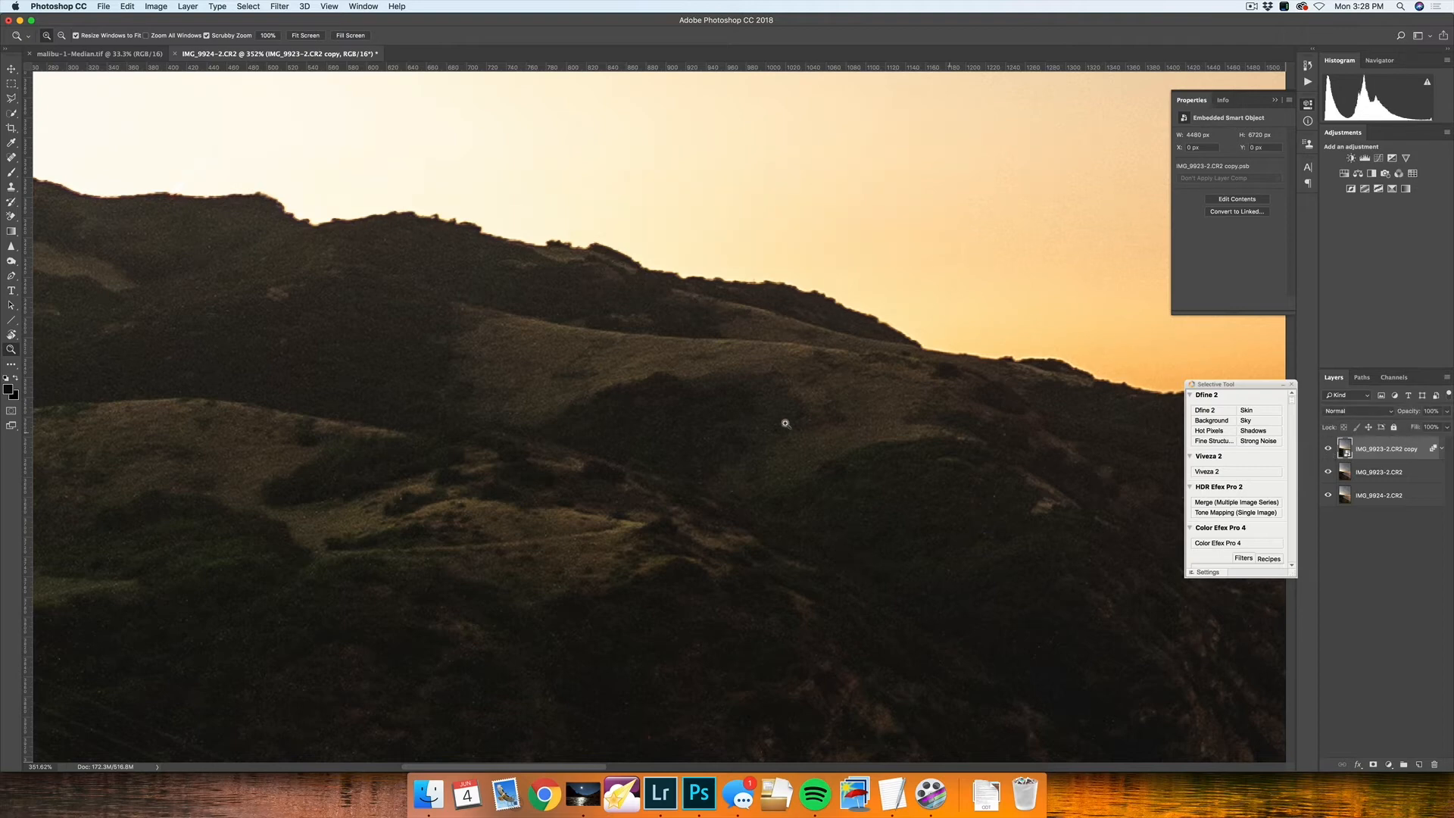
pyautogui.press('super+minus')
pyautogui.press('super+minus')
pyautogui.press('super+minus')
pyautogui.press('super+minus')
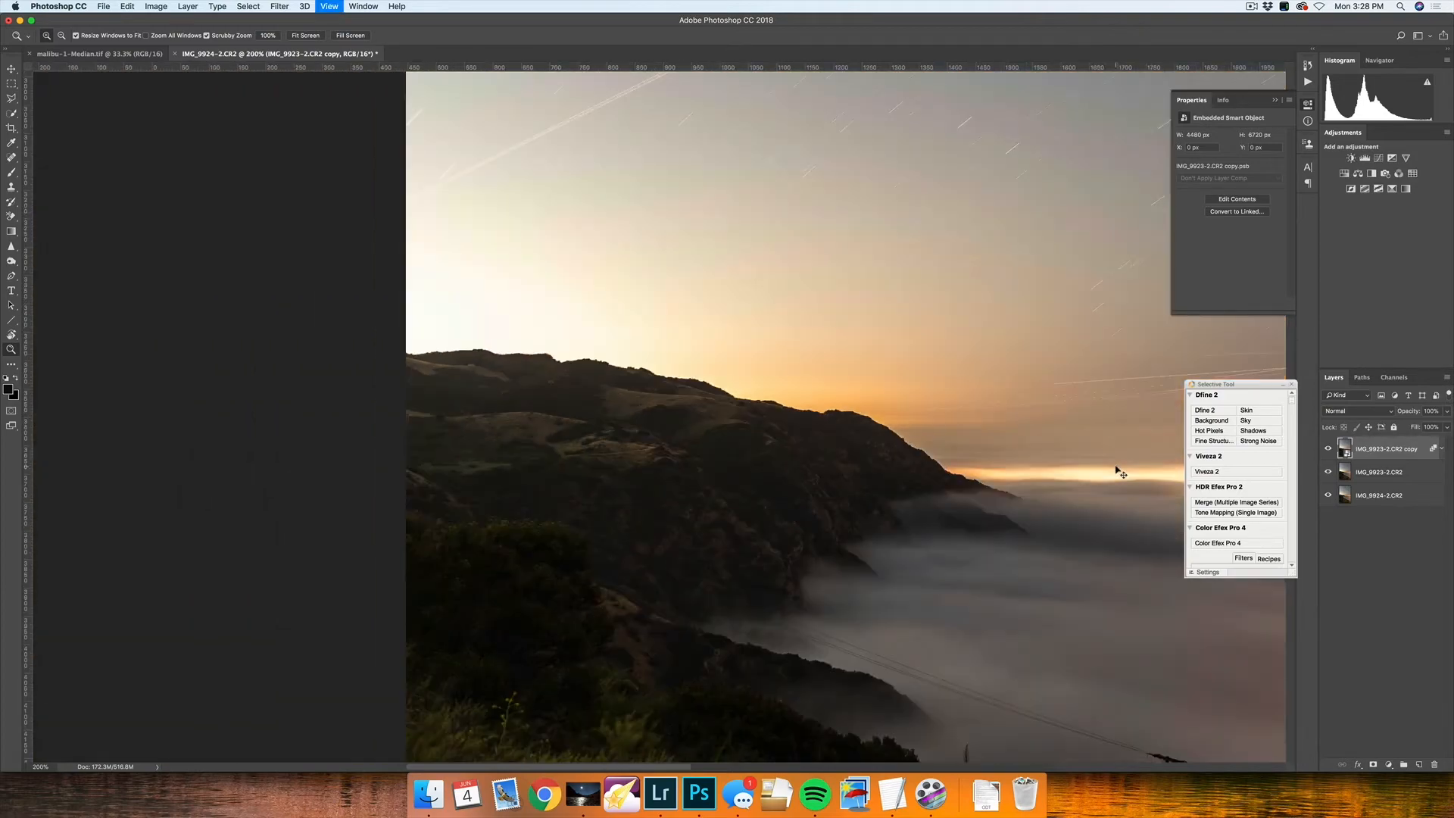
pyautogui.press('super+minus')
pyautogui.press('super+minus')
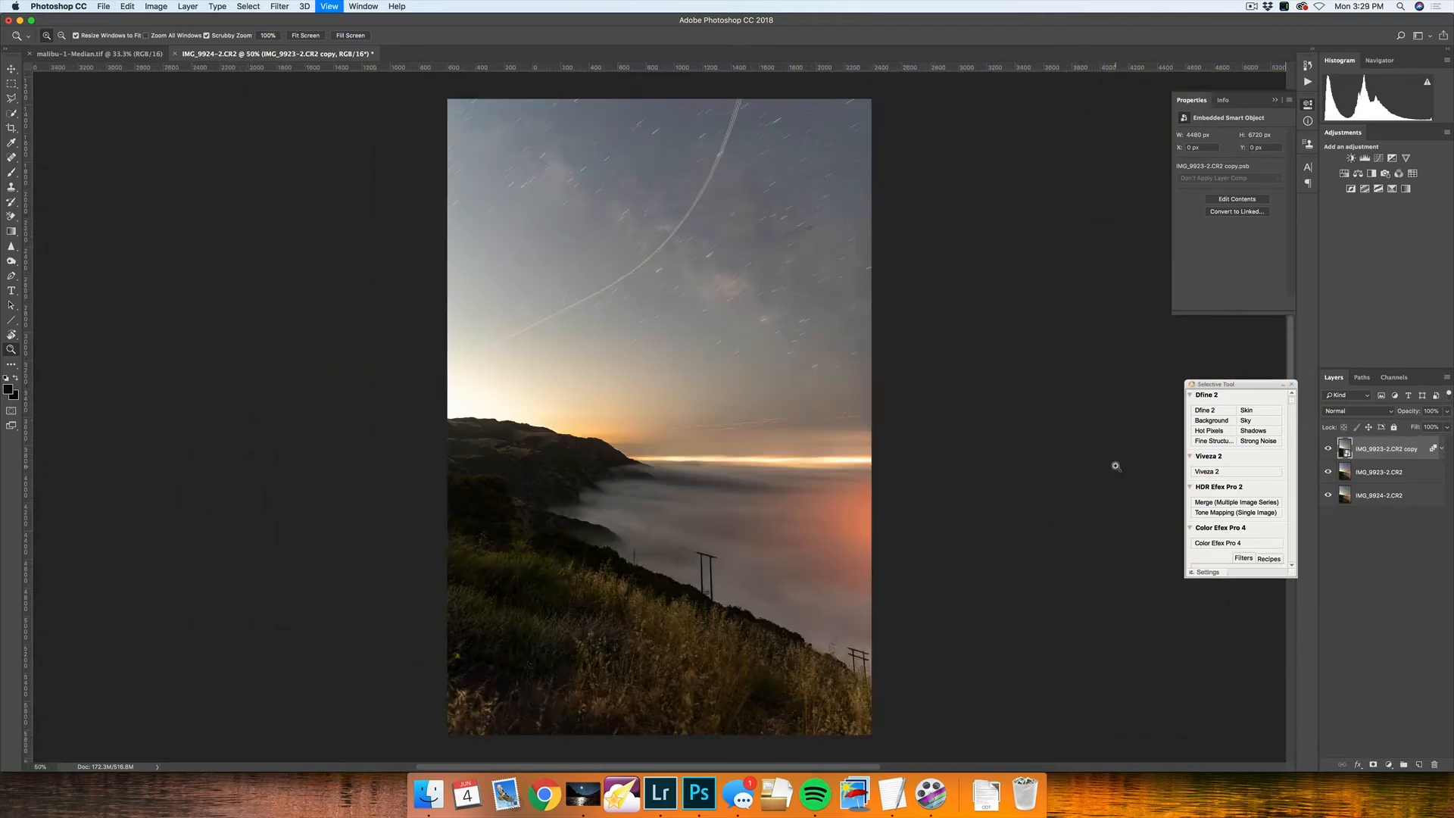
# Step: Rasterize the stacked smart object and bring the malibu-1-Median.tif image in as a new top layer, accepting the color profile conversion
pyautogui.rightClick(1392, 452)
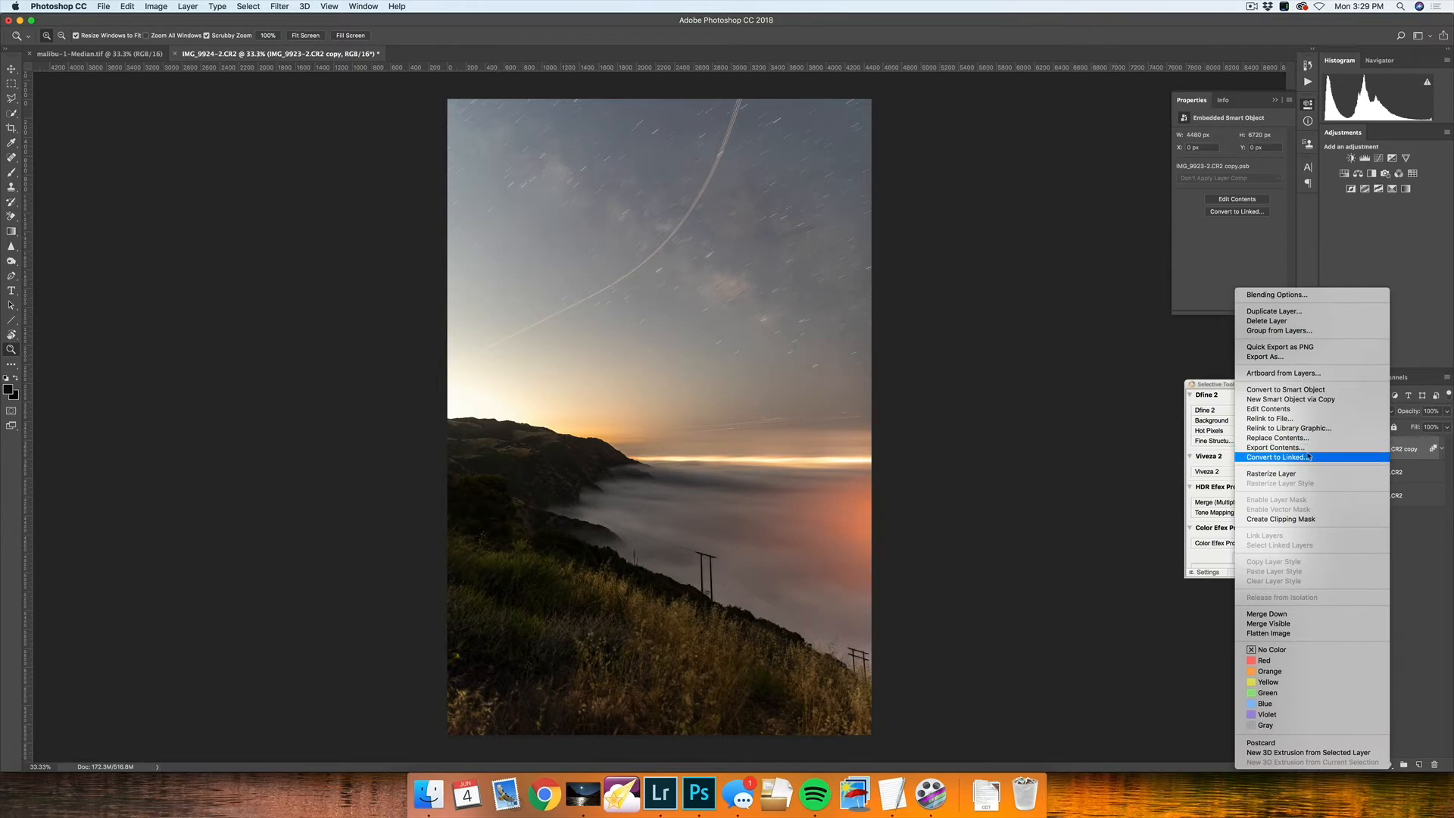
pyautogui.click(1306, 477)
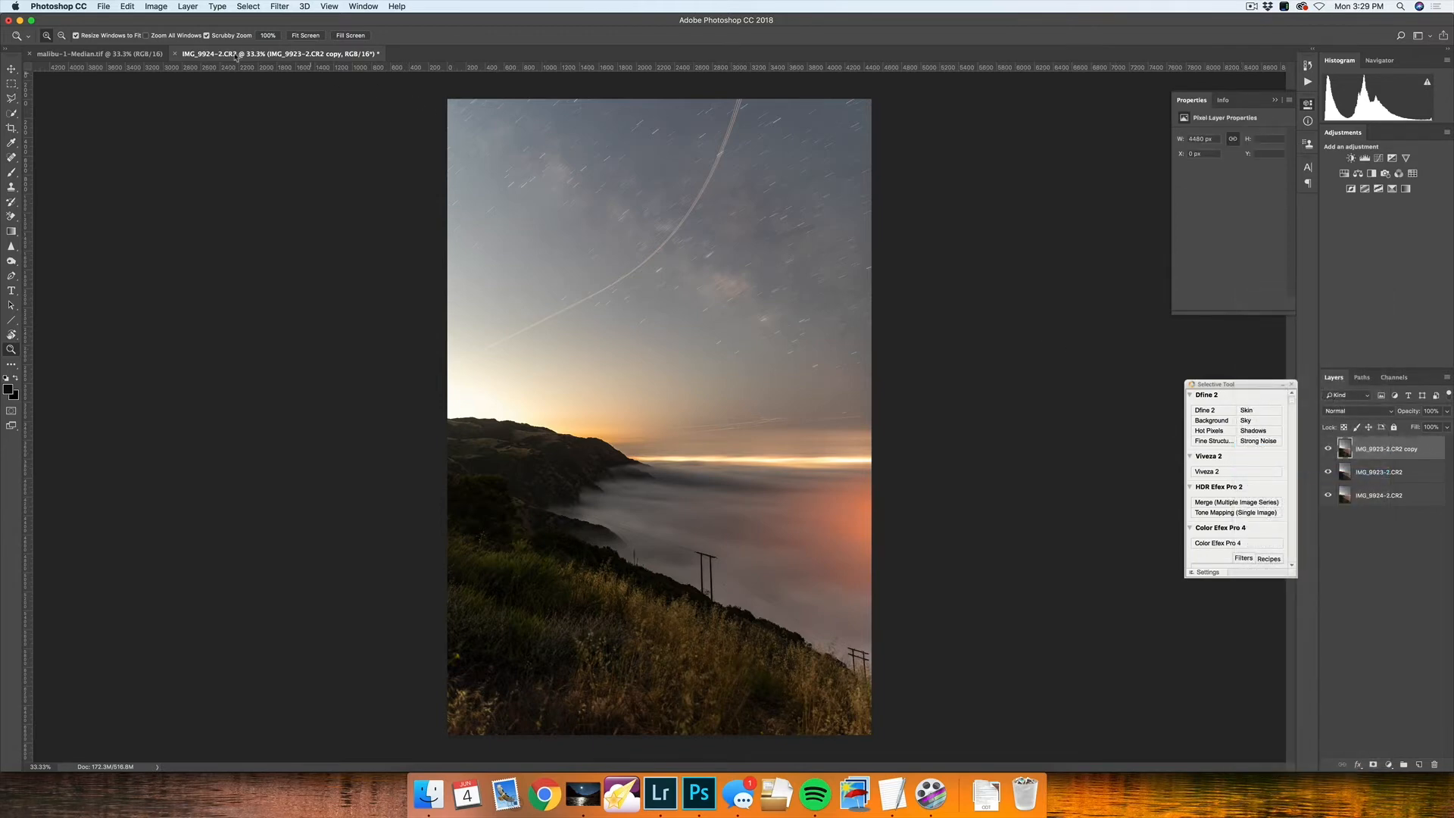
pyautogui.press('v')
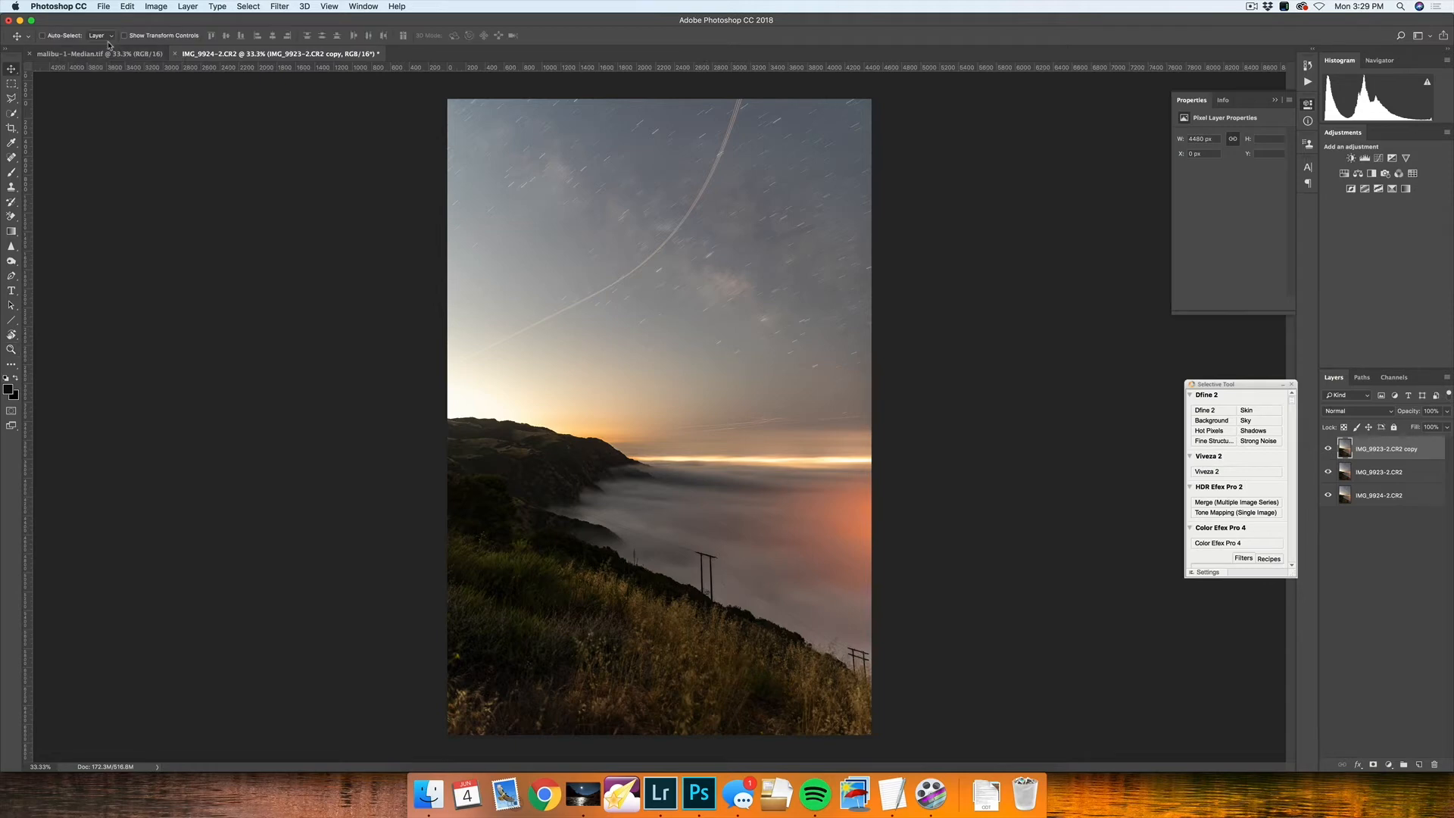
pyautogui.click(132, 54)
pyautogui.moveTo(111, 61); pyautogui.dragTo(977, 525)
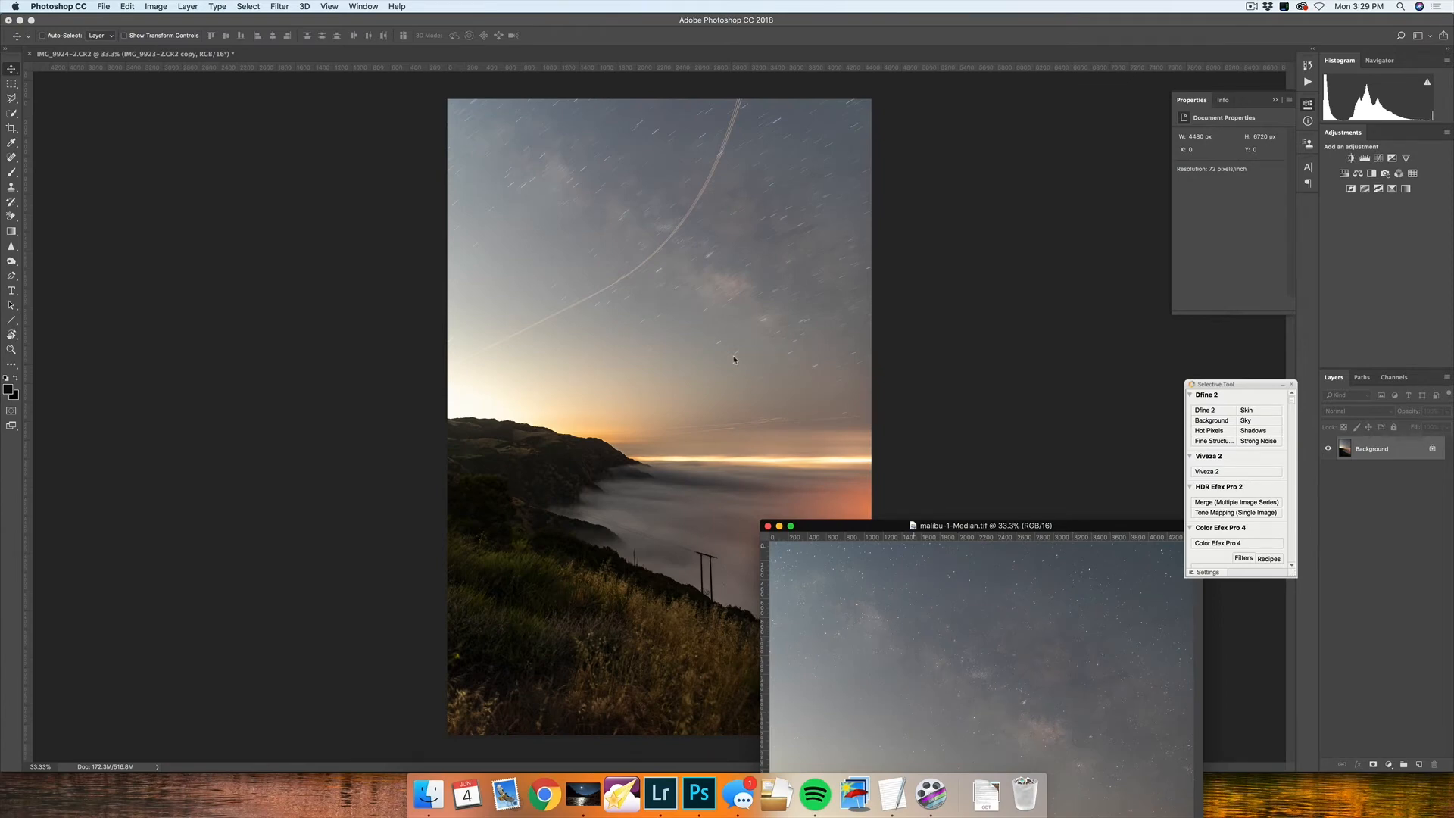
pyautogui.press('super+v')
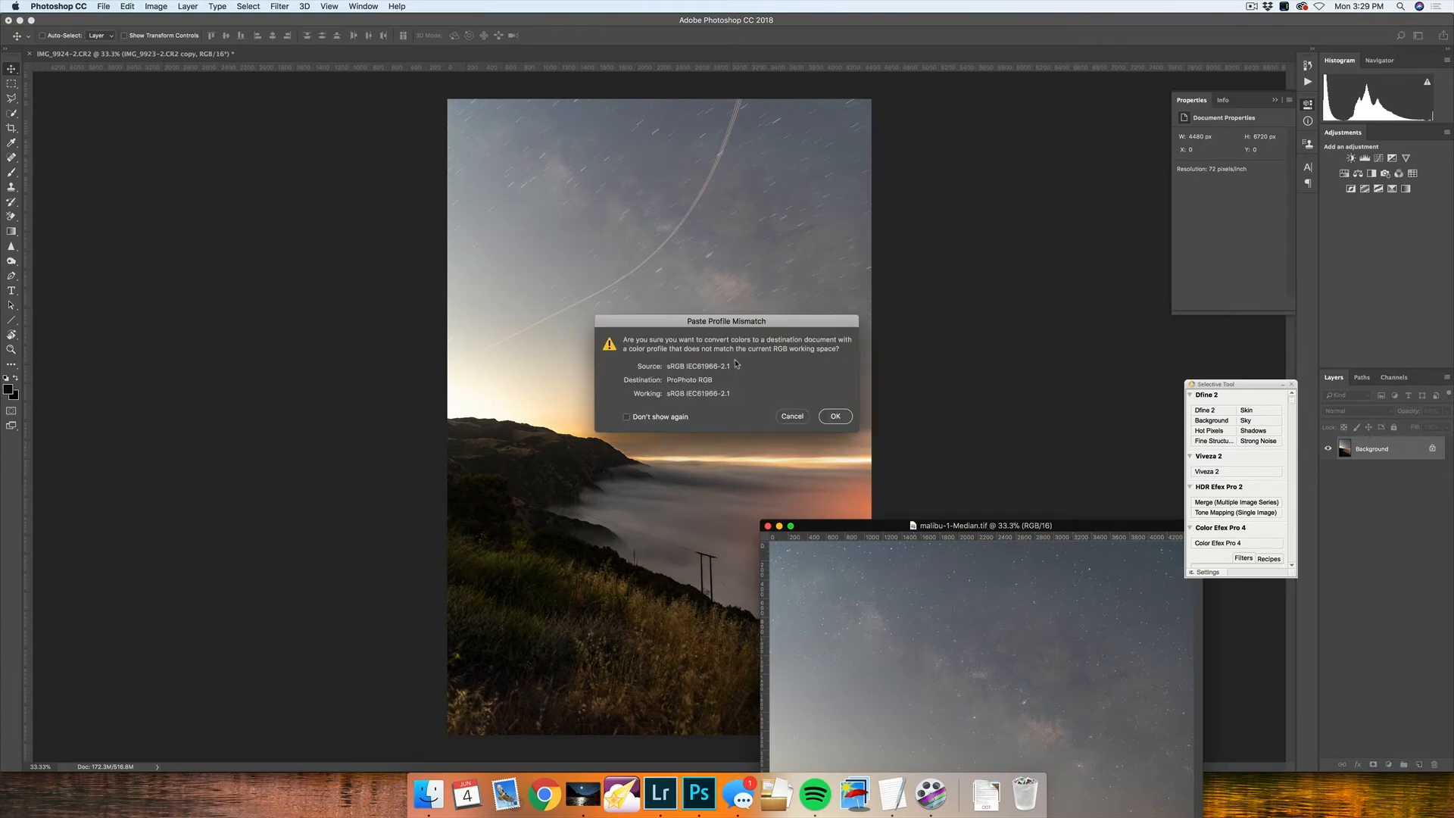
pyautogui.click(845, 422)
pyautogui.click(845, 421)
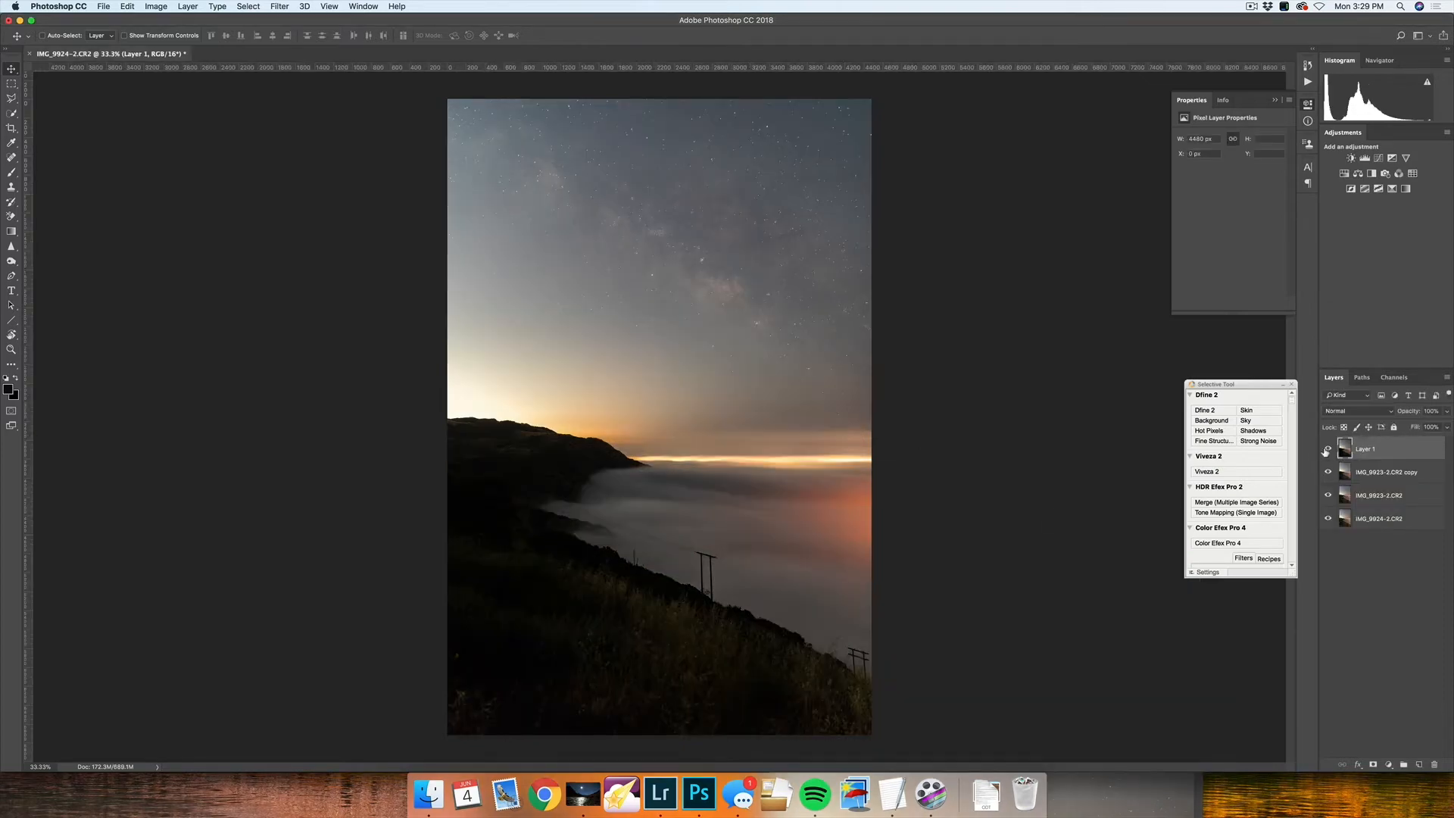
# Step: Compare the image with and without the sky layer, and move Layer 1 beneath the IMG_9923-2.CR2 copy layer
pyautogui.click(1327, 449)
pyautogui.click(1327, 449)
pyautogui.click(1329, 450)
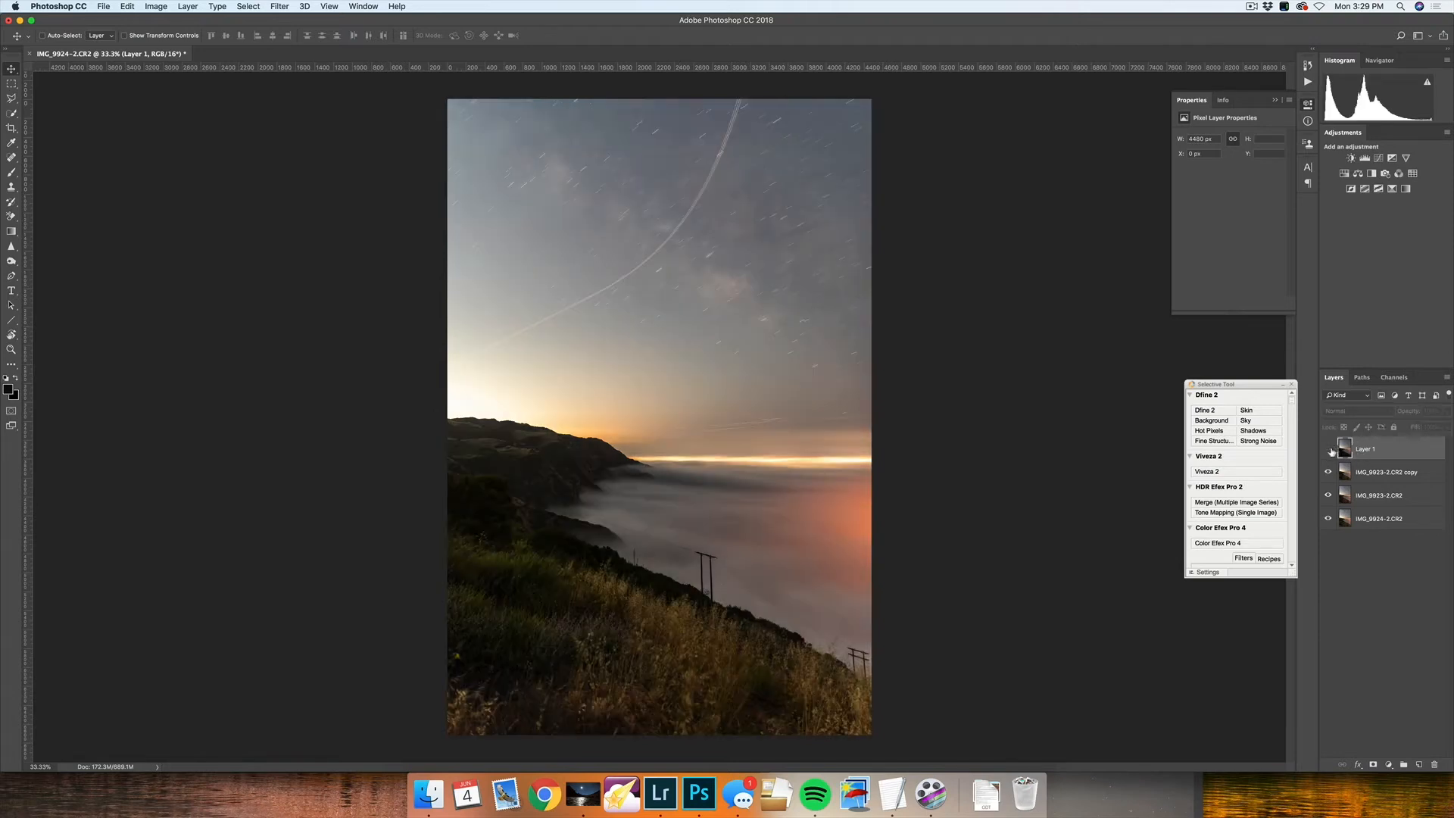
pyautogui.click(1328, 449)
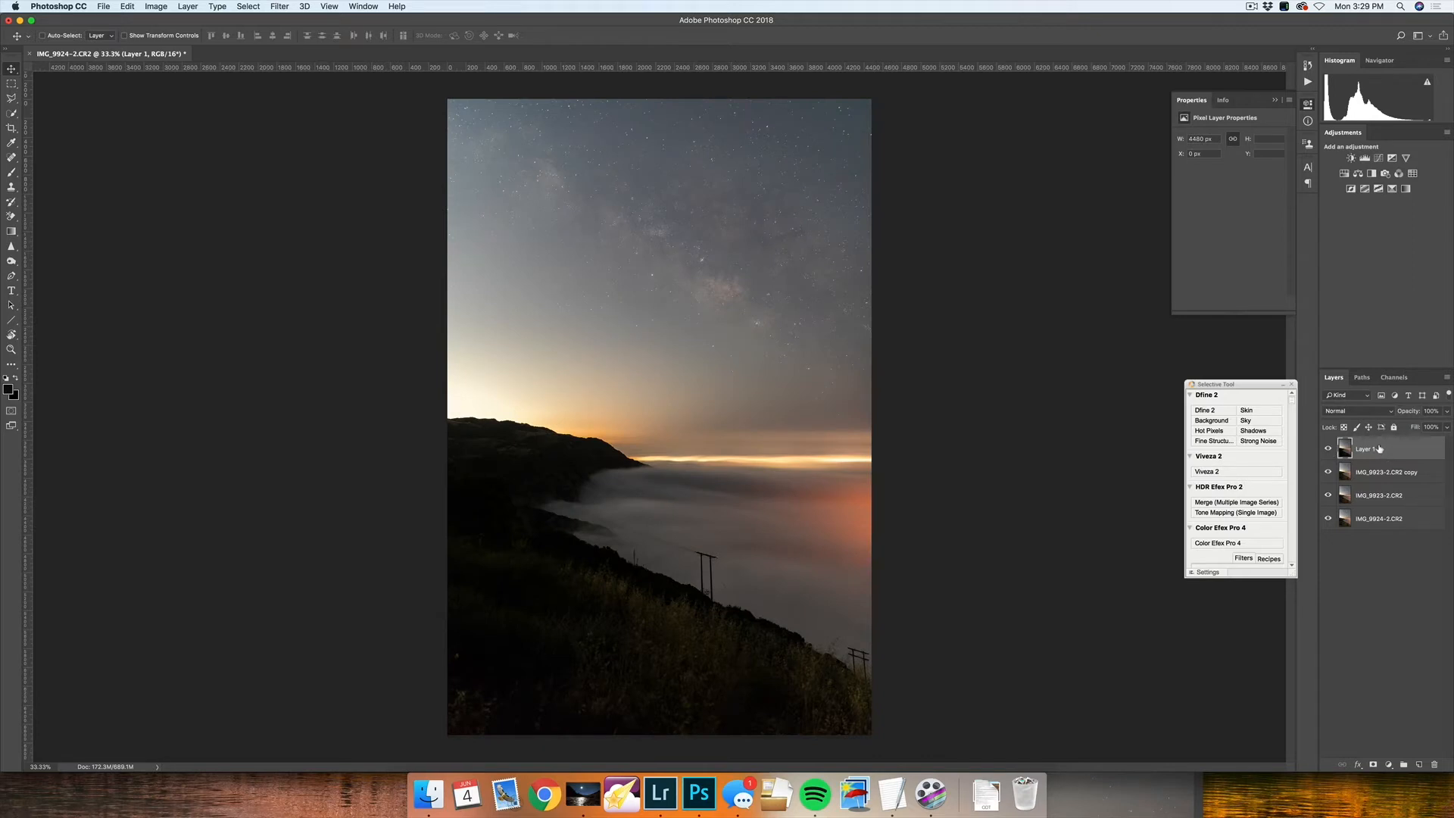
pyautogui.moveTo(1380, 449); pyautogui.dragTo(1376, 479)
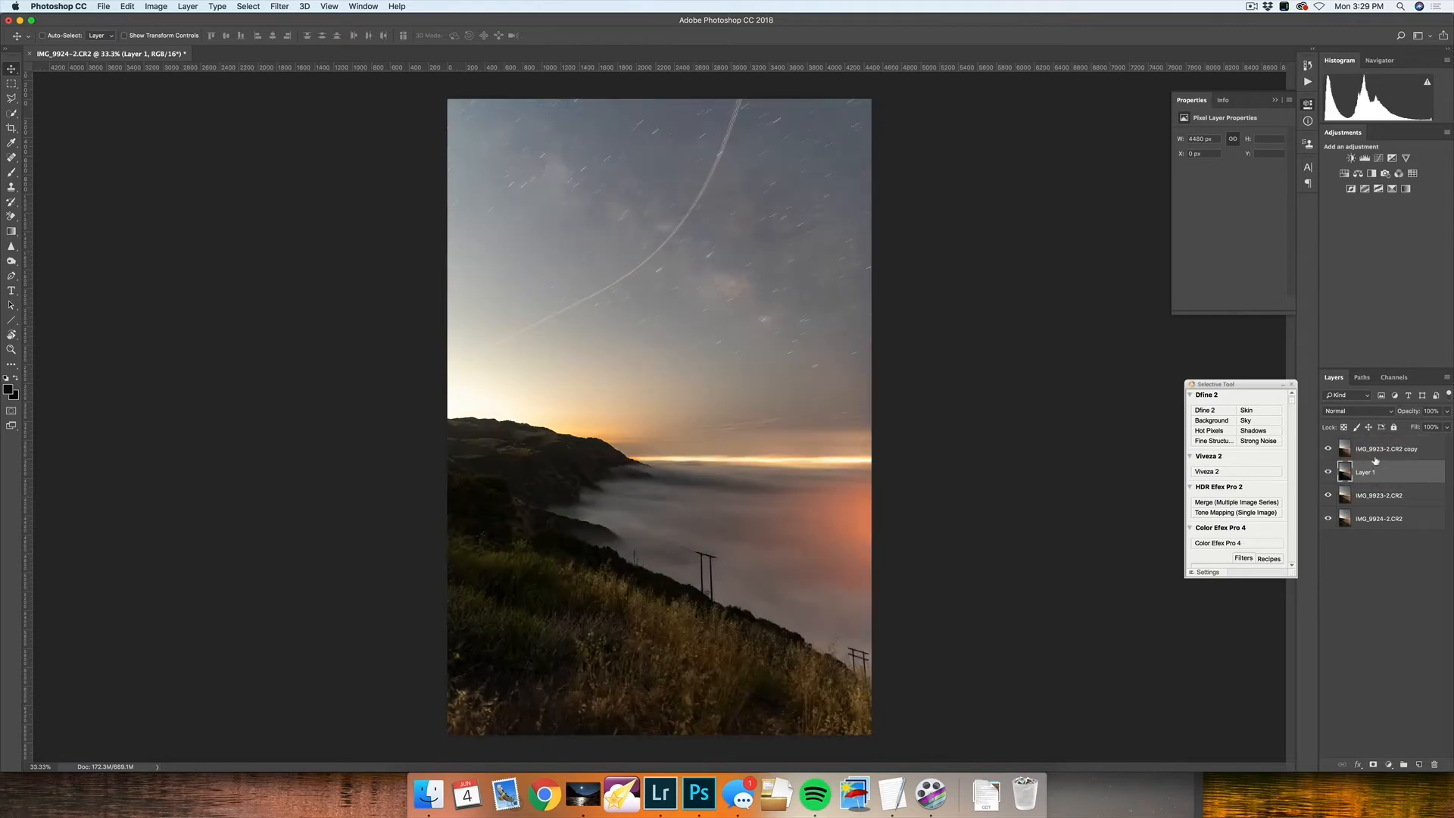
# Step: Add a layer mask to the IMG_9923-2.CR2 copy layer and invert it to black
pyautogui.click(1379, 452)
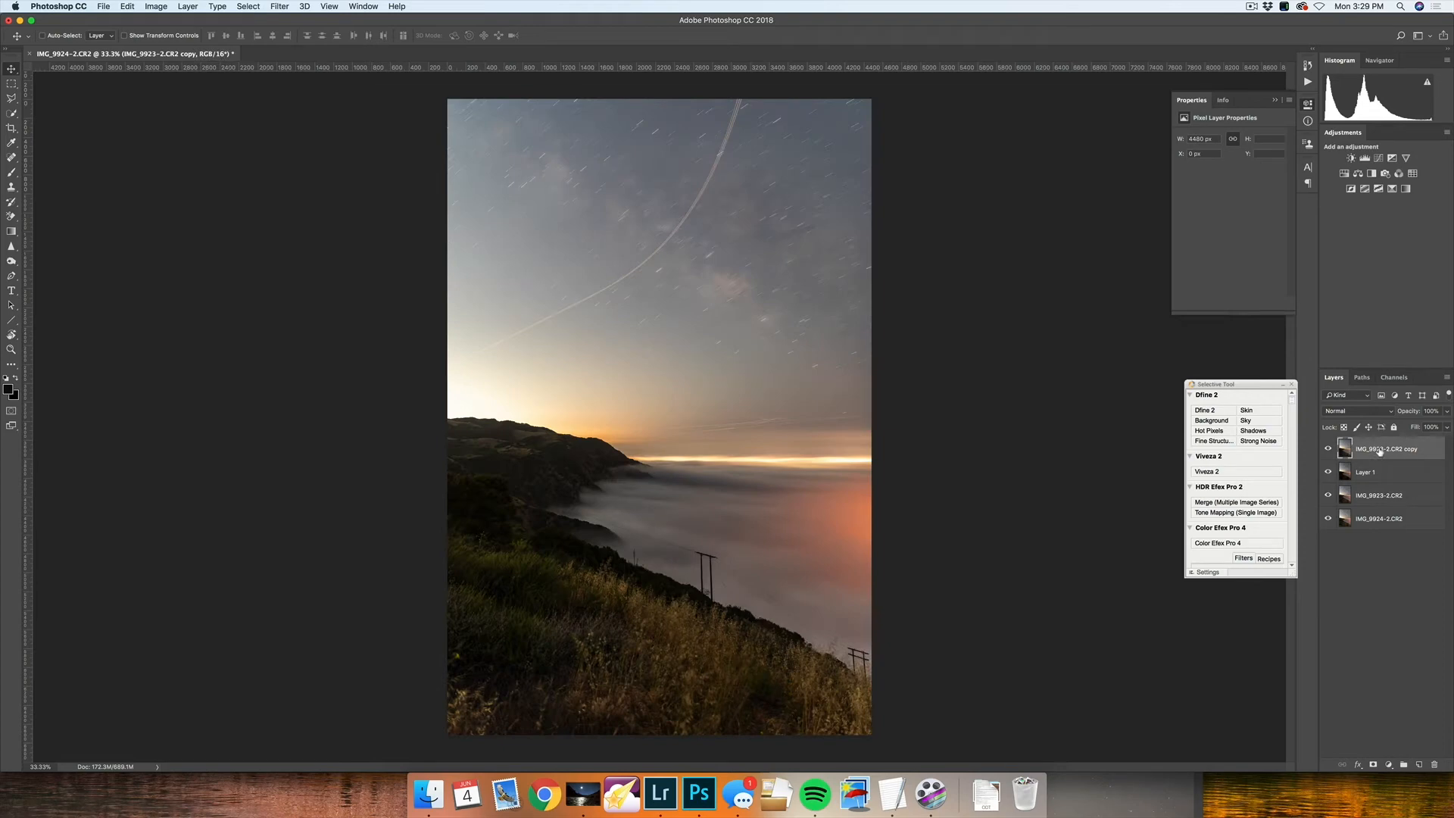
pyautogui.click(1372, 765)
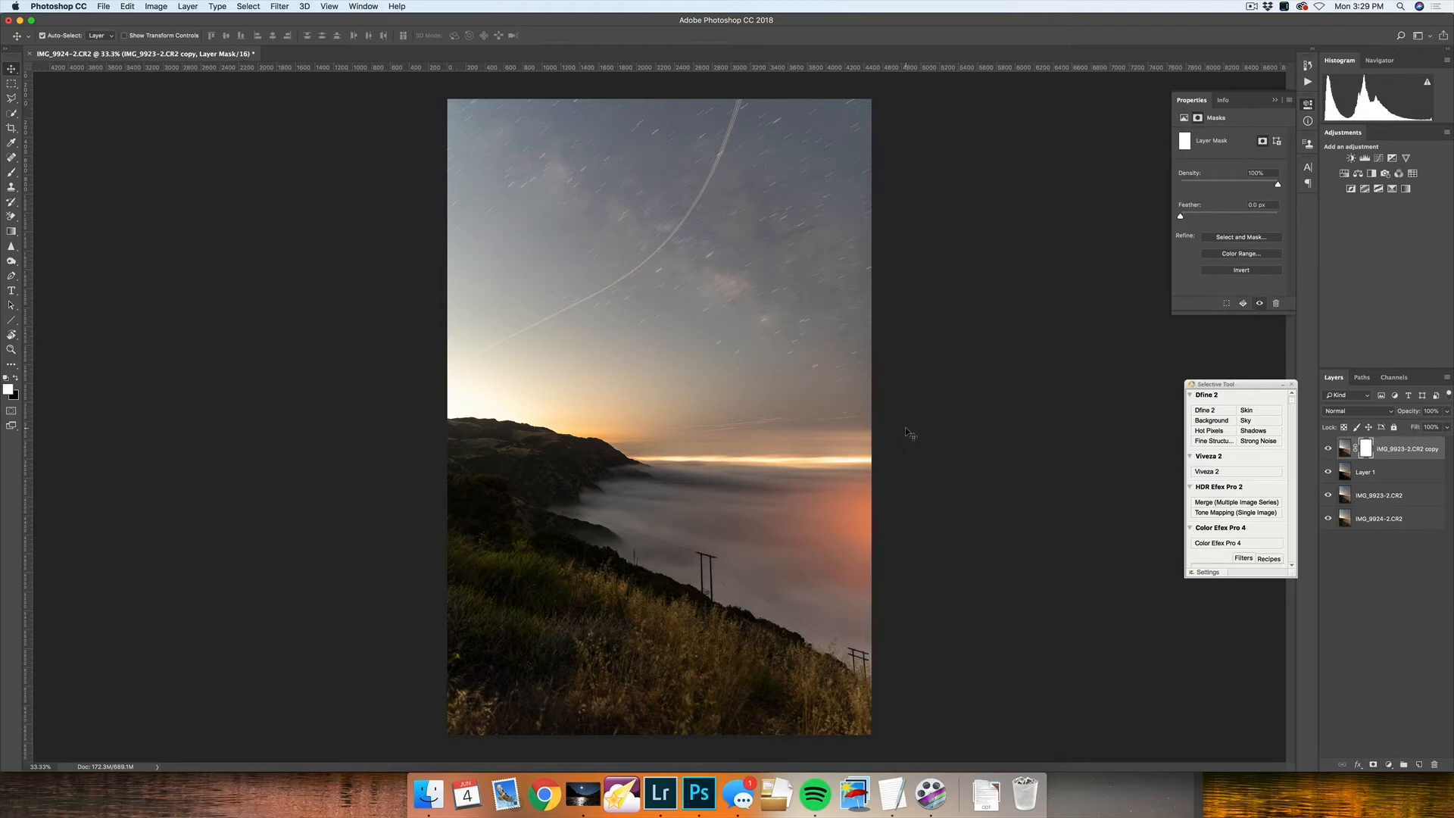
pyautogui.press('super+i')
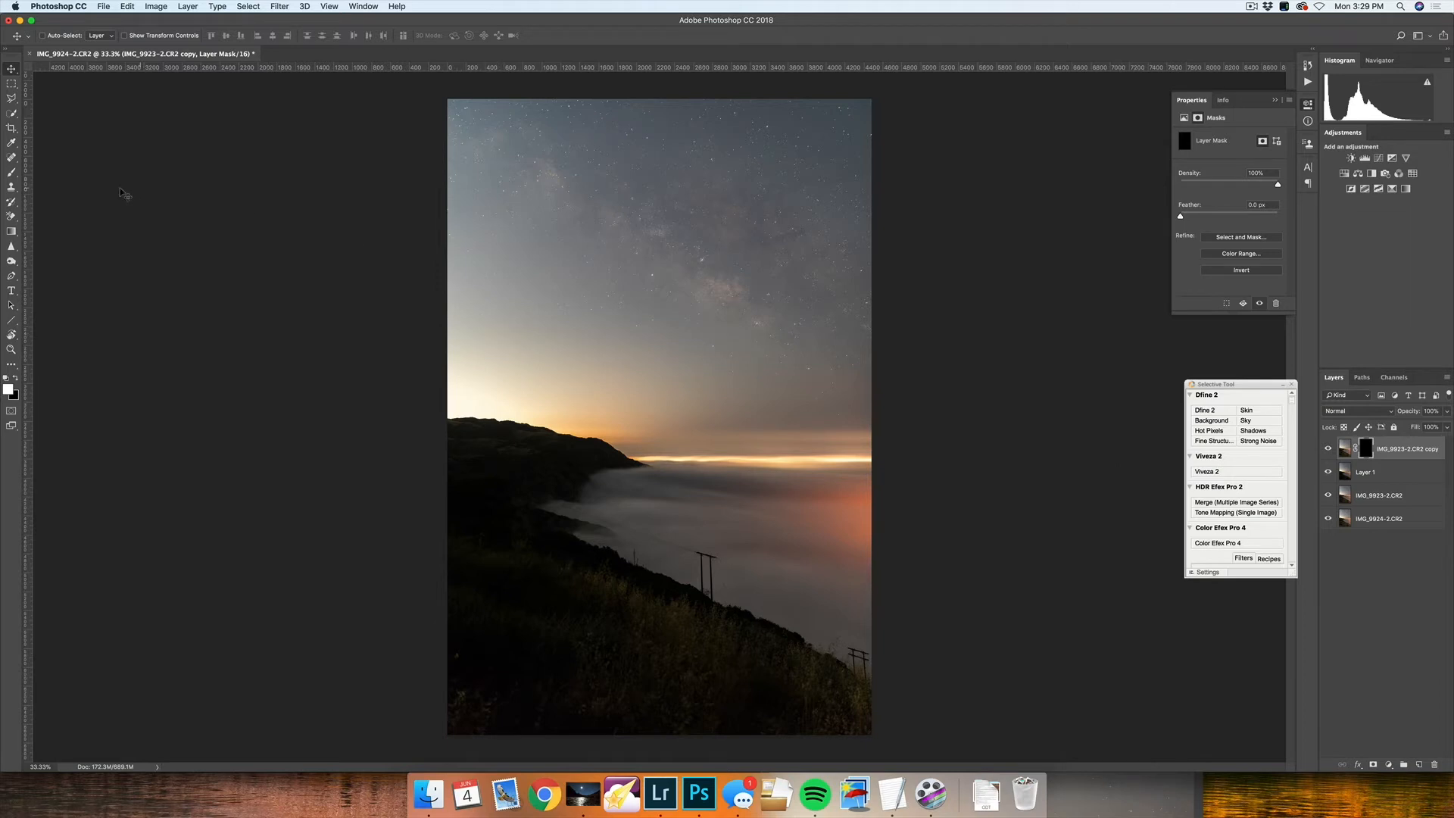
# Step: Paint white on the mask over the hillside and grass with a very large brush at 100% opacity to reveal the bright foreground
pyautogui.click(11, 173)
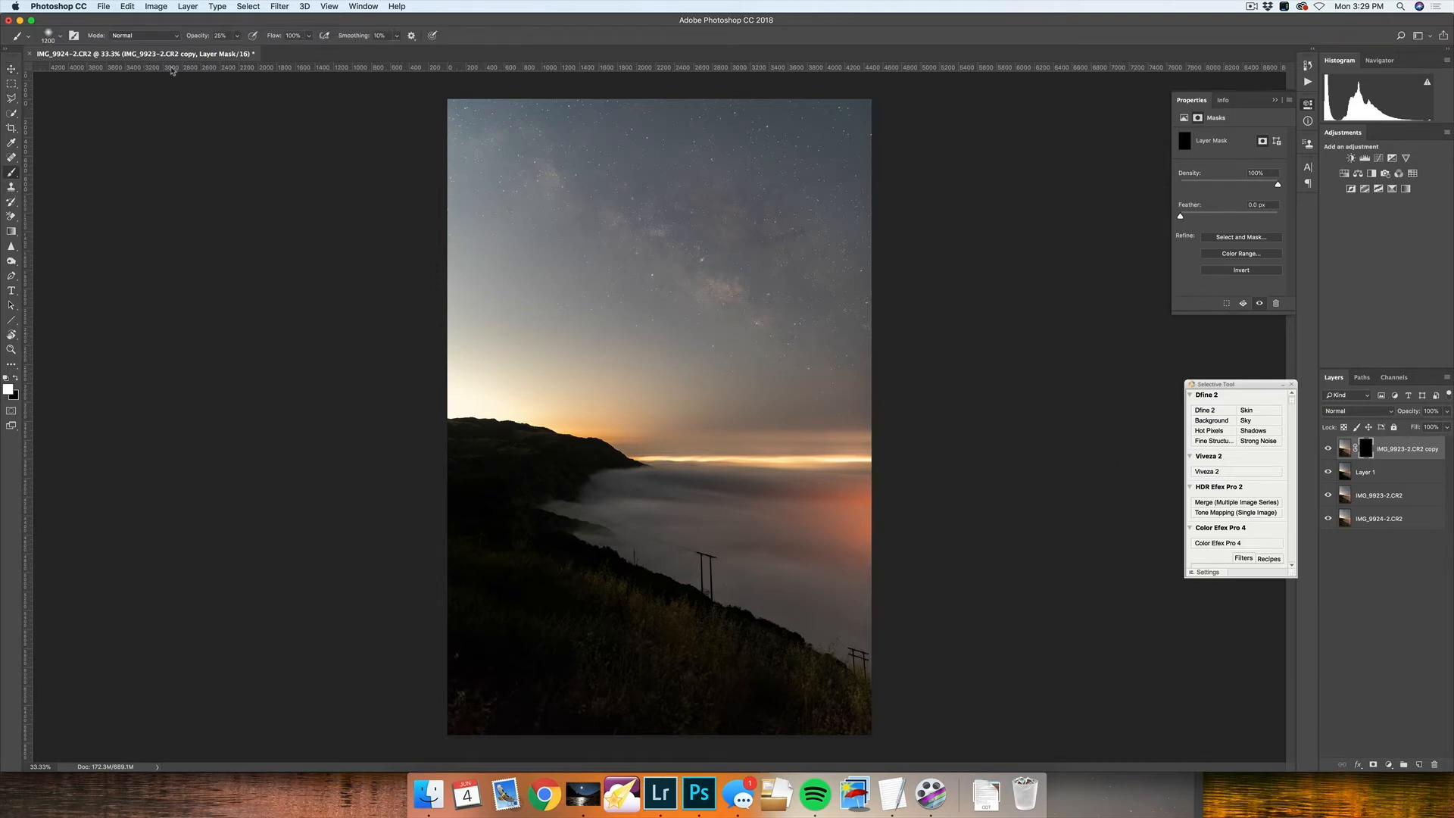
pyautogui.moveTo(208, 38); pyautogui.dragTo(386, 48)
pyautogui.press(']')
pyautogui.press(']')
pyautogui.press(']')
pyautogui.press(']')
pyautogui.press(']')
pyautogui.press(']')
pyautogui.press(']')
pyautogui.press(']')
pyautogui.press(']')
pyautogui.press(']')
pyautogui.press(']')
pyautogui.press(']')
pyautogui.press(']')
pyautogui.moveTo(917, 699)
pyautogui.mouseDown()
pyautogui.moveTo(438, 633)
pyautogui.moveTo(871, 599)
pyautogui.moveTo(875, 583)
pyautogui.moveTo(482, 584)
pyautogui.moveTo(454, 600)
pyautogui.moveTo(552, 568)
pyautogui.moveTo(520, 545)
pyautogui.moveTo(503, 570)
pyautogui.mouseUp()
# Step: Reduce the mask brush size to 800 px and set its opacity to 50%
pyautogui.press('[')
pyautogui.press('[')
pyautogui.press('[')
pyautogui.press('[')
pyautogui.press('[')
pyautogui.press('[')
pyautogui.press('[')
pyautogui.press('[')
pyautogui.press('[')
pyautogui.press('[')
pyautogui.press('[')
pyautogui.press('[')
pyautogui.press('[')
pyautogui.press('[')
pyautogui.press('[')
pyautogui.press('[')
pyautogui.press('[')
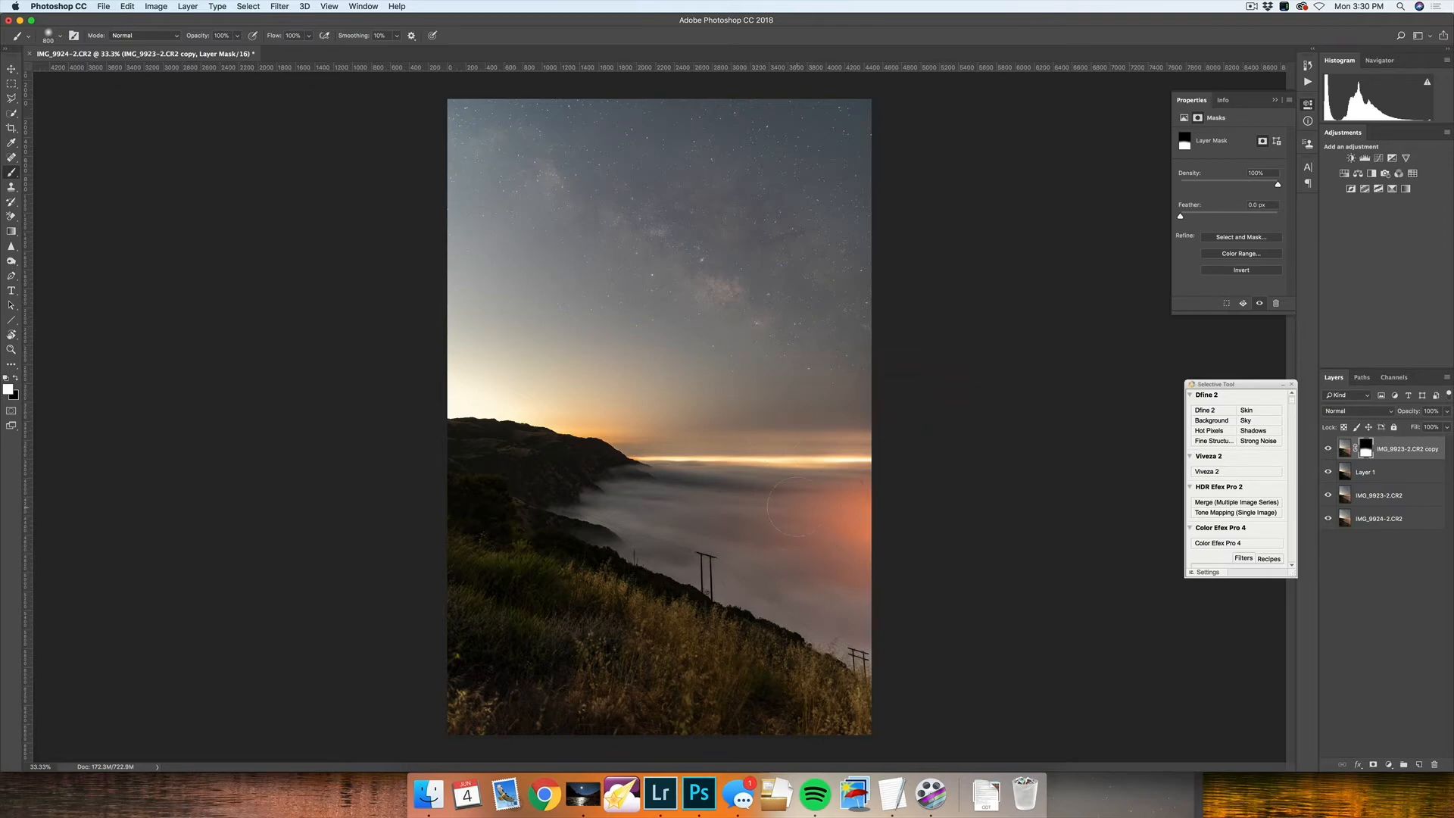
pyautogui.press('Return')
pyautogui.write('5')
pyautogui.press('Return')
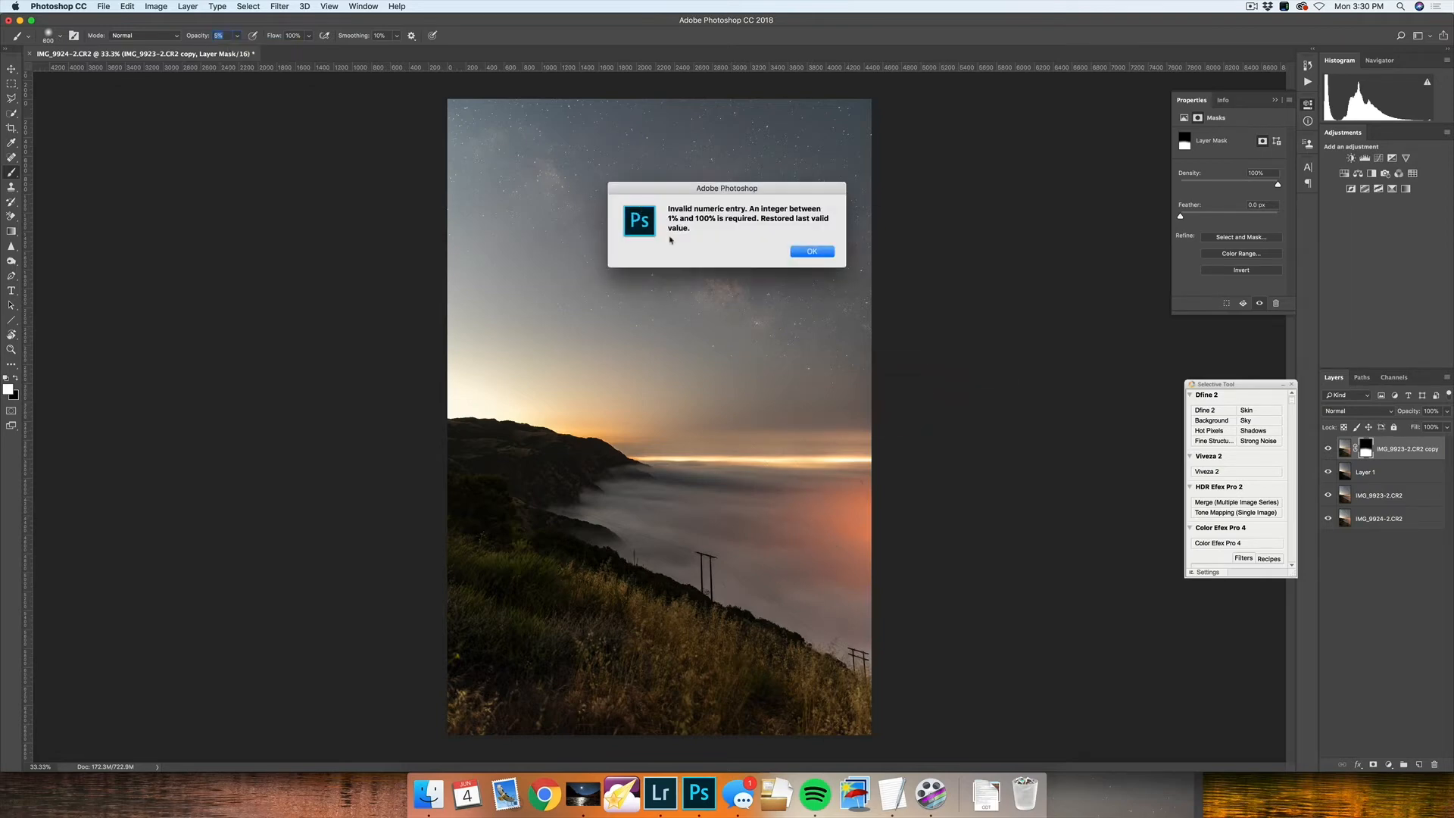
pyautogui.press('Return')
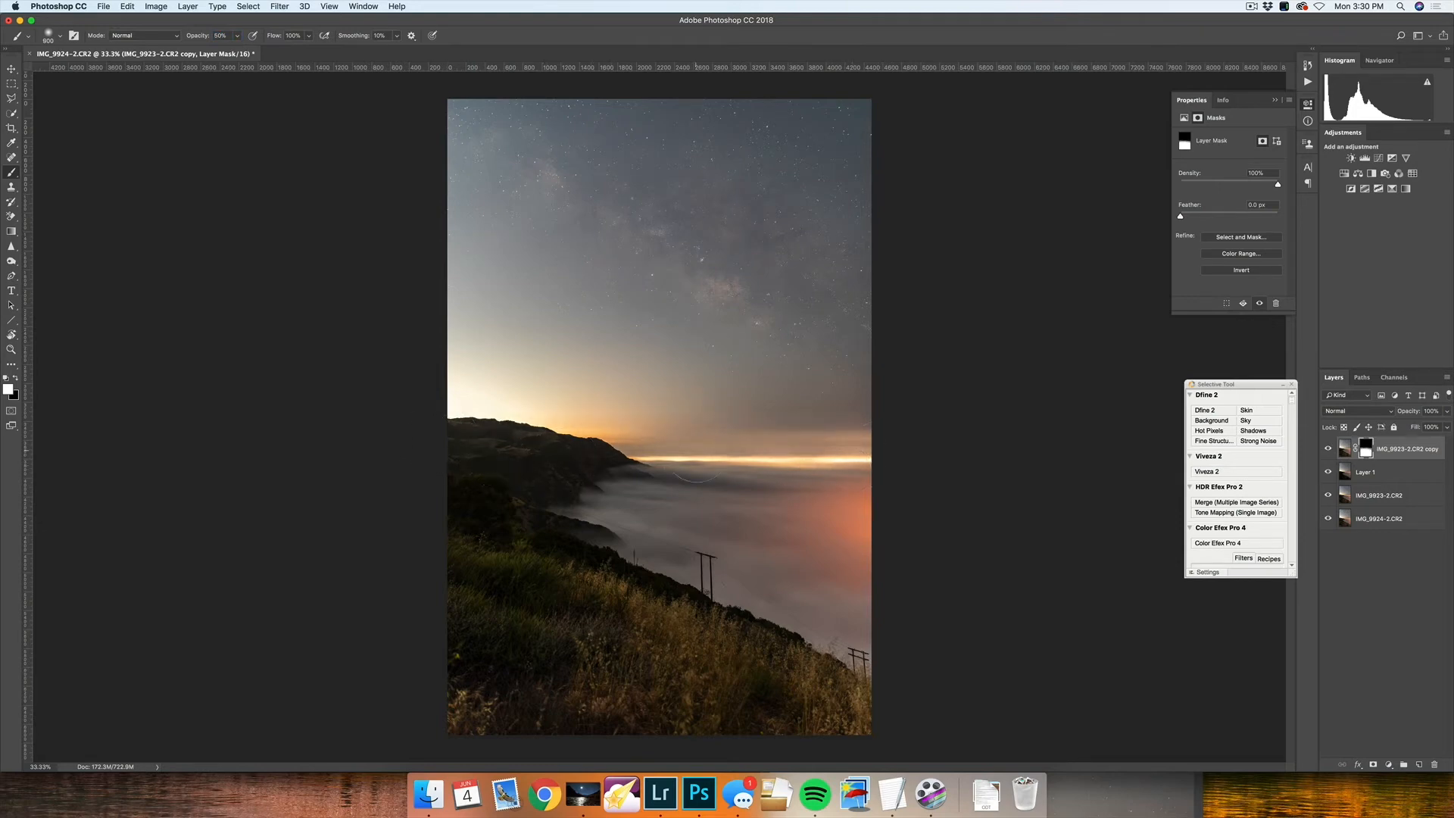
# Step: Paint black on the IMG_9923-2.CR2 copy mask over the light streaks just above the horizon to hide them
pyautogui.press('z')
pyautogui.moveTo(719, 447)
pyautogui.mouseDown()
pyautogui.moveTo(802, 454)
pyautogui.moveTo(736, 418)
pyautogui.mouseUp()
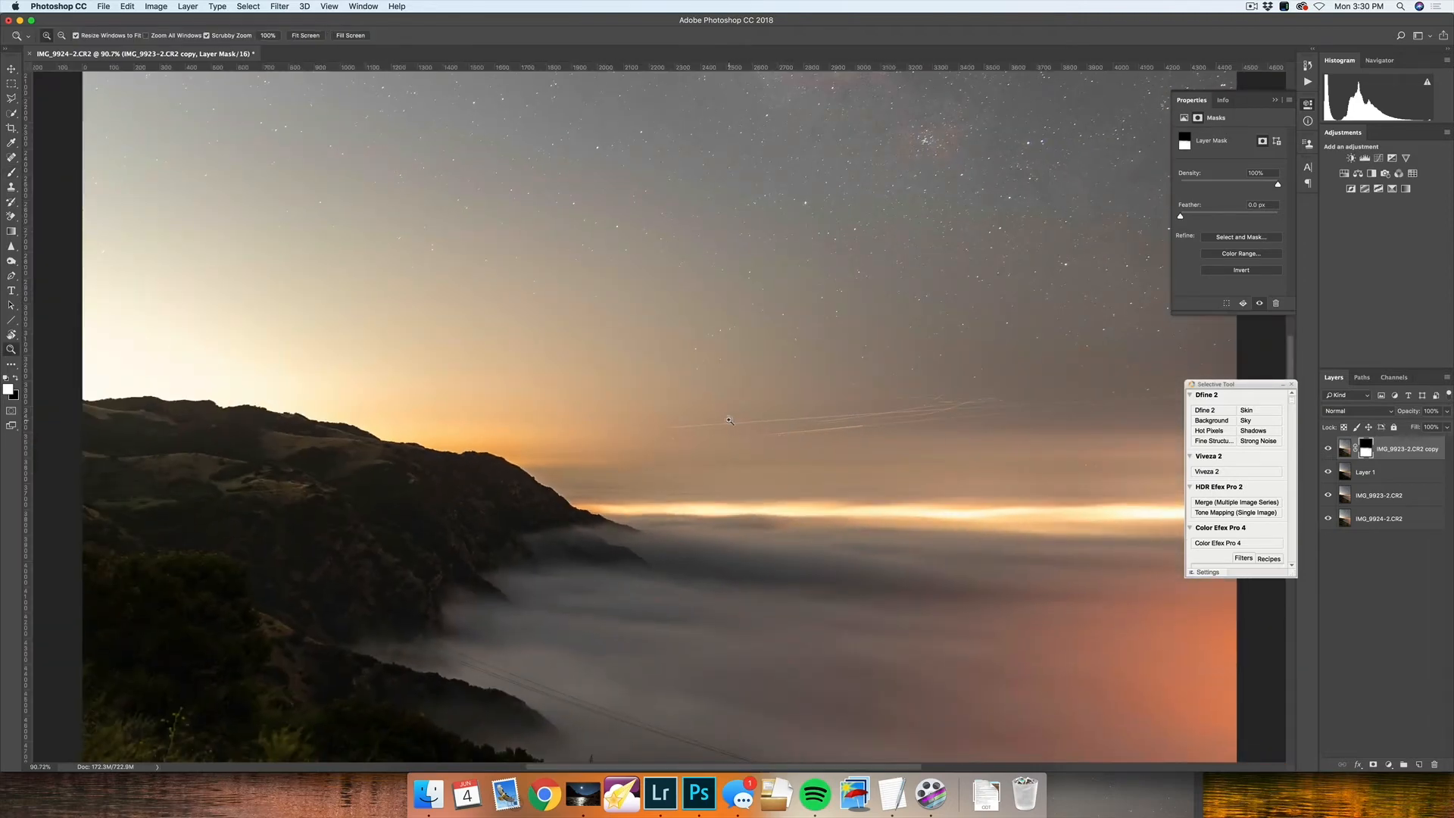
pyautogui.press('b')
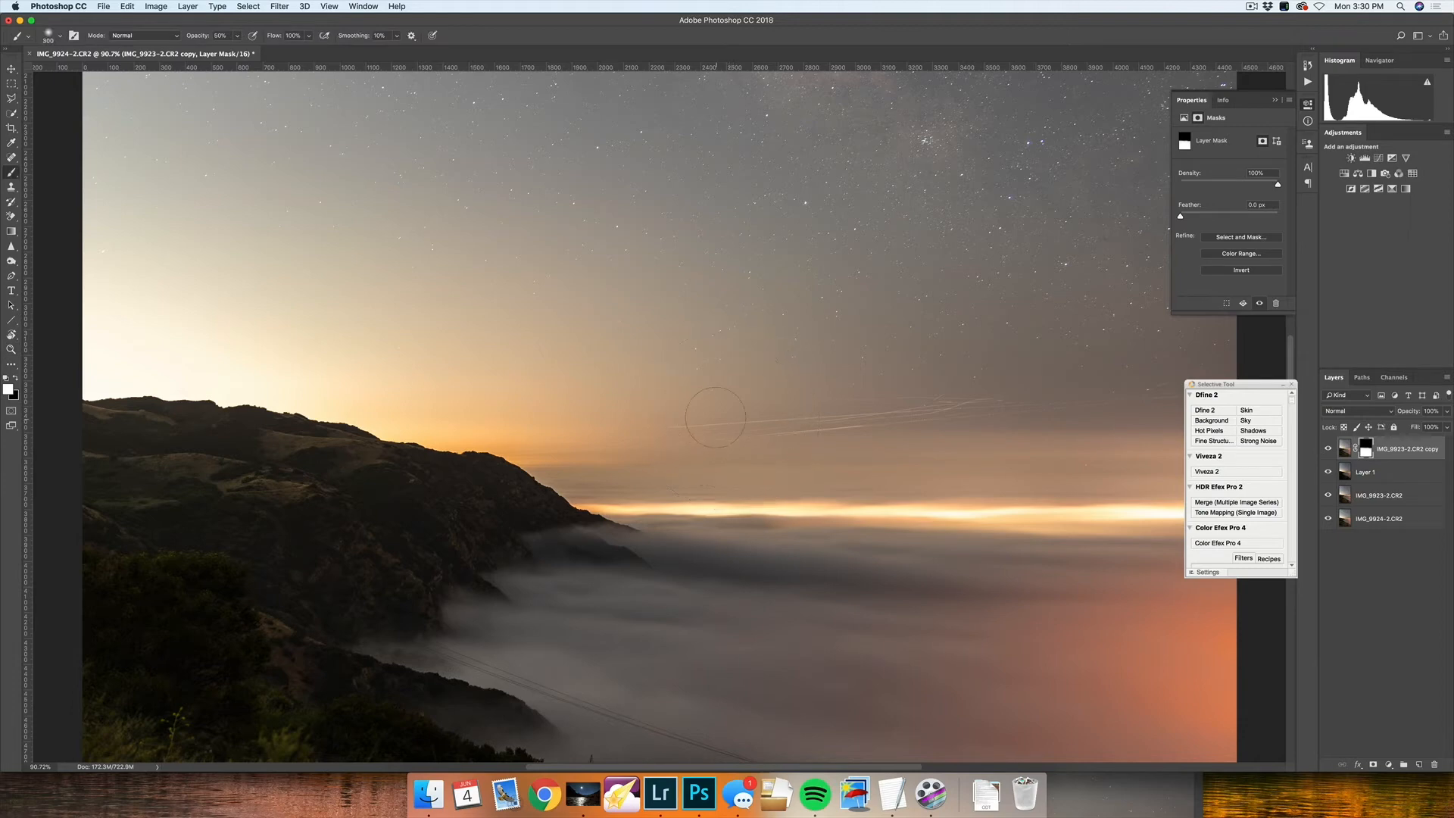
pyautogui.press('x')
pyautogui.moveTo(685, 428); pyautogui.dragTo(890, 415)
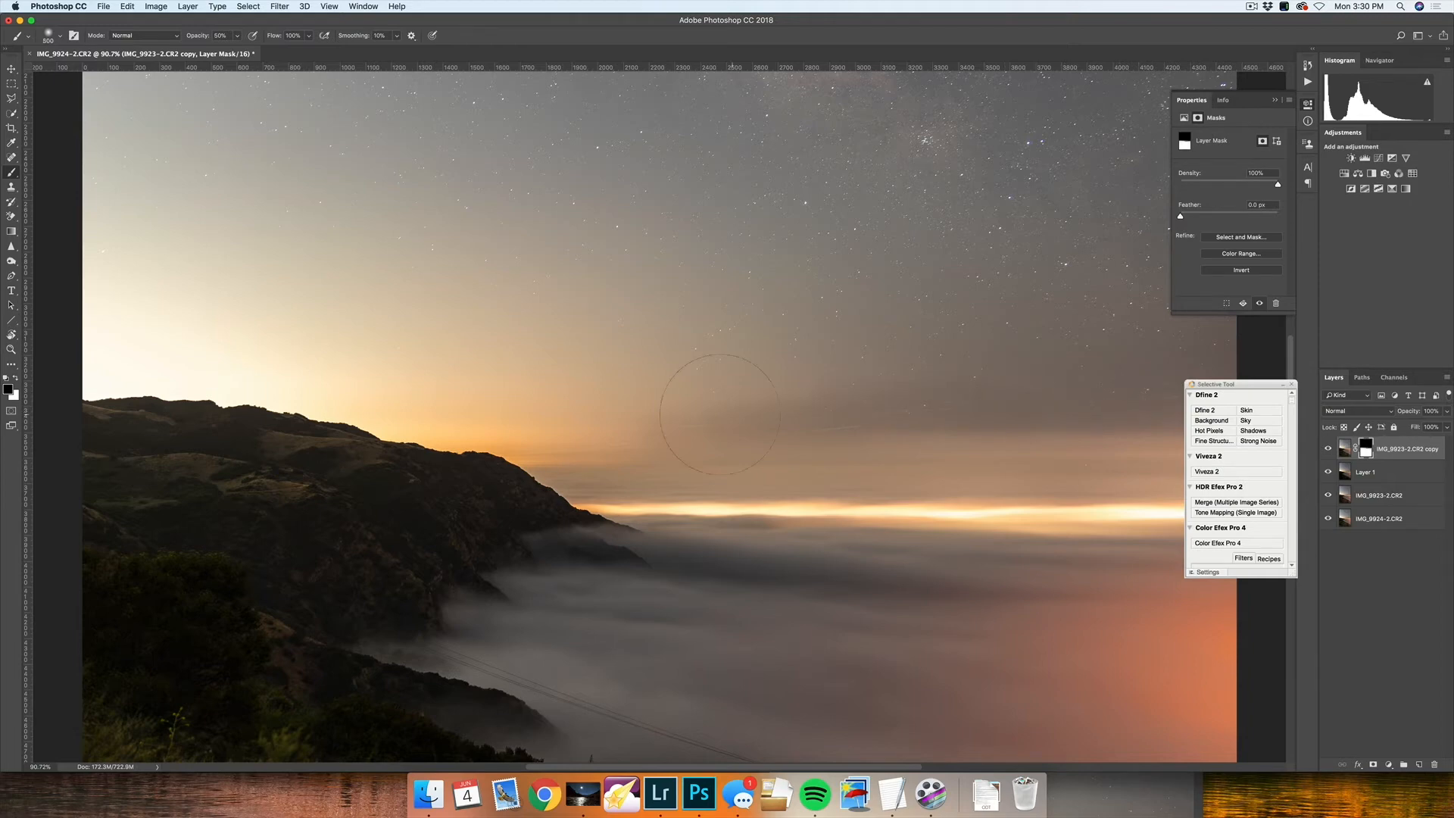
pyautogui.press(']')
pyautogui.press(']')
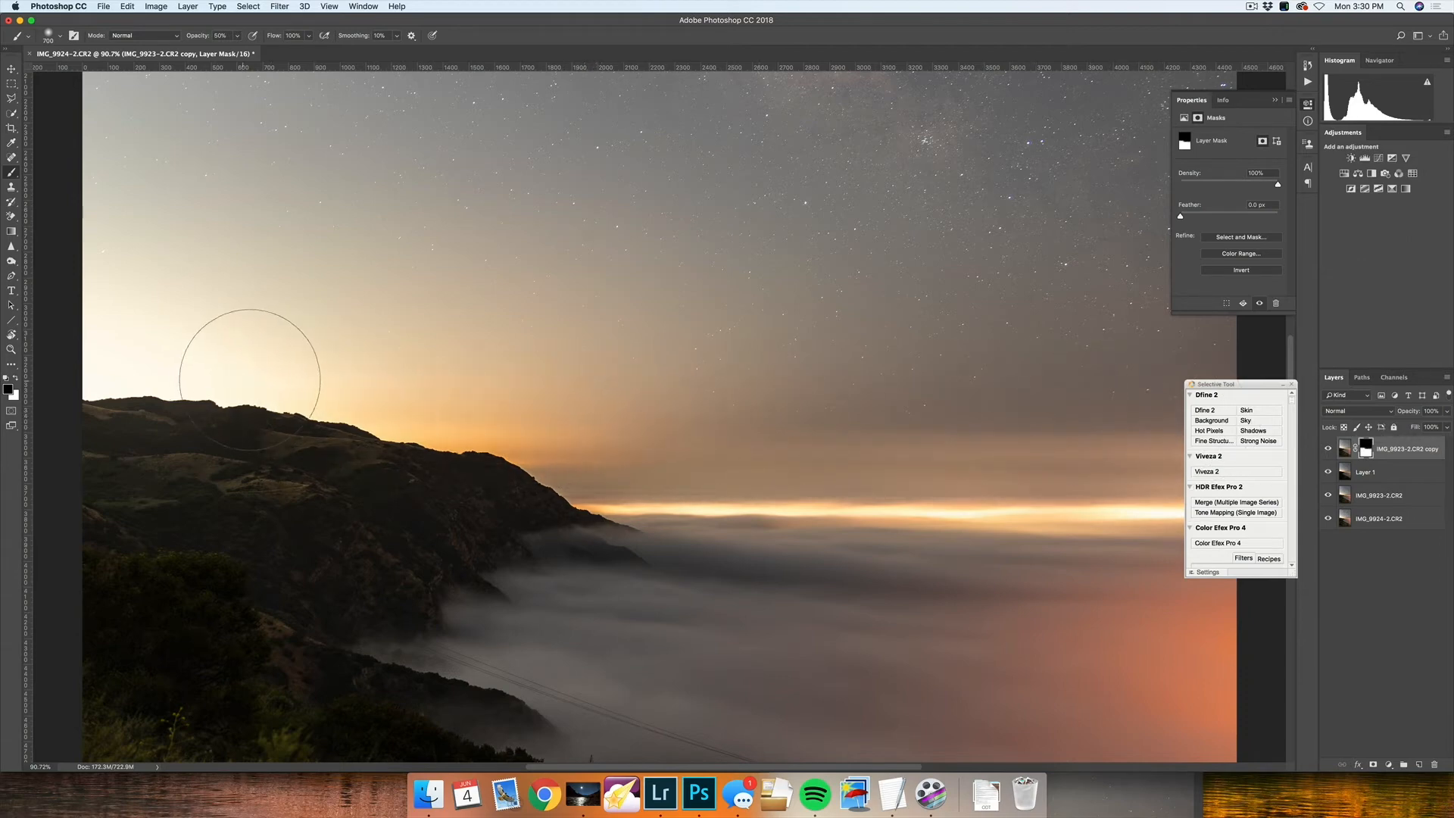
pyautogui.press('super+minus')
pyautogui.press('super+minus')
pyautogui.press('super+minus')
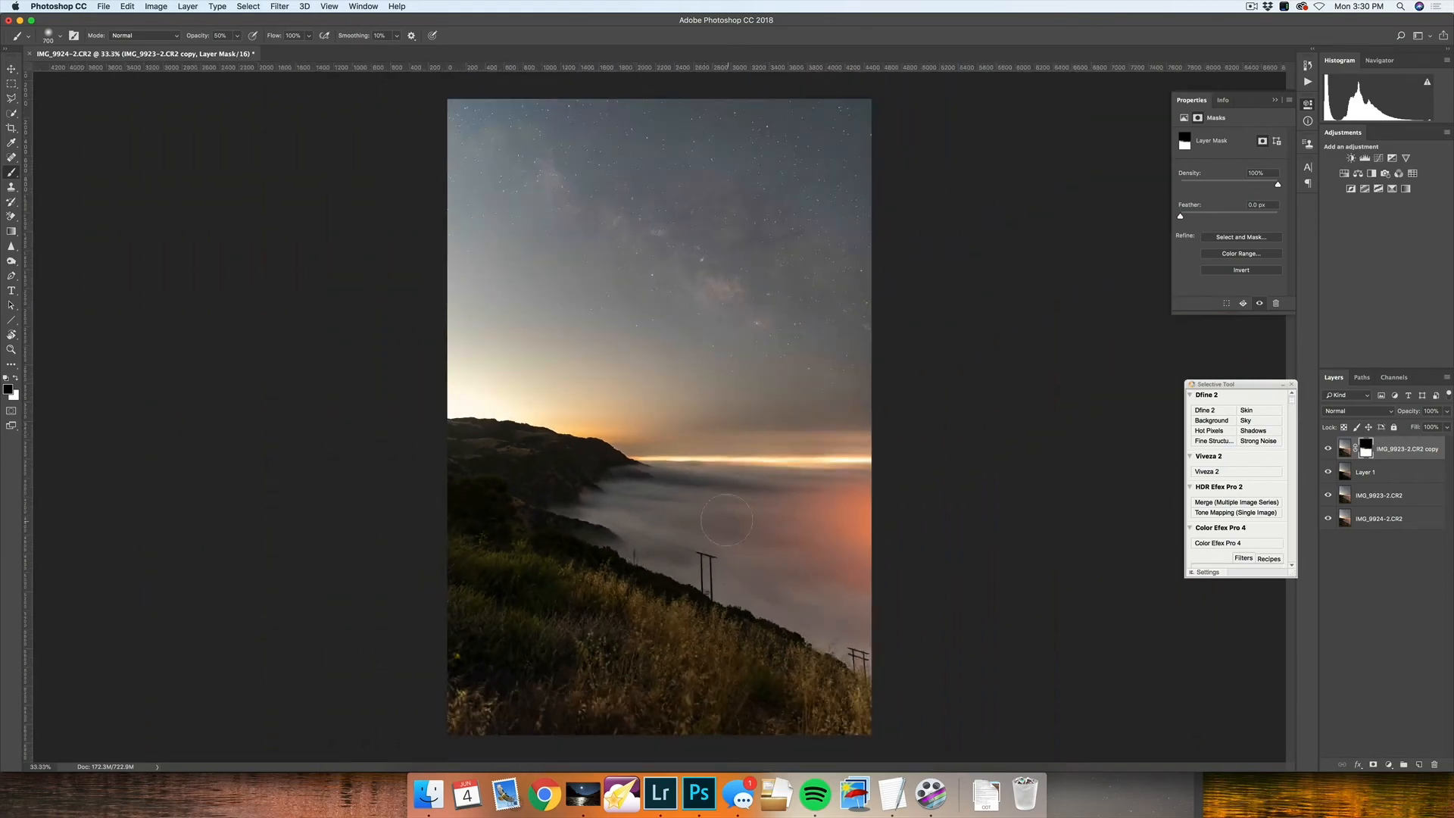
# Step: Move the Selective Tool palette clear of the layer list, select Layer 1 and examine the stars and Milky Way up close
pyautogui.press('v')
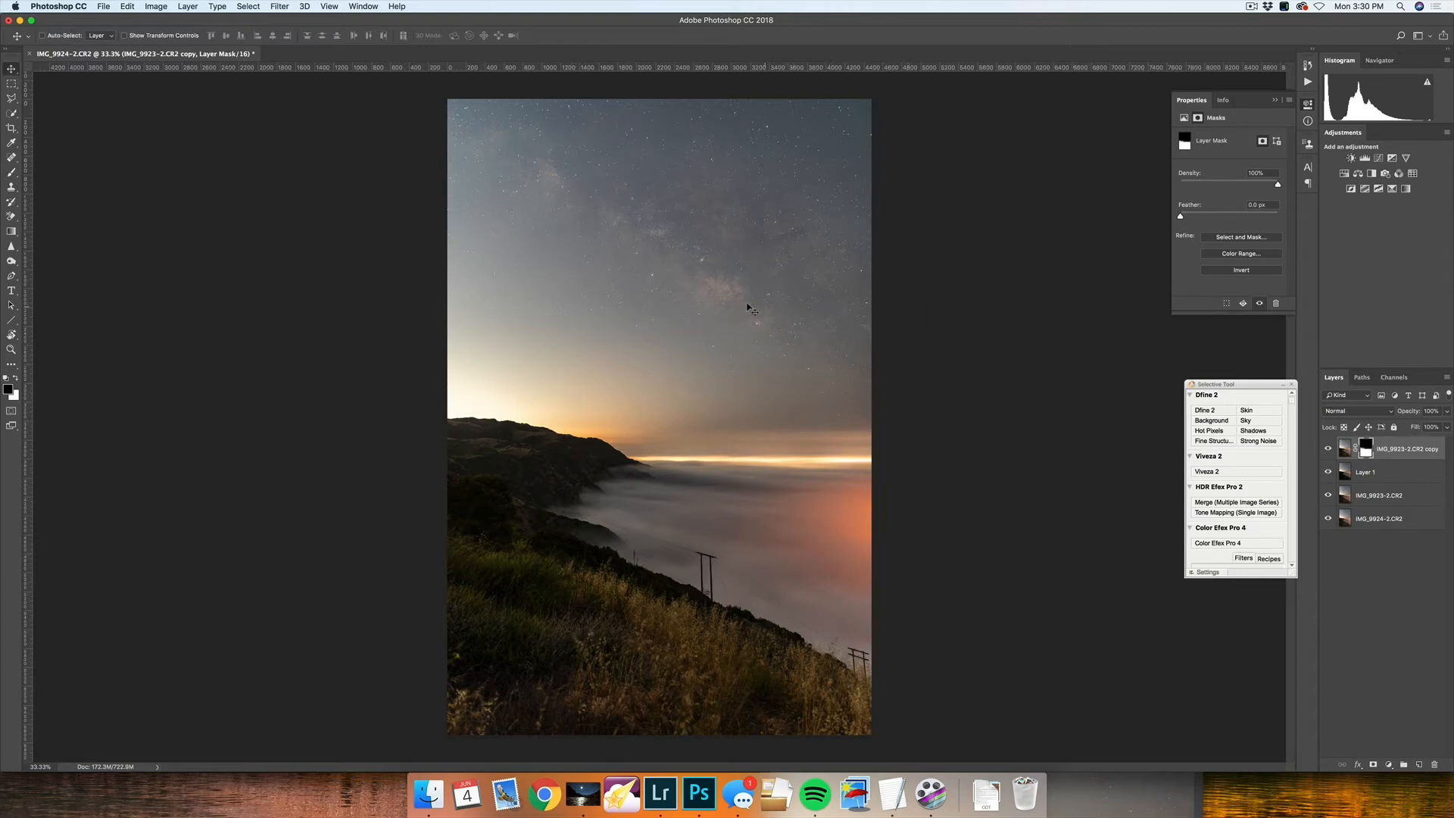
pyautogui.moveTo(1246, 384); pyautogui.dragTo(1216, 353)
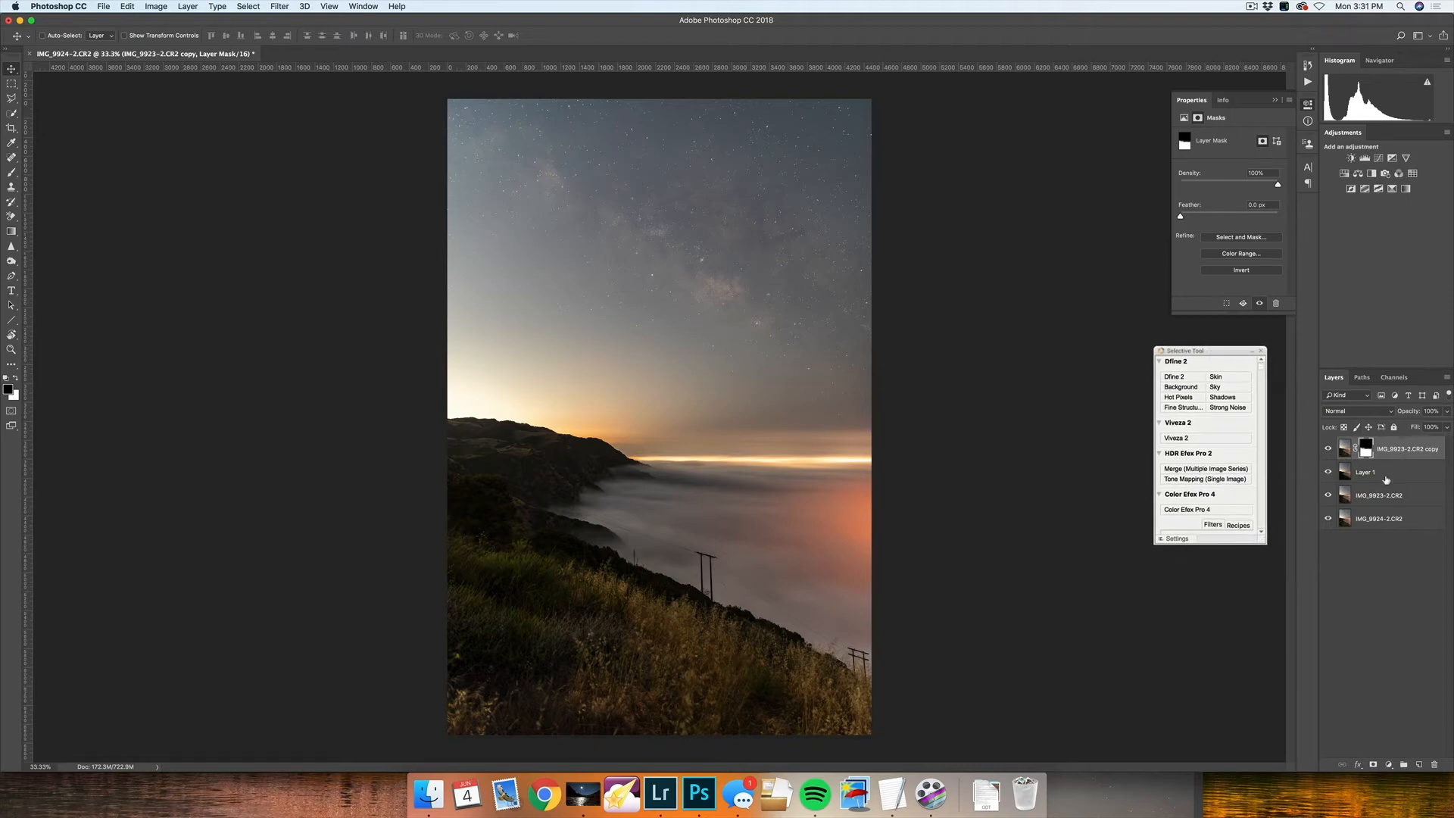
pyautogui.click(1388, 476)
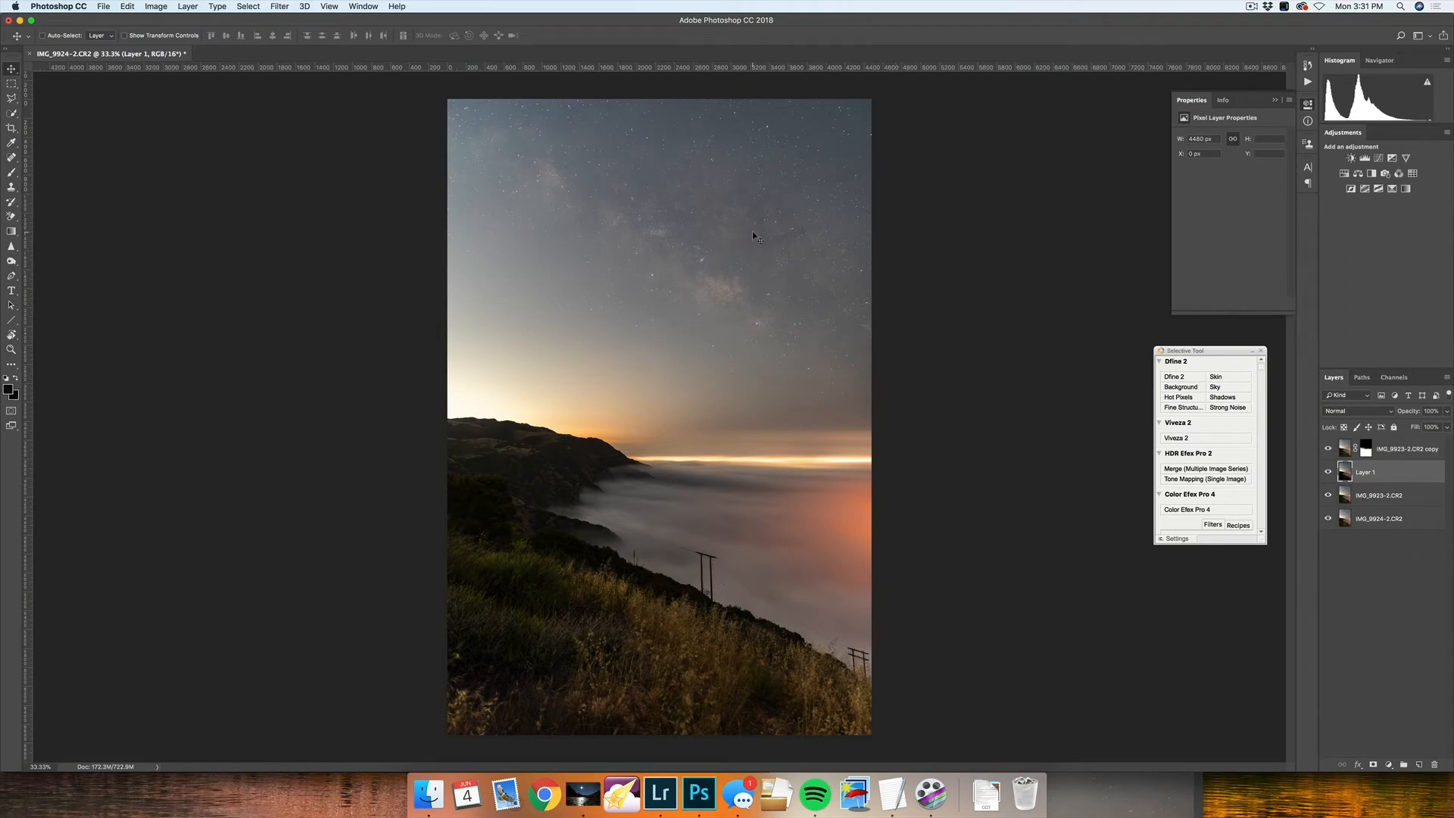
pyautogui.press('z')
pyautogui.moveTo(754, 236); pyautogui.dragTo(870, 287)
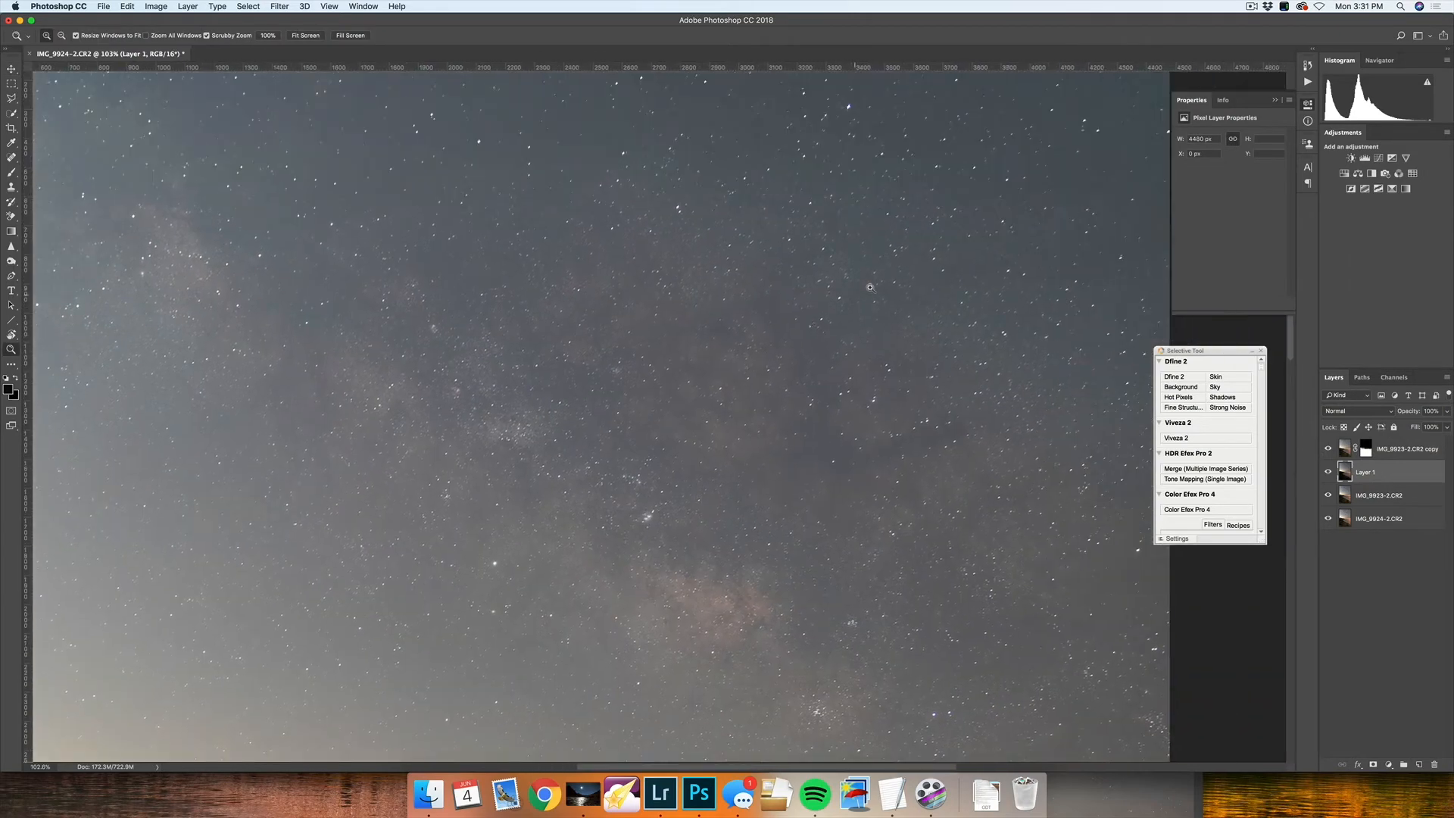
pyautogui.hscroll(3, 870, 287)
pyautogui.scroll(3, 812, 260)
pyautogui.keyDown('alt'); pyautogui.click(812, 260); pyautogui.keyUp('alt')
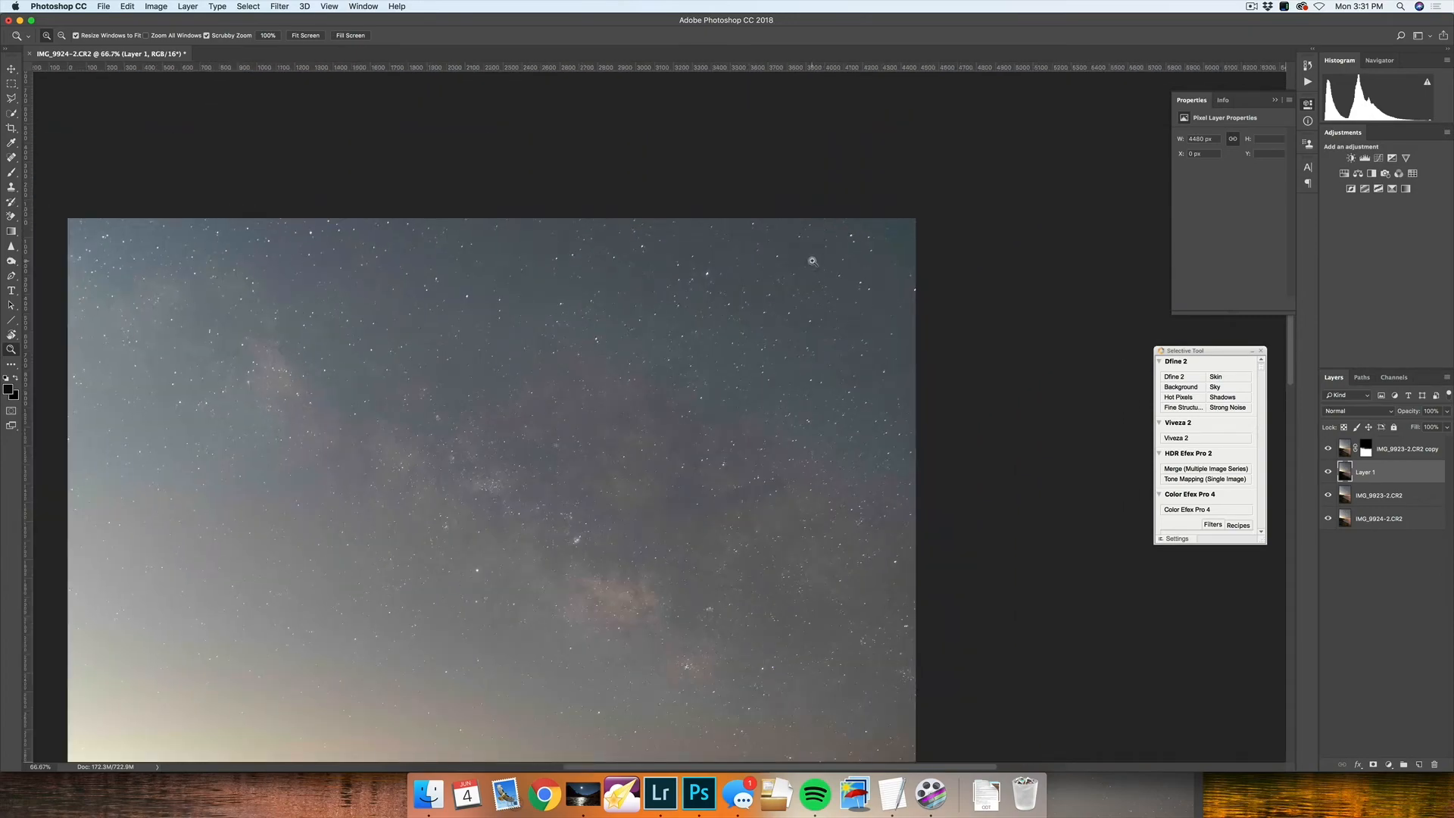
pyautogui.scroll(-5, 748, 294)
pyautogui.hscroll(-1, 748, 294)
pyautogui.hscroll(-2, 747, 294)
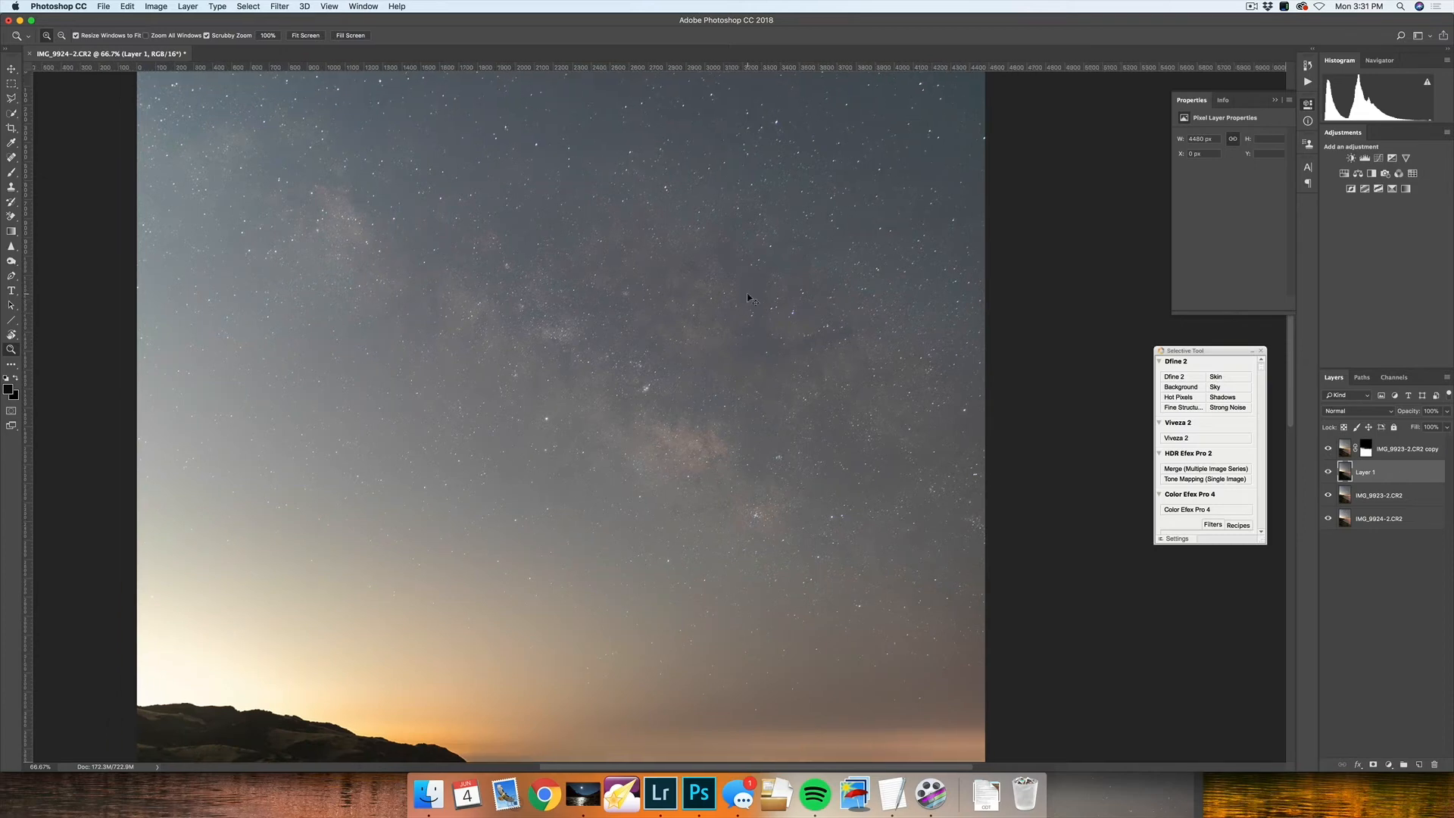
pyautogui.keyDown('alt'); pyautogui.click(748, 293); pyautogui.keyUp('alt')
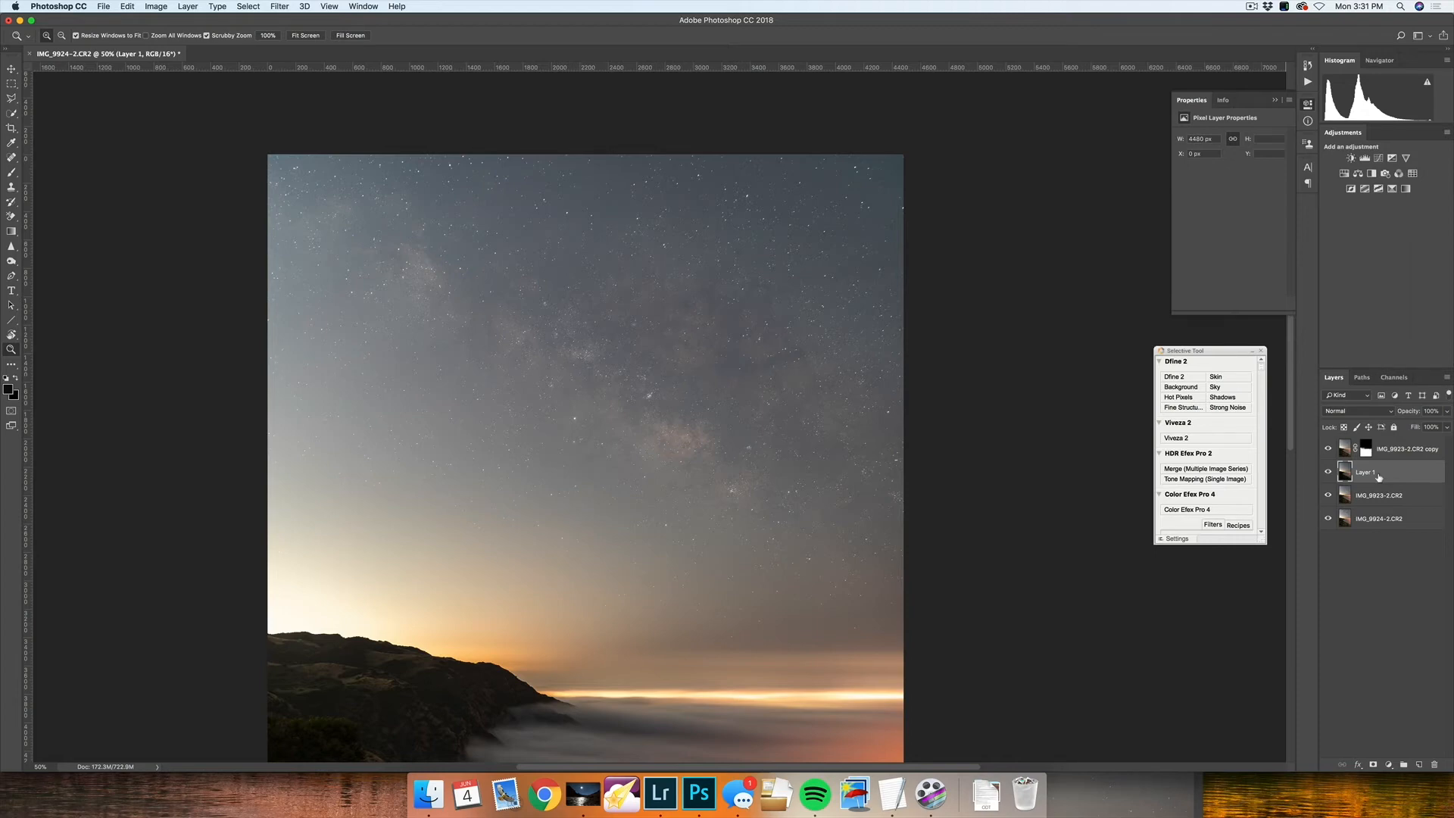
# Step: Duplicate Layer 1 and select the copy's highlights by Color Range with 61% fuzziness and a range of 119
pyautogui.press('super+j')
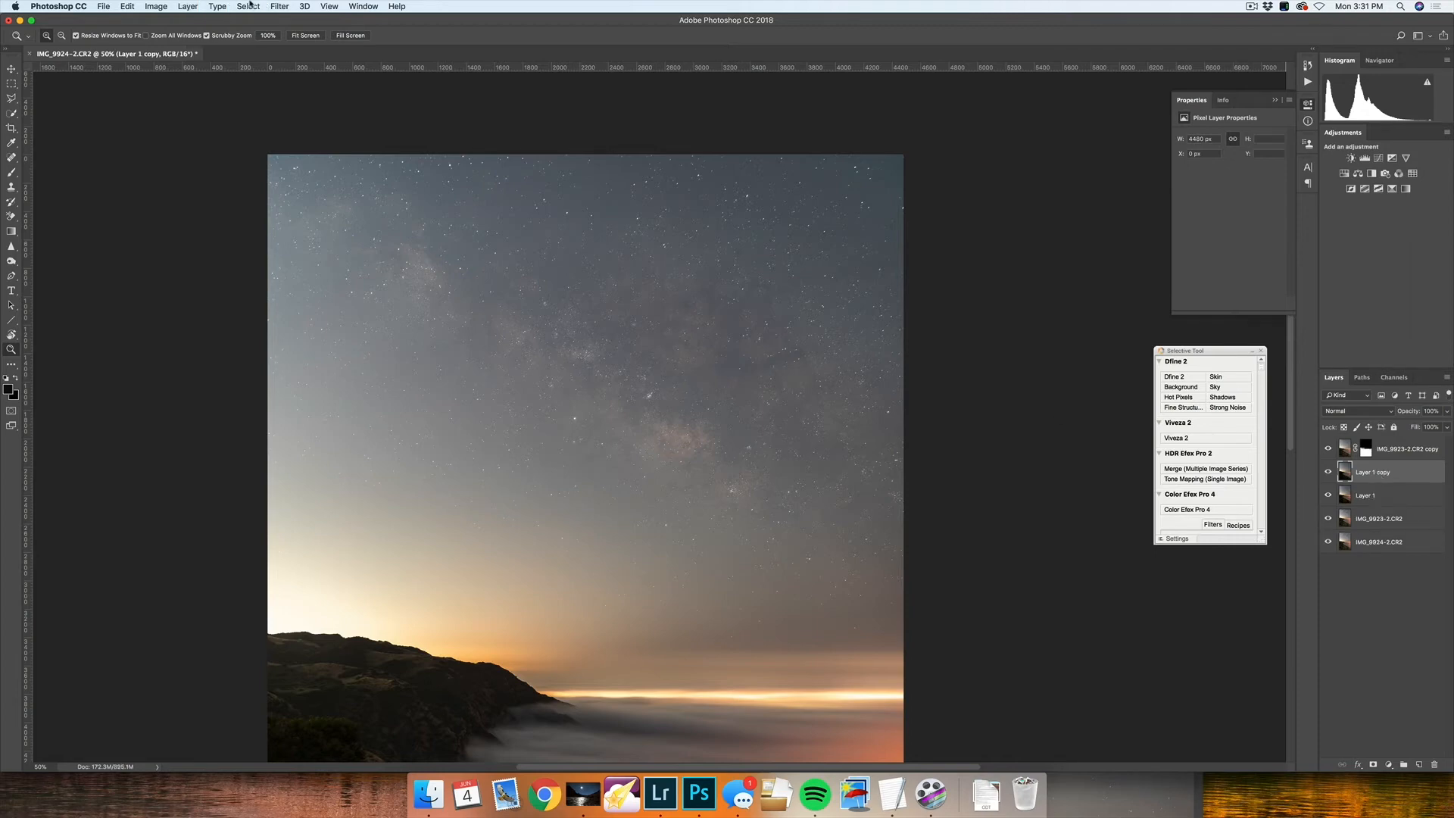
pyautogui.click(248, 6)
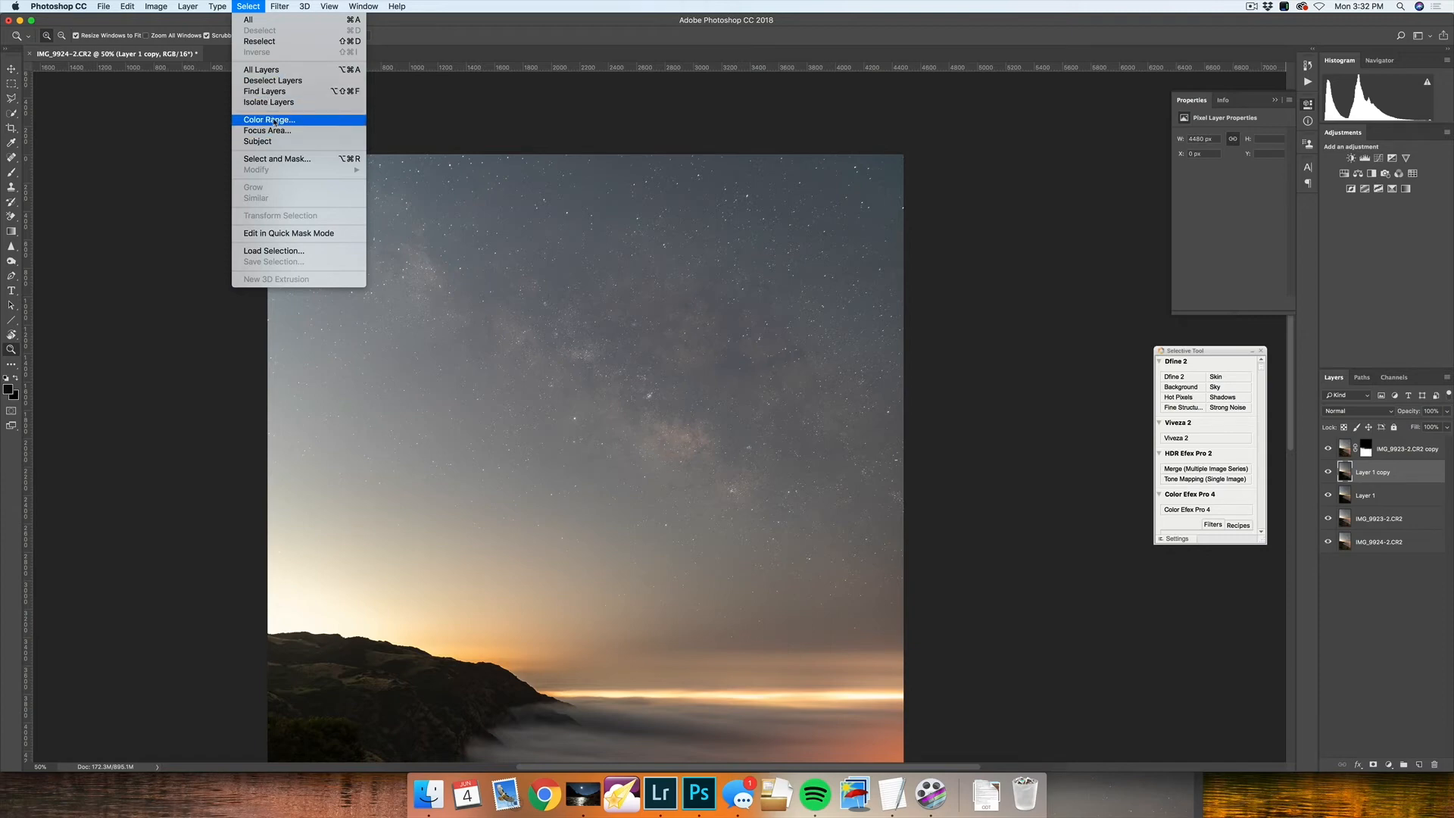
pyautogui.click(275, 121)
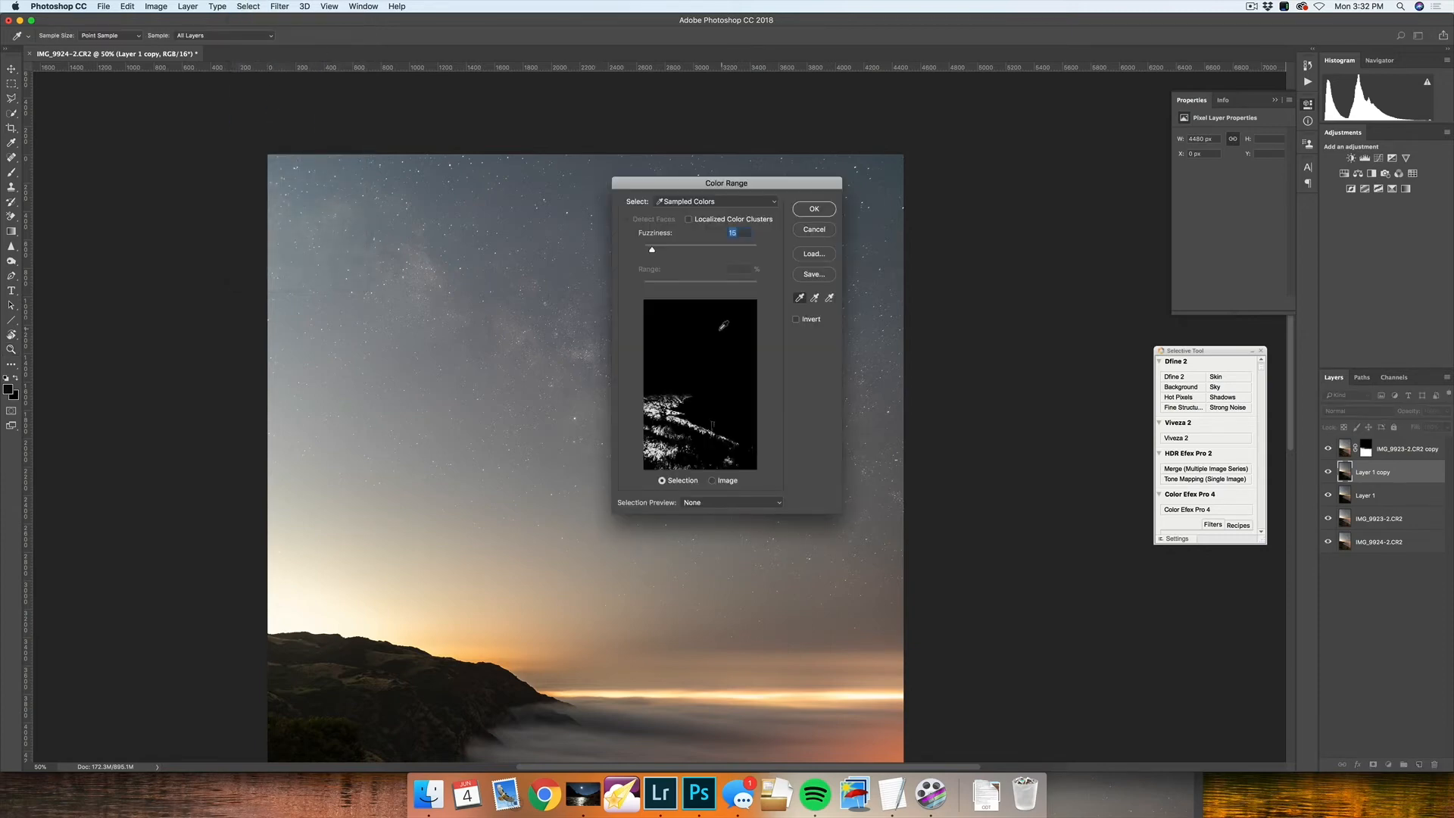
pyautogui.click(686, 202)
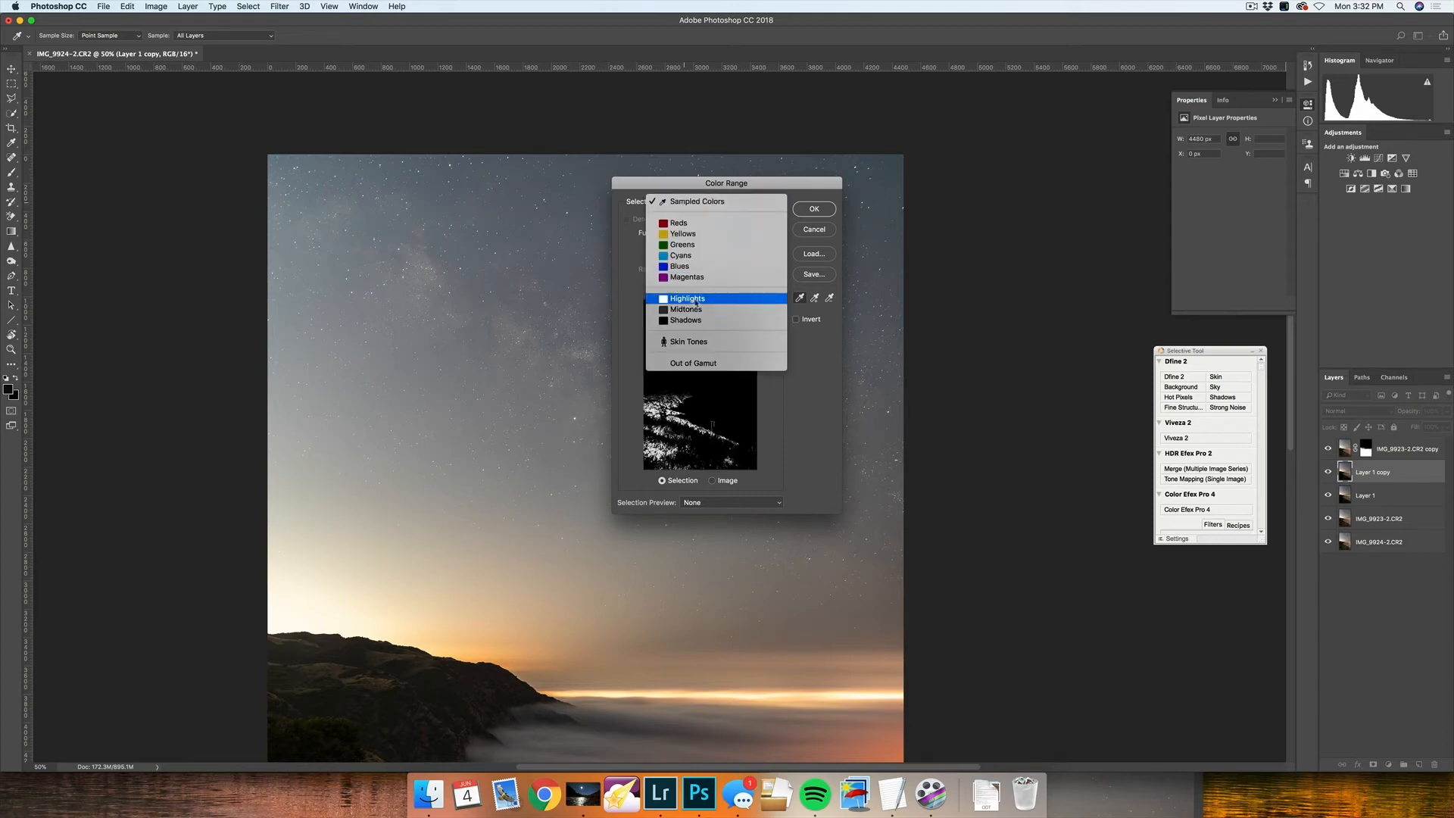
pyautogui.click(693, 299)
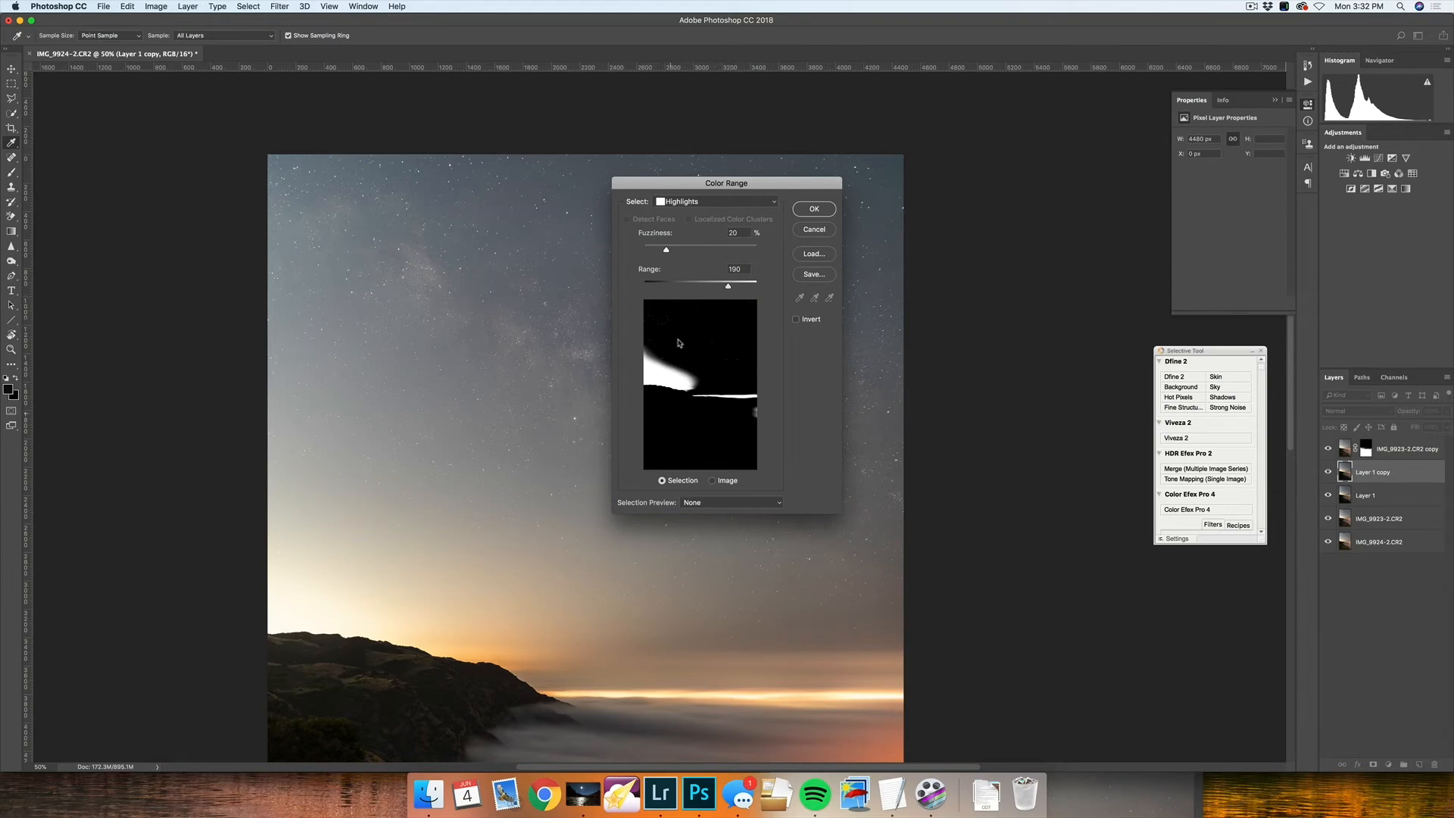
pyautogui.moveTo(669, 259); pyautogui.dragTo(697, 289)
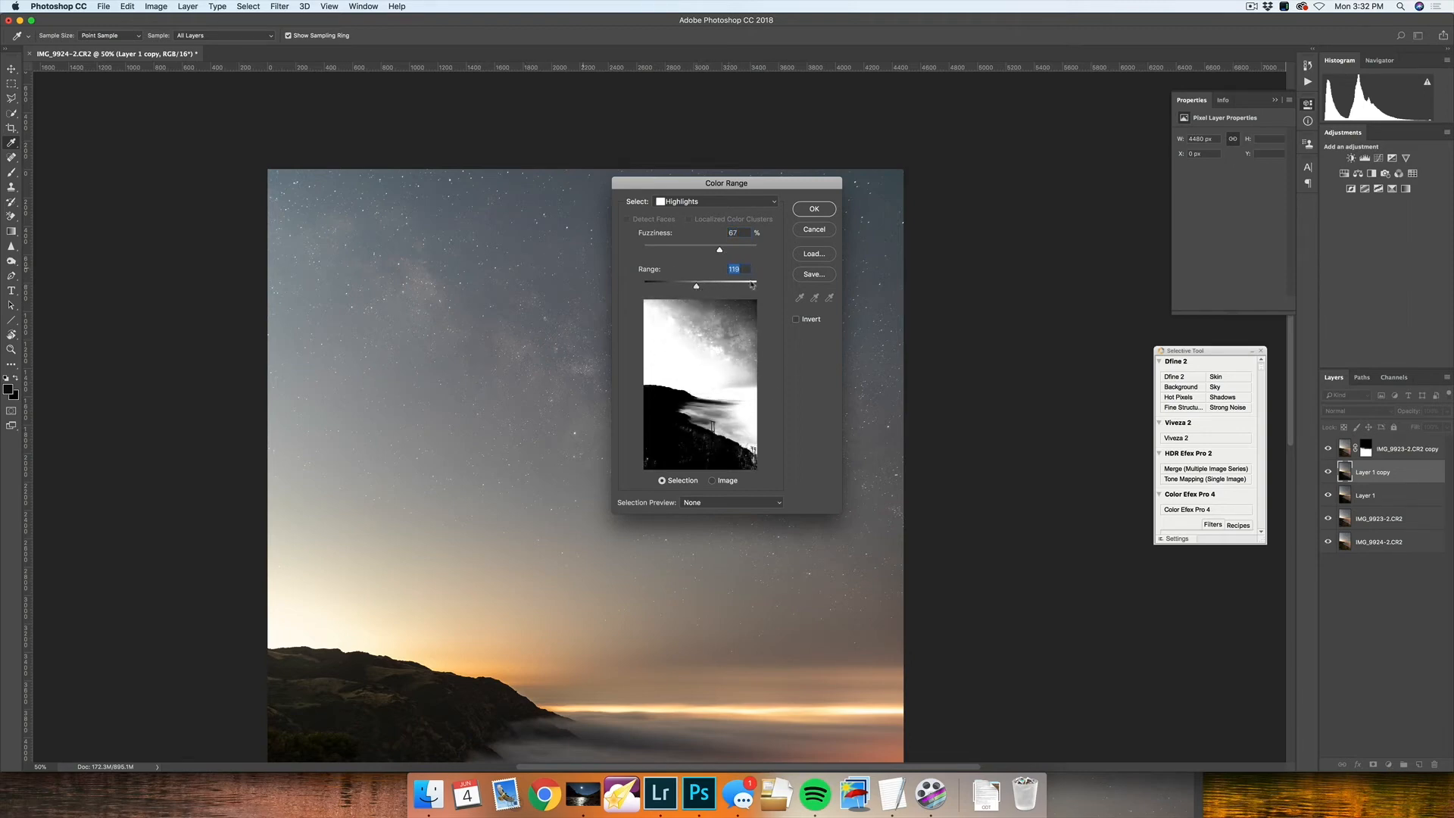
pyautogui.moveTo(720, 253); pyautogui.dragTo(713, 255)
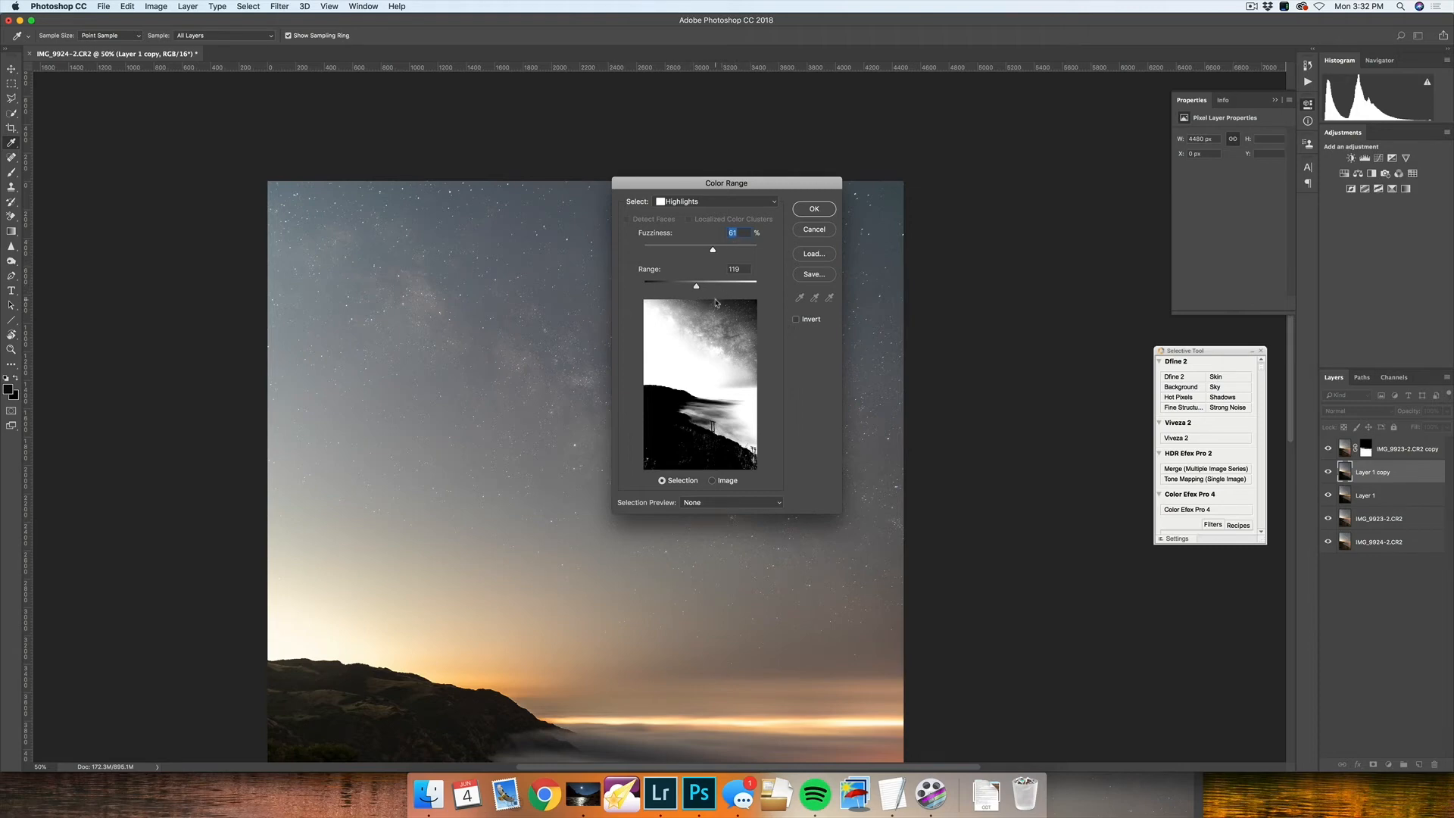
pyautogui.scroll(-2, 598, 324)
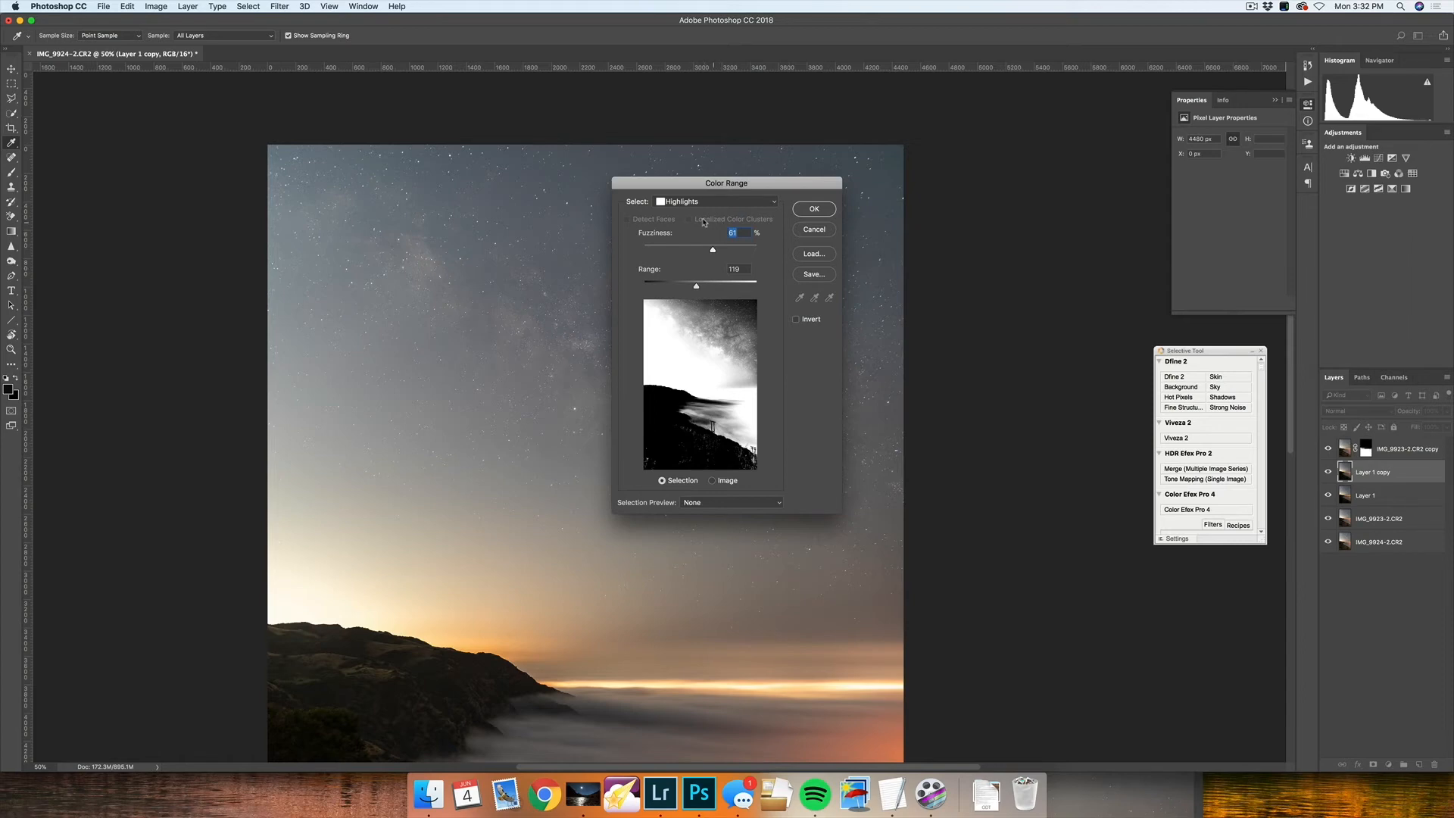
pyautogui.click(814, 209)
# Step: Check the highlight selection around the stars and expand it by 2 pixels
pyautogui.press('z')
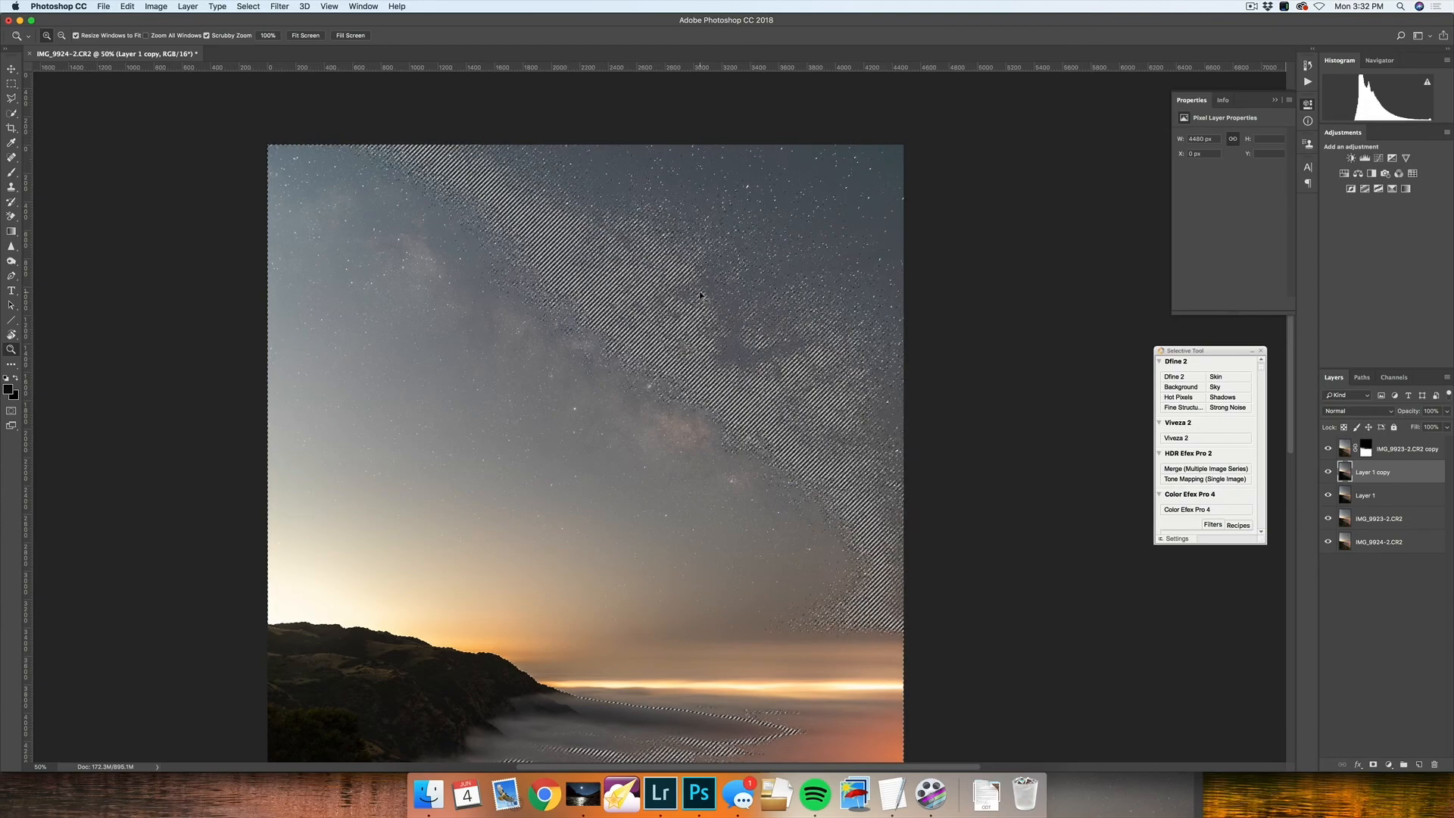
pyautogui.press('super+plus')
pyautogui.press('super+plus')
pyautogui.press('super+plus')
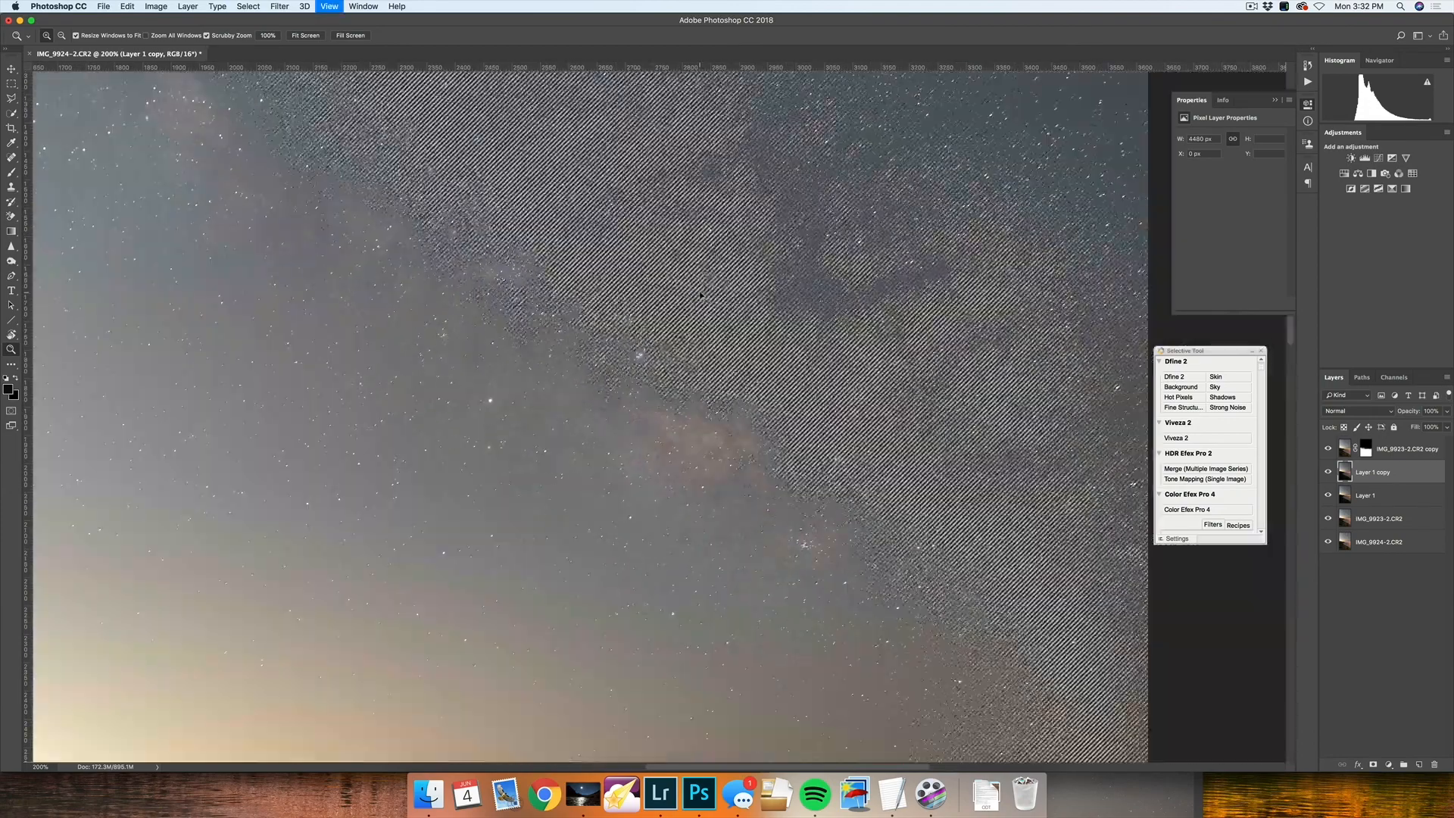
pyautogui.press('super+minus')
pyautogui.press('super+minus')
pyautogui.press('super+minus')
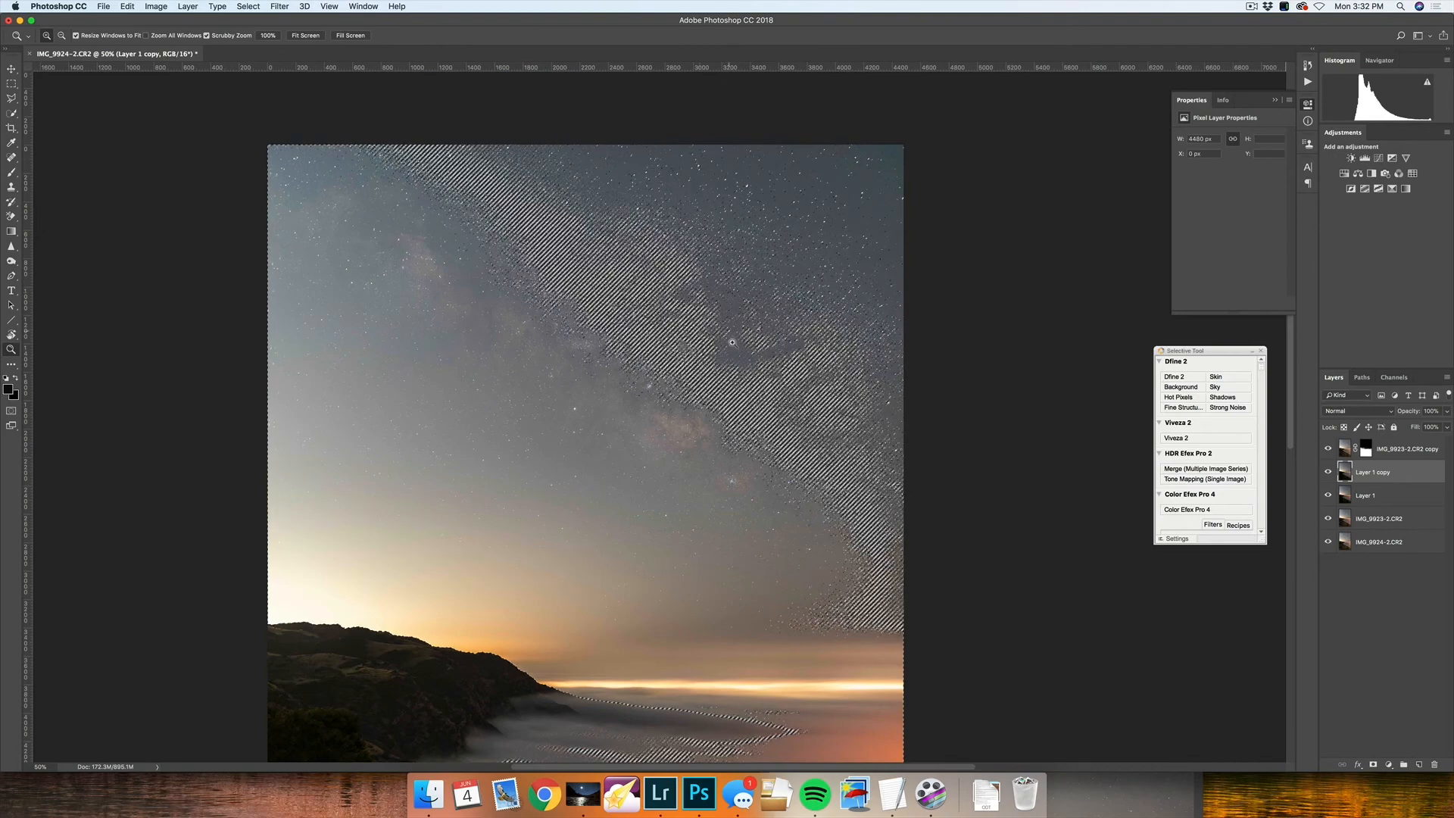
pyautogui.click(248, 6)
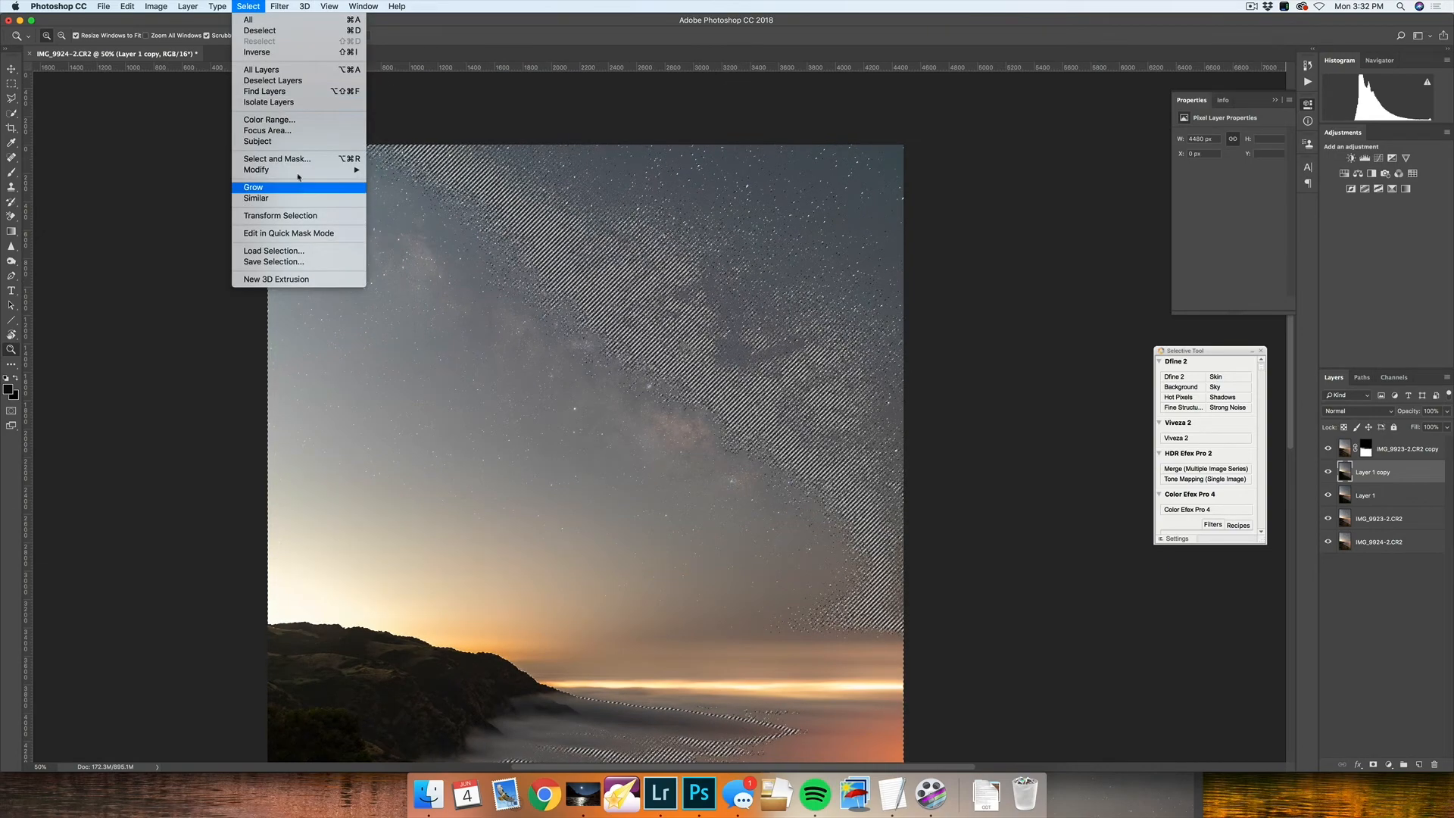
pyautogui.click(394, 196)
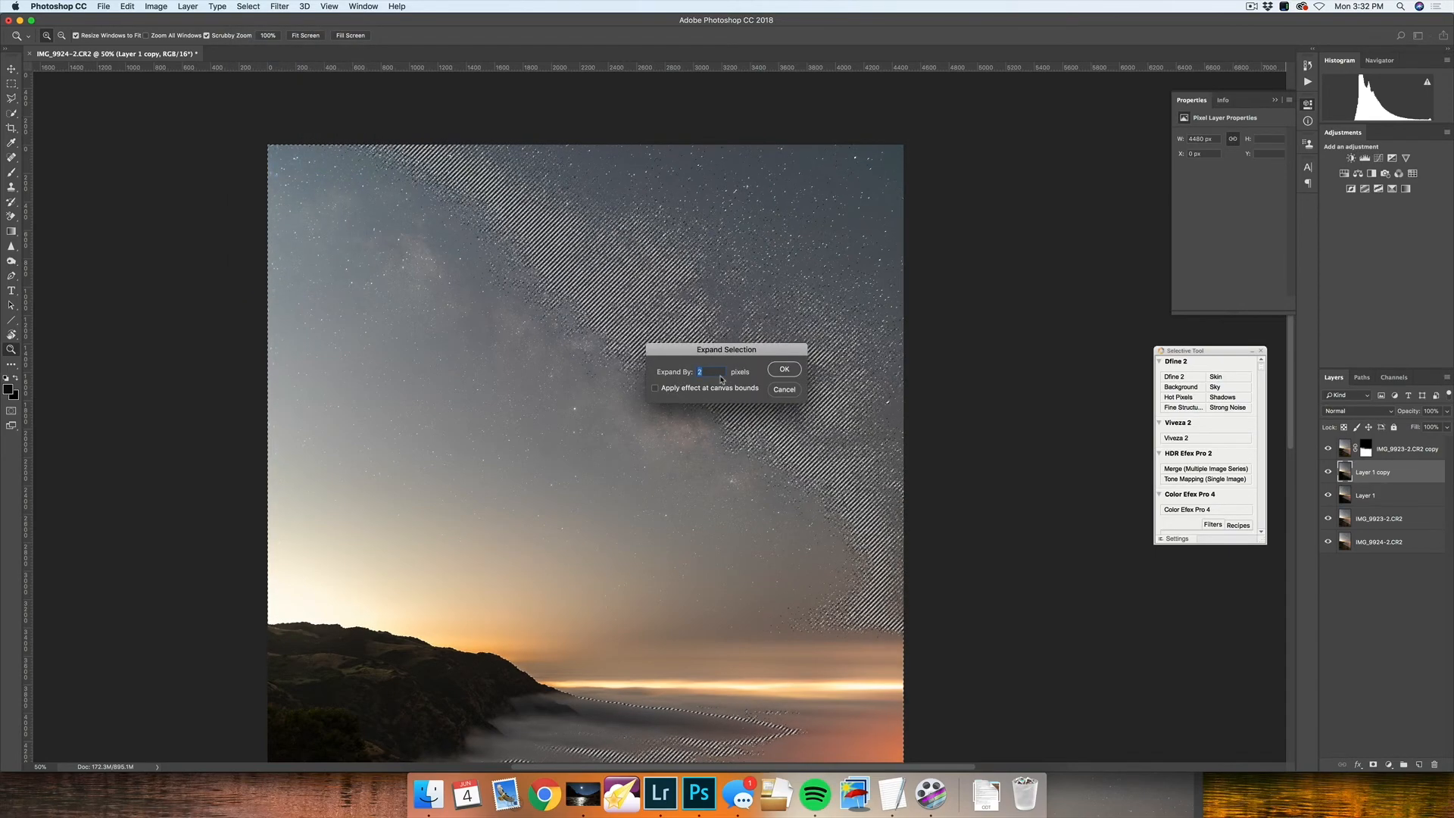
pyautogui.click(784, 369)
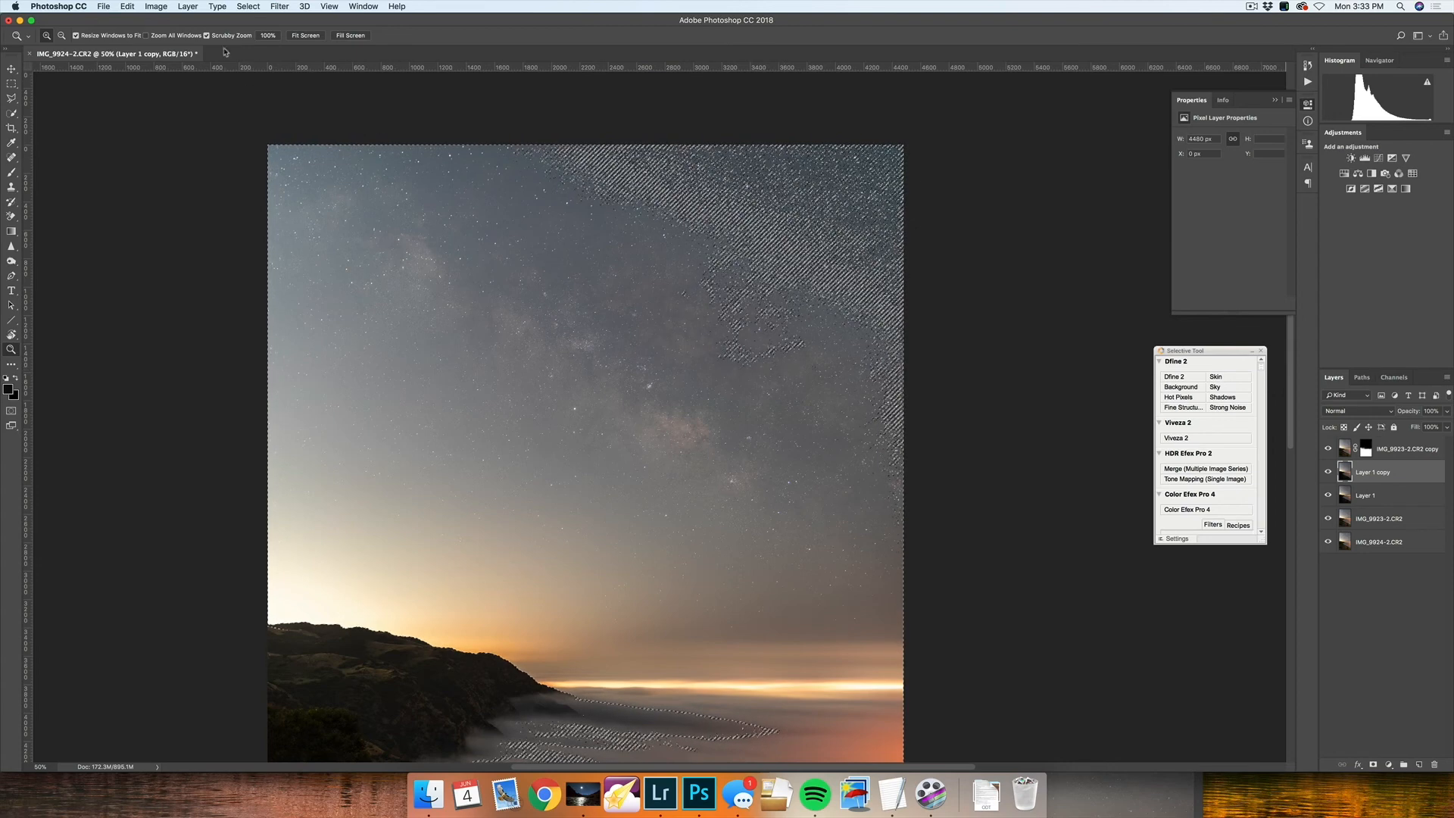
# Step: Feather the expanded highlight selection by 1 pixel
pyautogui.click(248, 6)
pyautogui.moveTo(318, 170)
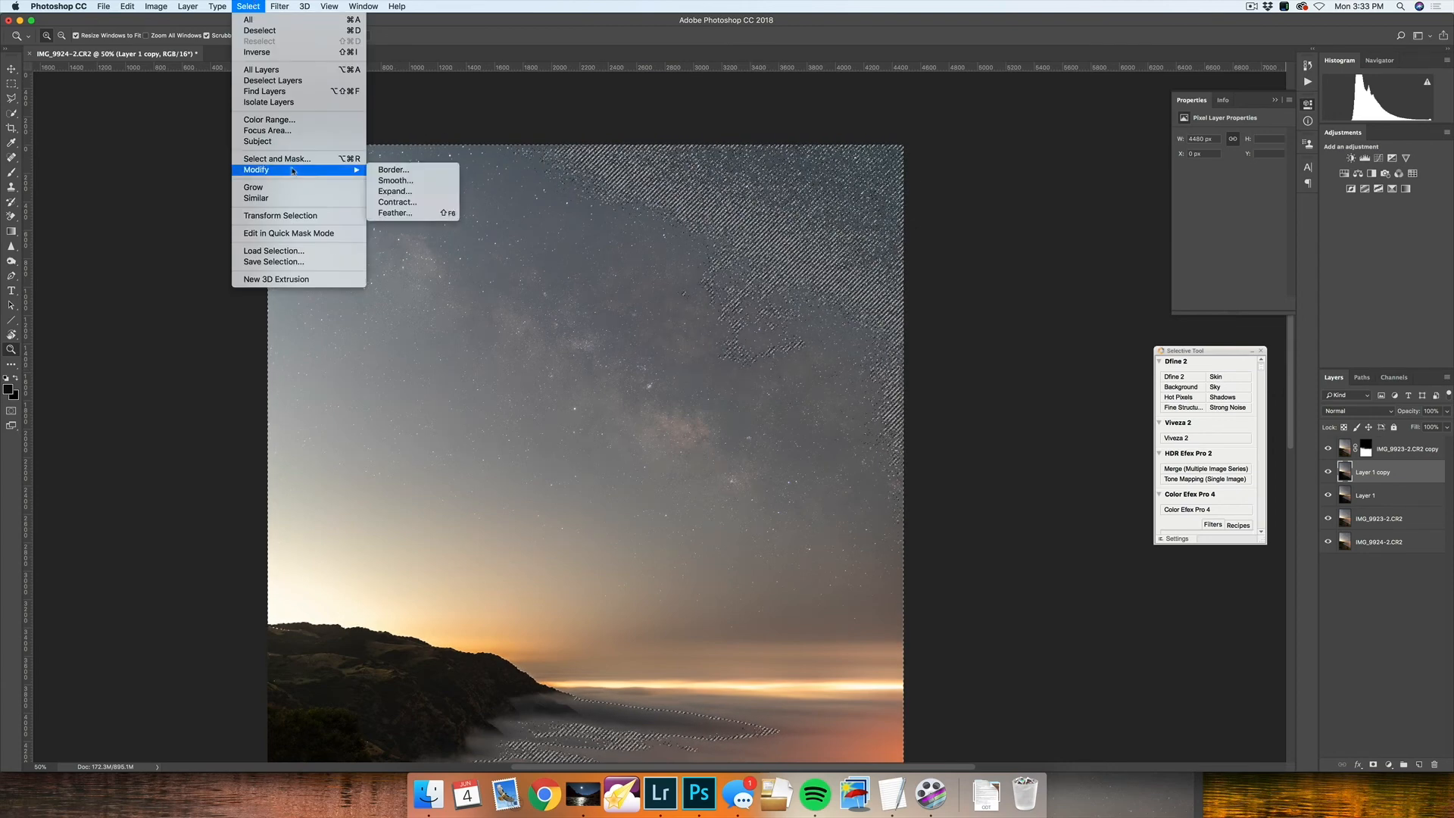
pyautogui.click(393, 213)
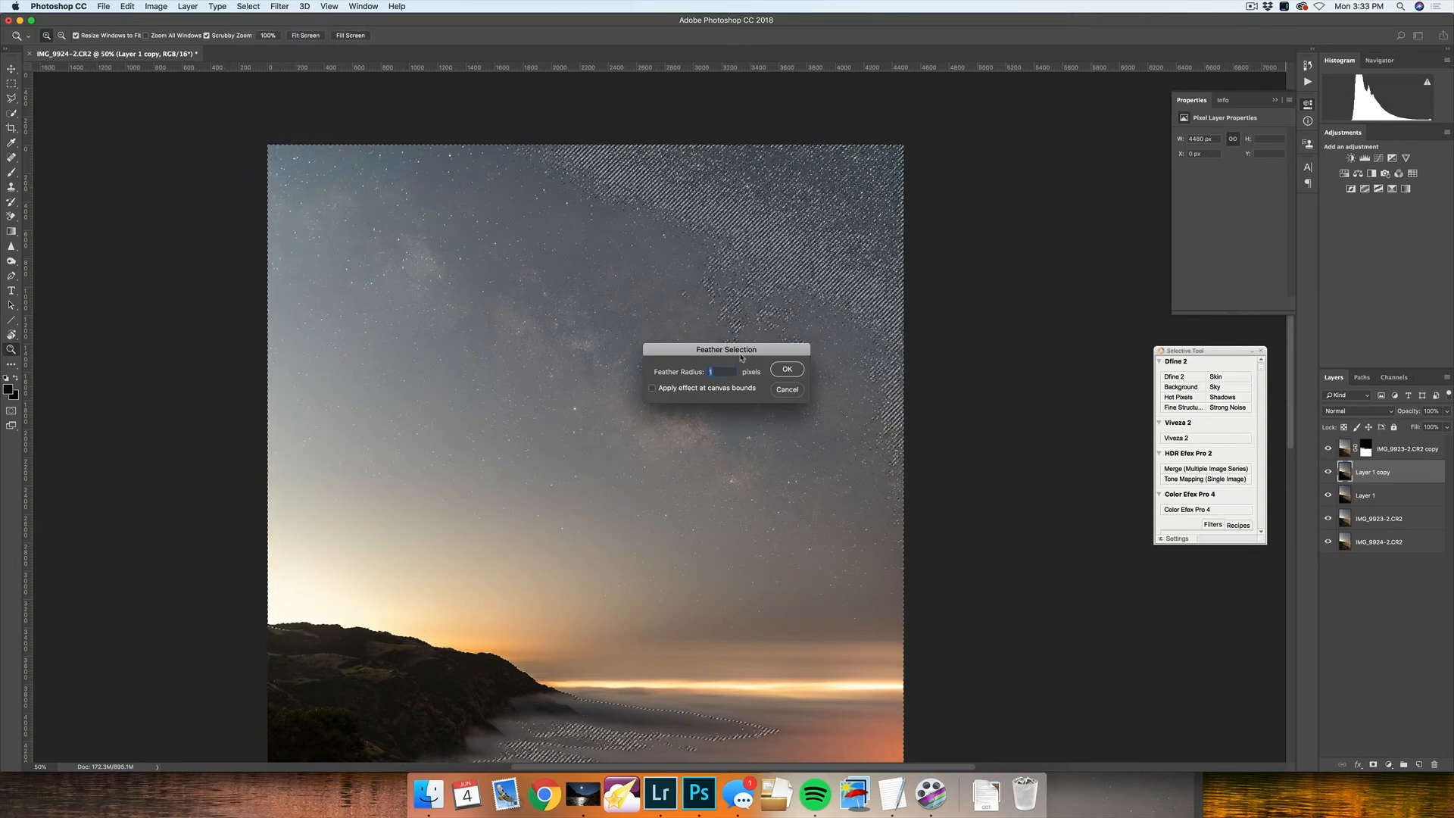
pyautogui.click(794, 370)
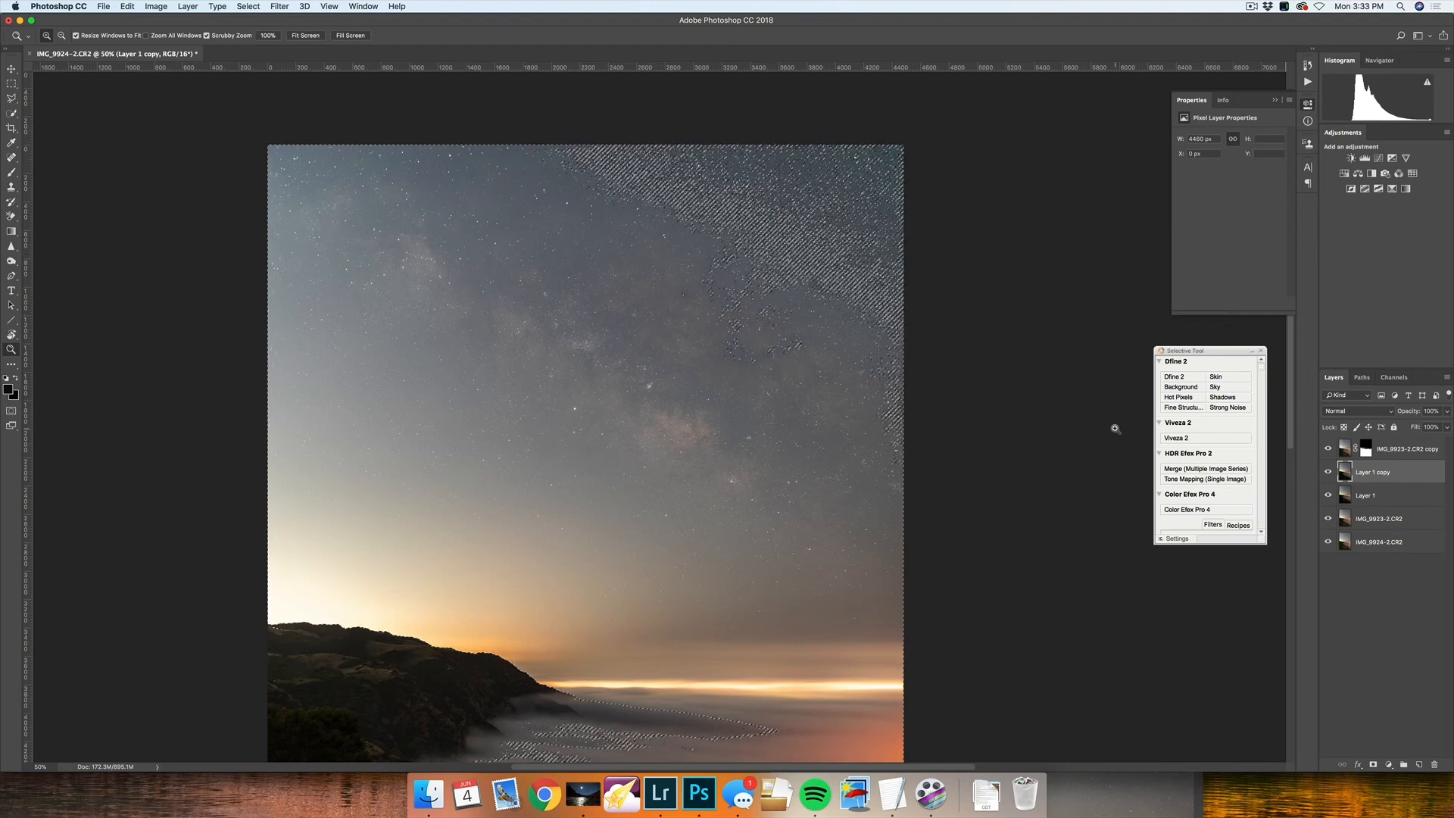
# Step: Apply the Minimum filter to the selected highlights on the Layer 1 copy to shrink the stars
pyautogui.click(285, 9)
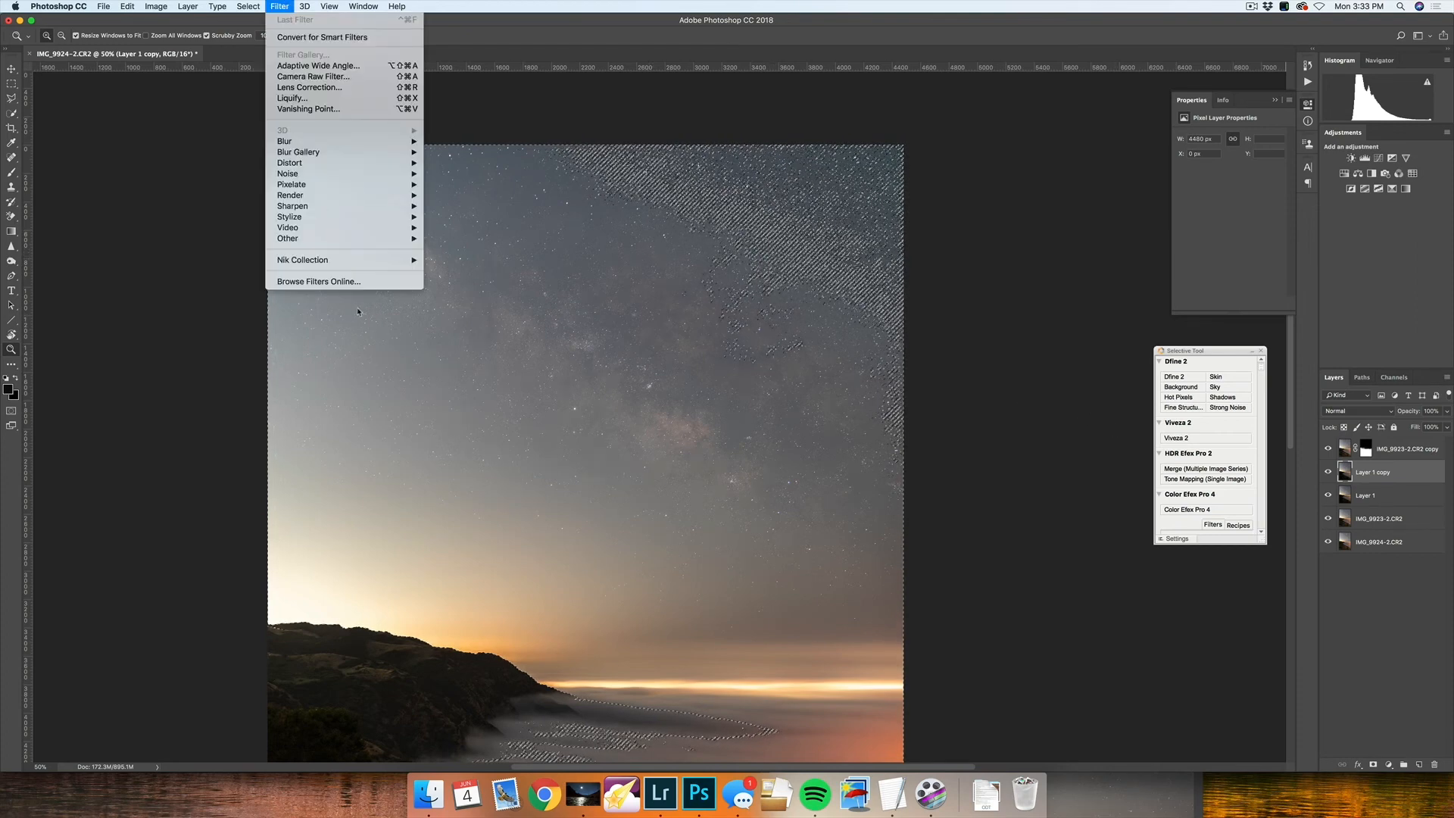
pyautogui.moveTo(354, 240)
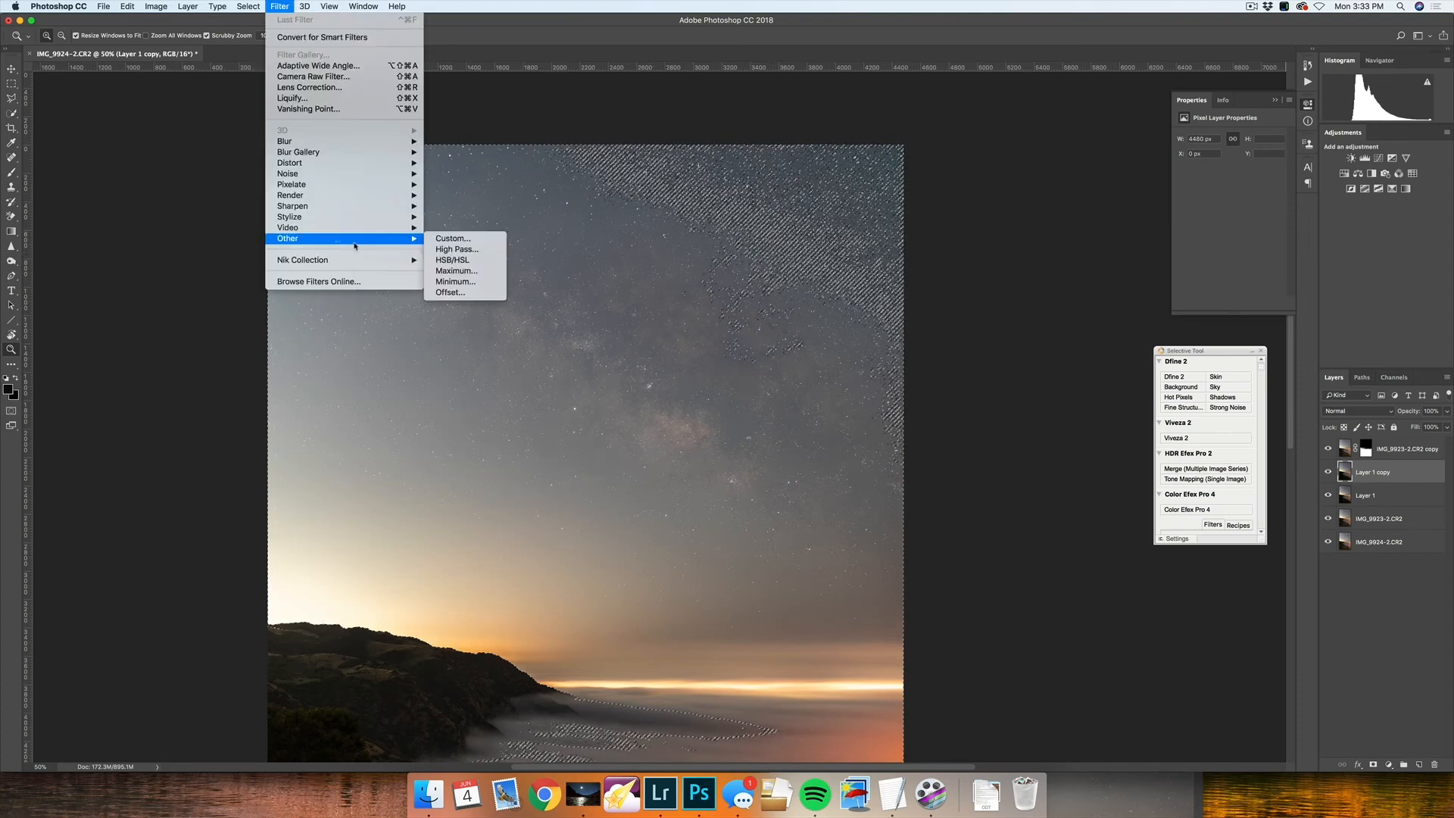
pyautogui.click(467, 284)
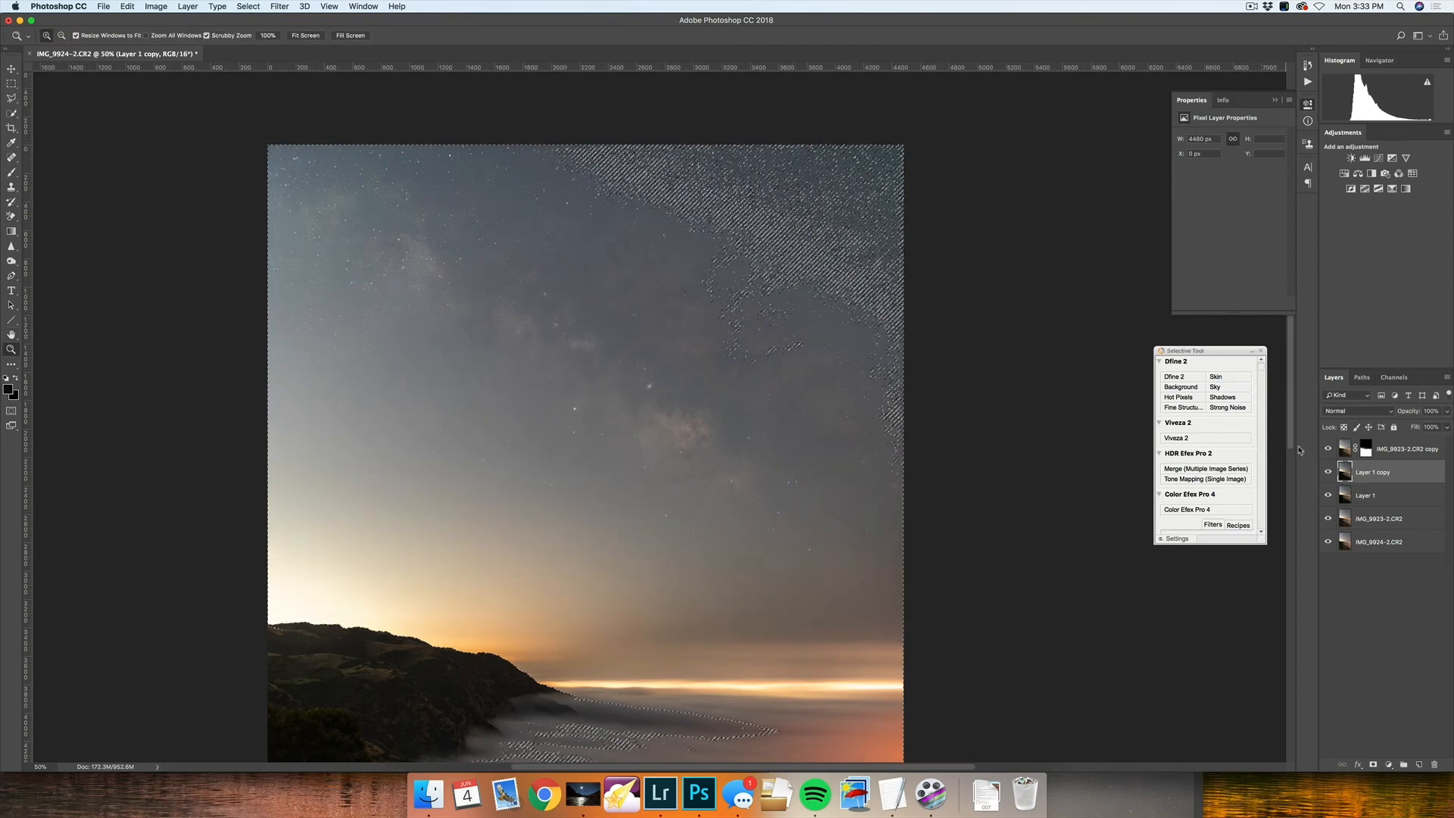
# Step: Deselect the highlights and compare the sky with and without the Layer 1 copy's star reduction
pyautogui.press('super+d')
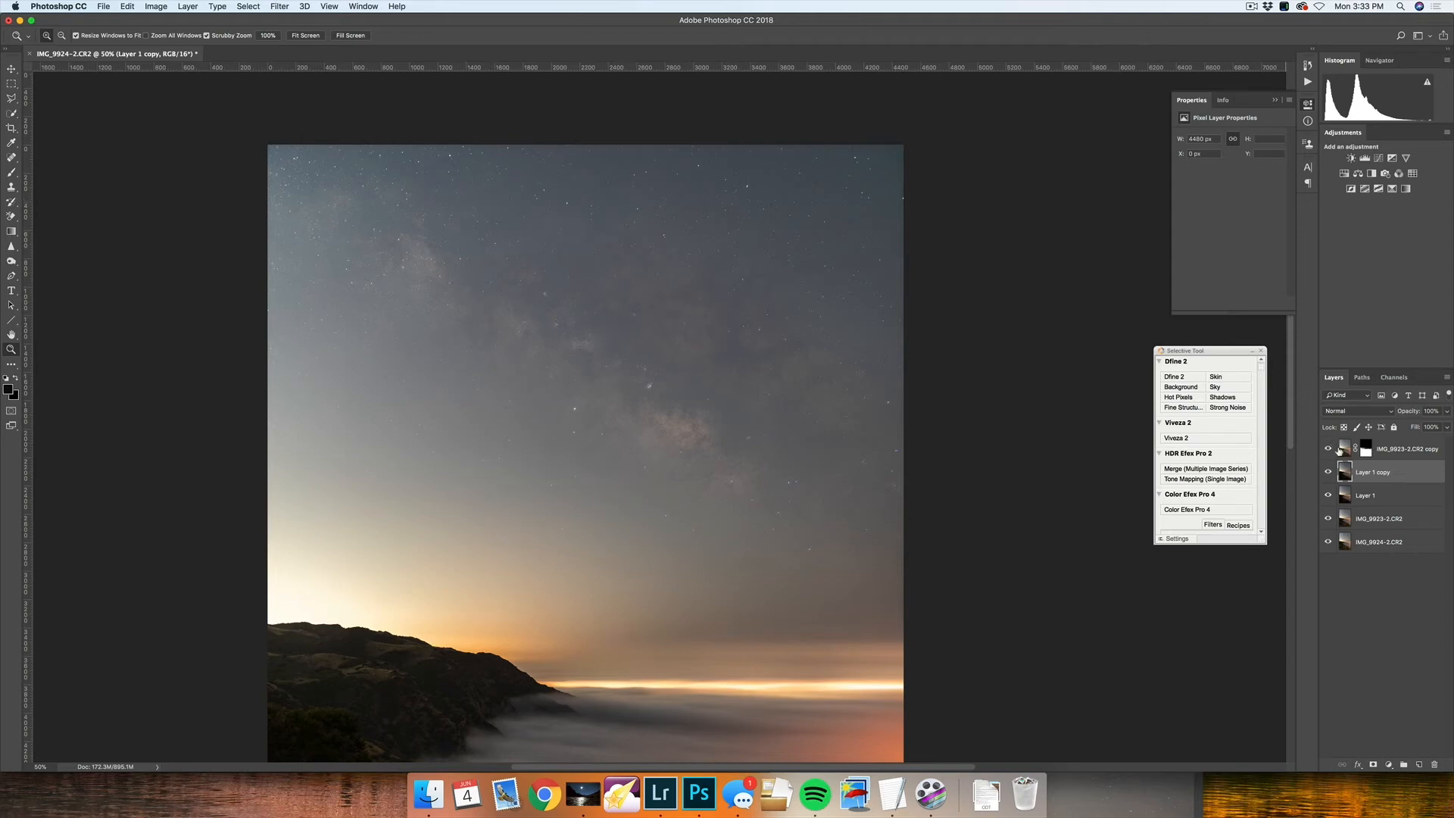
pyautogui.click(1327, 472)
pyautogui.click(1327, 472)
pyautogui.click(1327, 472)
pyautogui.click(1328, 471)
pyautogui.click(1327, 472)
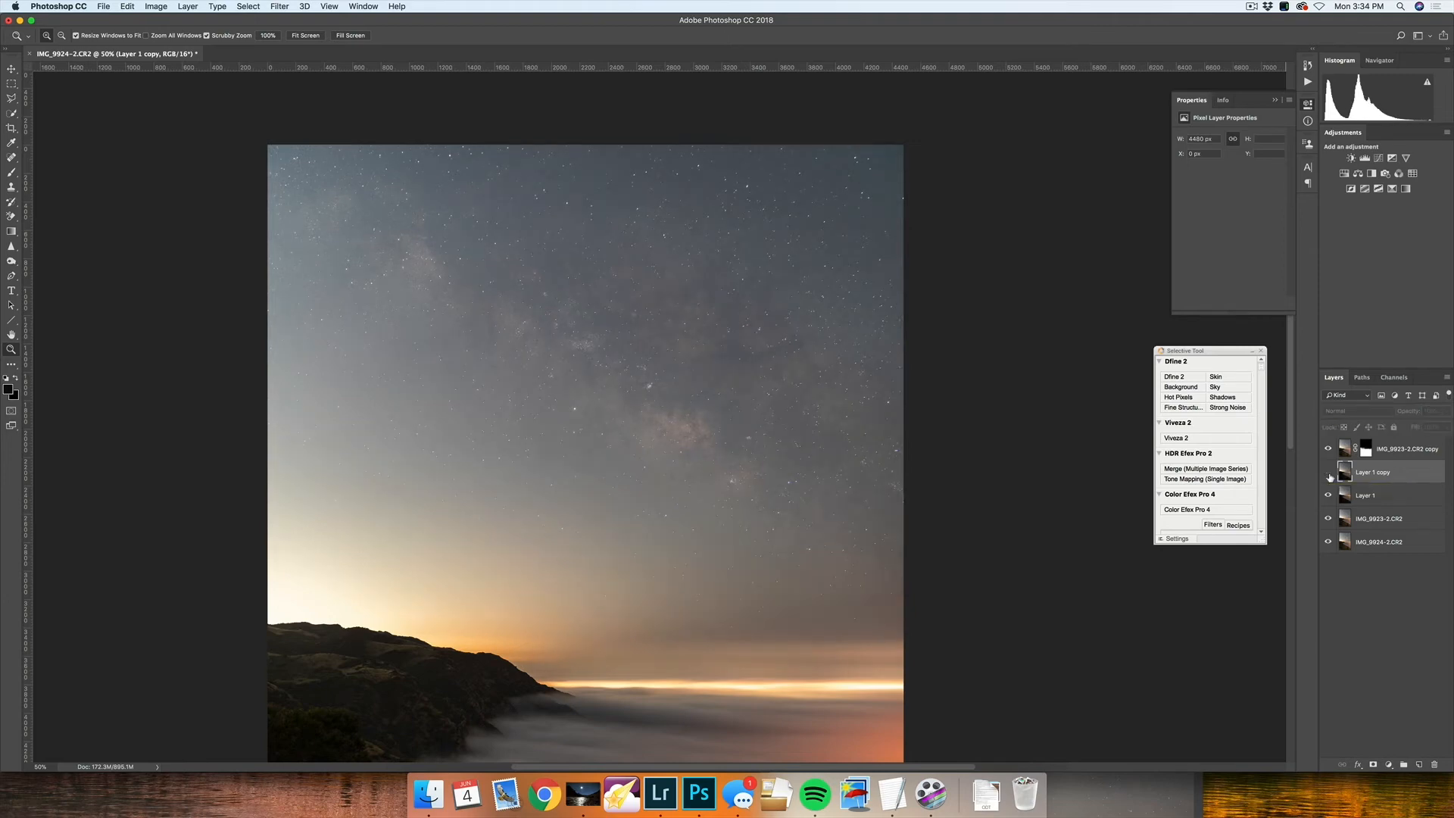
pyautogui.click(1327, 472)
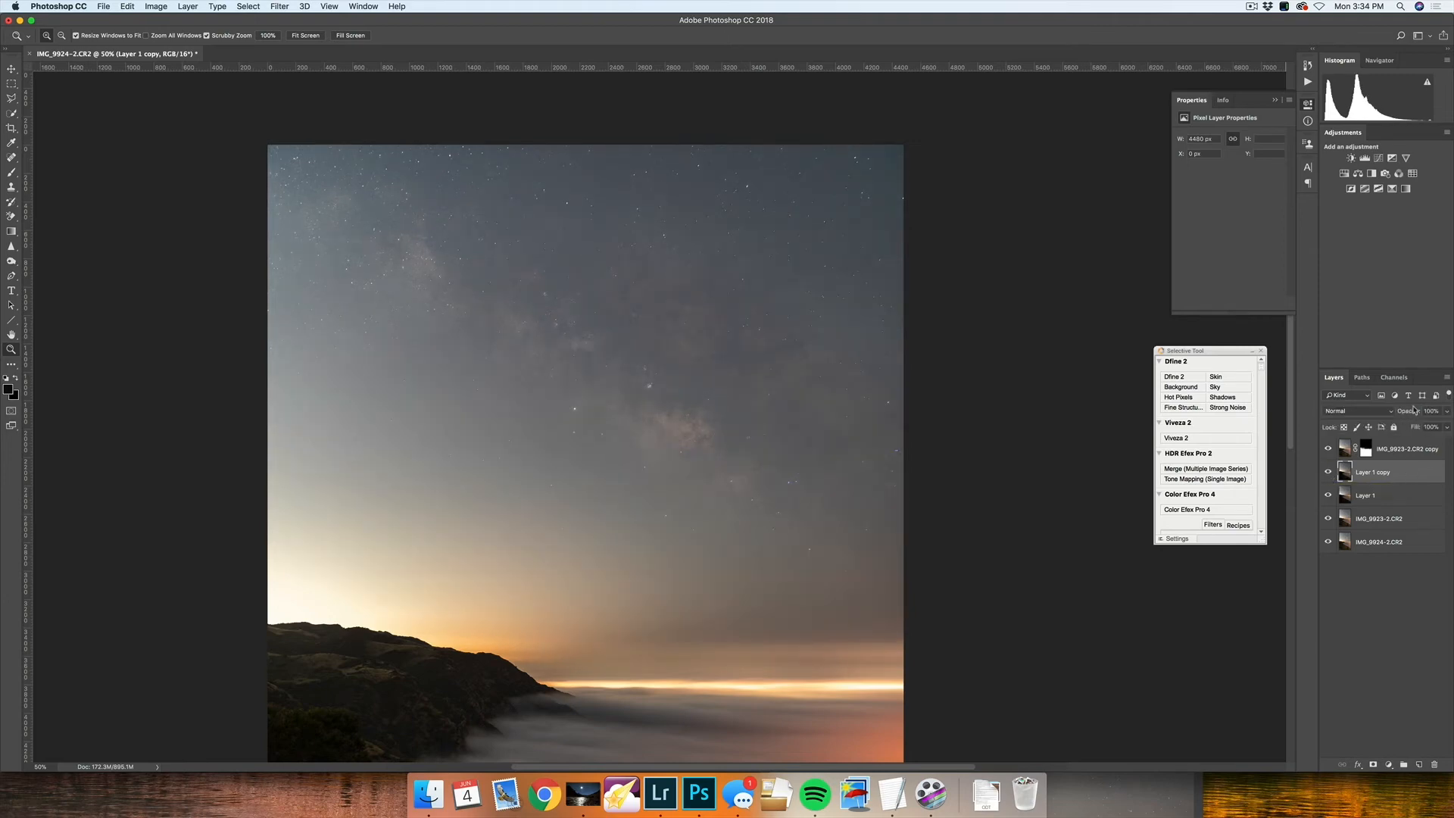
# Step: Set the Layer 1 copy's opacity to 70% and compare the star reduction up close with the layer hidden and shown
pyautogui.moveTo(1413, 413)
pyautogui.mouseDown()
pyautogui.moveTo(1398, 415)
pyautogui.moveTo(1417, 414)
pyautogui.mouseUp()
pyautogui.scroll(-2, 645, 371)
pyautogui.hscroll(2, 645, 372)
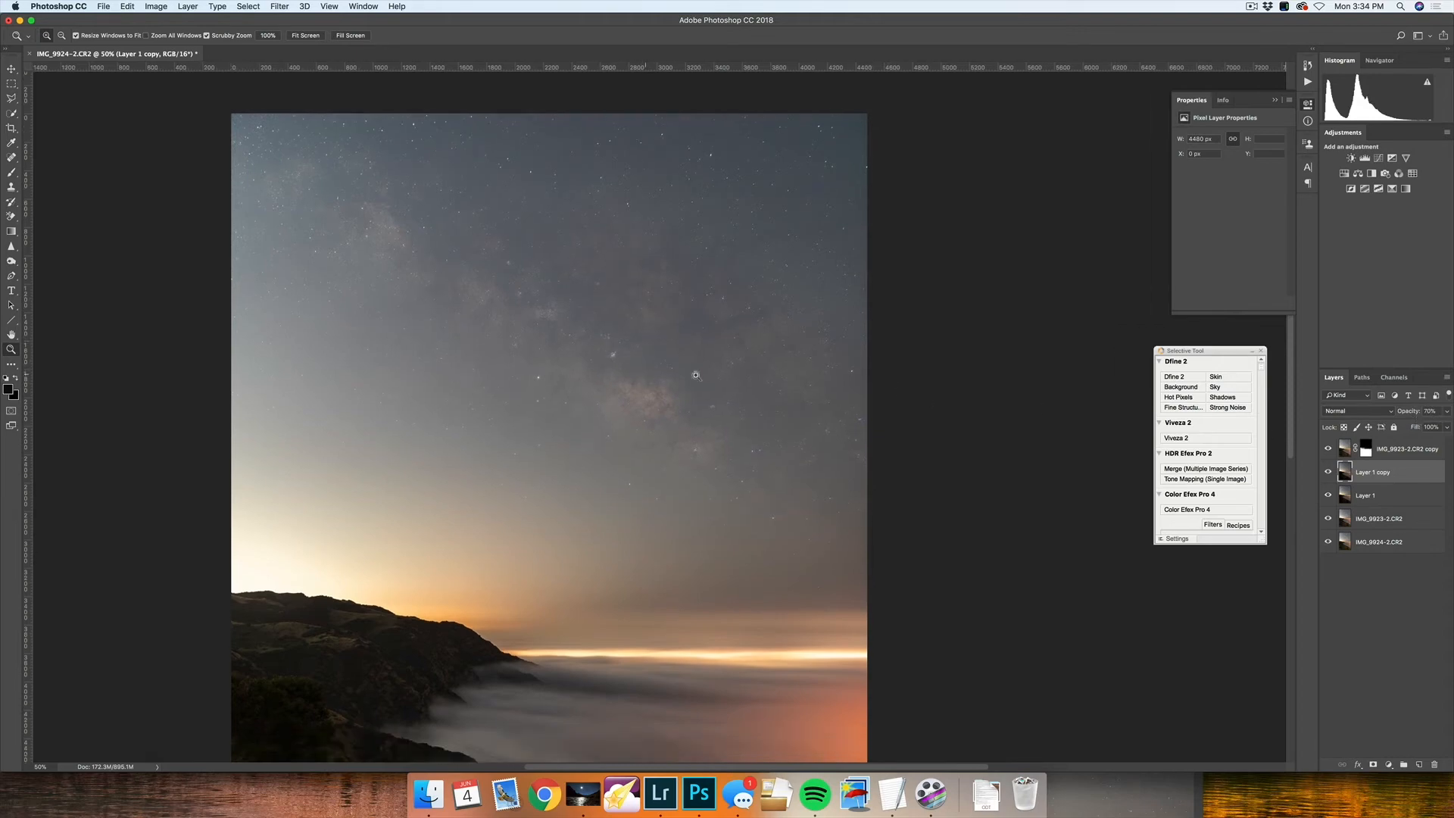
pyautogui.moveTo(699, 354); pyautogui.dragTo(763, 395)
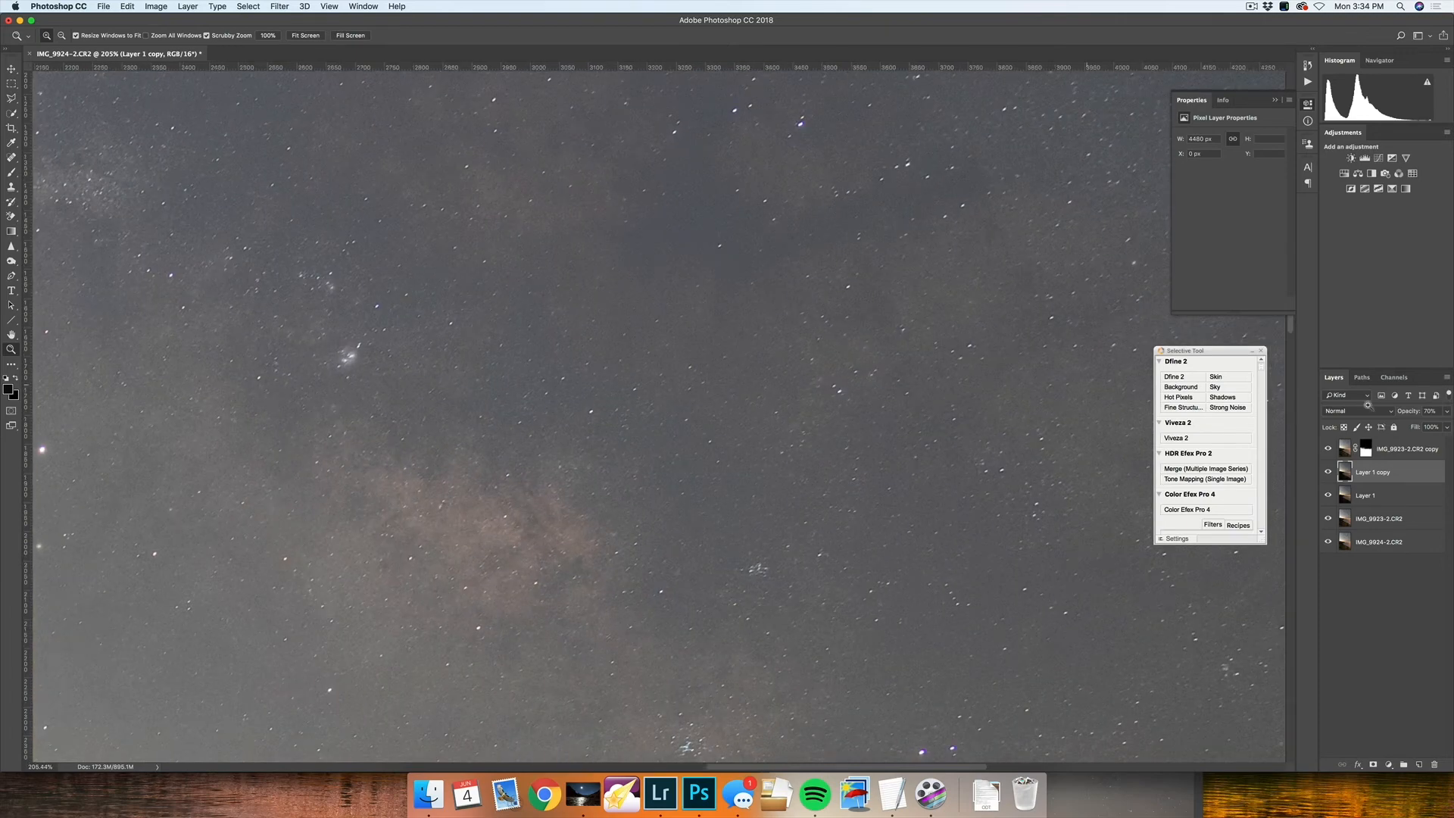
pyautogui.moveTo(1404, 412); pyautogui.dragTo(1451, 410)
pyautogui.click(1327, 472)
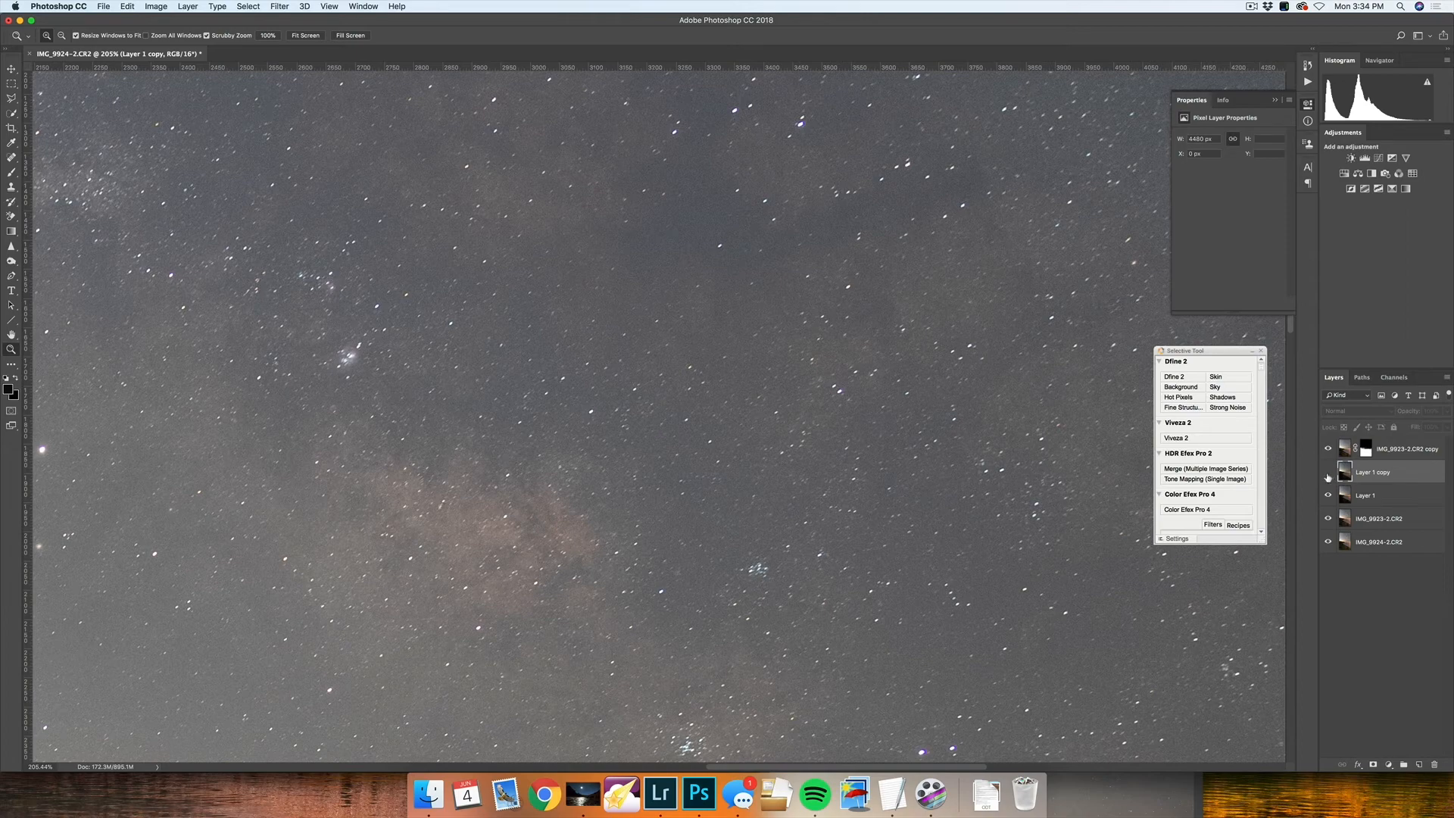
pyautogui.click(1327, 472)
pyautogui.moveTo(1416, 413); pyautogui.dragTo(1405, 413)
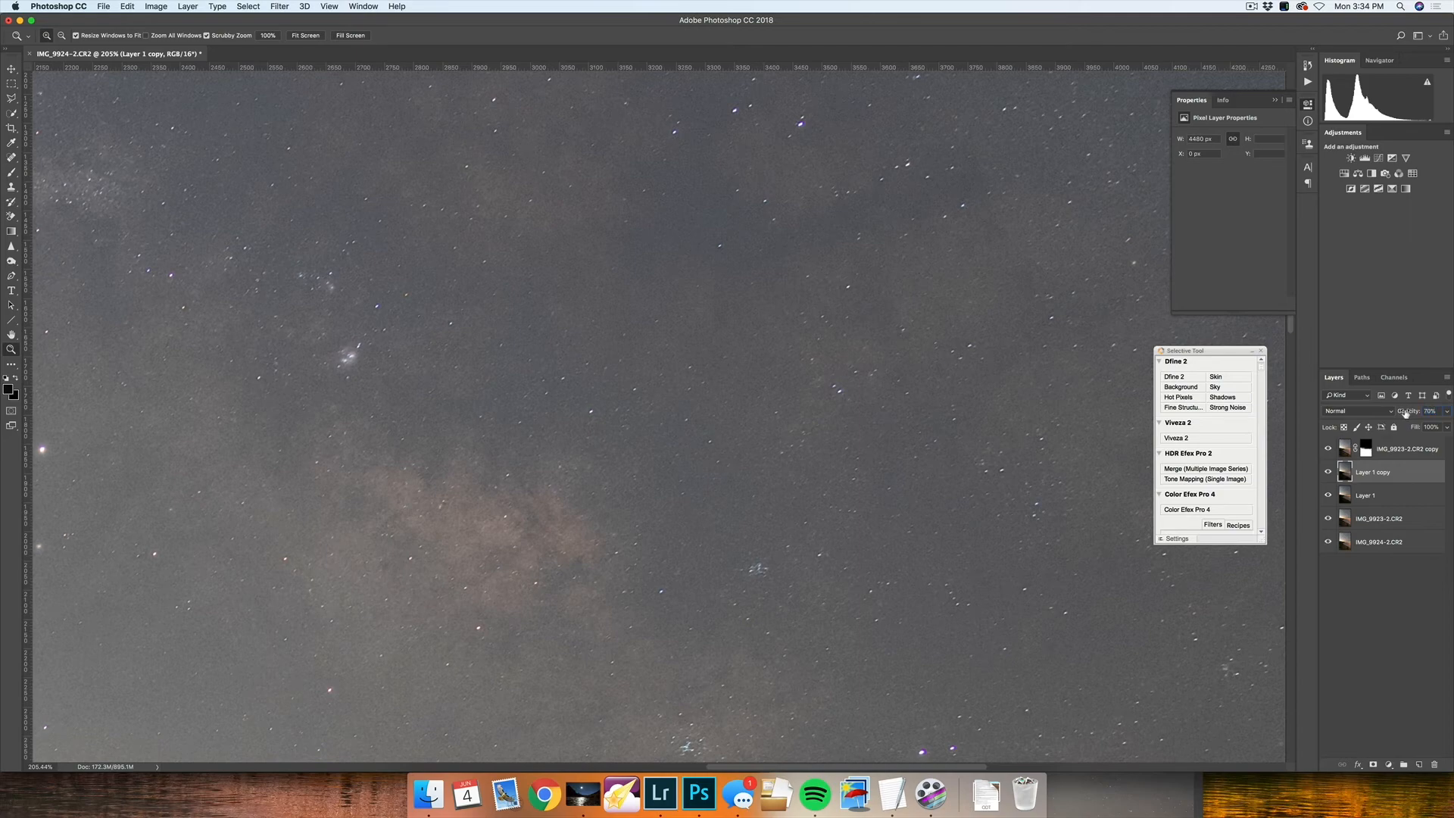
# Step: Lower the Layer 1 copy's opacity to 53% to soften the star reduction
pyautogui.press('super+minus')
pyautogui.press('super+minus')
pyautogui.press('super+minus')
pyautogui.press('super+minus')
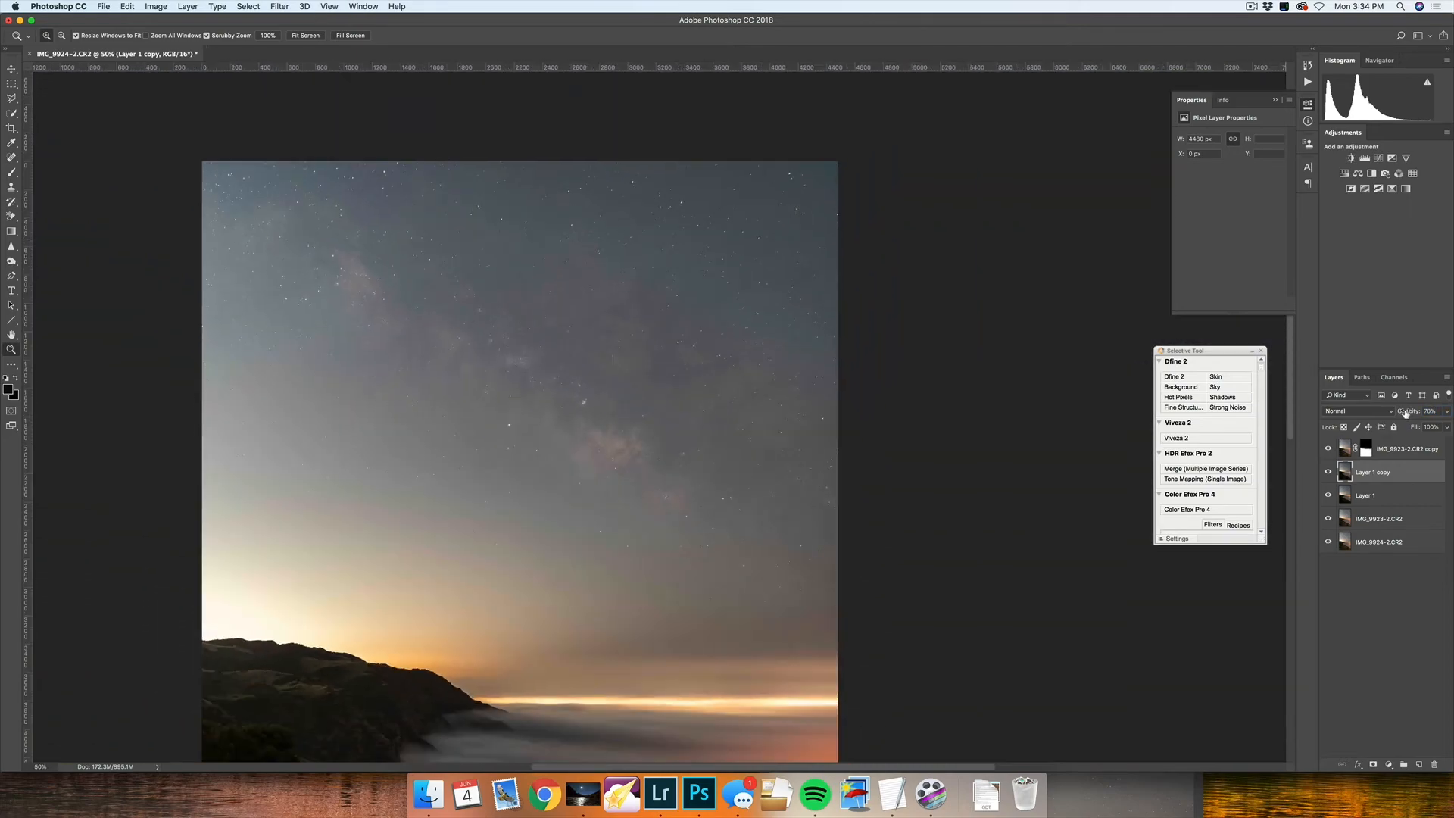
pyautogui.moveTo(1408, 412); pyautogui.dragTo(1410, 413)
pyautogui.hscroll(-5, 1030, 435)
pyautogui.scroll(-3, 1030, 435)
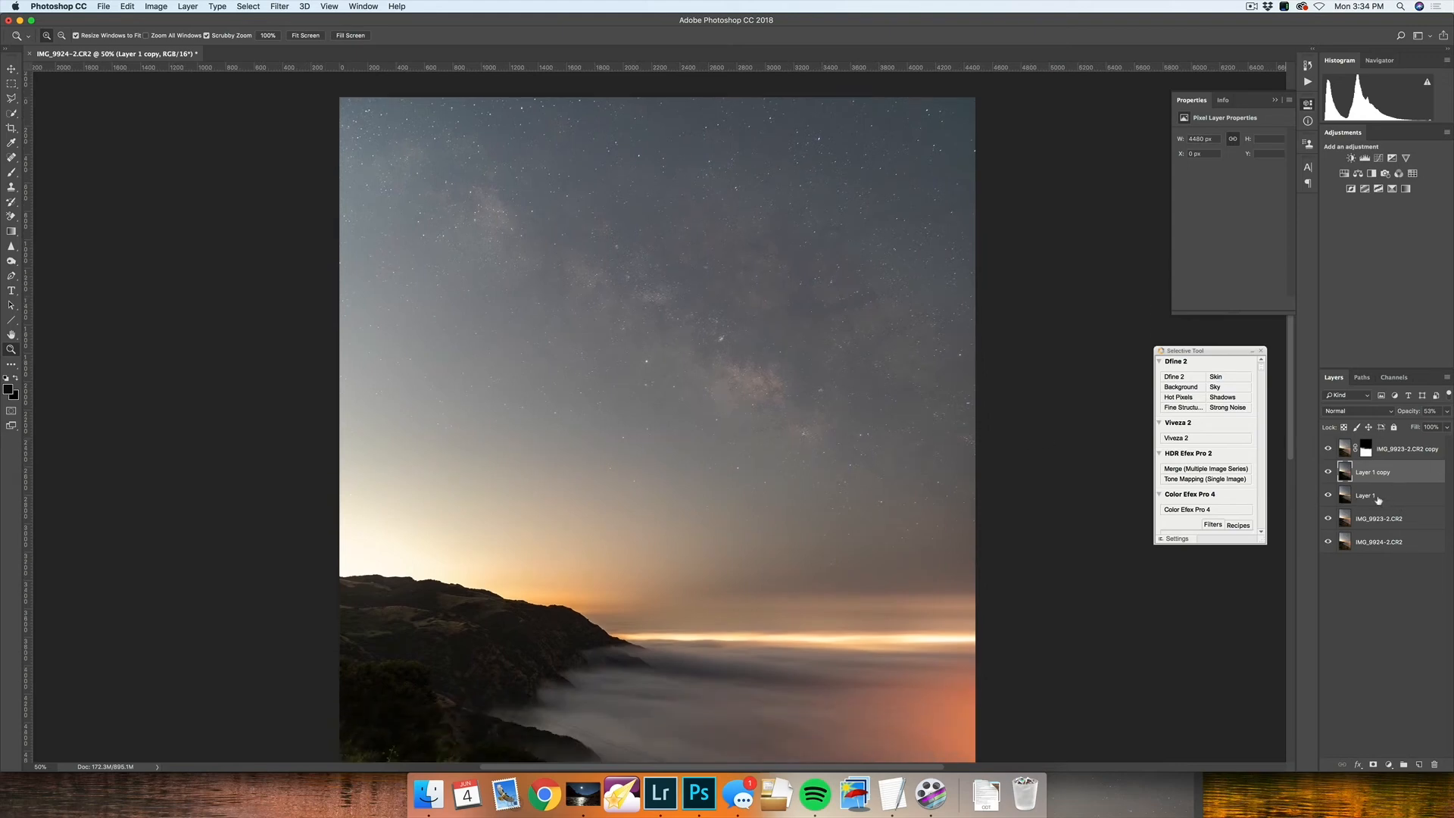
# Step: Merge the Layer 1 copy with Layer 1 into a single sky layer
pyautogui.keyDown('shift'); pyautogui.click(1379, 497); pyautogui.keyUp('shift')
pyautogui.rightClick(1370, 475)
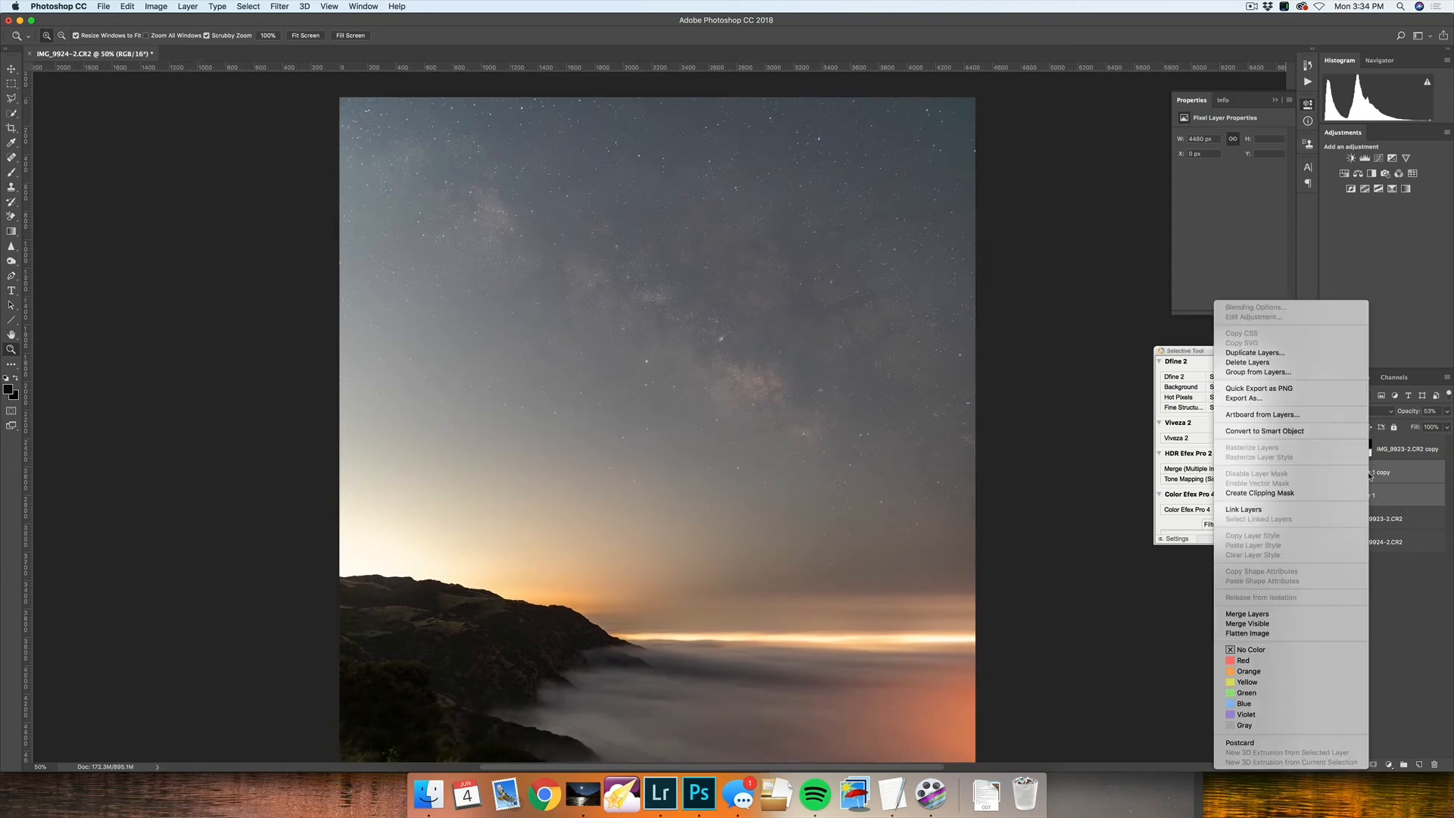
pyautogui.click(1269, 614)
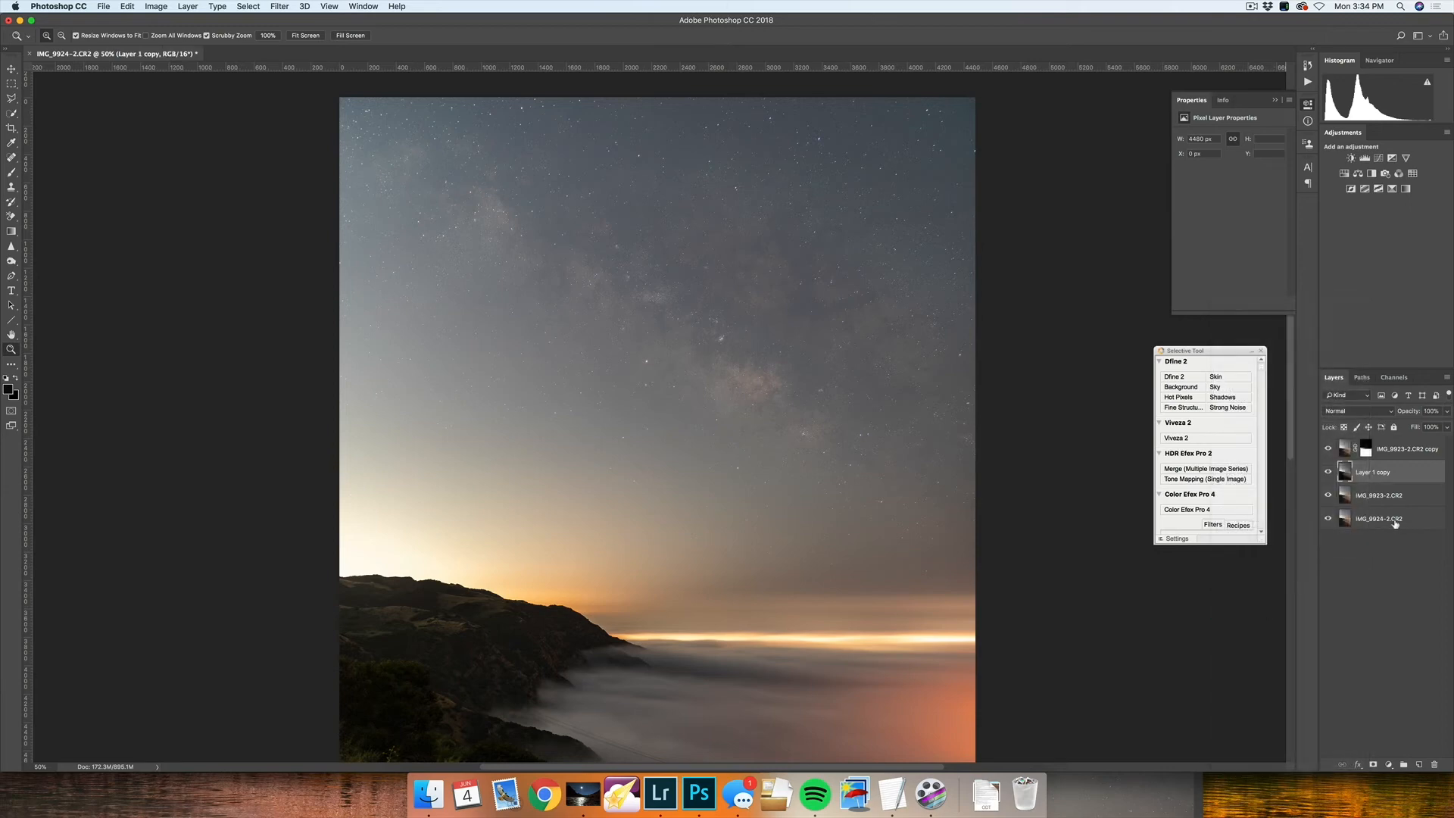
# Step: Compare the whole image with and without the masked foreground layer at the top of the stack
pyautogui.scroll(-3, 850, 435)
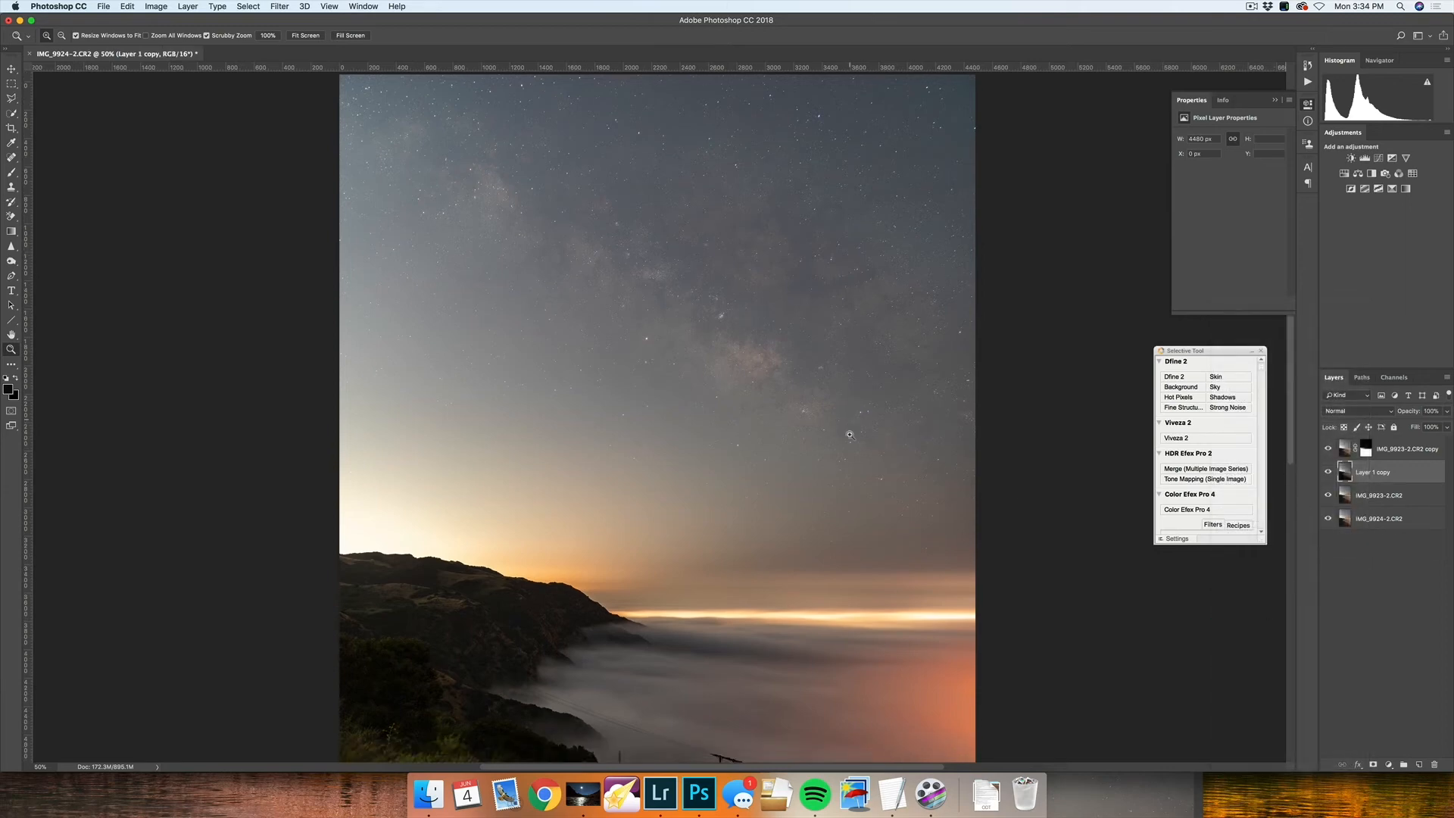
pyautogui.press('super+minus')
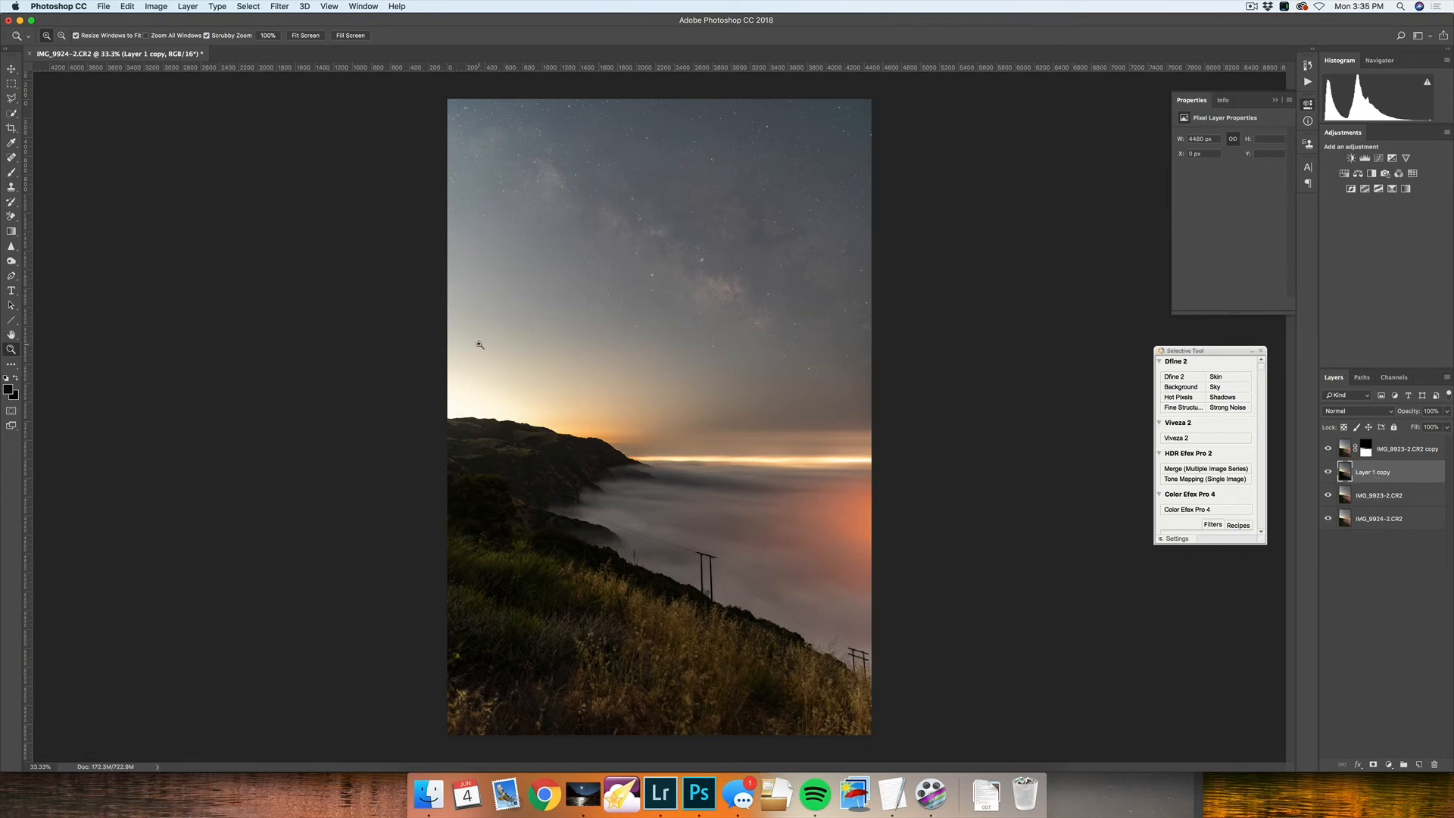
pyautogui.click(1329, 449)
pyautogui.click(1329, 450)
pyautogui.click(1329, 450)
pyautogui.click(1329, 450)
pyautogui.click(1329, 449)
pyautogui.click(1329, 449)
# Step: Review the Dodge and Burn tools with their range set to Highlights
pyautogui.click(11, 247)
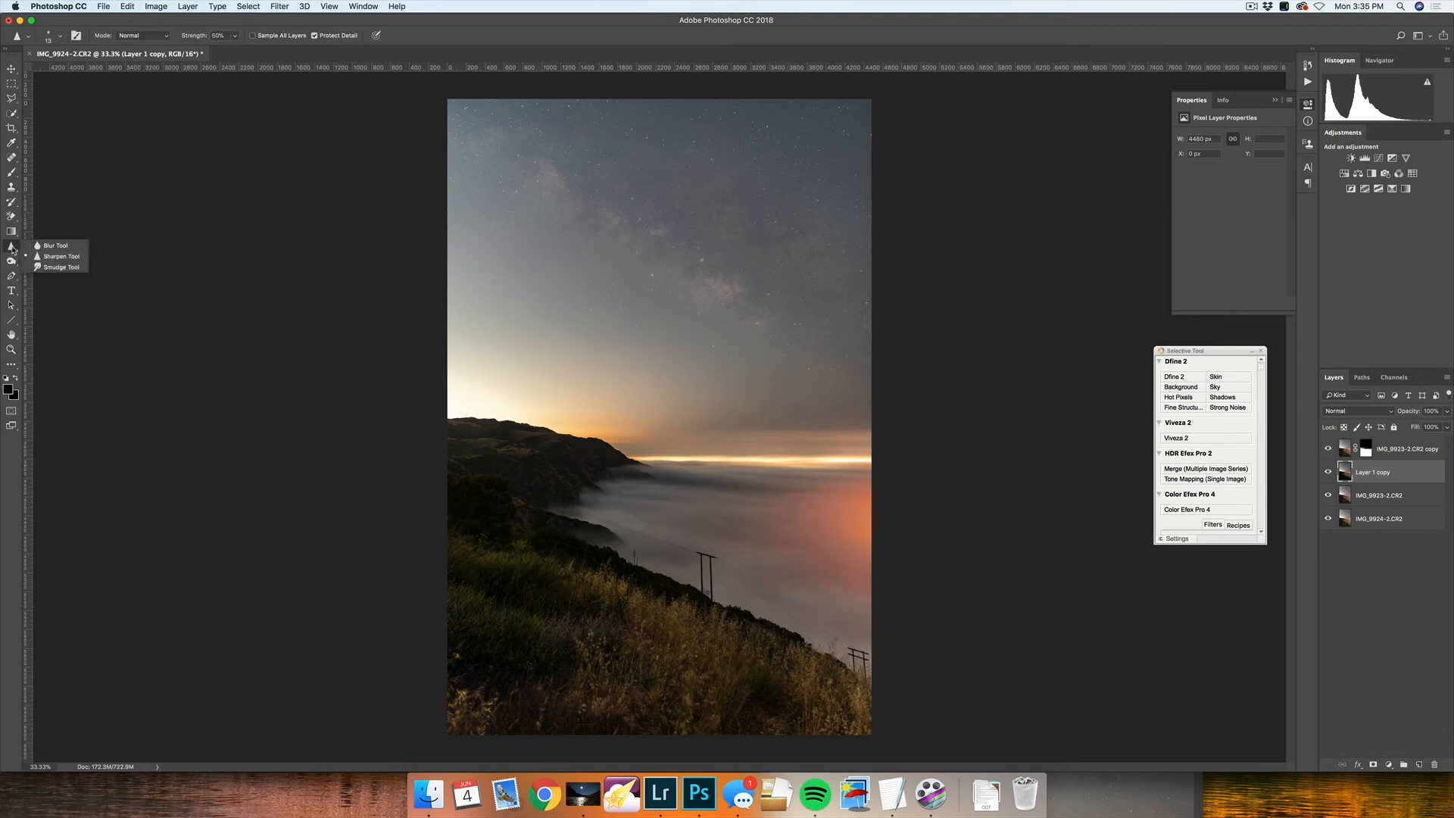
pyautogui.click(12, 262)
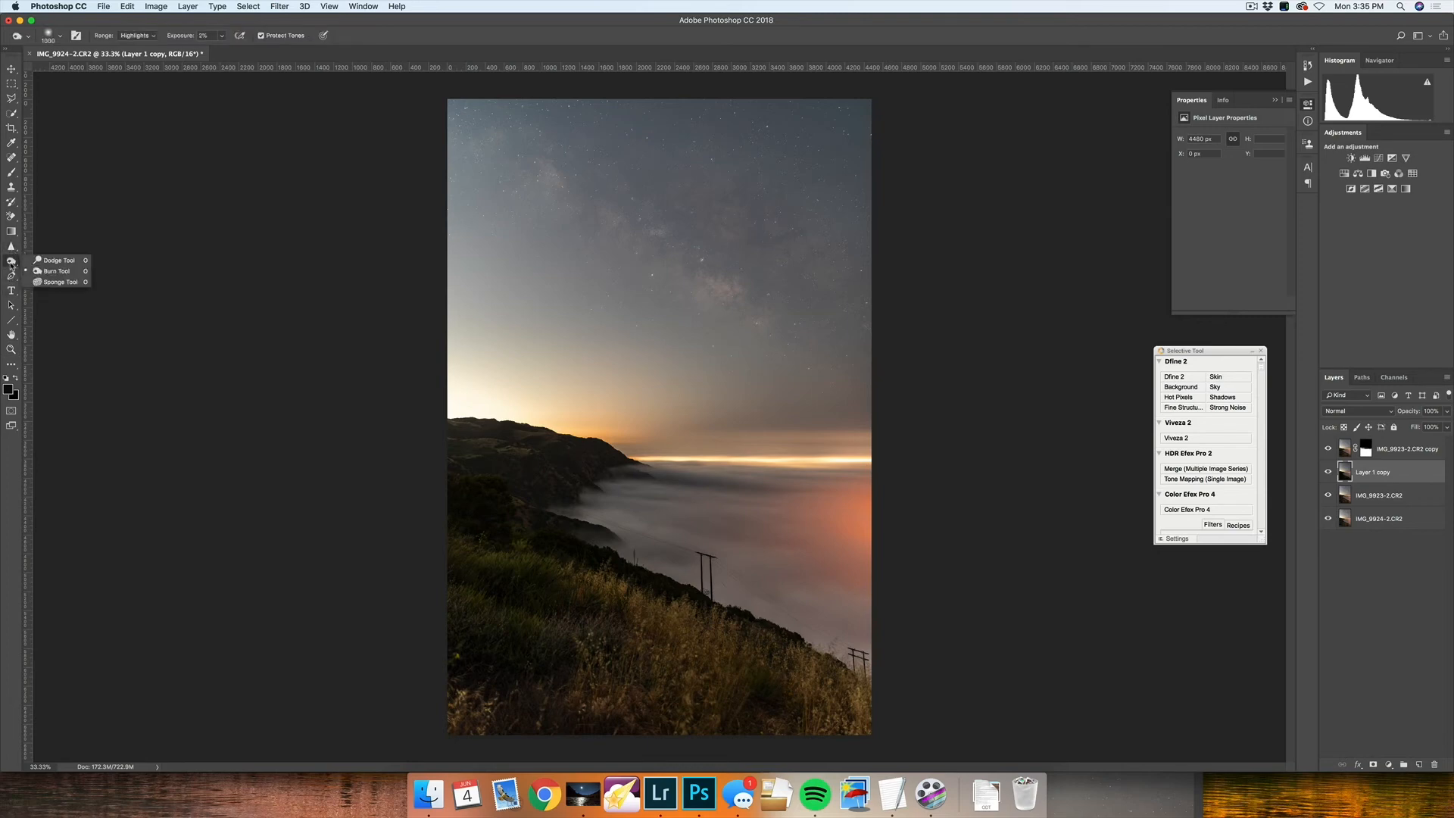
pyautogui.click(57, 262)
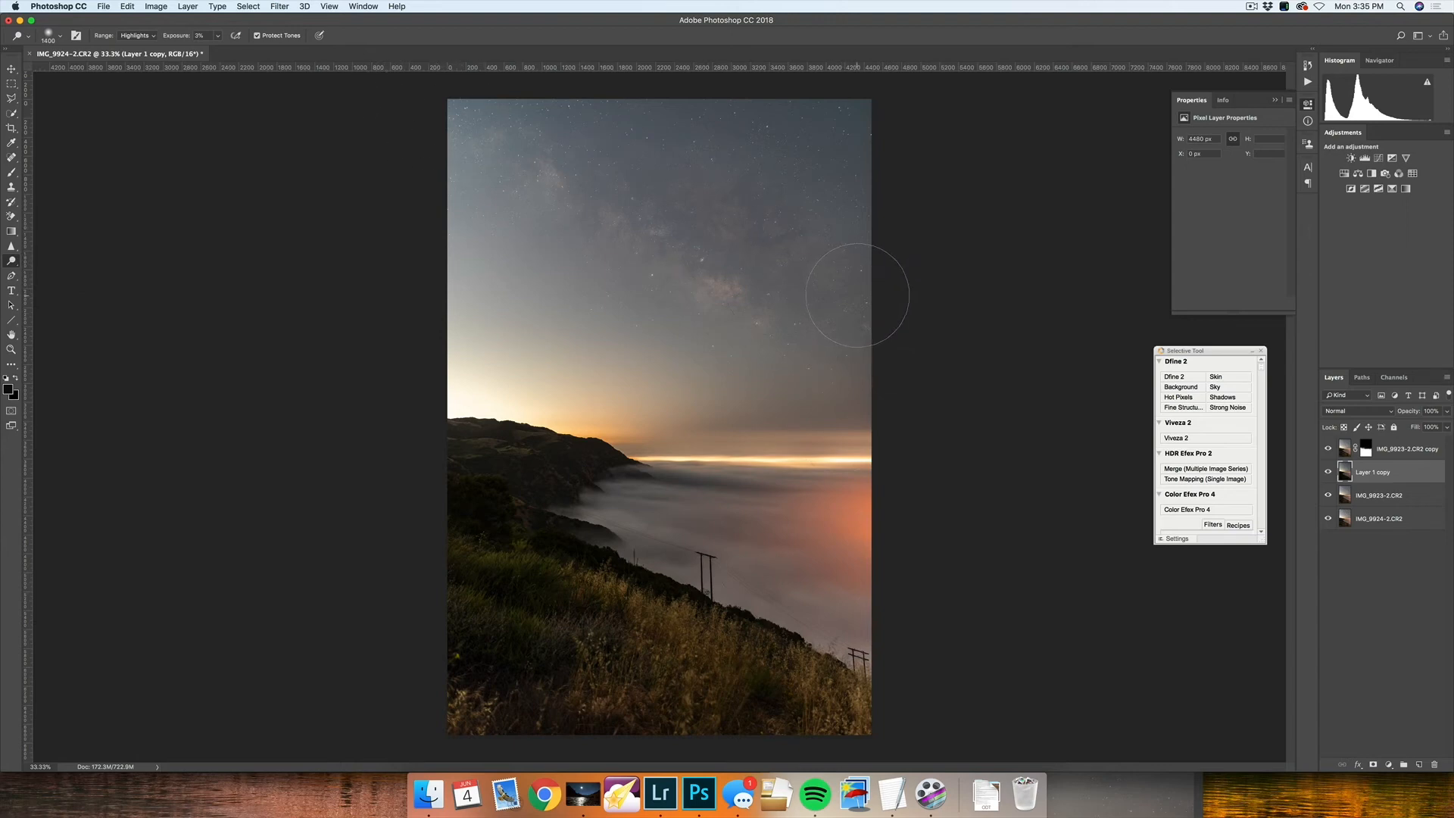
pyautogui.click(138, 36)
pyautogui.click(136, 34)
pyautogui.click(12, 260)
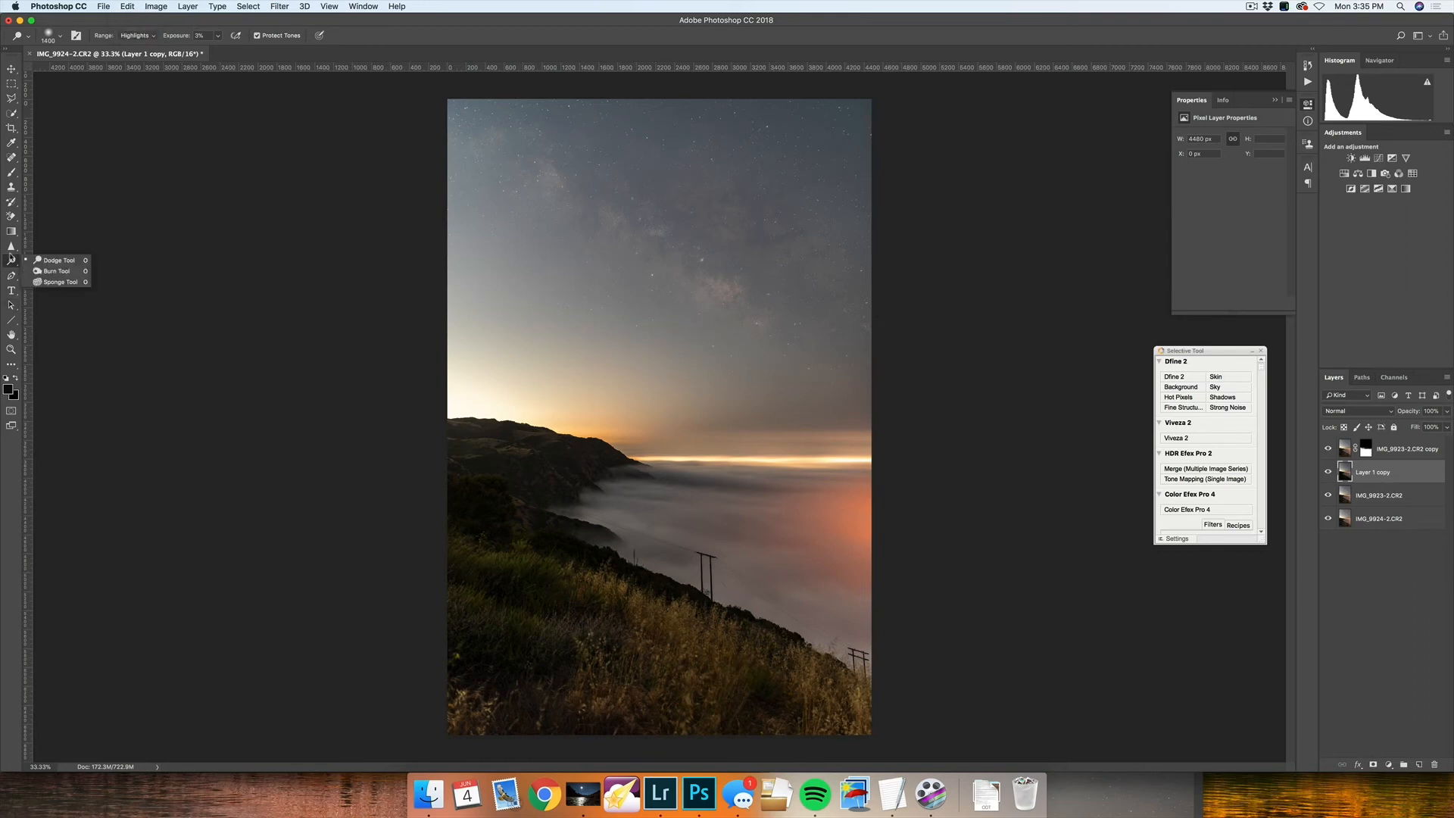
pyautogui.click(57, 271)
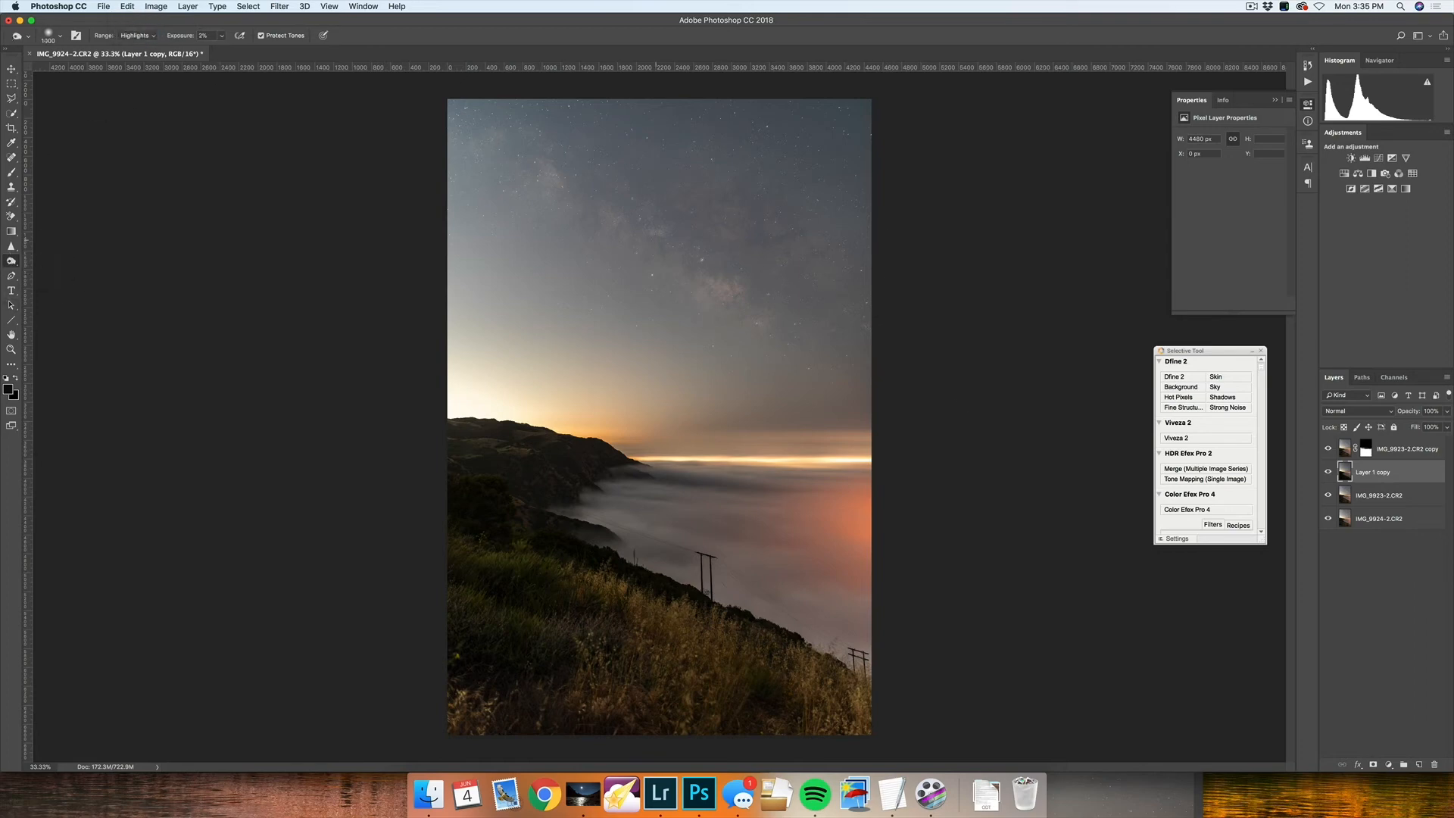
pyautogui.click(155, 36)
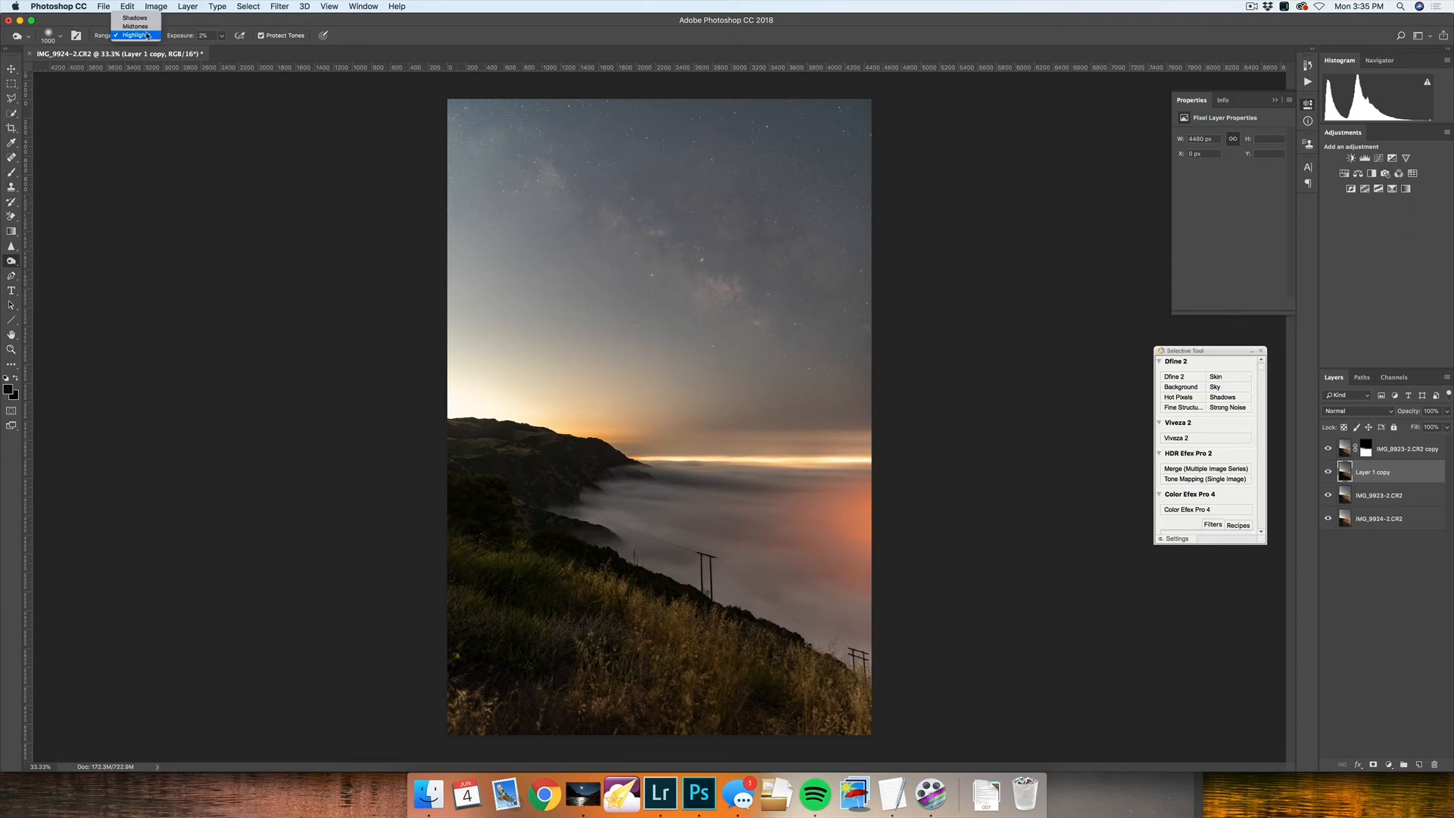
pyautogui.click(144, 35)
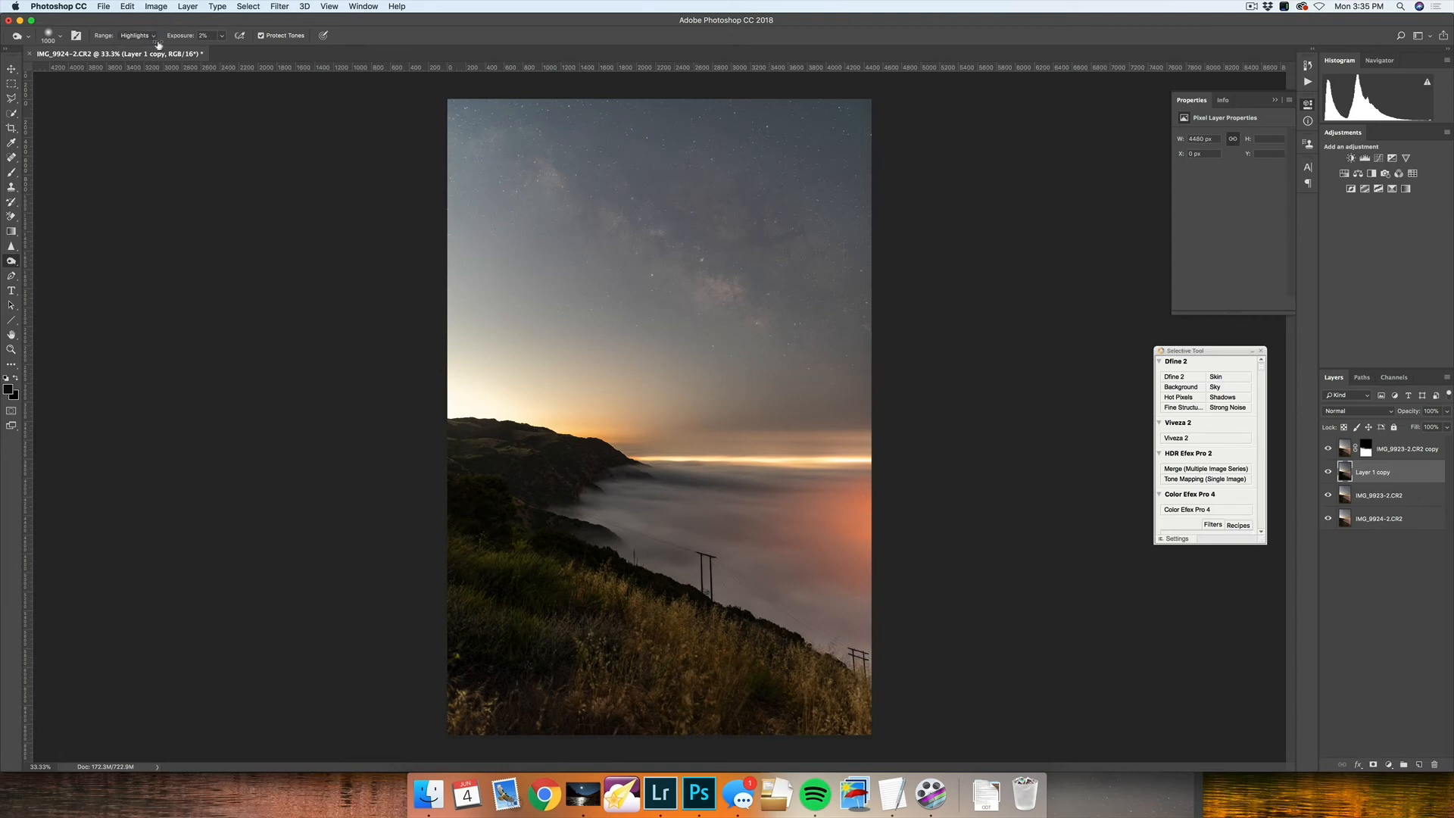
# Step: Dodge the Milky Way's highlights on the merged sky layer at 4% exposure and compare before and after
pyautogui.rightClick(15, 262)
pyautogui.click(38, 260)
pyautogui.click(1327, 471)
pyautogui.click(1326, 471)
pyautogui.press('super+z')
pyautogui.press('super+z')
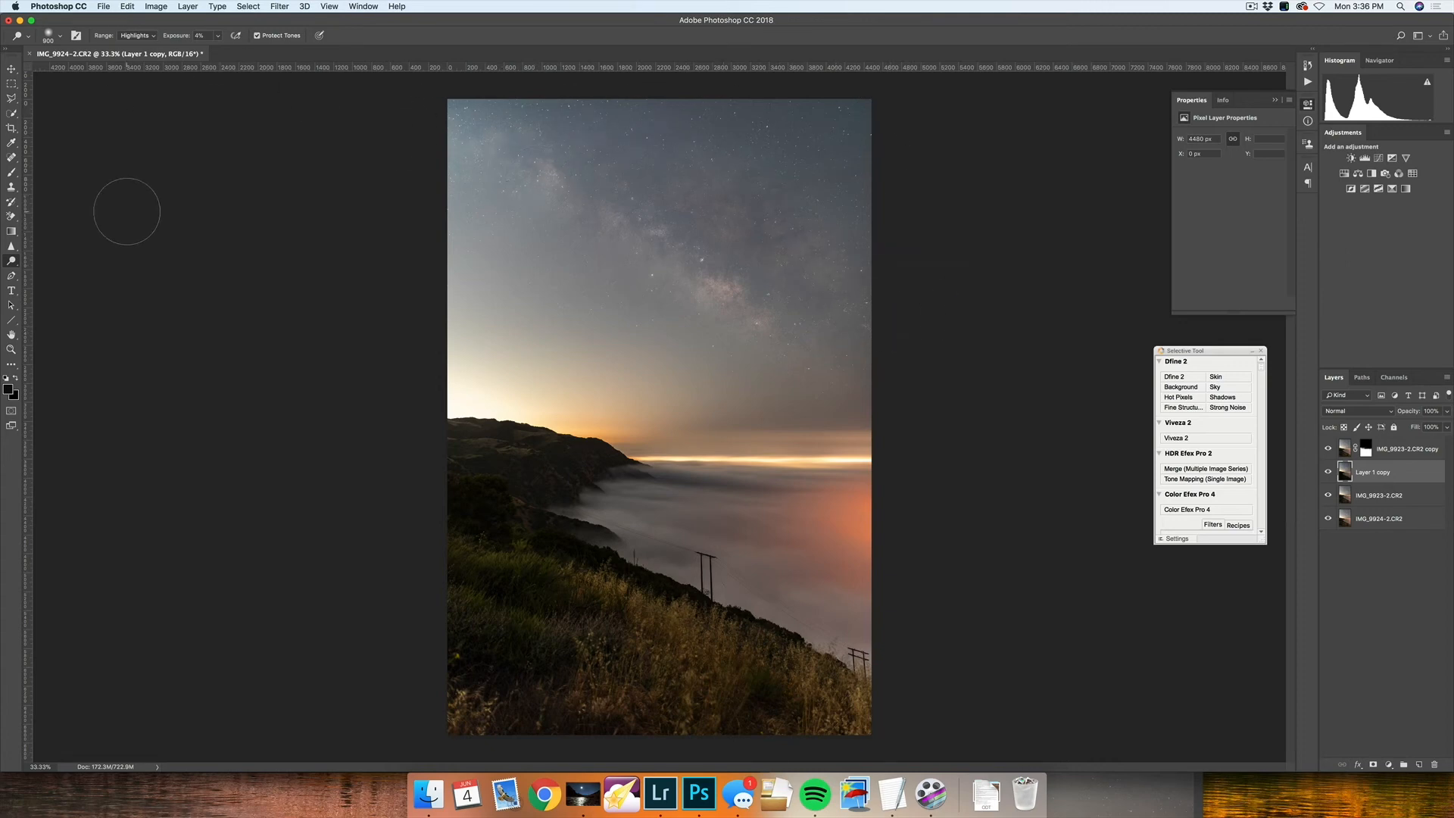
# Step: Burn the sky's shadows around the Milky Way with an enlarged brush at 1% exposure and compare before and after
pyautogui.rightClick(13, 261)
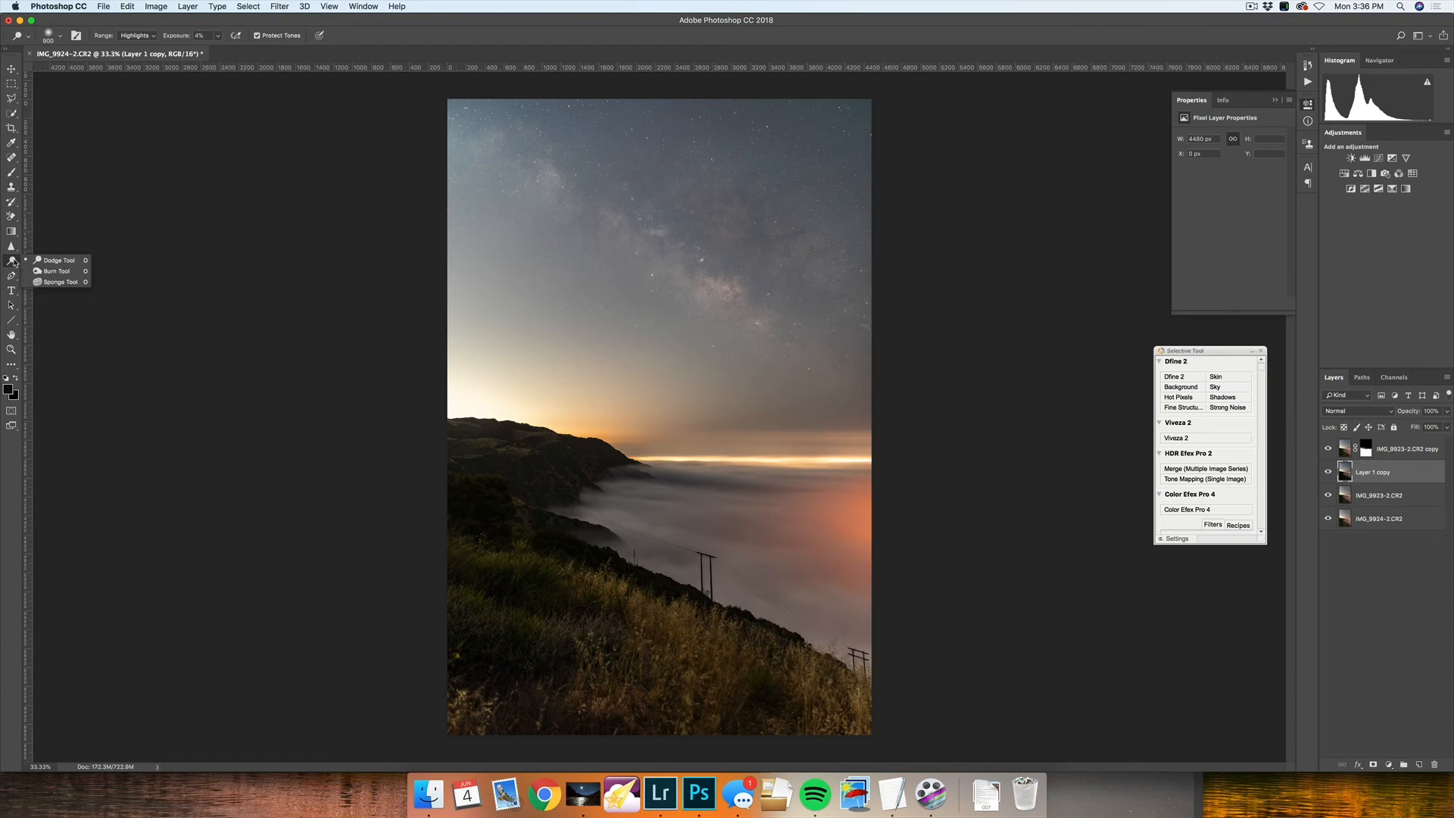
pyautogui.click(58, 271)
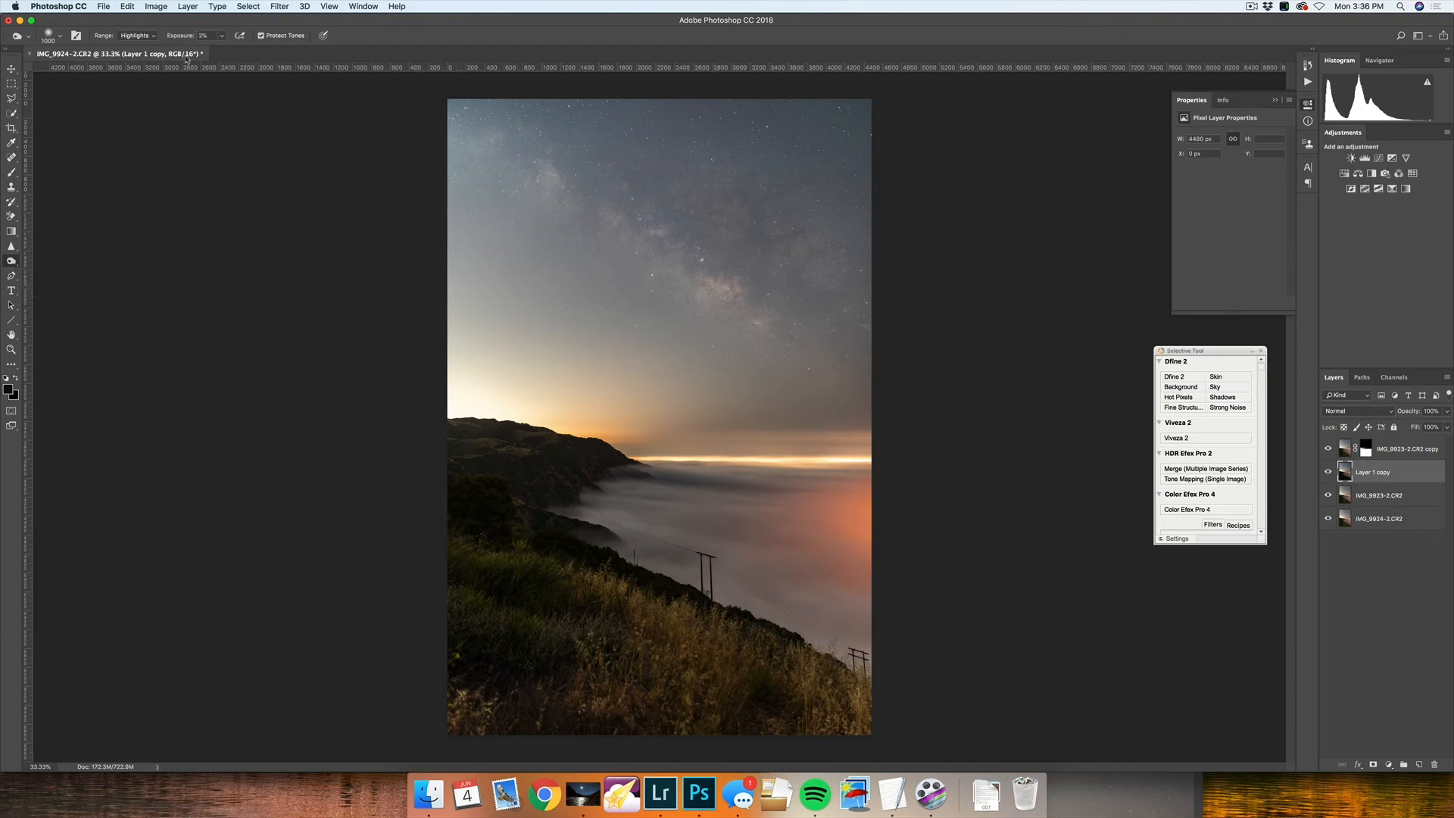
pyautogui.click(144, 36)
pyautogui.click(148, 19)
pyautogui.press(']')
pyautogui.press(']')
pyautogui.press(']')
pyautogui.press(']')
pyautogui.write('1')
pyautogui.press('Return')
pyautogui.click(1327, 472)
pyautogui.click(1327, 473)
# Step: Hide the masked foreground layer and launch Color Efex Pro 4 on the merged sky layer
pyautogui.press('z')
pyautogui.moveTo(752, 259); pyautogui.dragTo(822, 299)
pyautogui.press('super+0')
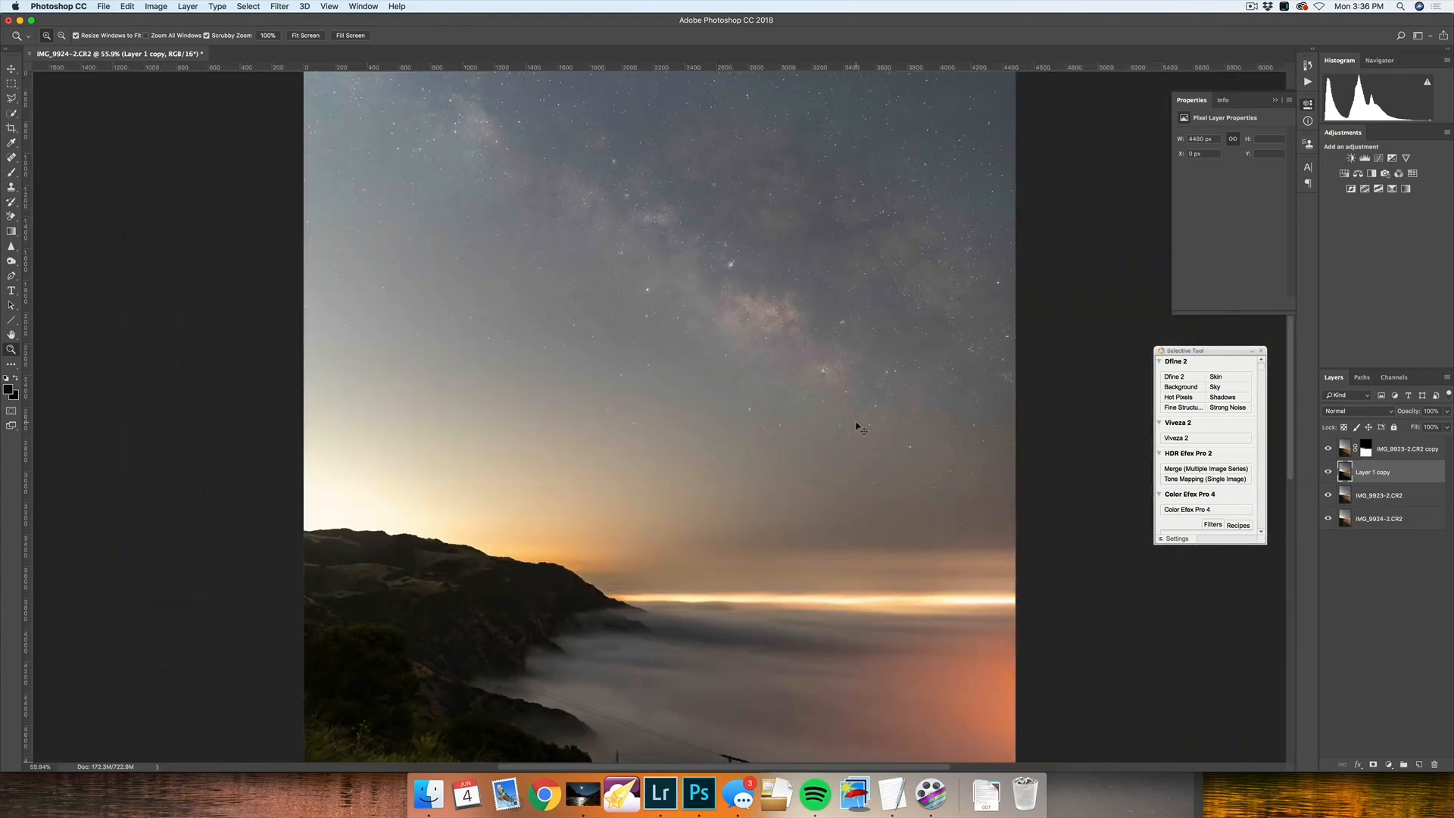
pyautogui.press('super+minus')
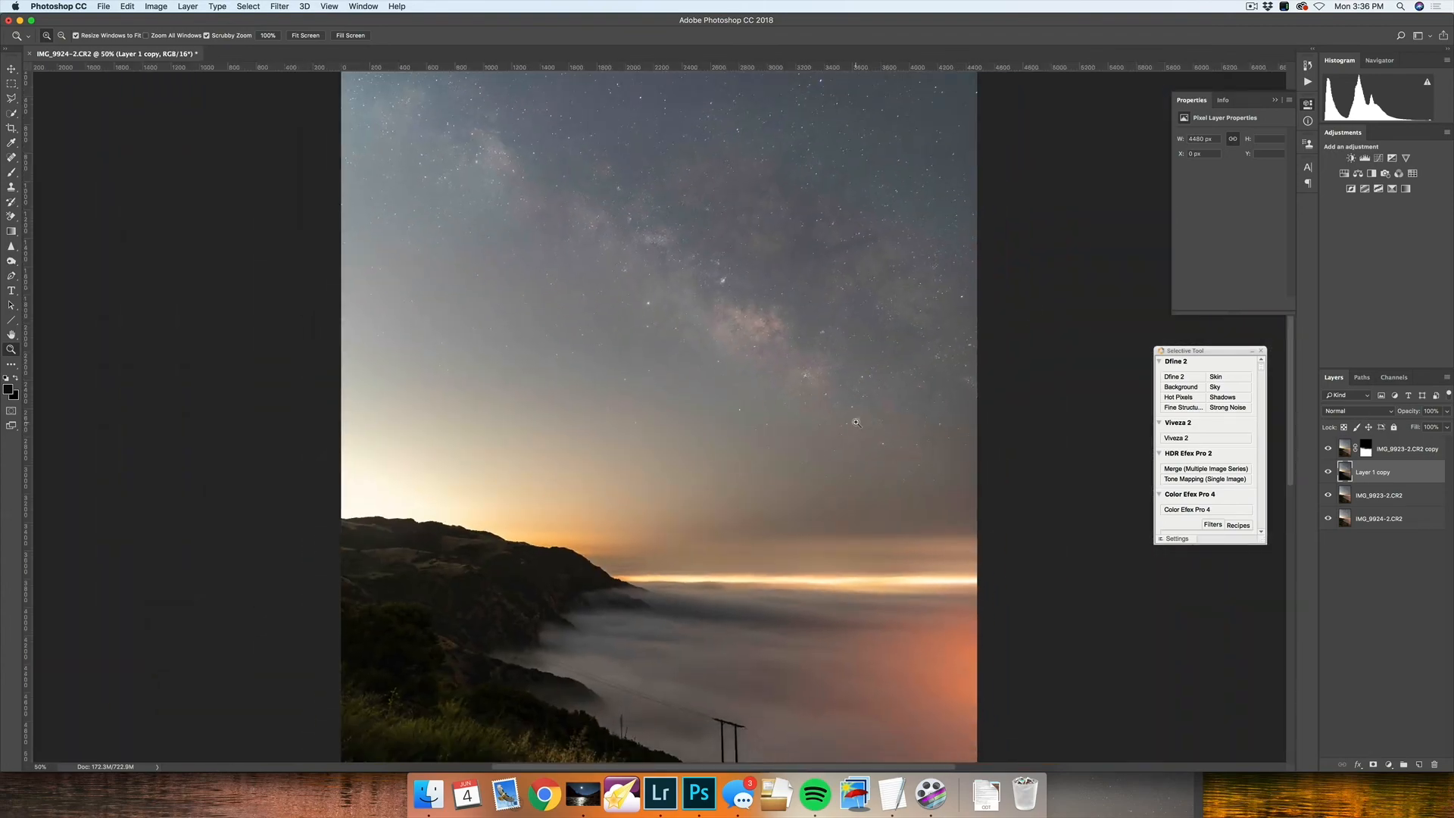
pyautogui.click(1327, 449)
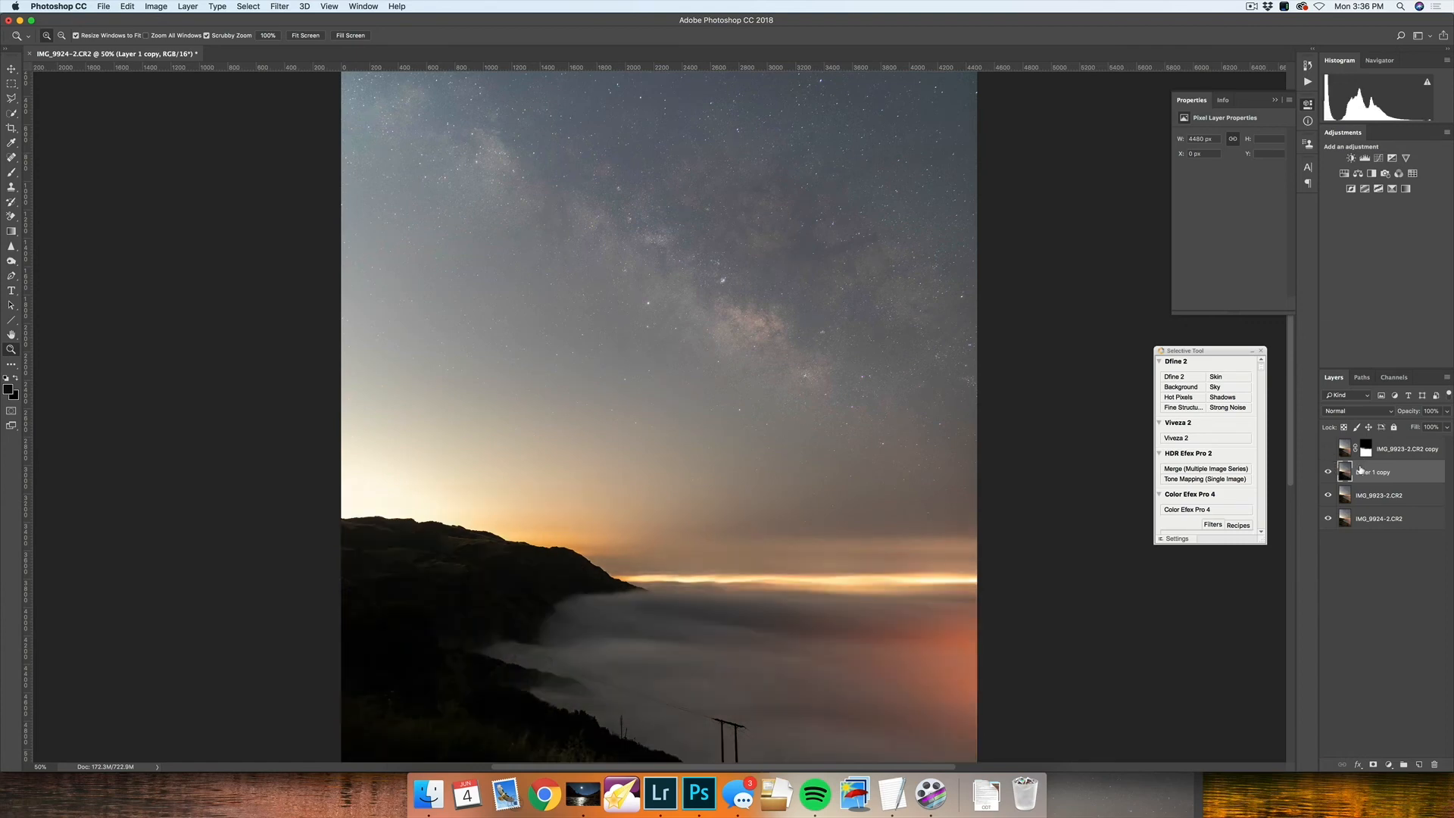
pyautogui.moveTo(1210, 352); pyautogui.dragTo(1151, 324)
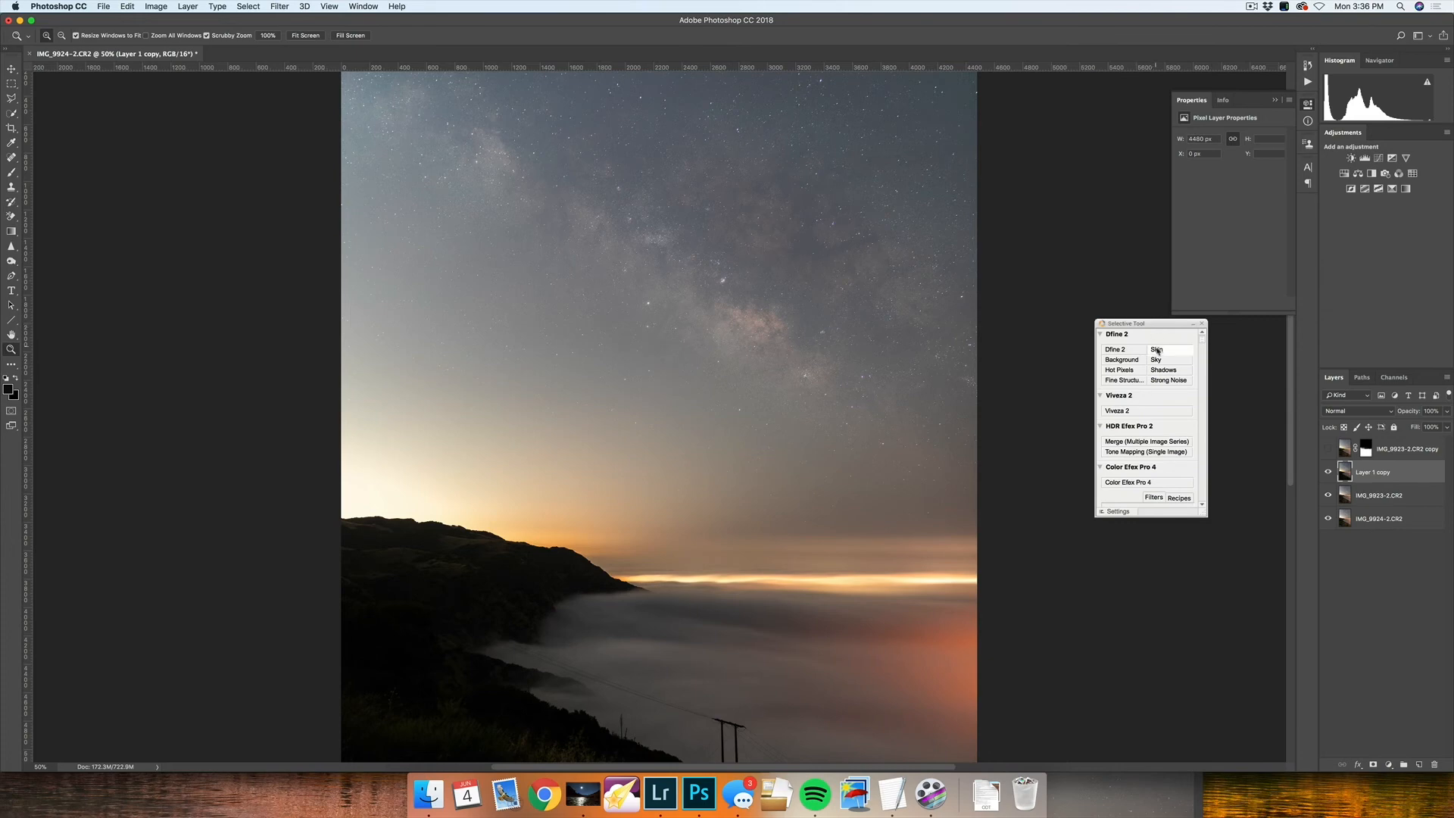
pyautogui.click(1101, 335)
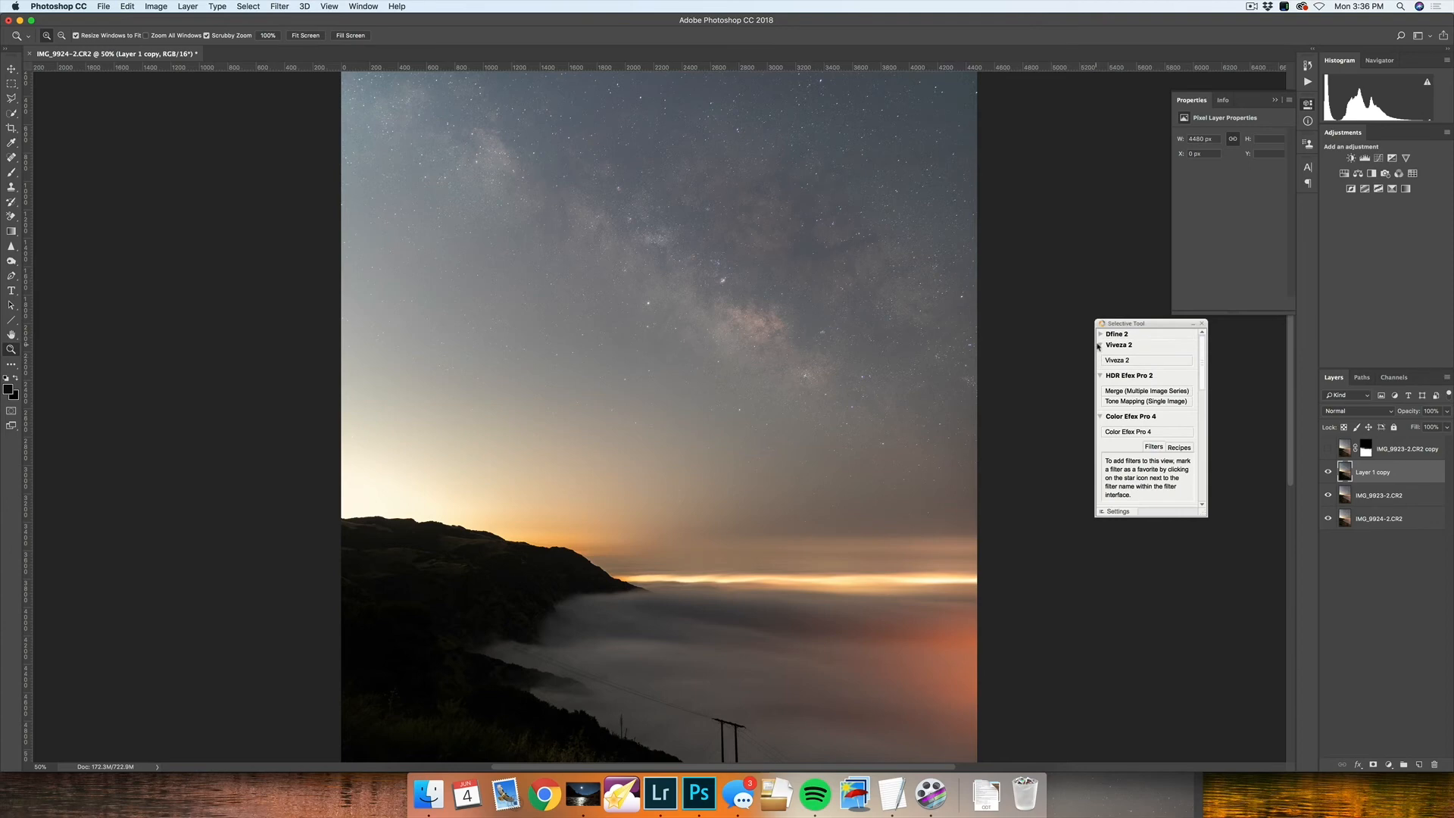
pyautogui.click(1099, 346)
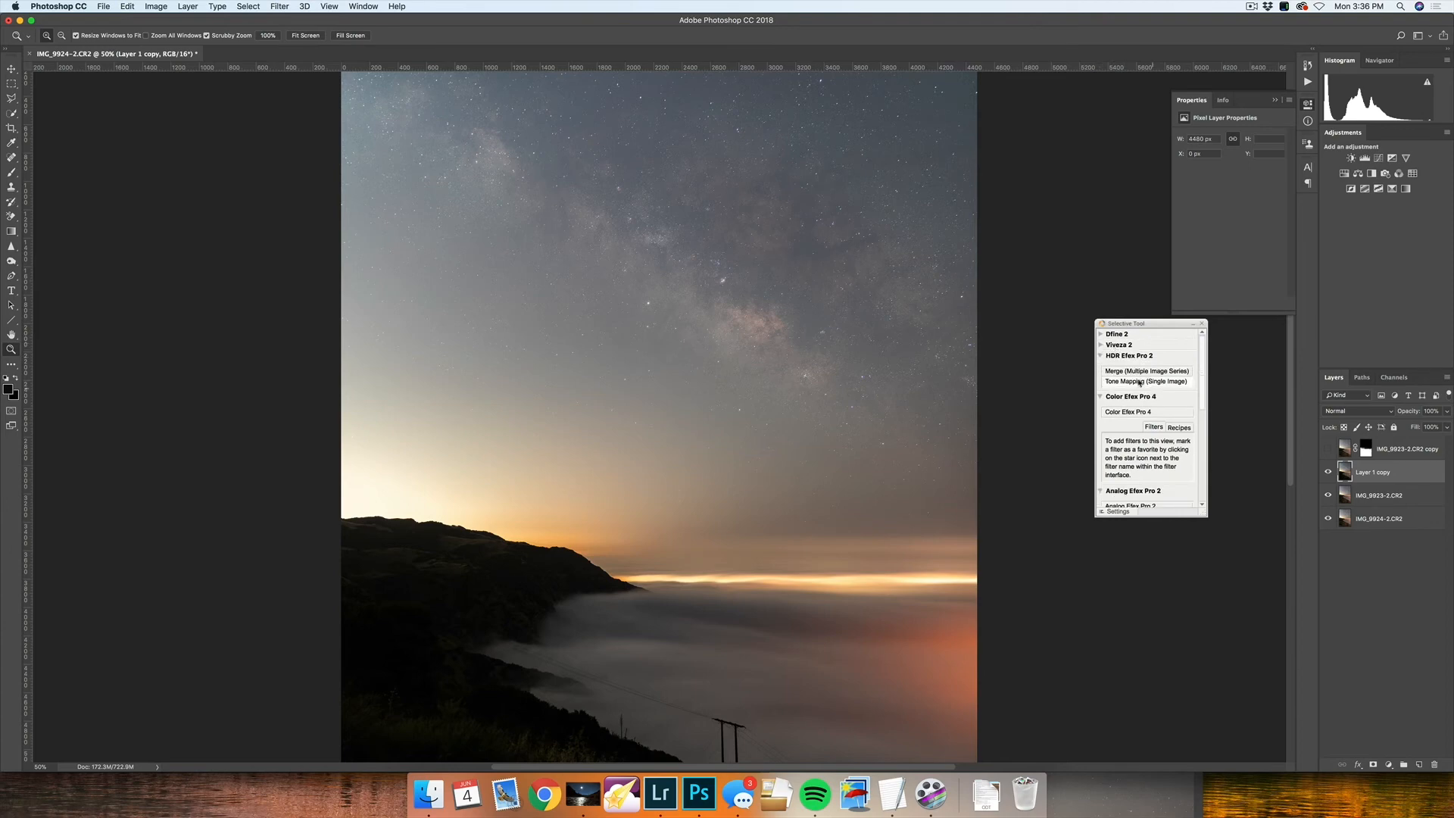
pyautogui.click(1102, 356)
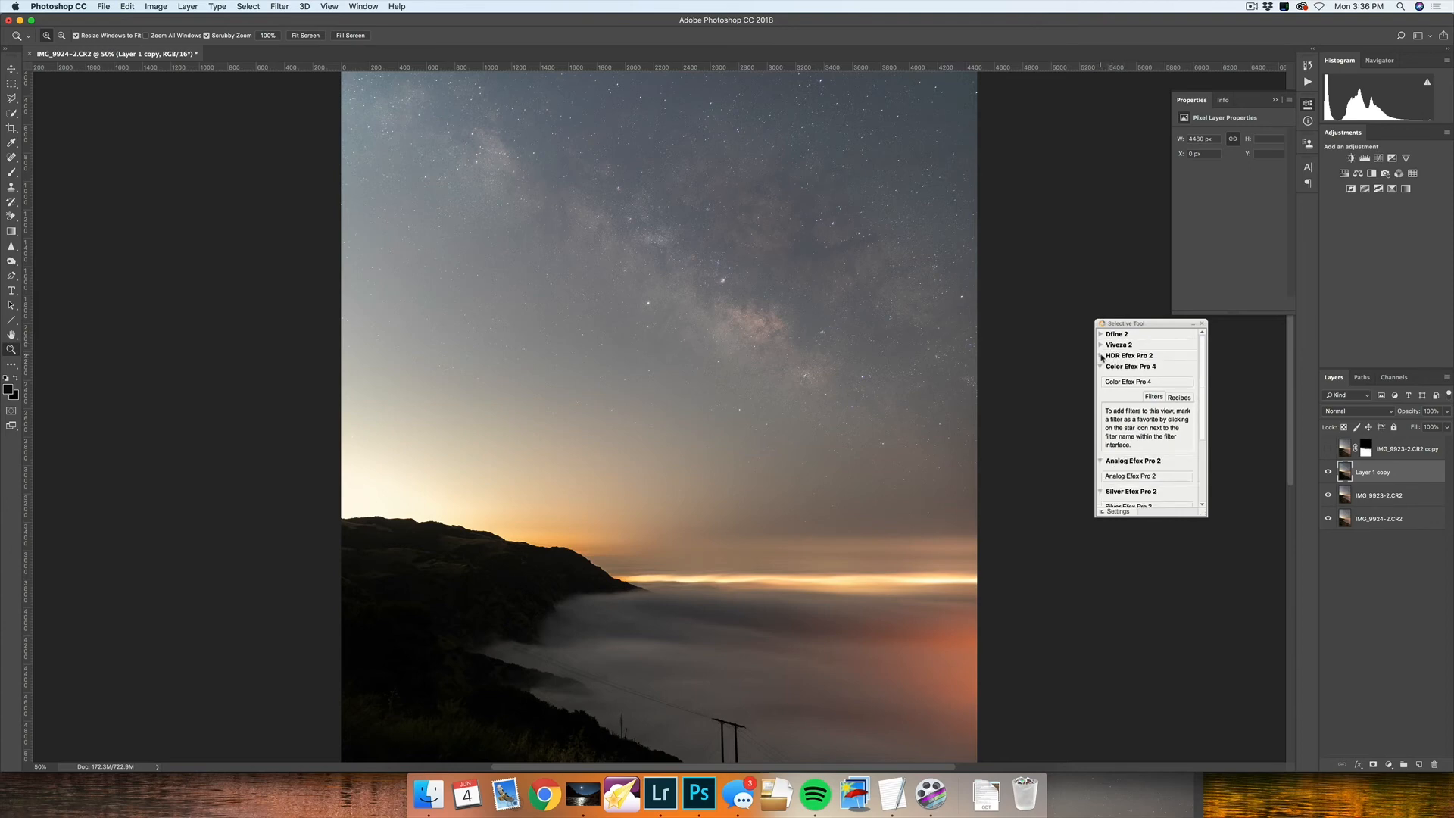
pyautogui.click(1133, 383)
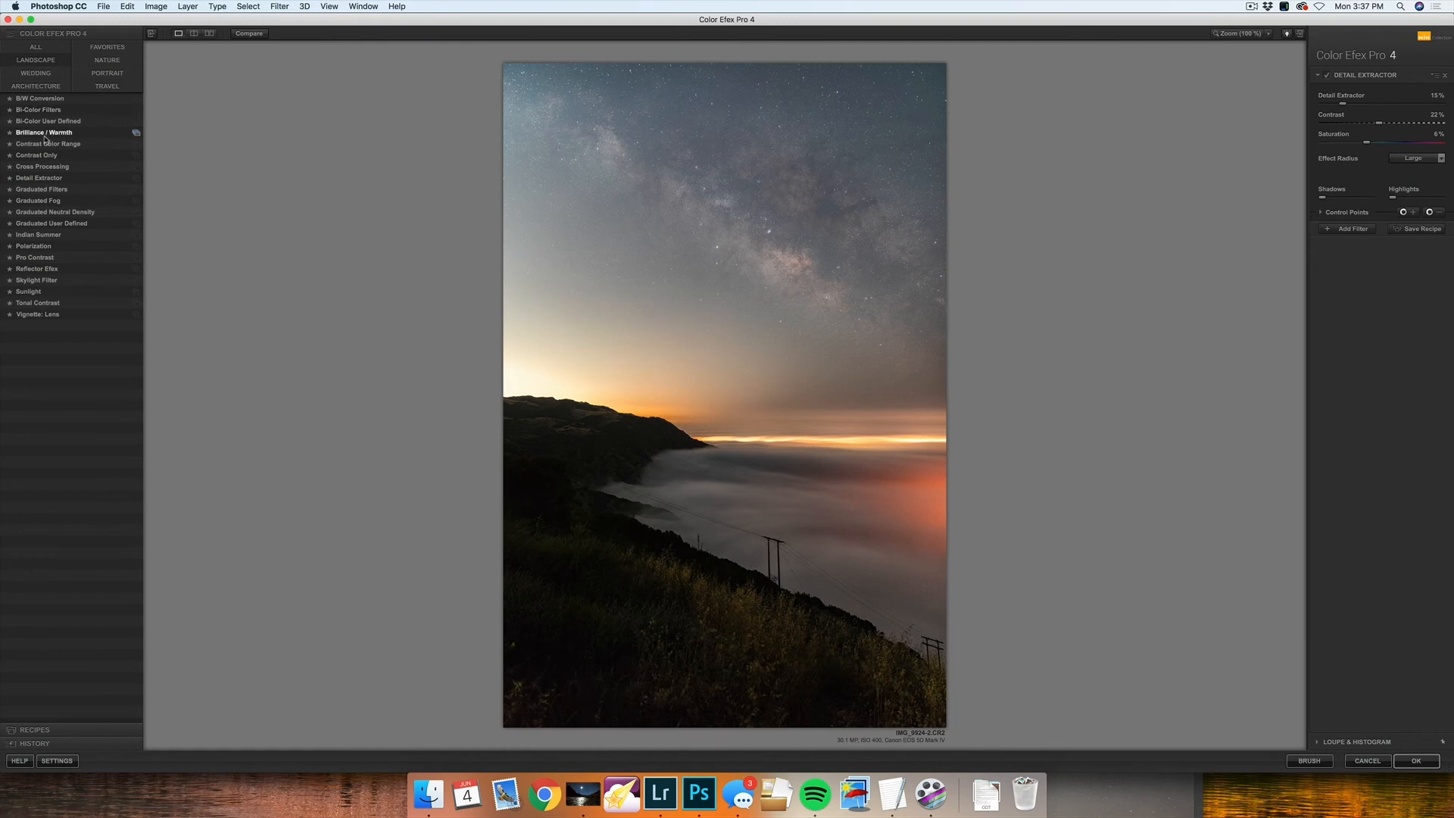
# Step: Apply the Detail Extractor filter to the image and compare it with the effect off and on
pyautogui.click(42, 178)
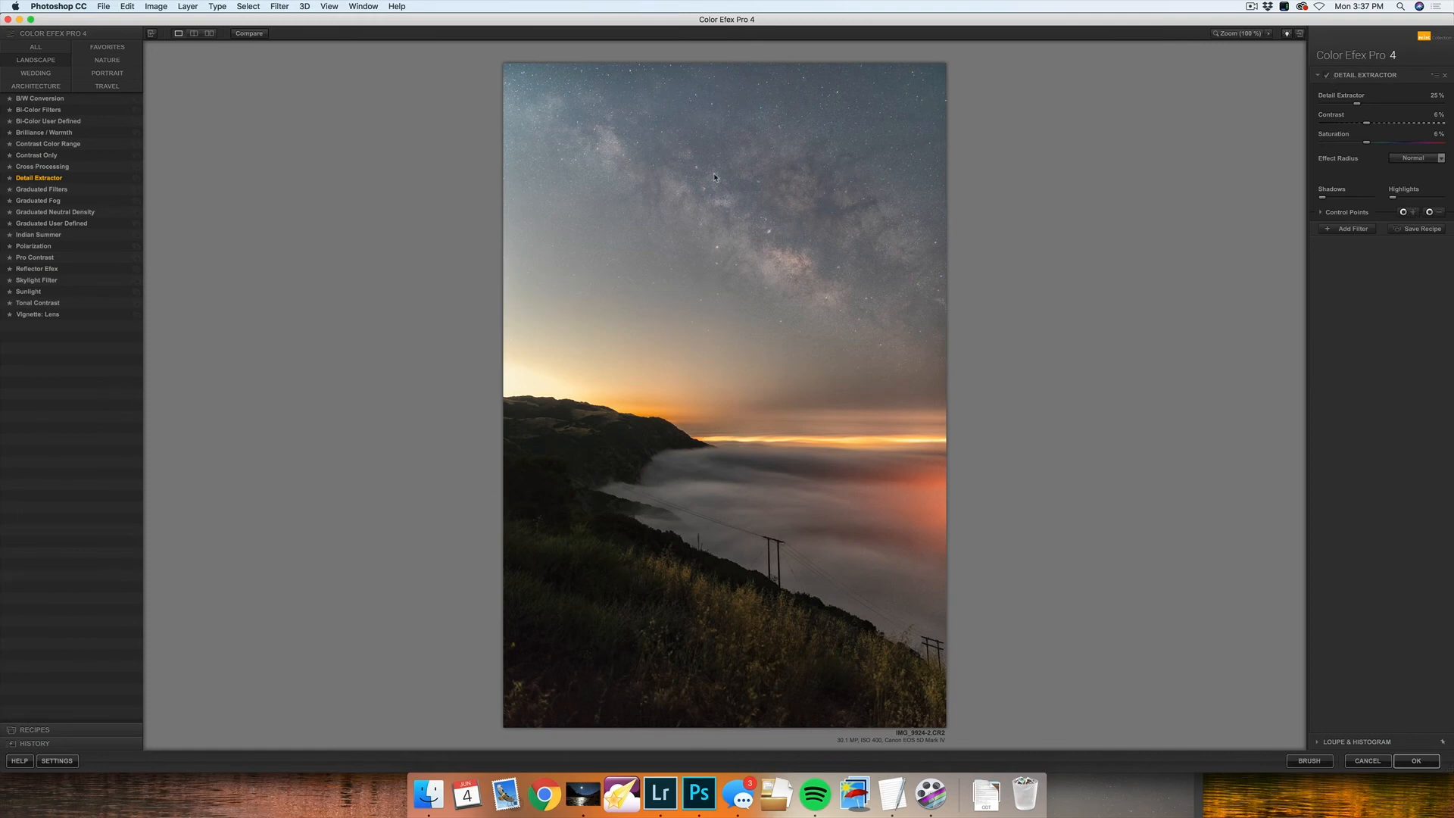
pyautogui.click(1328, 76)
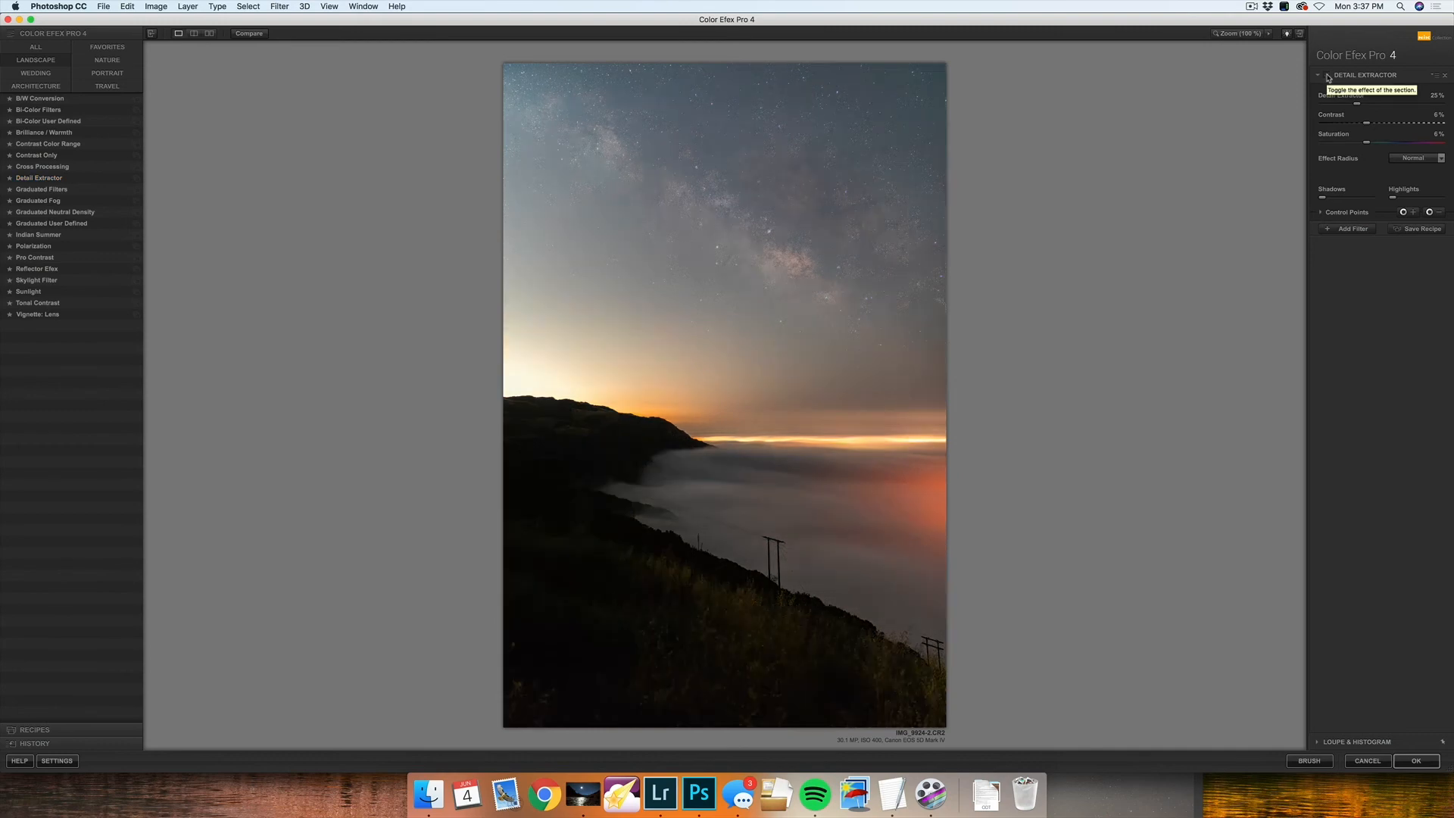
pyautogui.click(1328, 76)
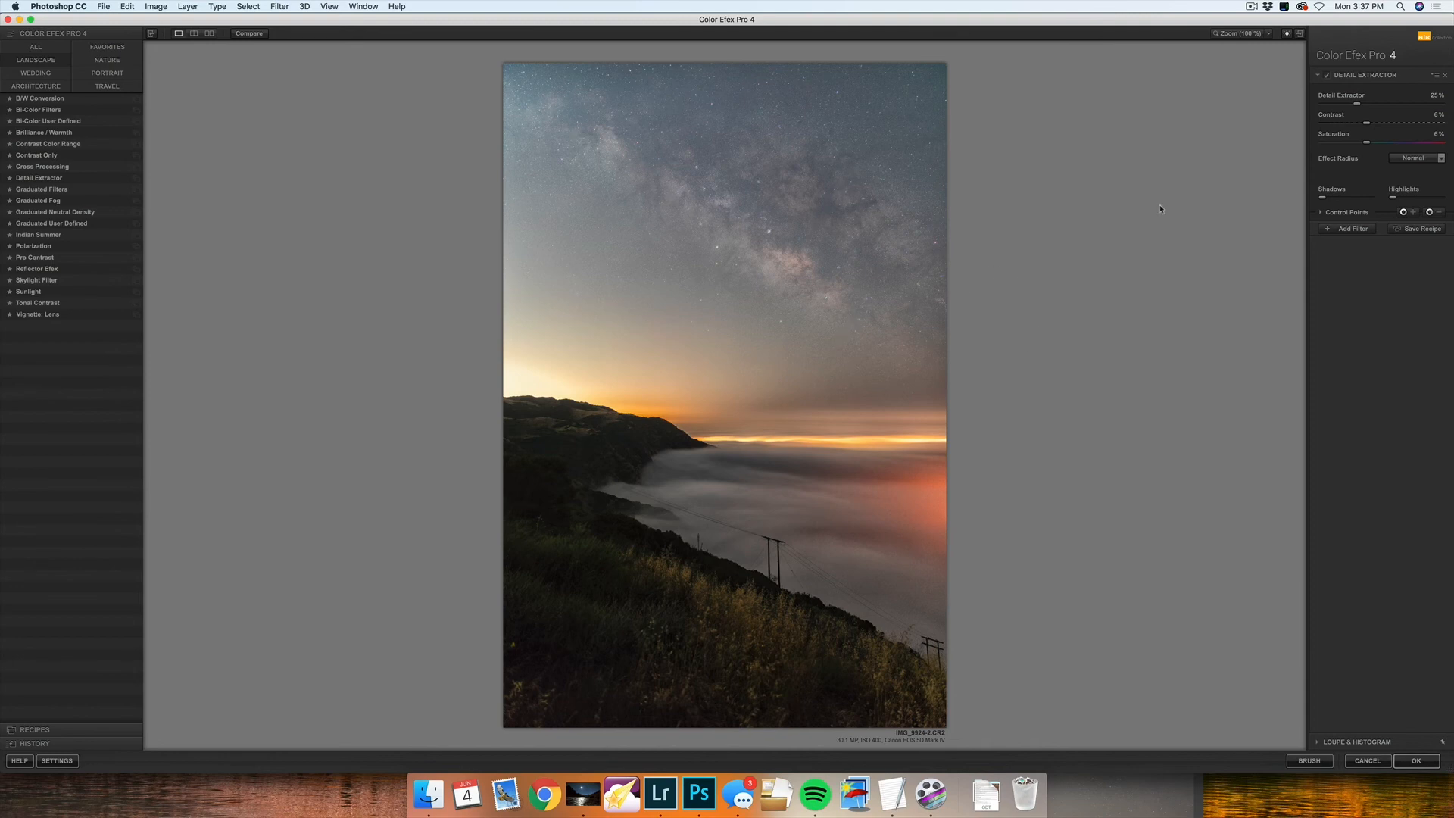
# Step: Set the filter's Detail Extractor amount to 14%, Contrast to 20% and Saturation to 13%
pyautogui.moveTo(1368, 127); pyautogui.dragTo(1375, 126)
pyautogui.moveTo(1351, 106); pyautogui.dragTo(1349, 103)
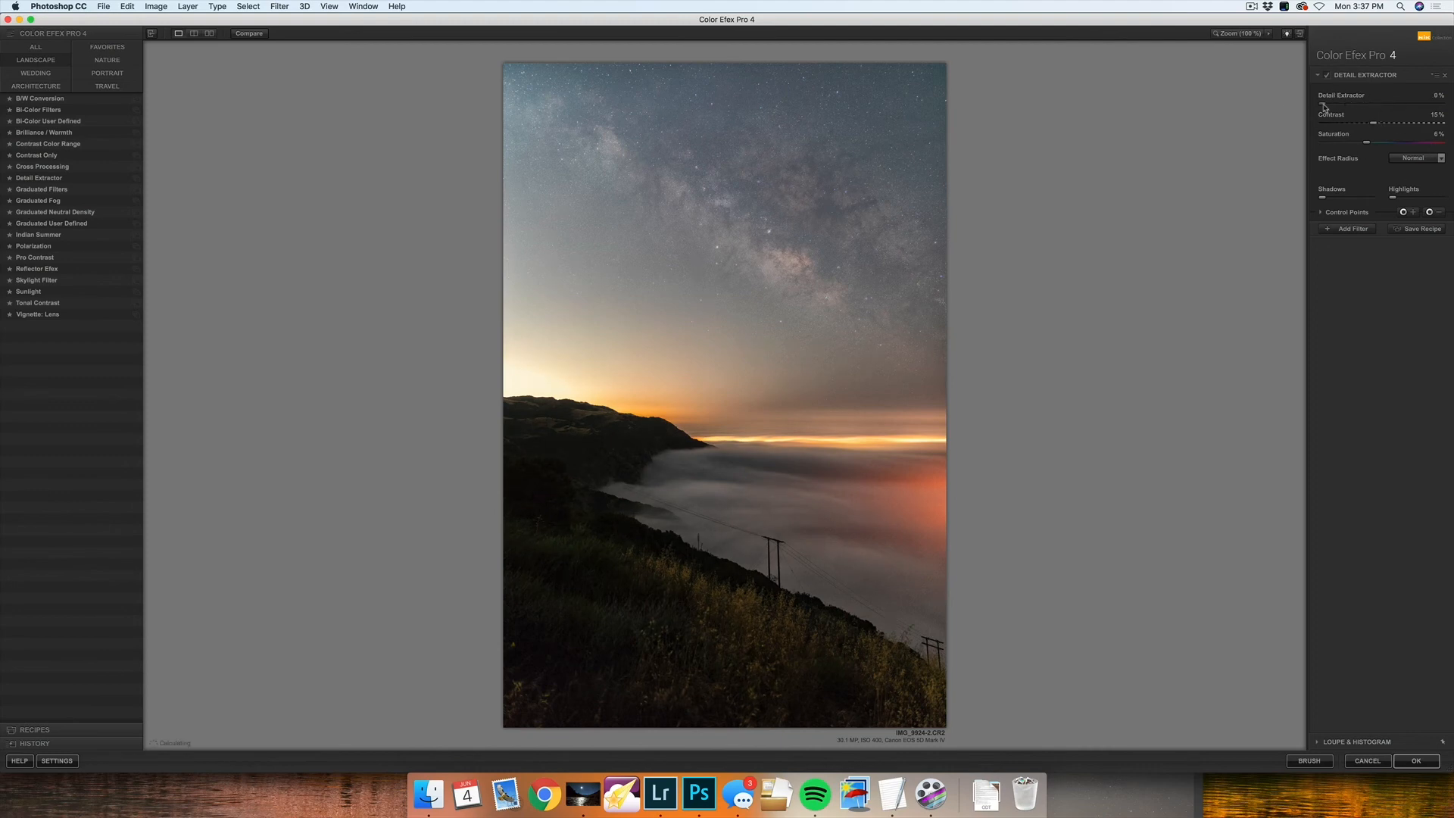
pyautogui.moveTo(1323, 104); pyautogui.dragTo(1451, 117)
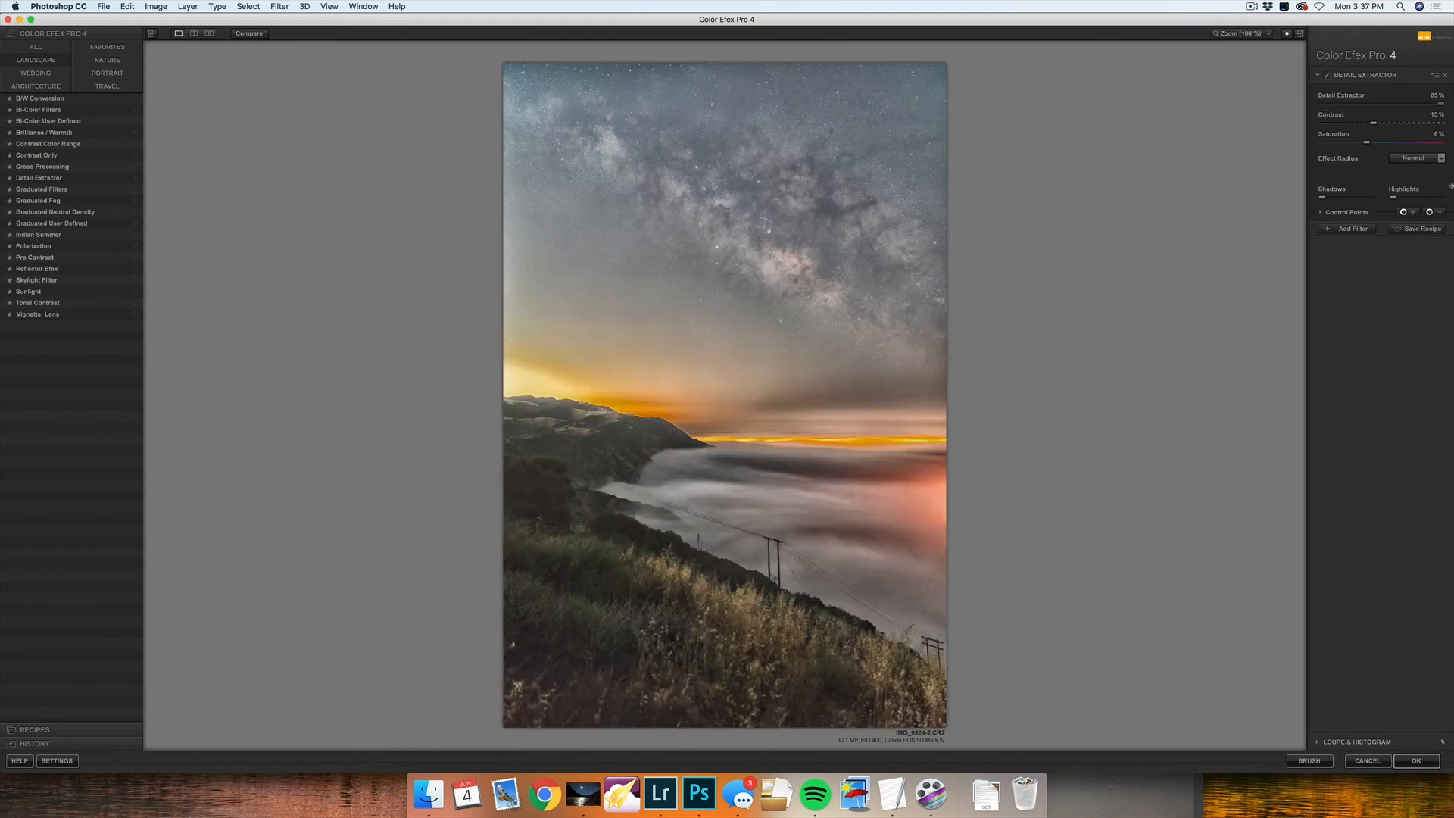
pyautogui.click(1341, 106)
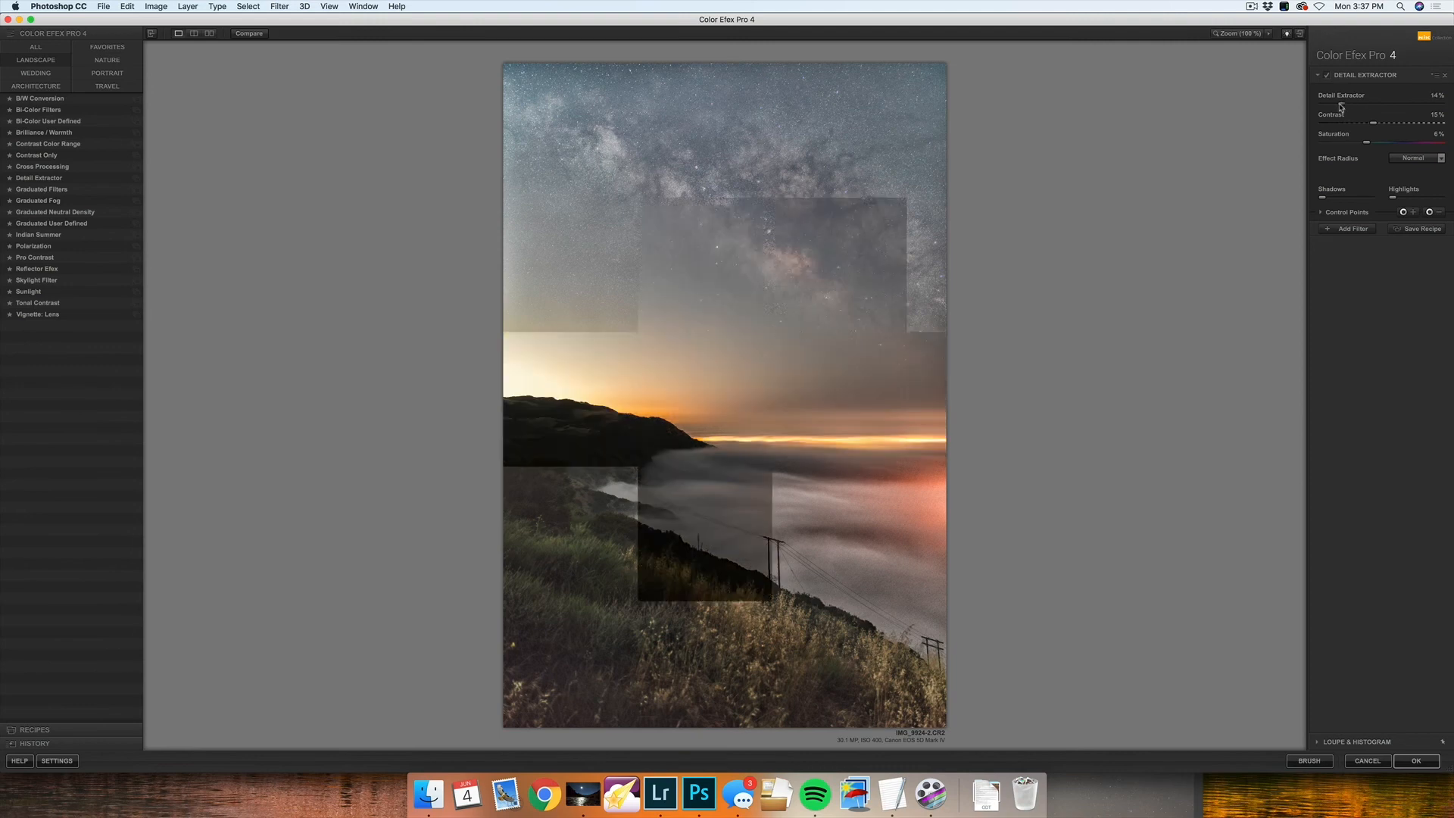
pyautogui.moveTo(1369, 120); pyautogui.dragTo(1368, 143)
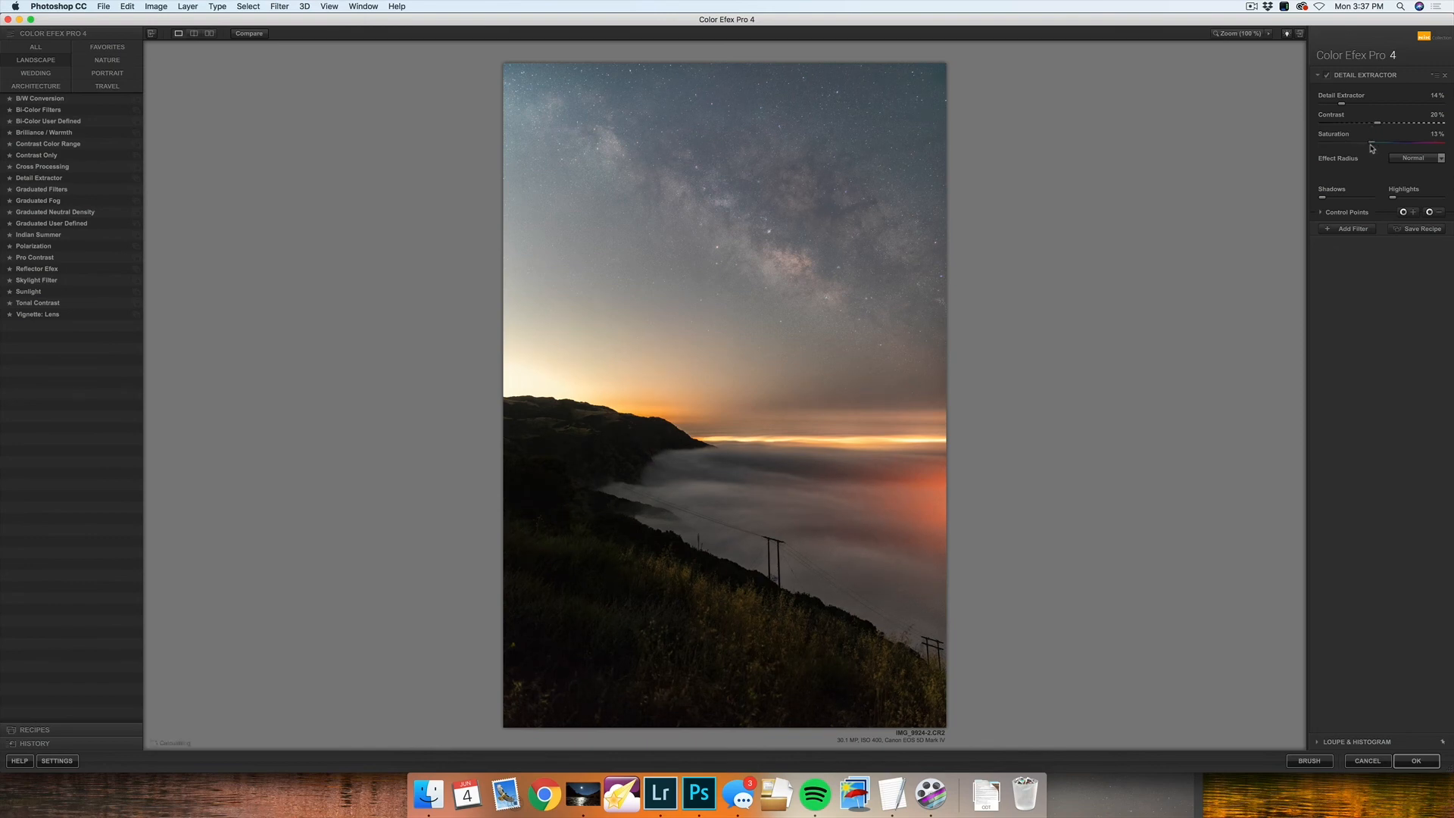
# Step: Set the filter's Effect Radius to Large and apply the filter to the image
pyautogui.click(1415, 158)
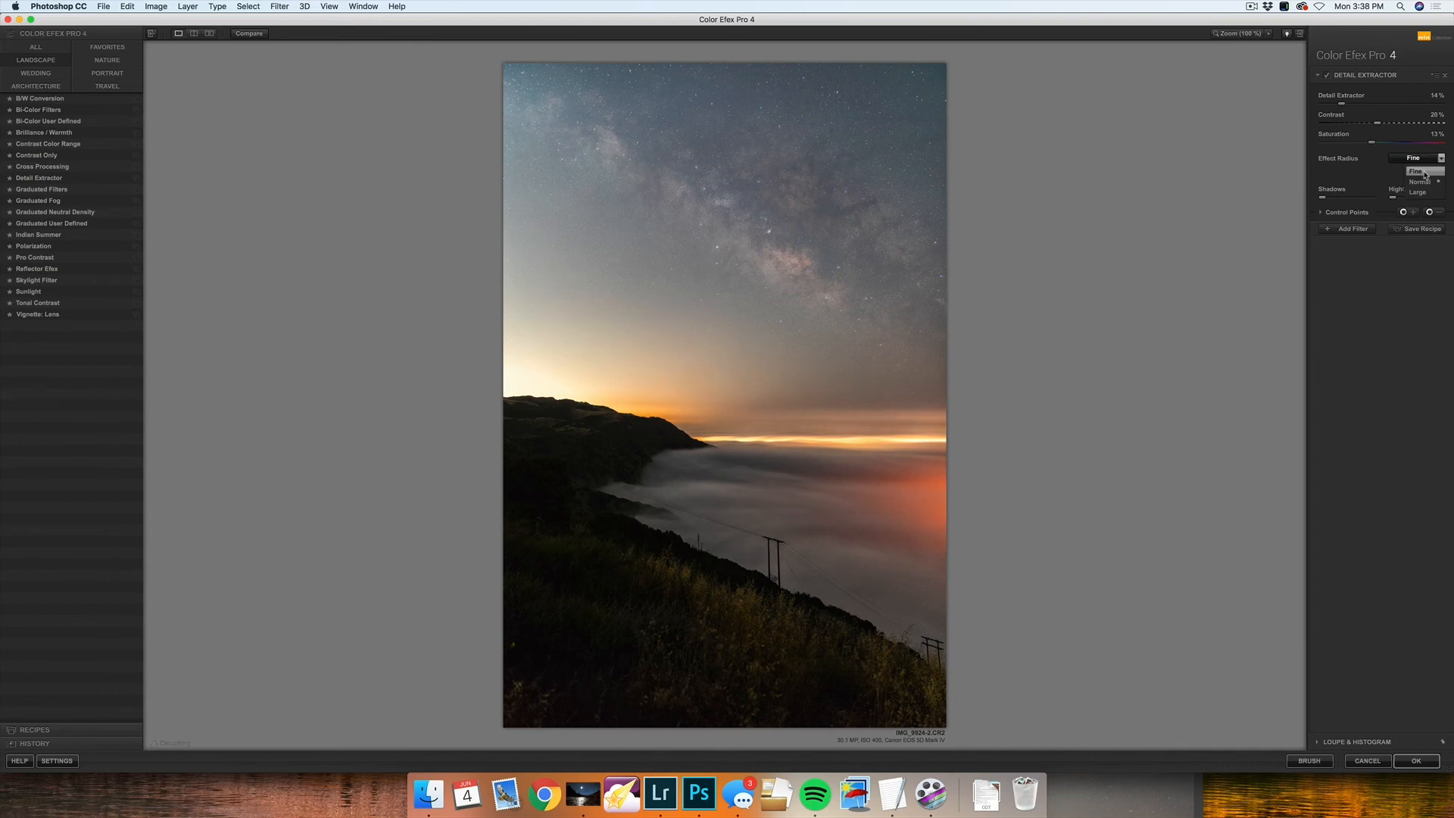
pyautogui.click(1425, 194)
pyautogui.click(1426, 194)
pyautogui.click(1418, 762)
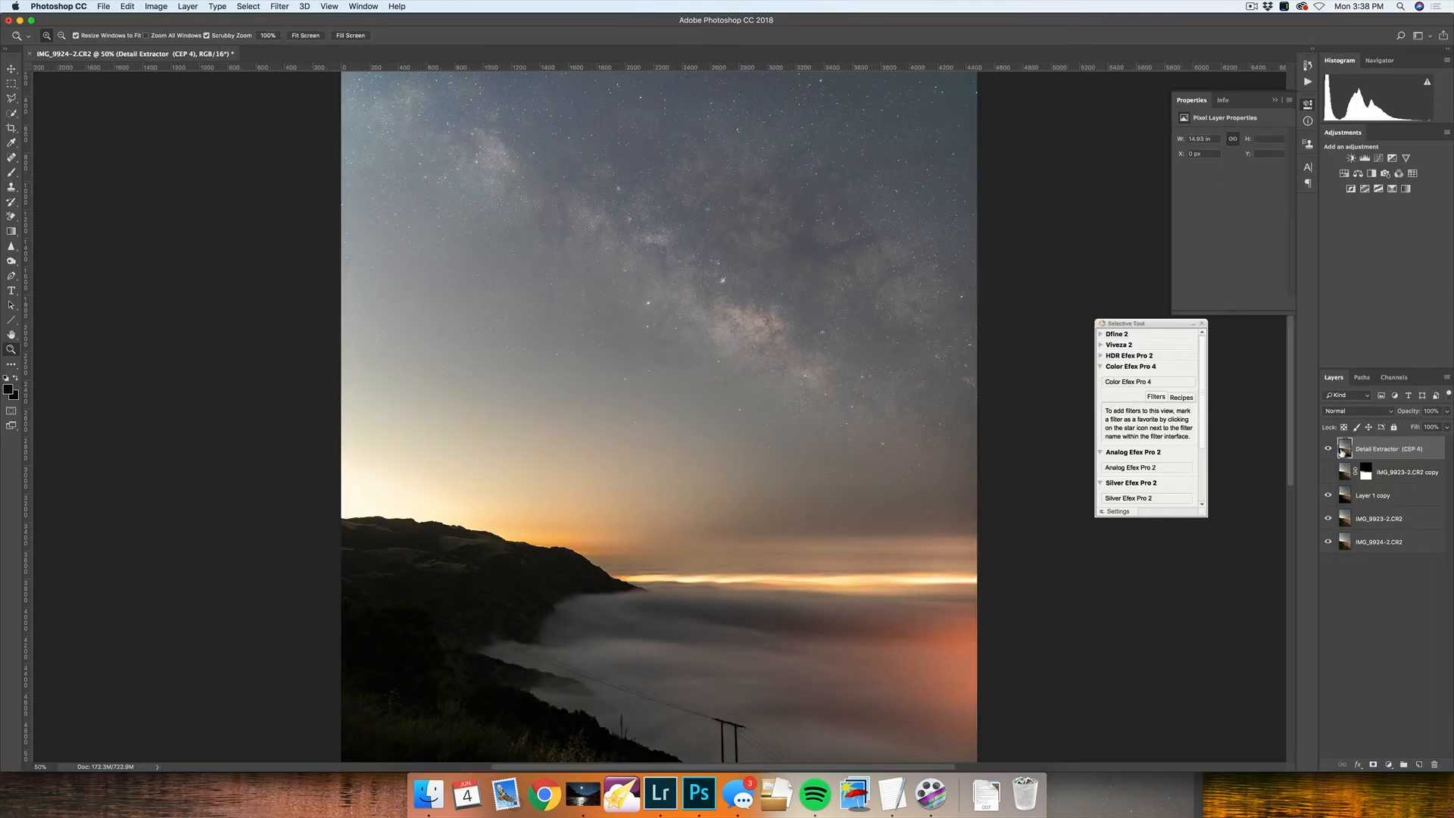
# Step: Move the Detail Extractor layer beneath the masked foreground layer and show the foreground layer again
pyautogui.moveTo(1397, 468); pyautogui.dragTo(1396, 481)
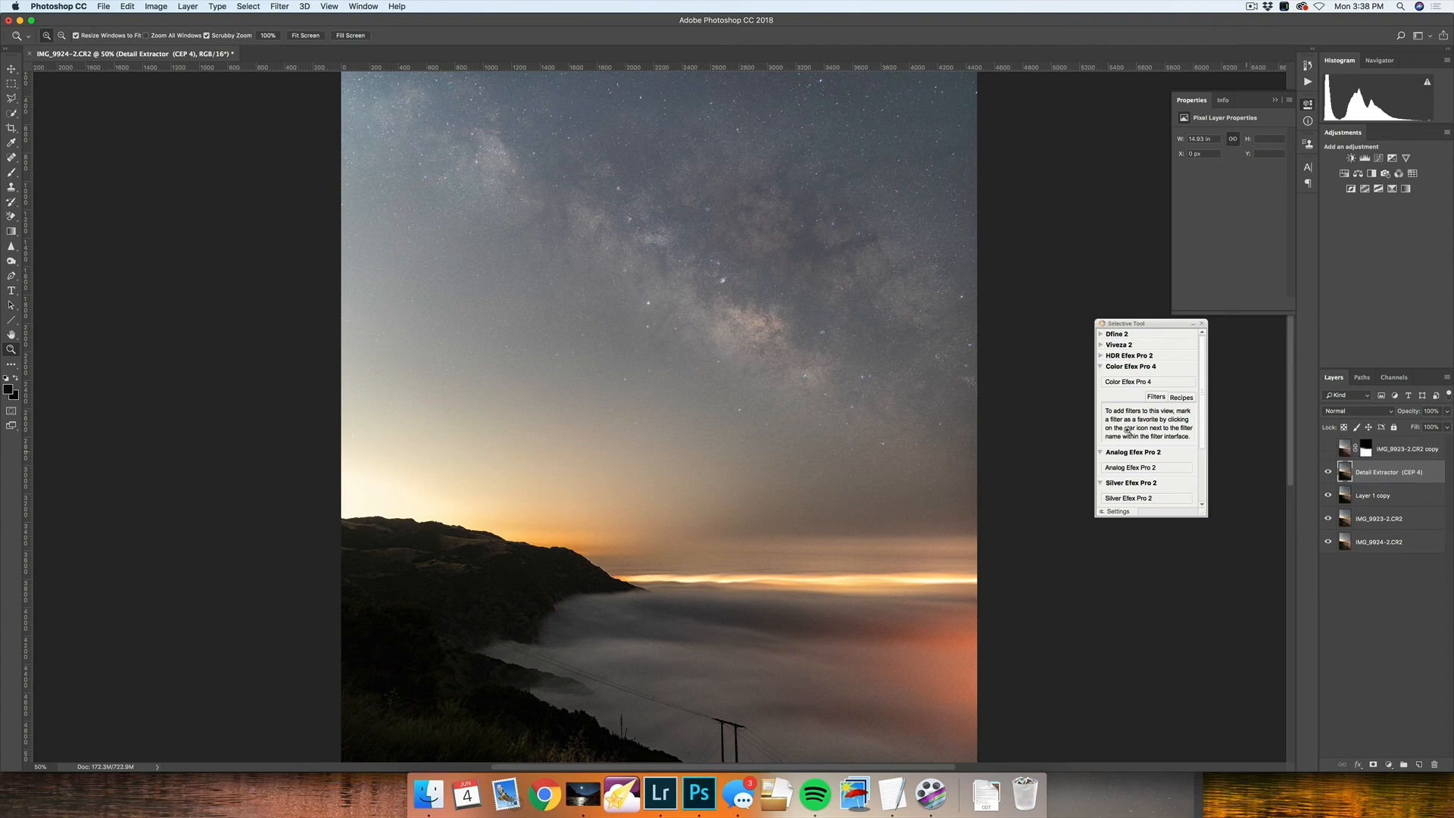
pyautogui.click(1329, 451)
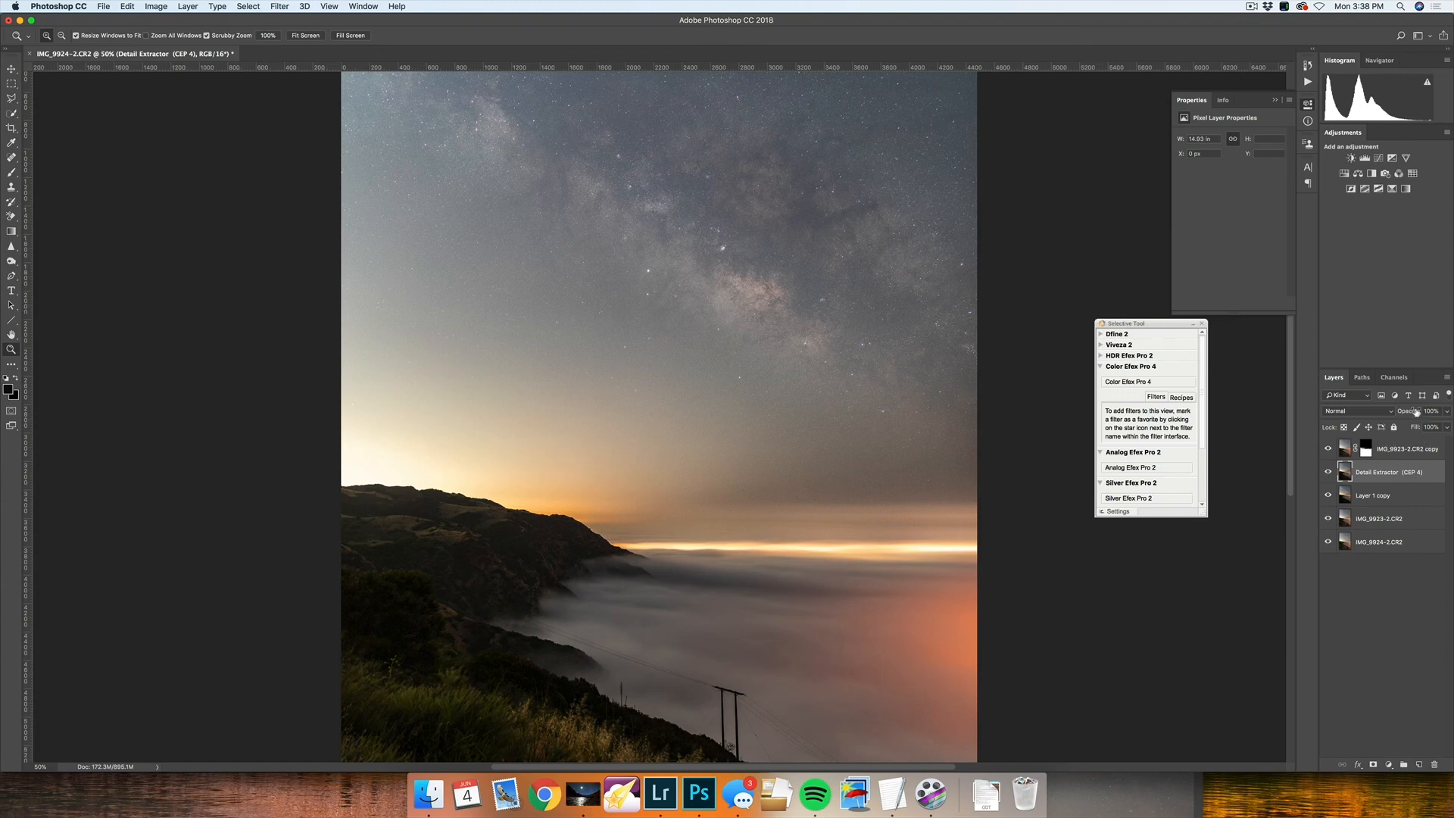
# Step: Lower the Detail Extractor layer's opacity to 53% and compare the image with the layer hidden and shown
pyautogui.moveTo(1412, 413); pyautogui.dragTo(1406, 415)
pyautogui.click(1328, 472)
pyautogui.click(1329, 473)
pyautogui.click(1328, 473)
pyautogui.click(1329, 472)
pyautogui.scroll(3, 682, 359)
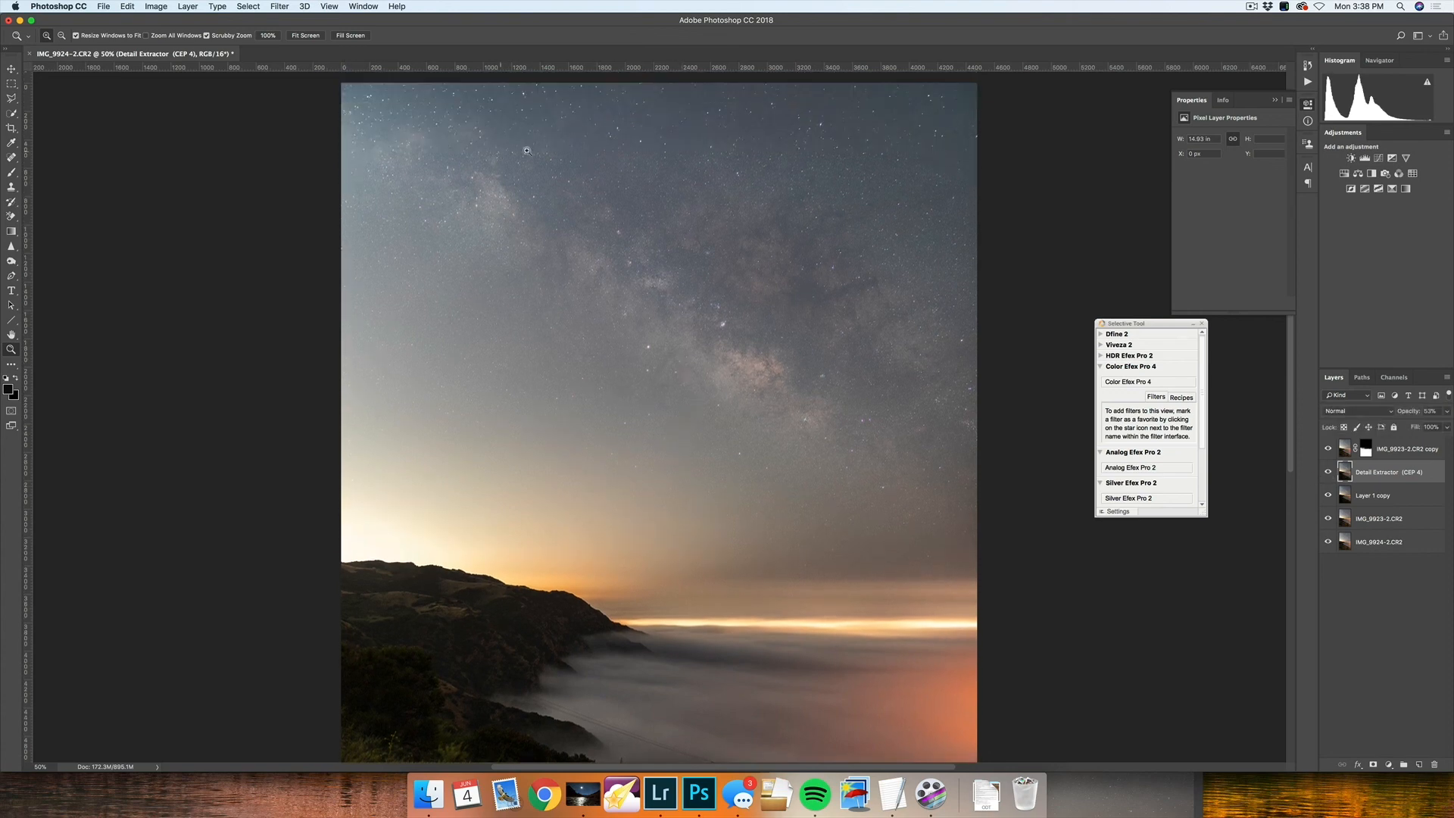
pyautogui.scroll(-2, 999, 344)
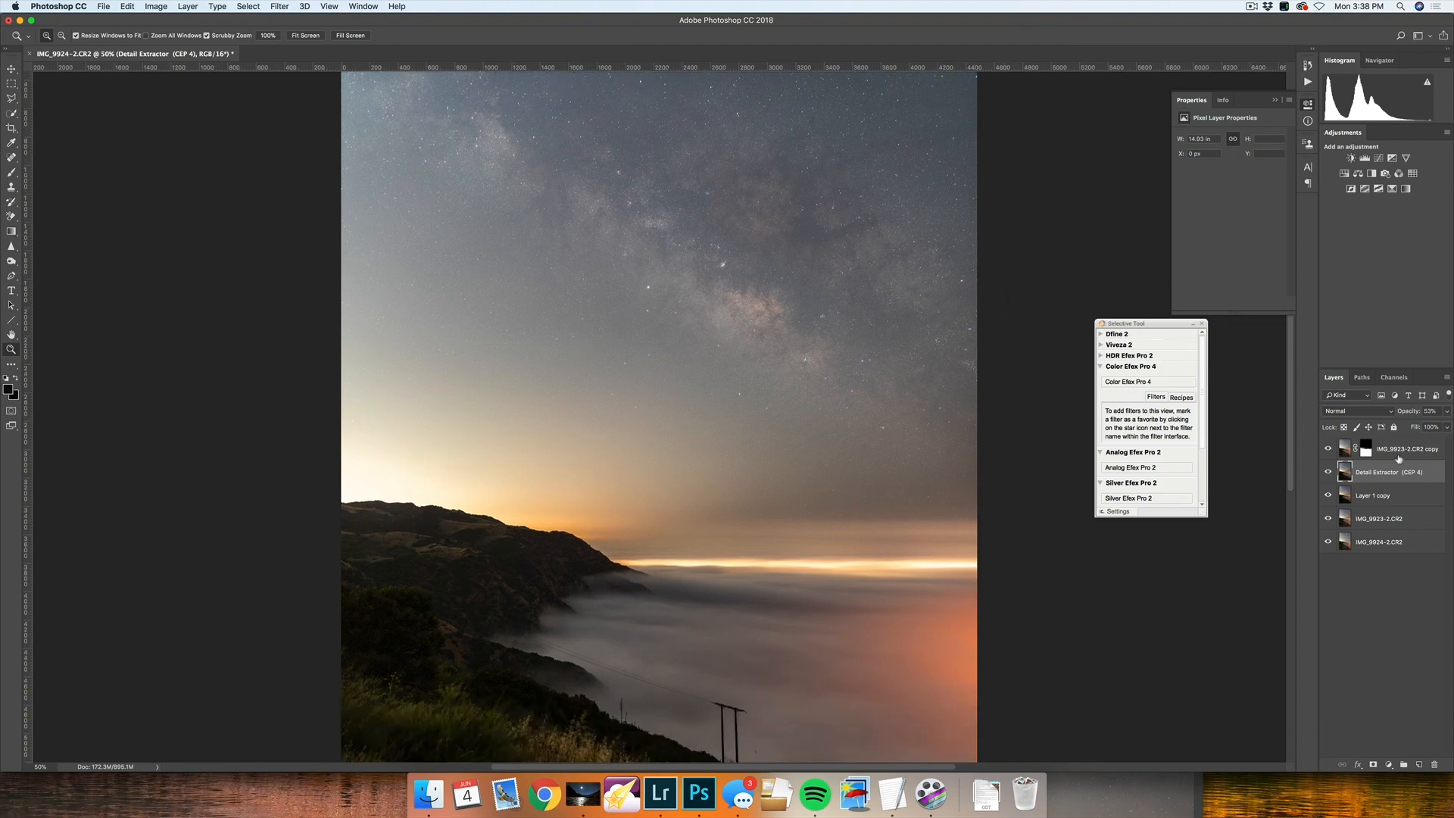
pyautogui.press('super+minus')
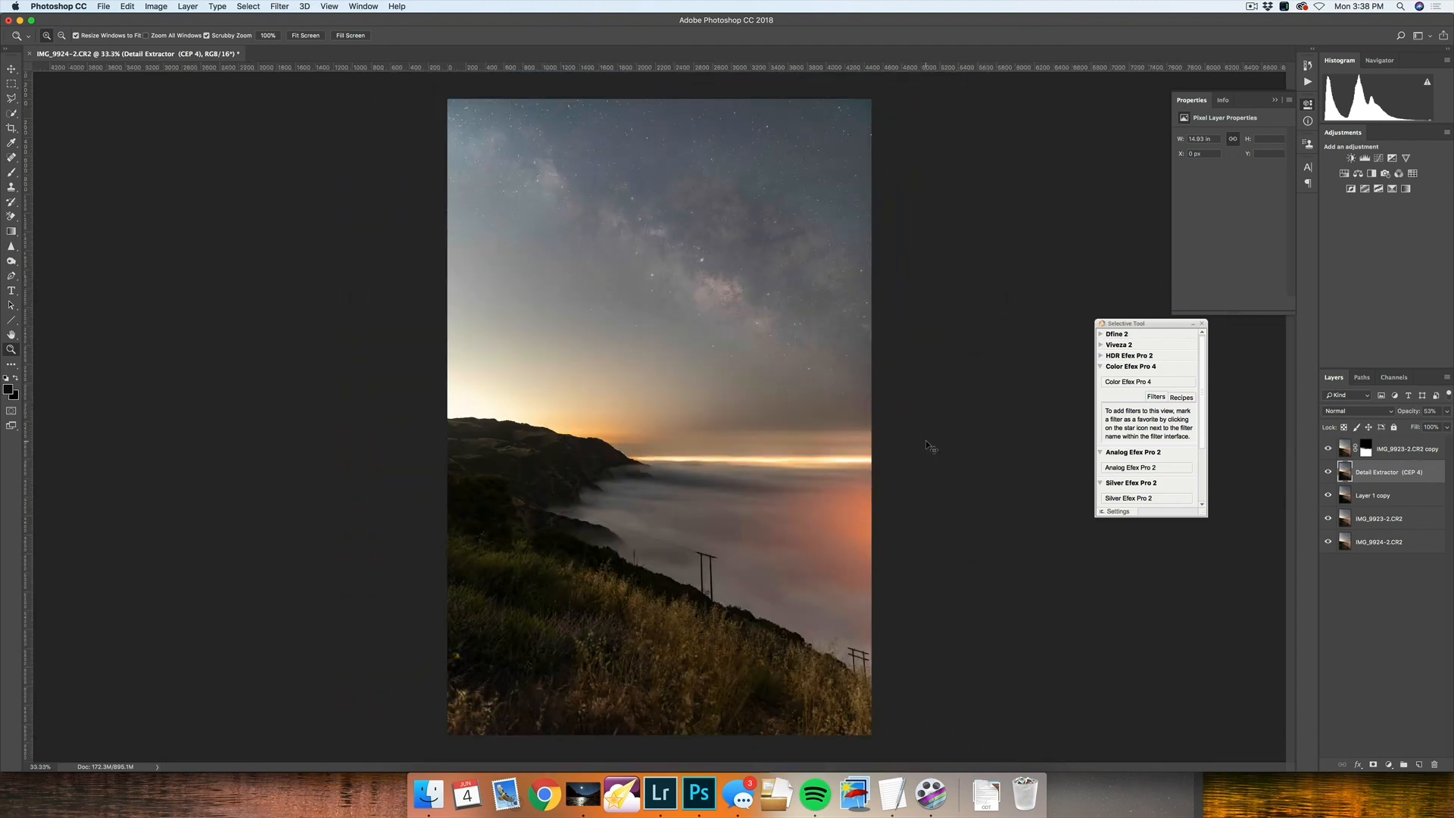
# Step: Activate the Dodge tool with the Detail Extractor layer selected
pyautogui.click(1411, 453)
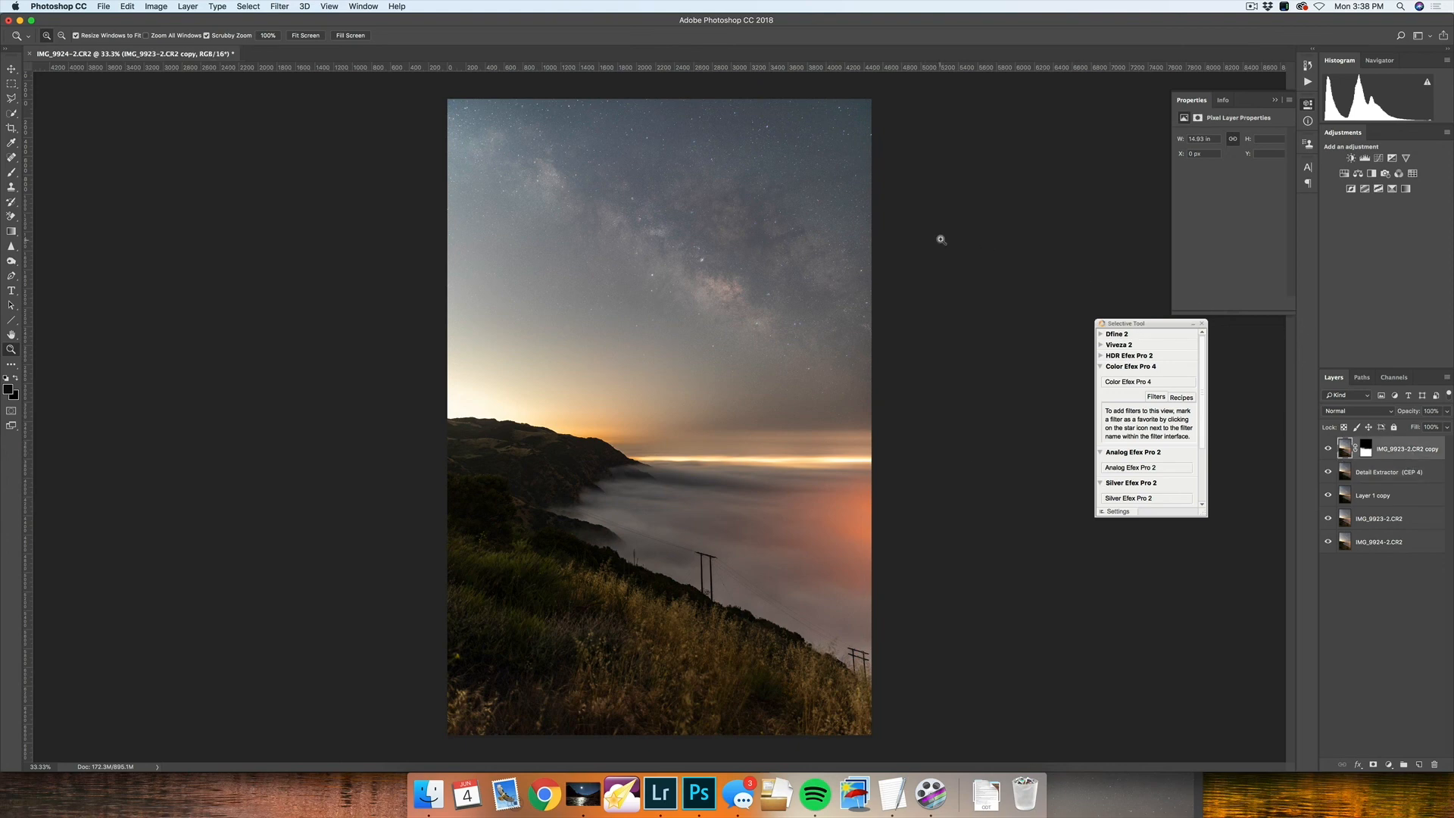
pyautogui.click(1394, 473)
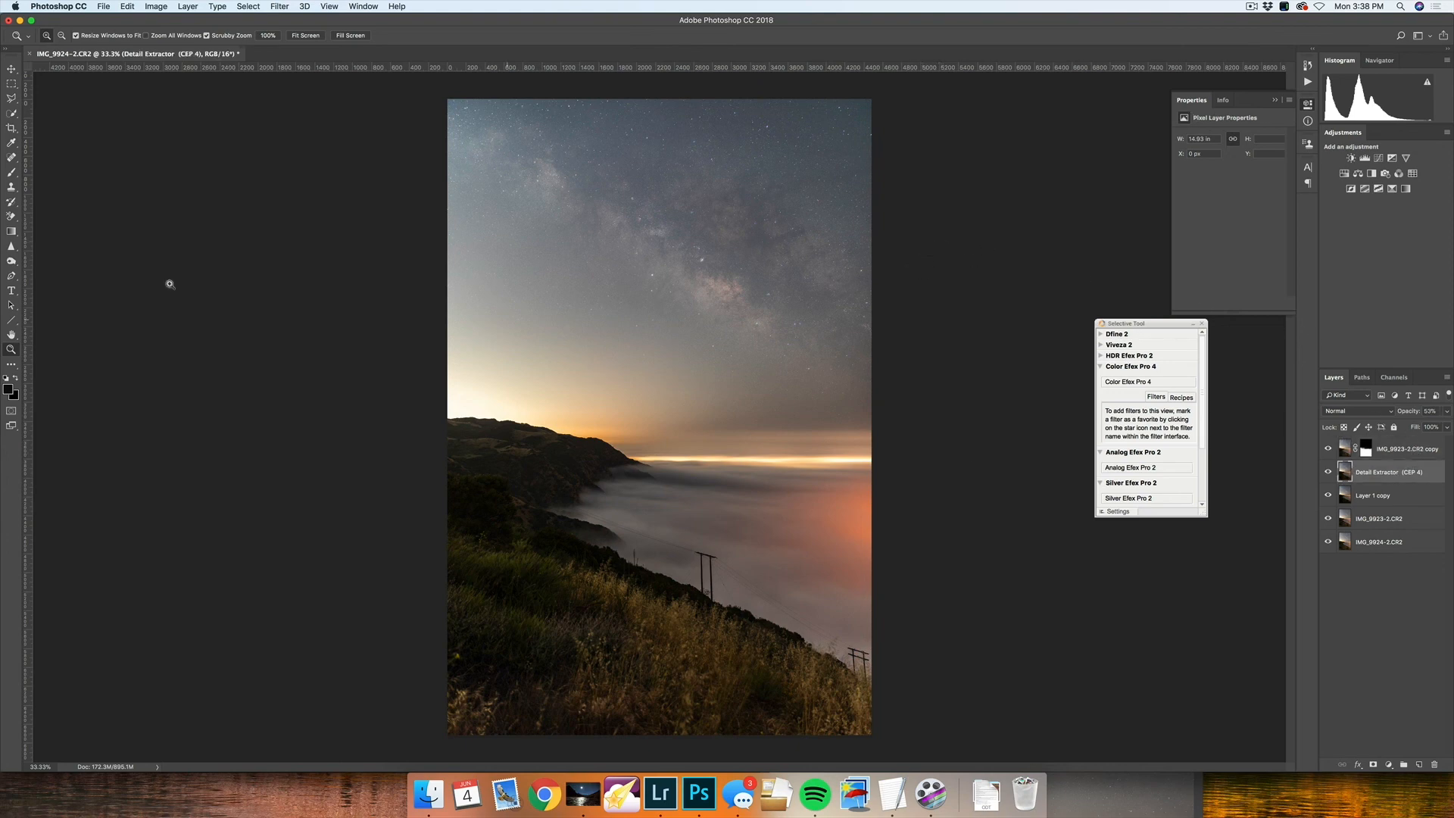
pyautogui.click(11, 262)
pyautogui.rightClick(11, 264)
pyautogui.click(46, 259)
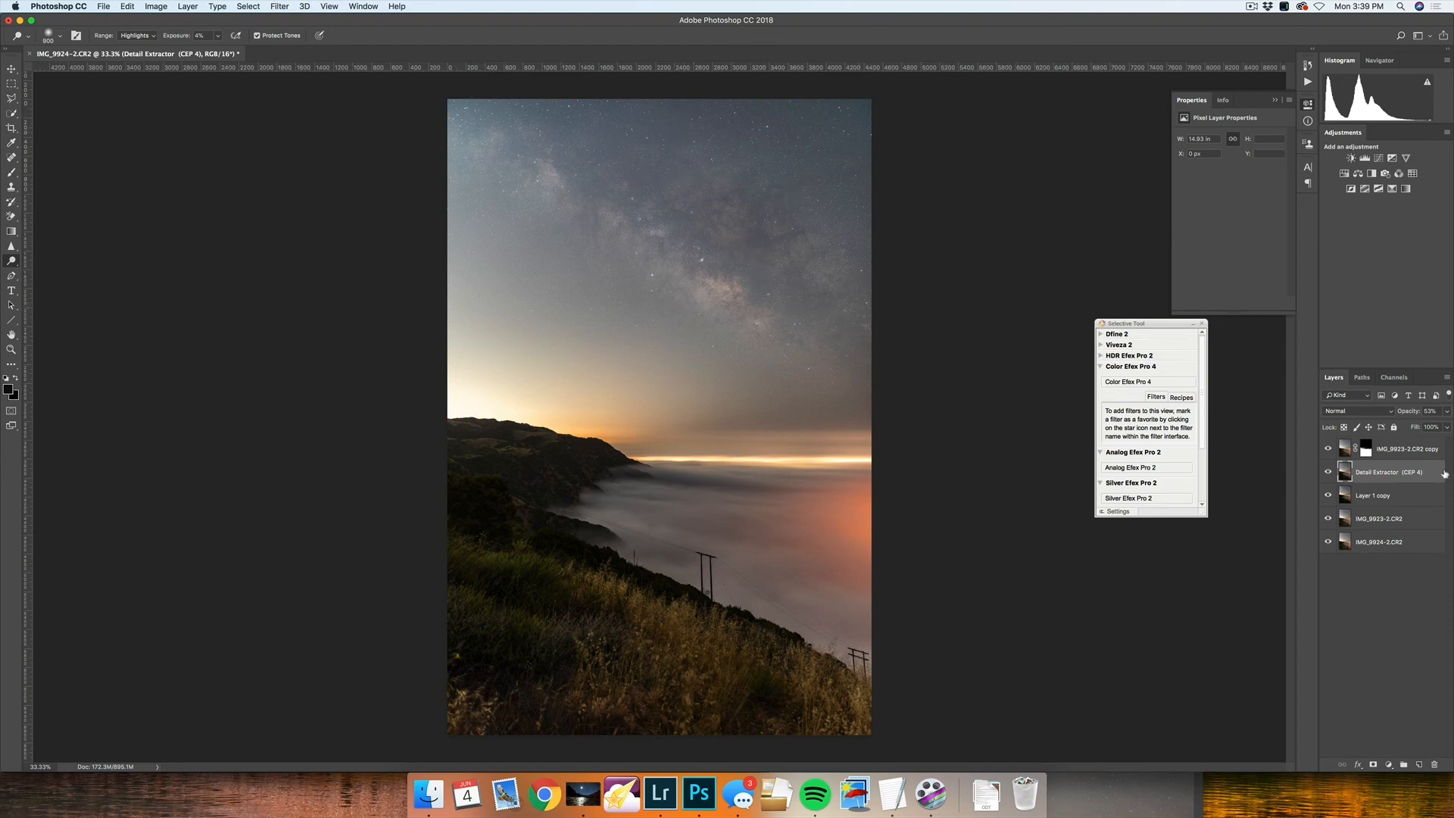
# Step: Select all the layers, flatten them into a single background image and save the file
pyautogui.click(1411, 450)
pyautogui.keyDown('shift'); pyautogui.click(1393, 542); pyautogui.keyUp('shift')
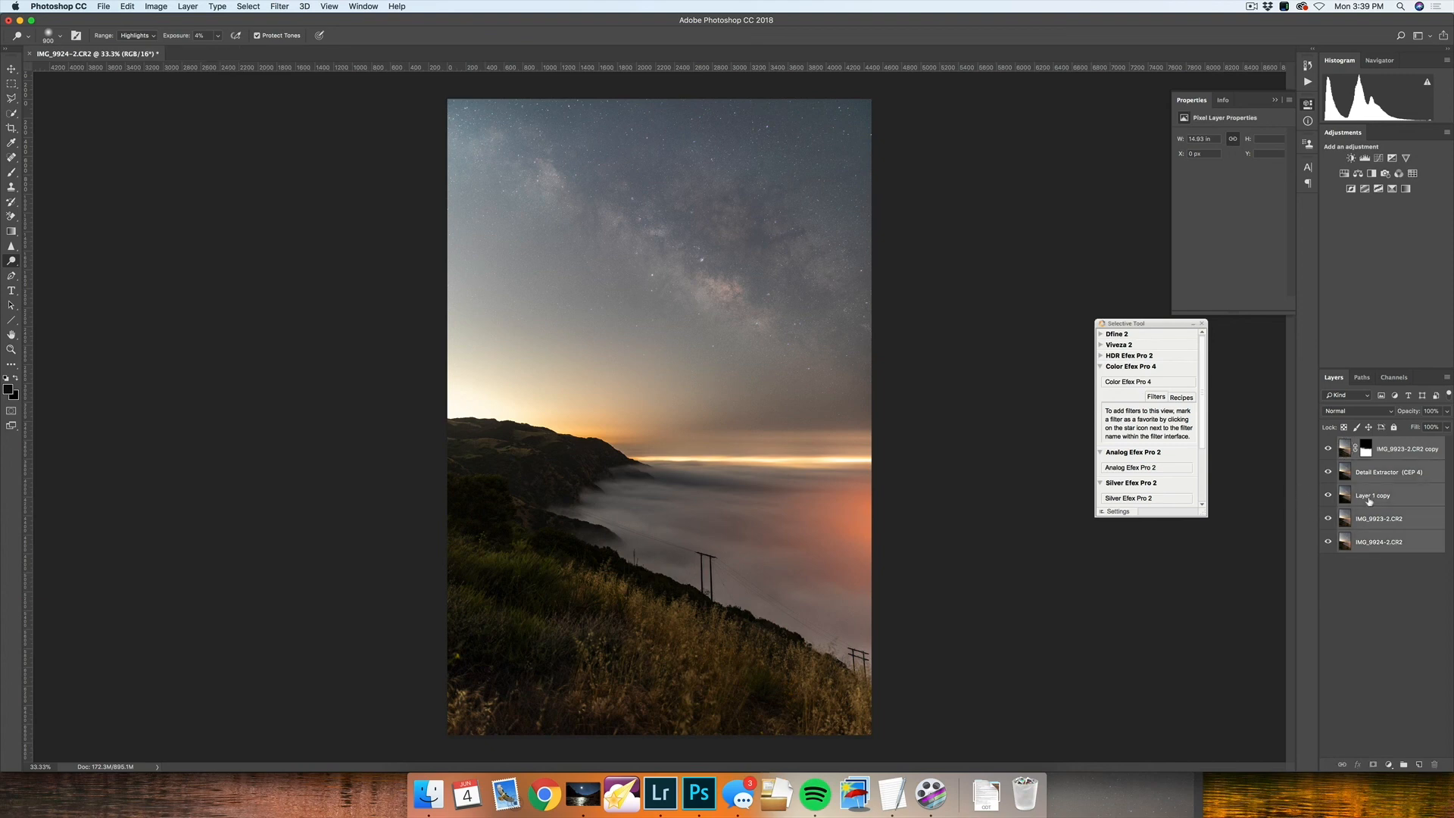
pyautogui.rightClick(1392, 497)
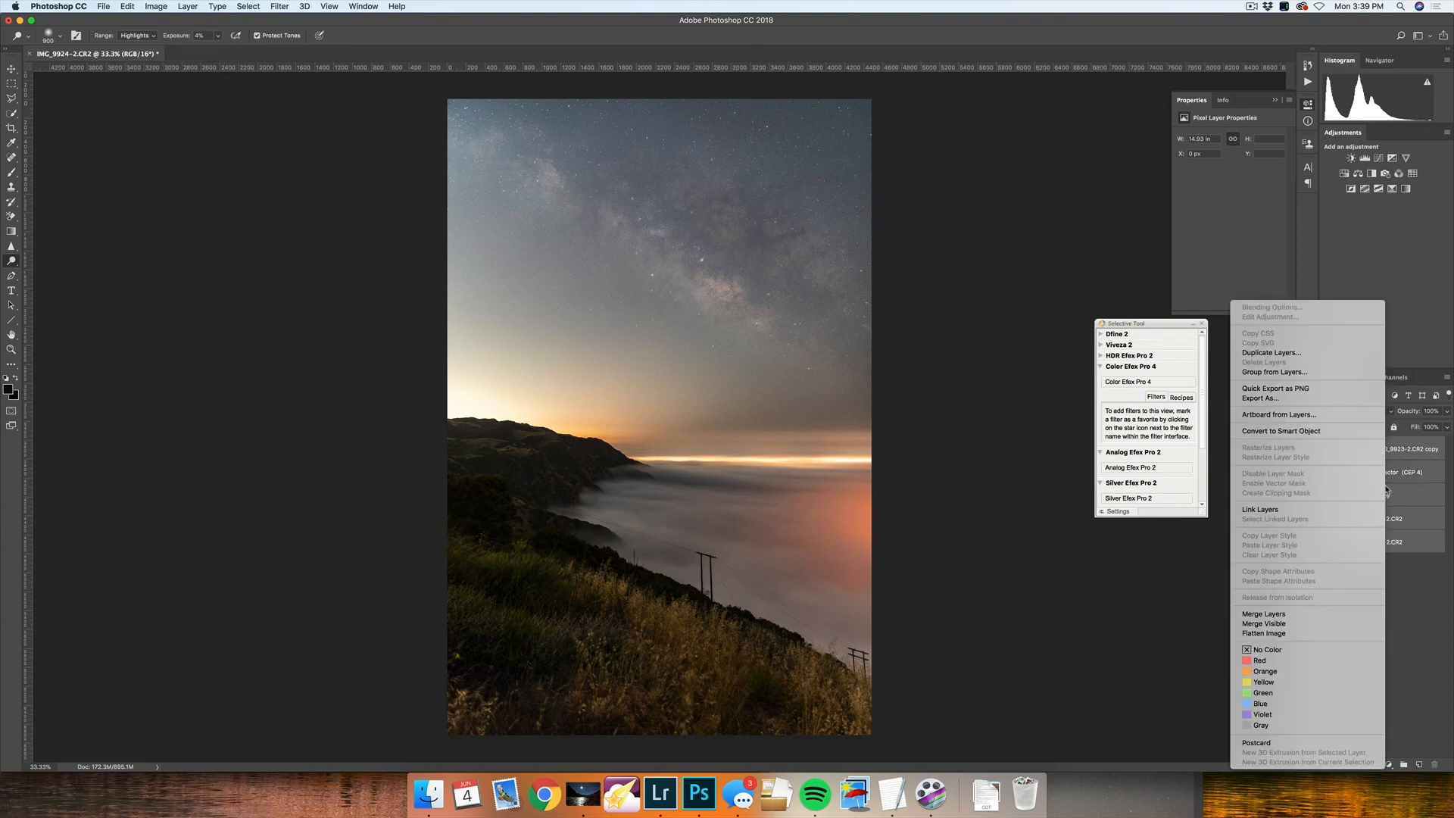
pyautogui.click(1284, 634)
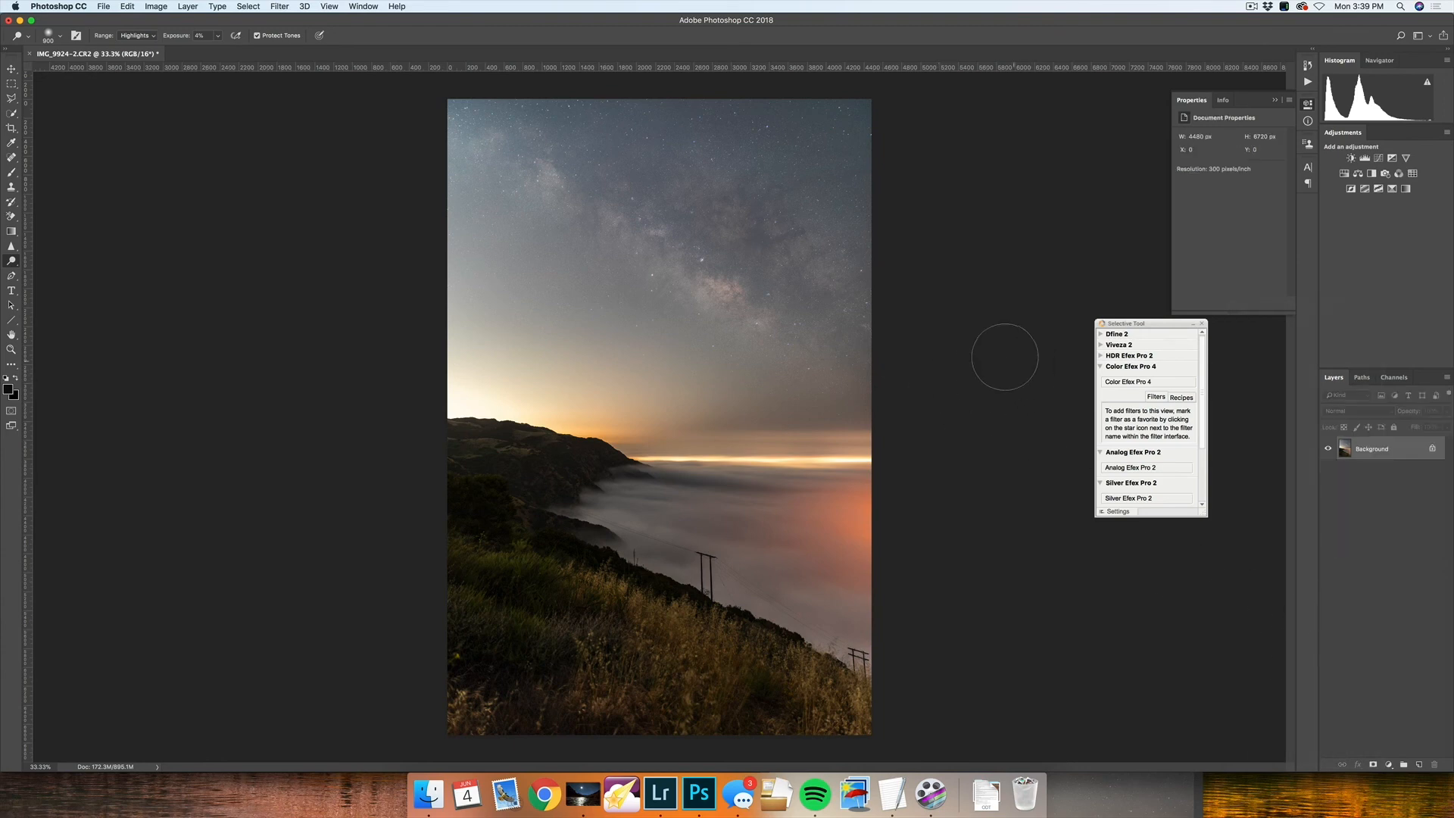
pyautogui.press('super+s')
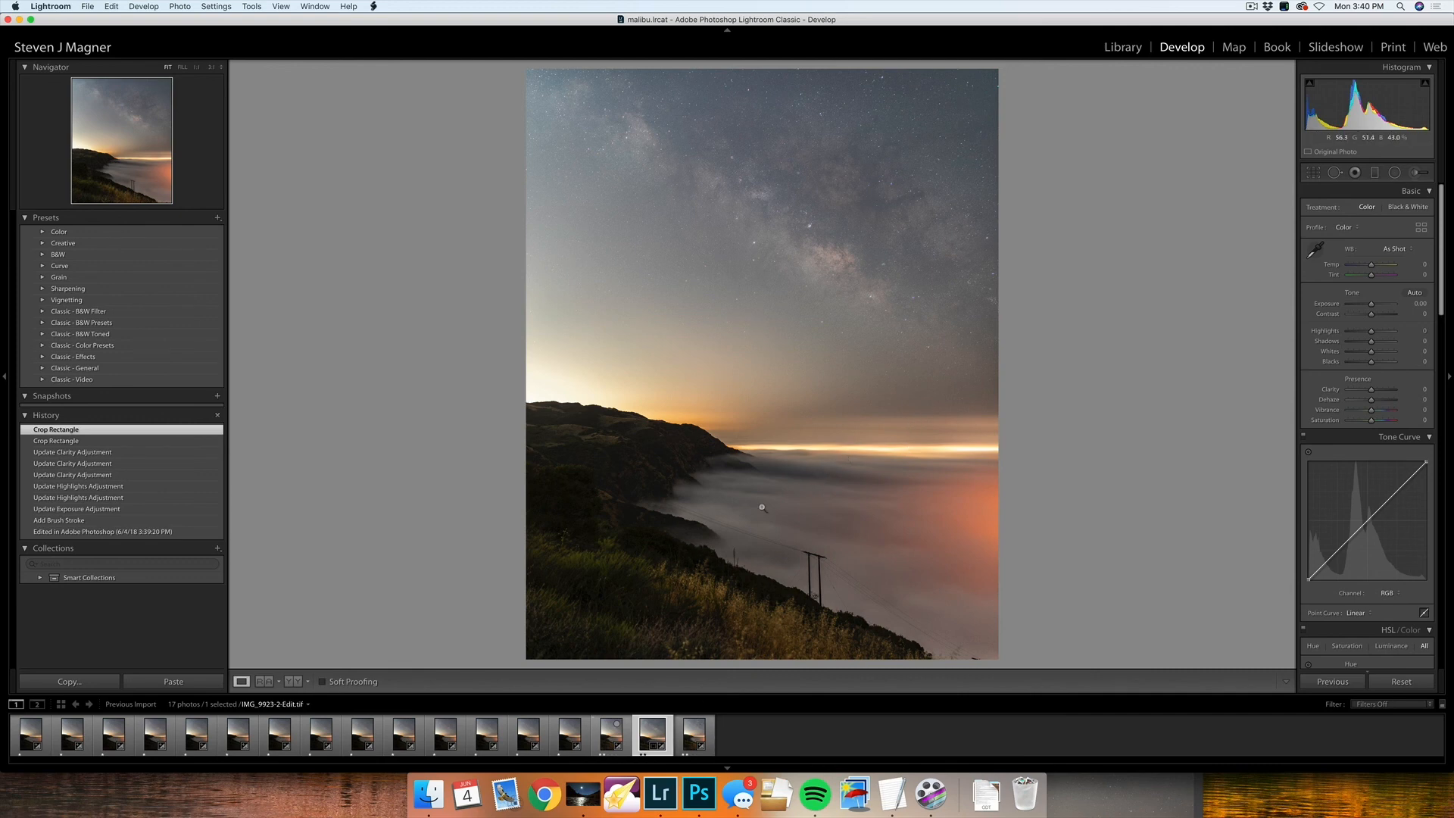
# Step: In Lightroom, synchronize only the crop settings from IMG_9923-2-Edit.tif to IMG_9922-2.CR2
pyautogui.click(566, 734)
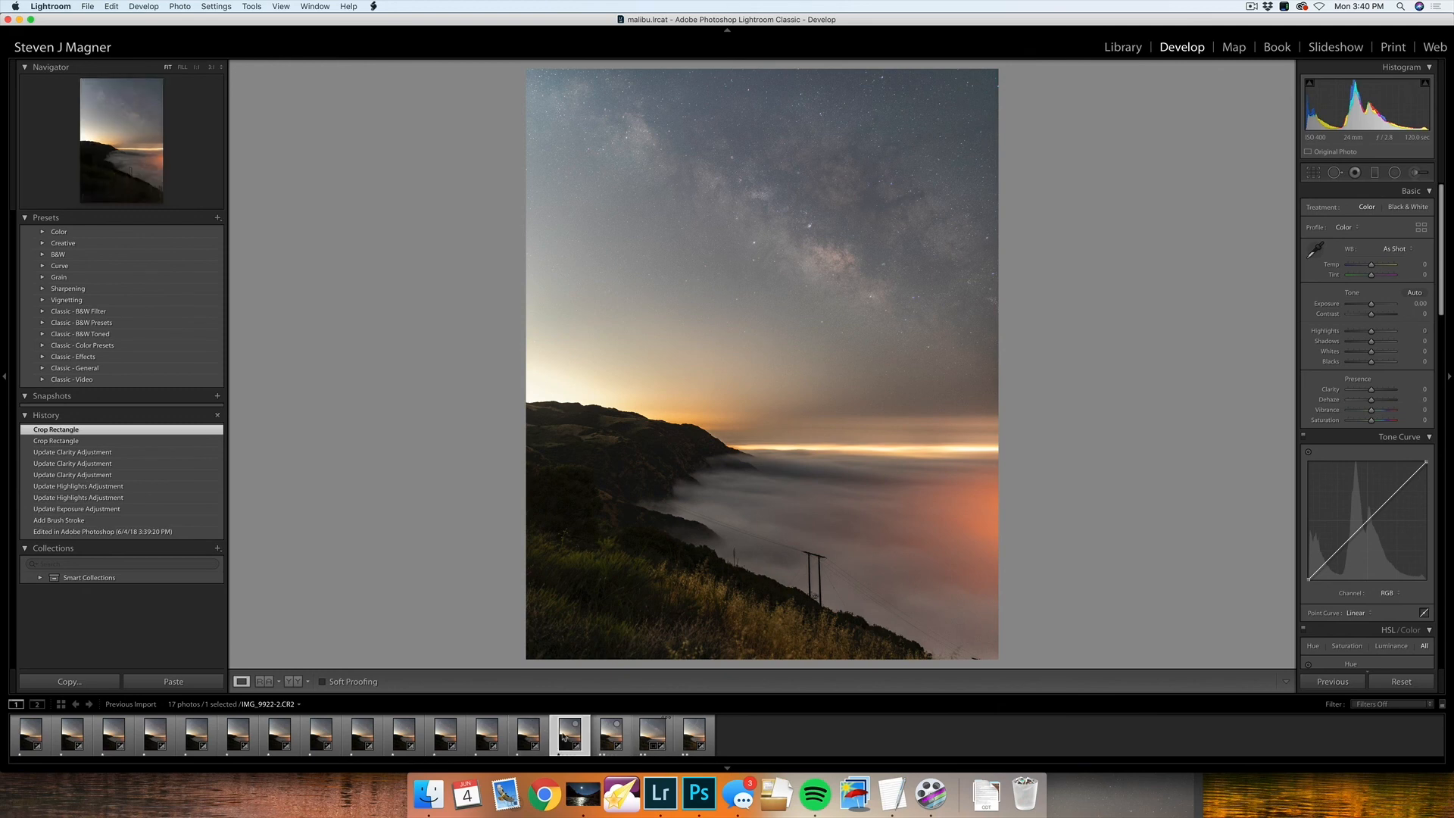
pyautogui.keyDown('super'); pyautogui.click(652, 736); pyautogui.keyUp('super')
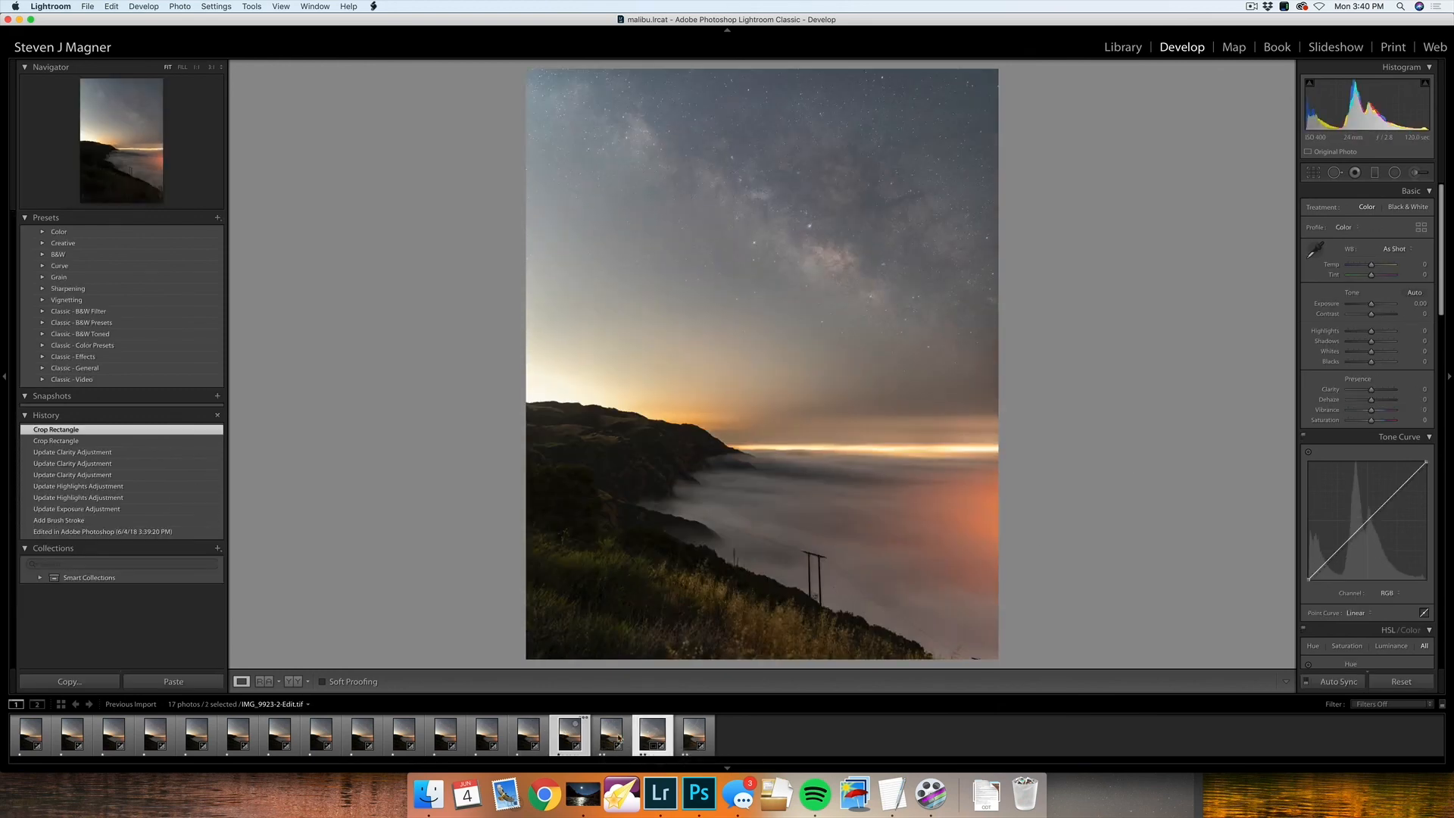
pyautogui.click(1339, 681)
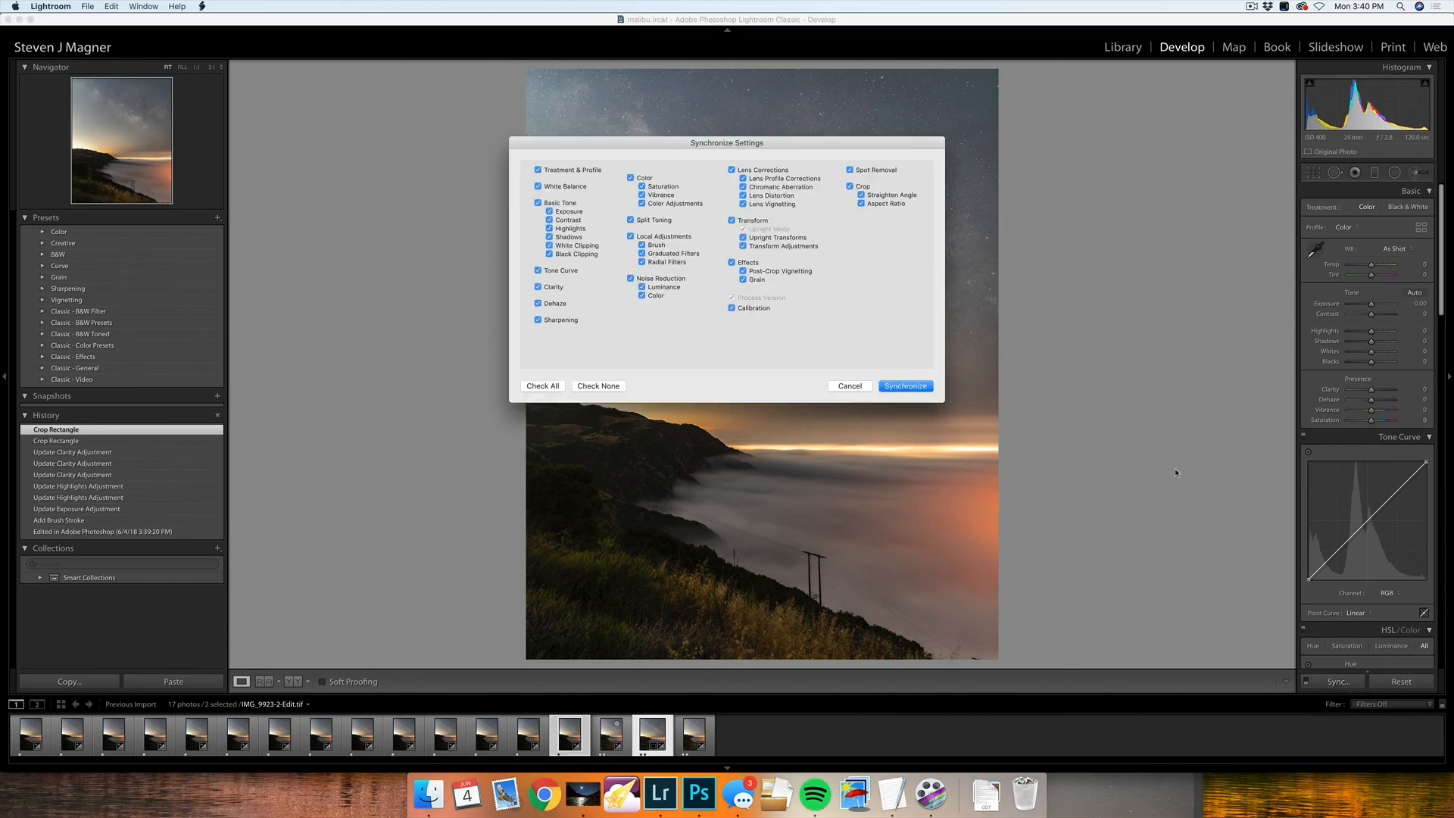
pyautogui.click(598, 386)
pyautogui.click(850, 186)
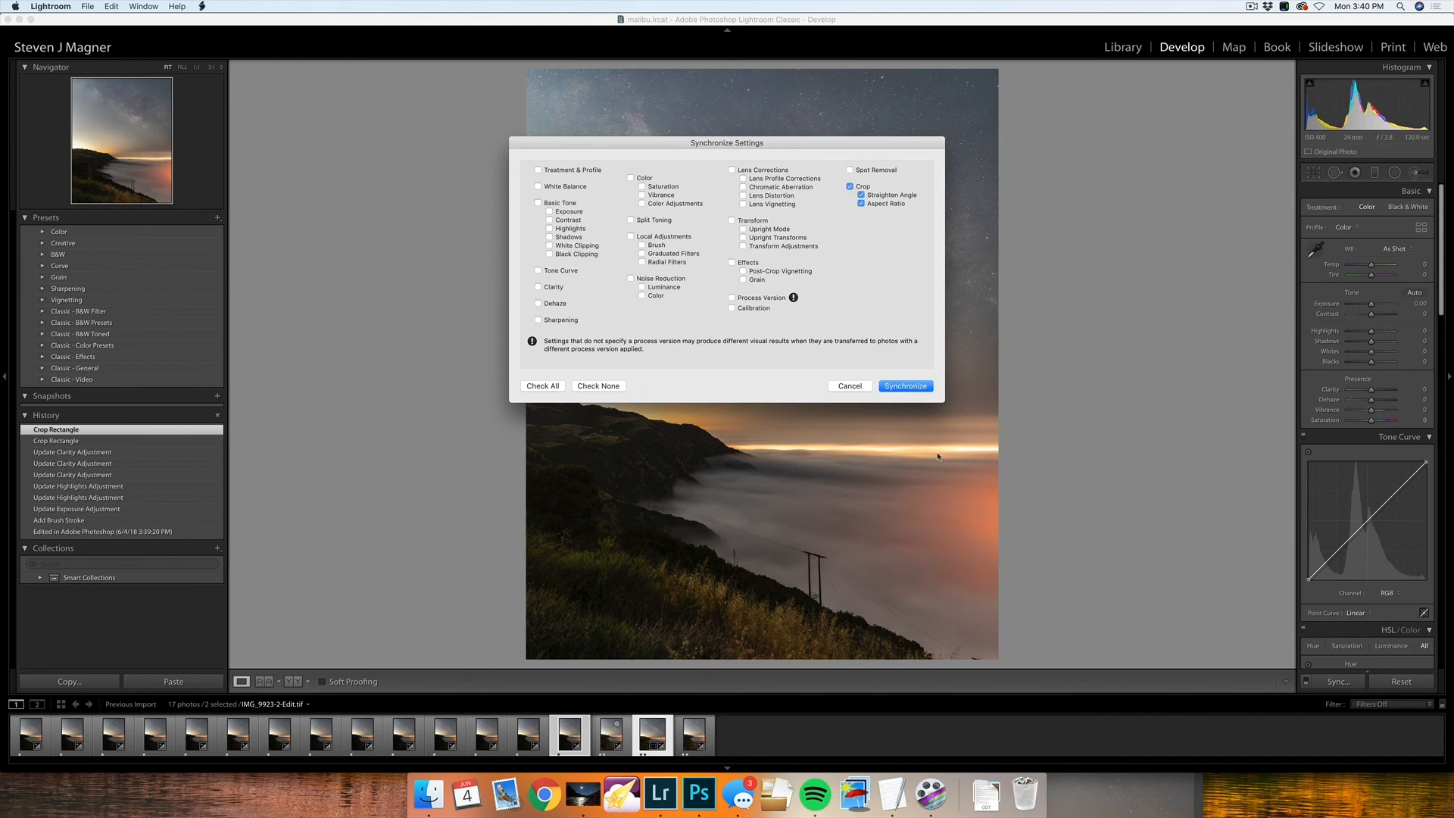
pyautogui.click(907, 386)
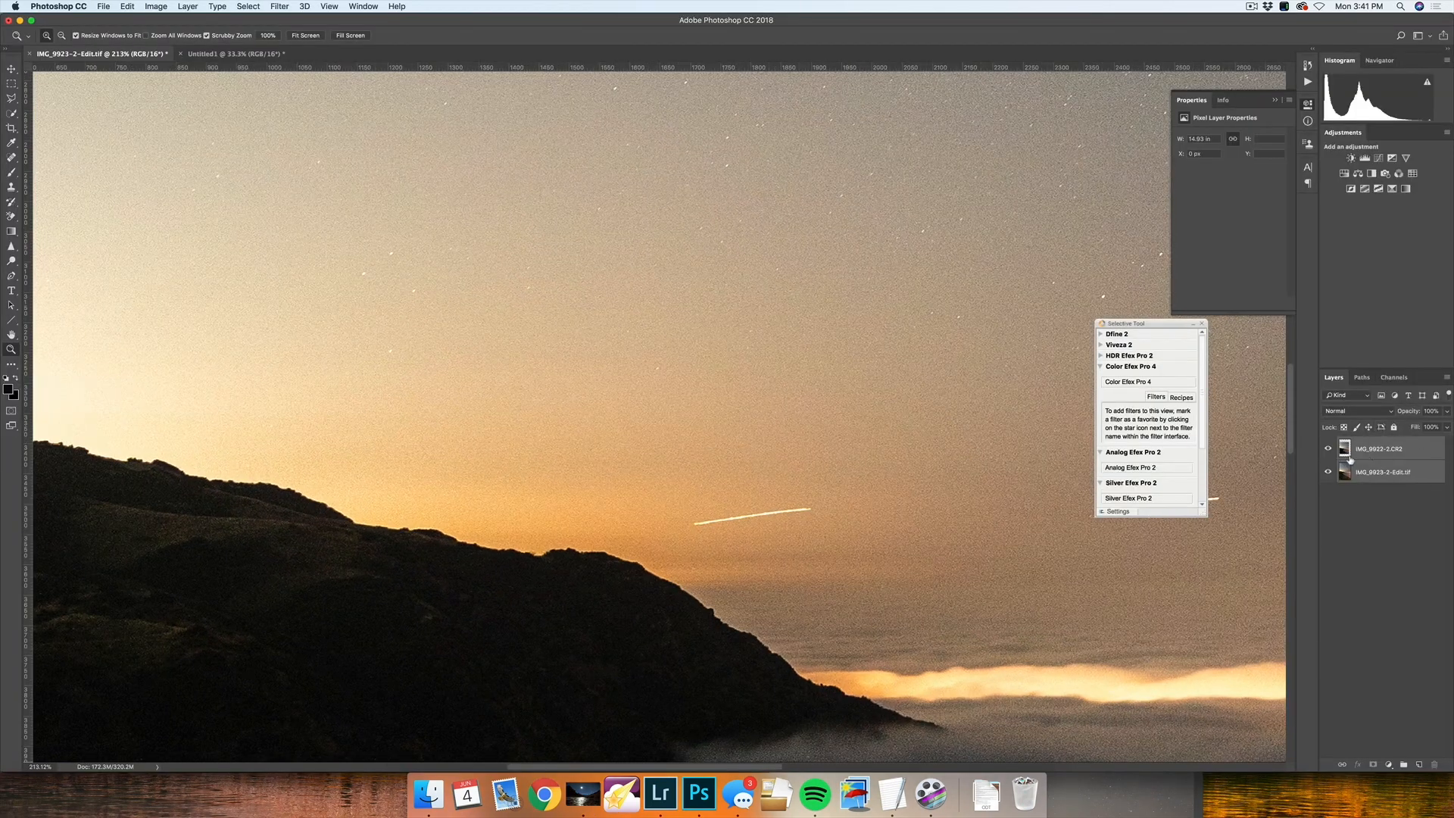
# Step: In Photoshop, compare the original IMG_9922-2.CR2 layer with the edited image around the hillside and horizon
pyautogui.click(1329, 450)
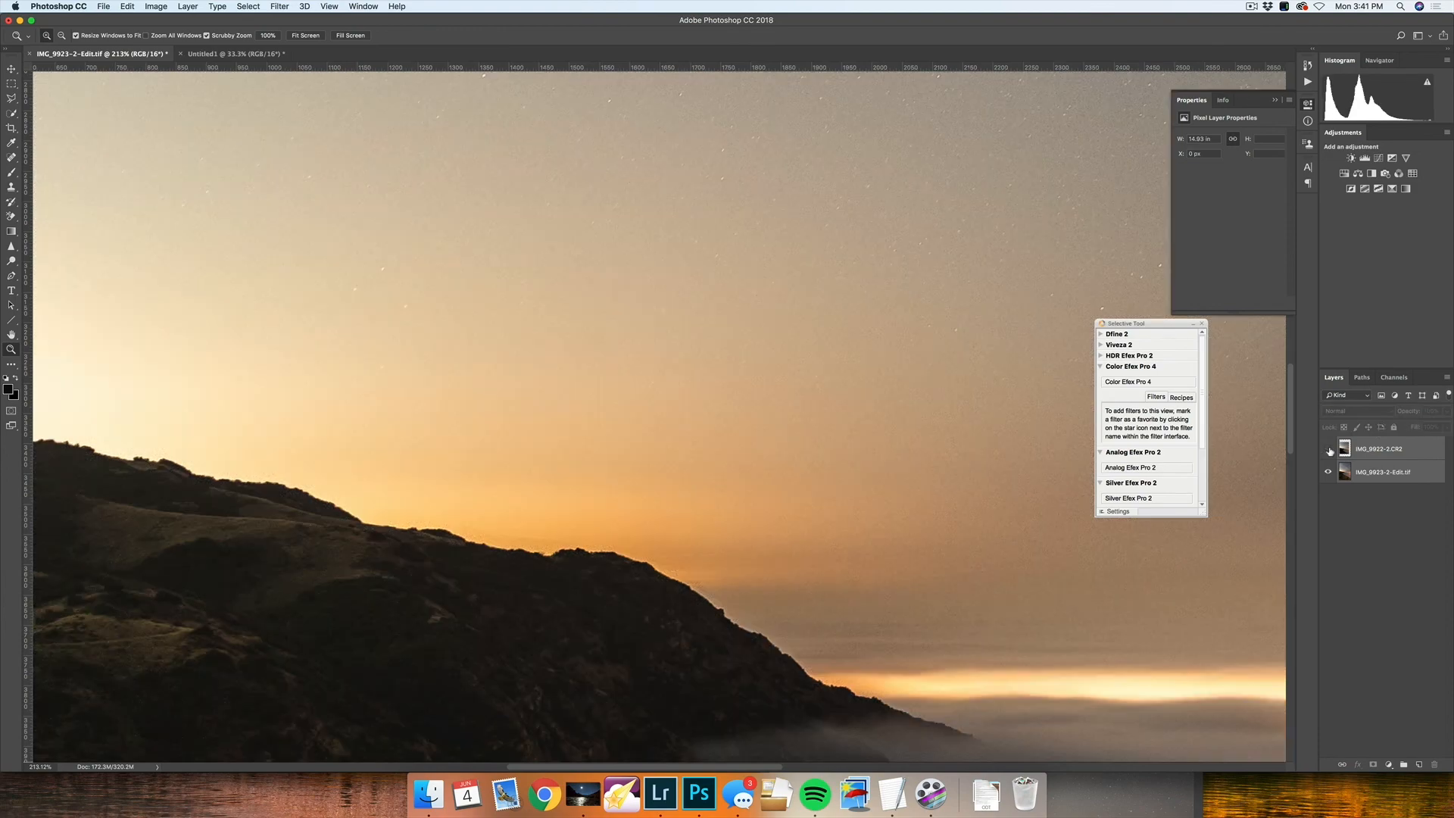
pyautogui.click(1329, 449)
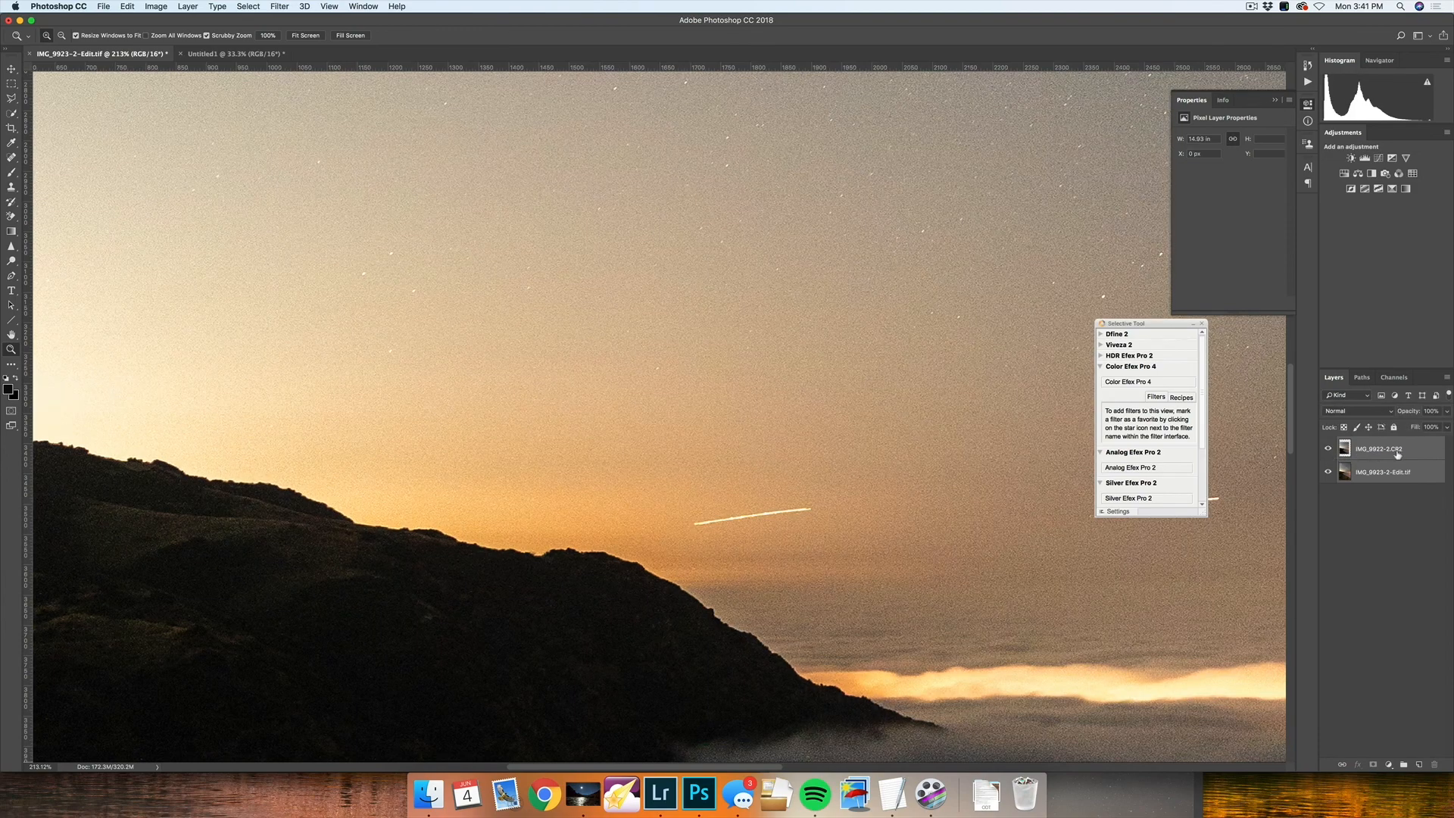
pyautogui.click(1340, 450)
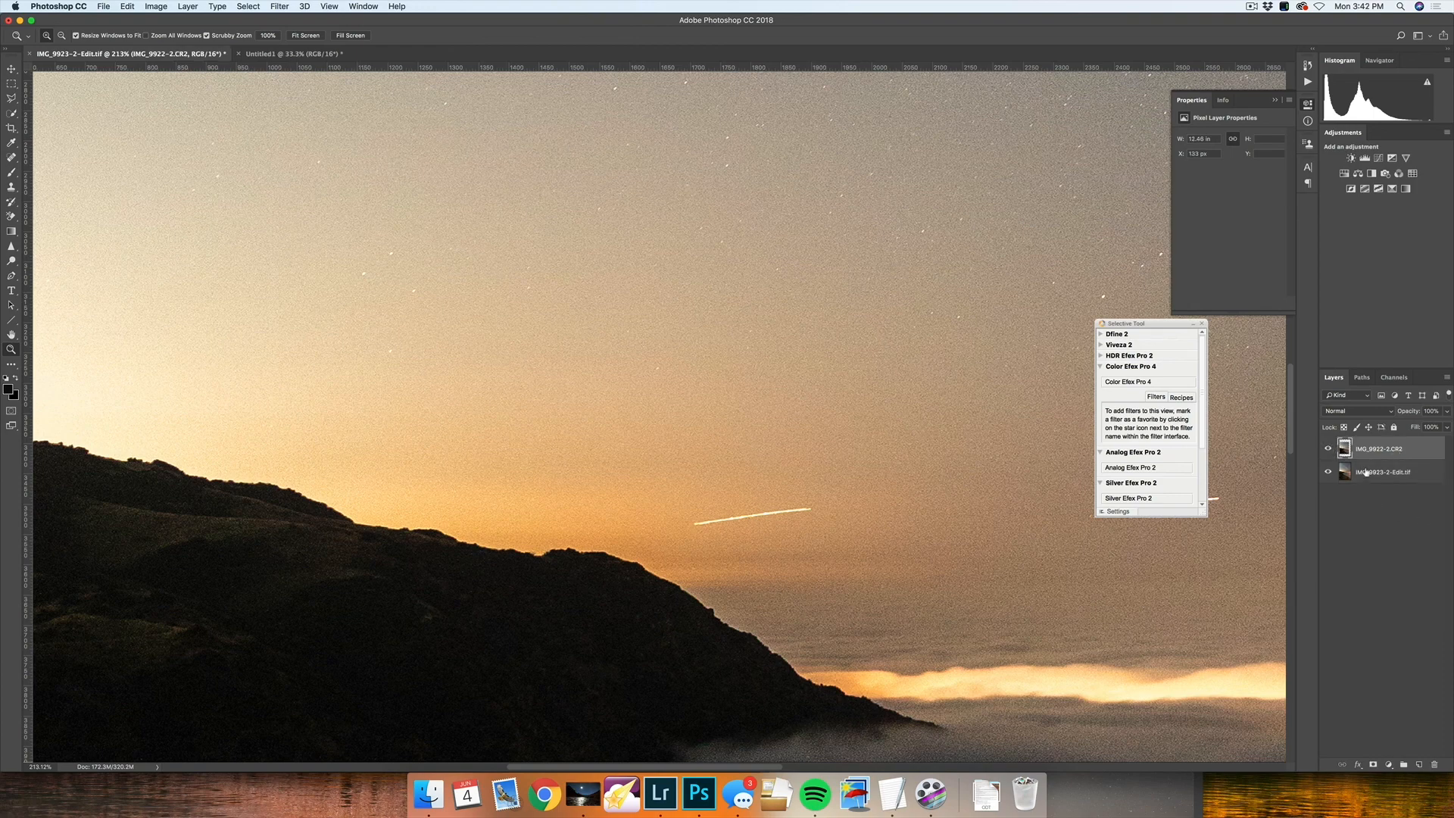
pyautogui.click(1327, 450)
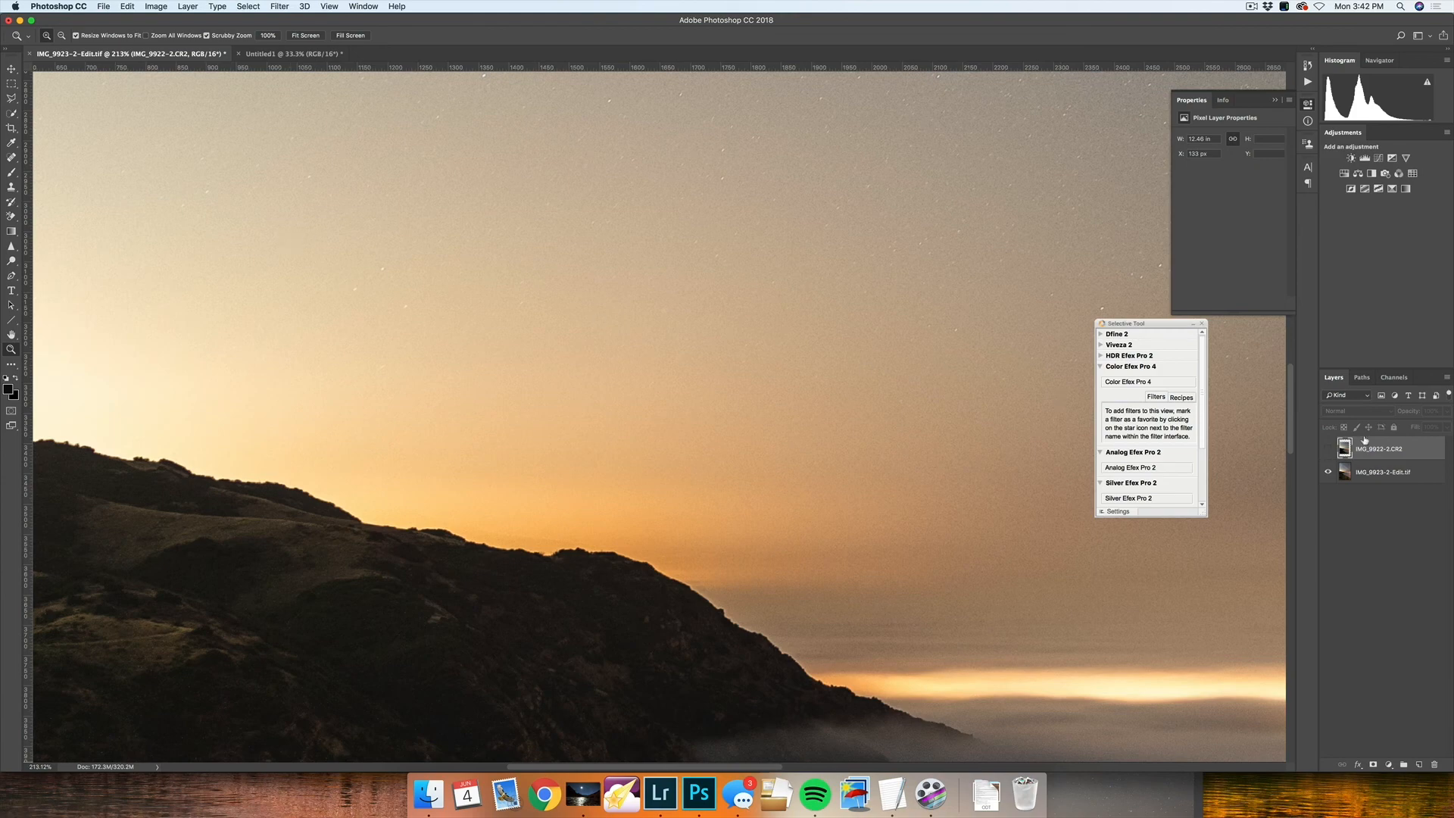
# Step: Compare noise and detail in the Milky Way between the original IMG_9922-2.CR2 layer and the edited image
pyautogui.scroll(4, 865, 330)
pyautogui.hscroll(6, 864, 331)
pyautogui.scroll(3, 864, 330)
pyautogui.hscroll(4, 865, 330)
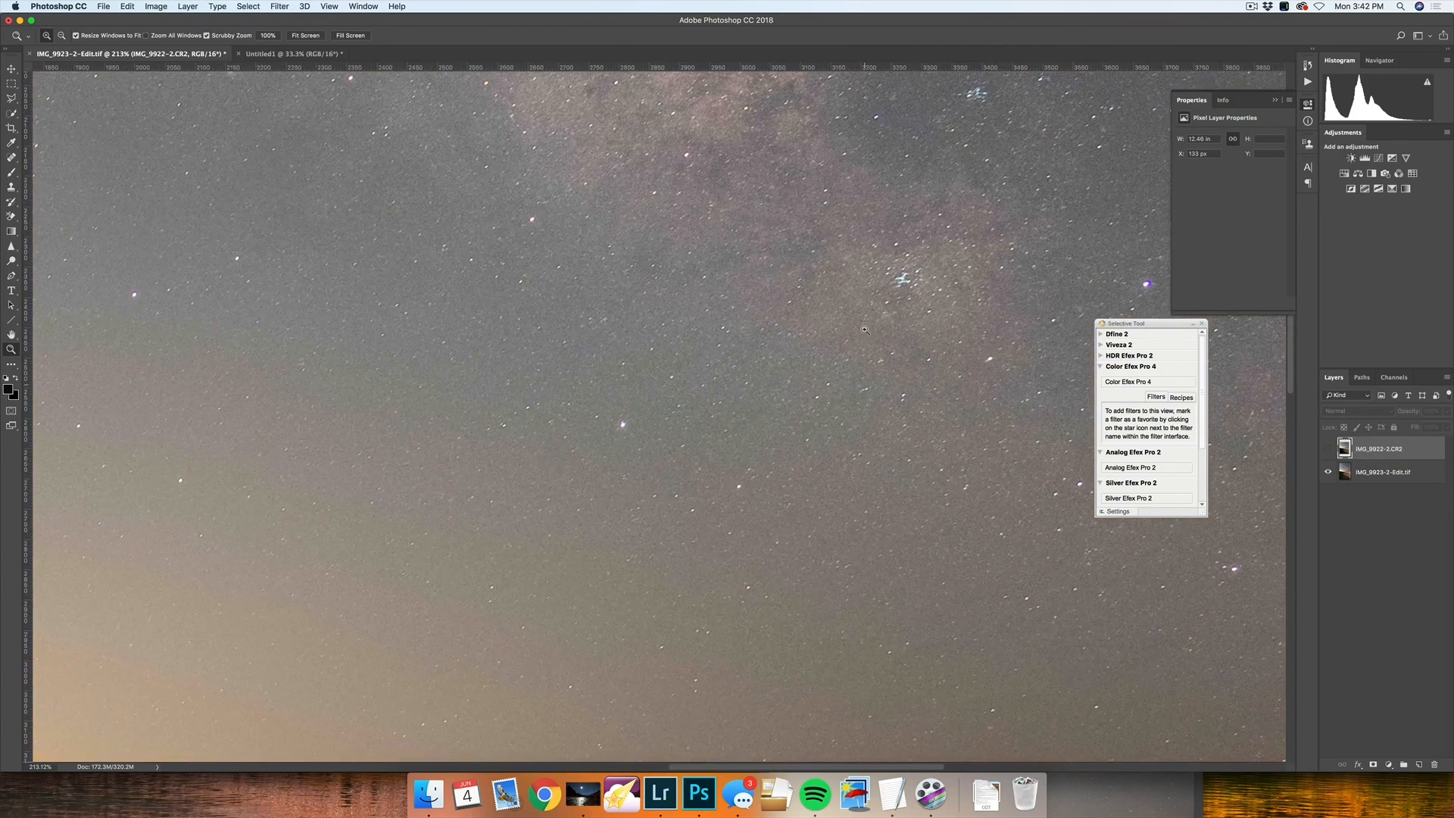
pyautogui.click(1328, 449)
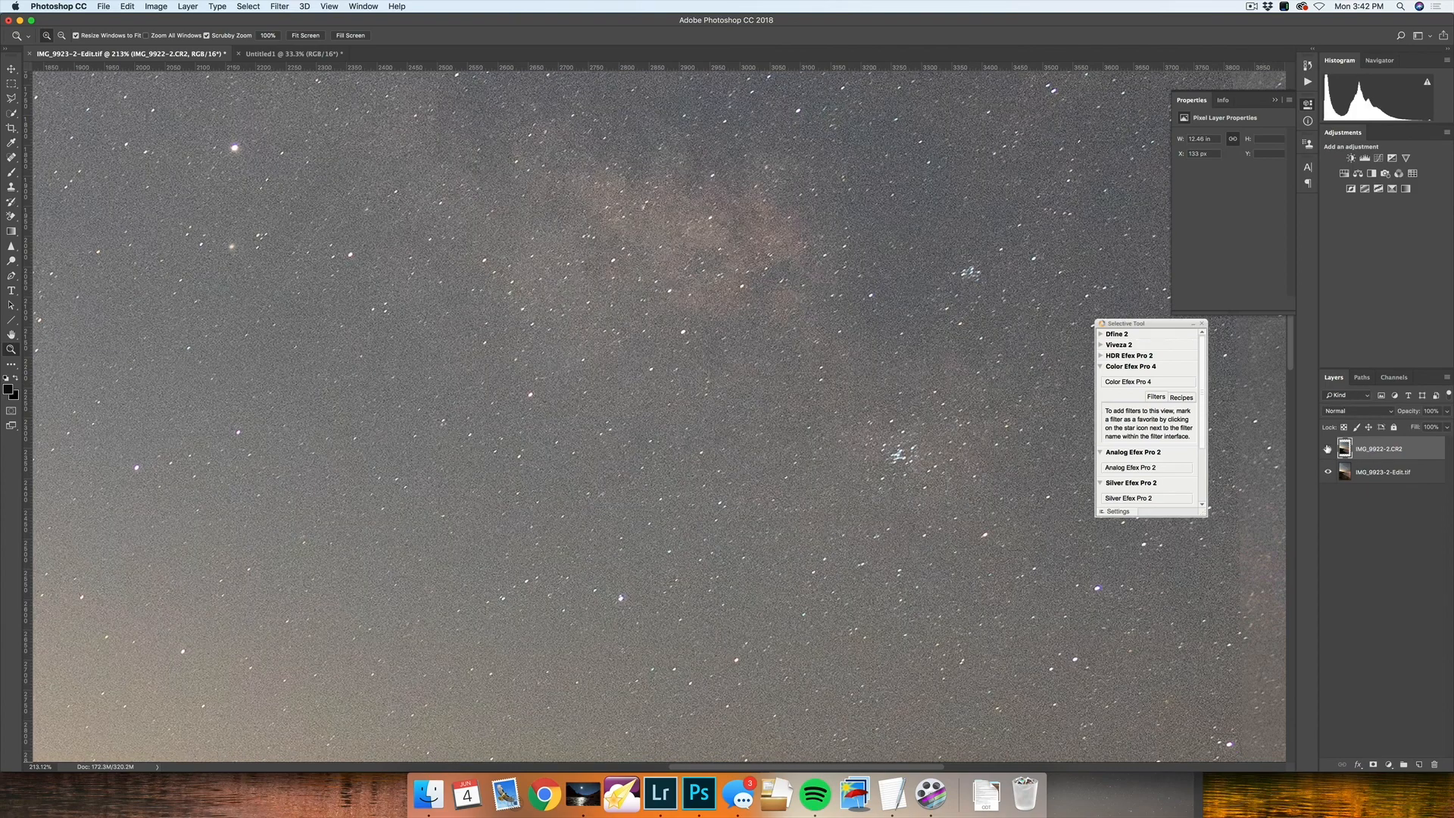
pyautogui.click(1328, 449)
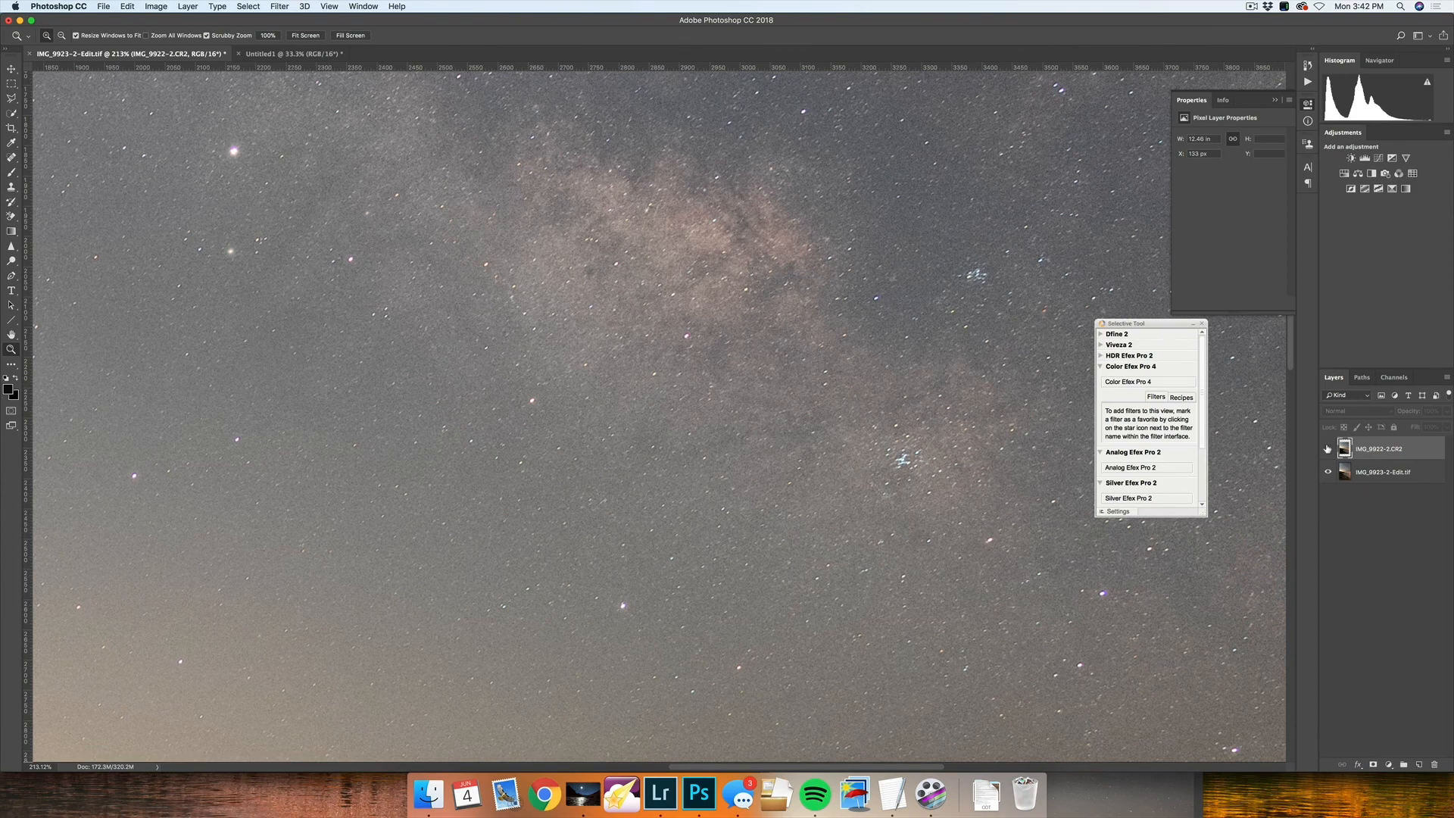
pyautogui.click(1328, 449)
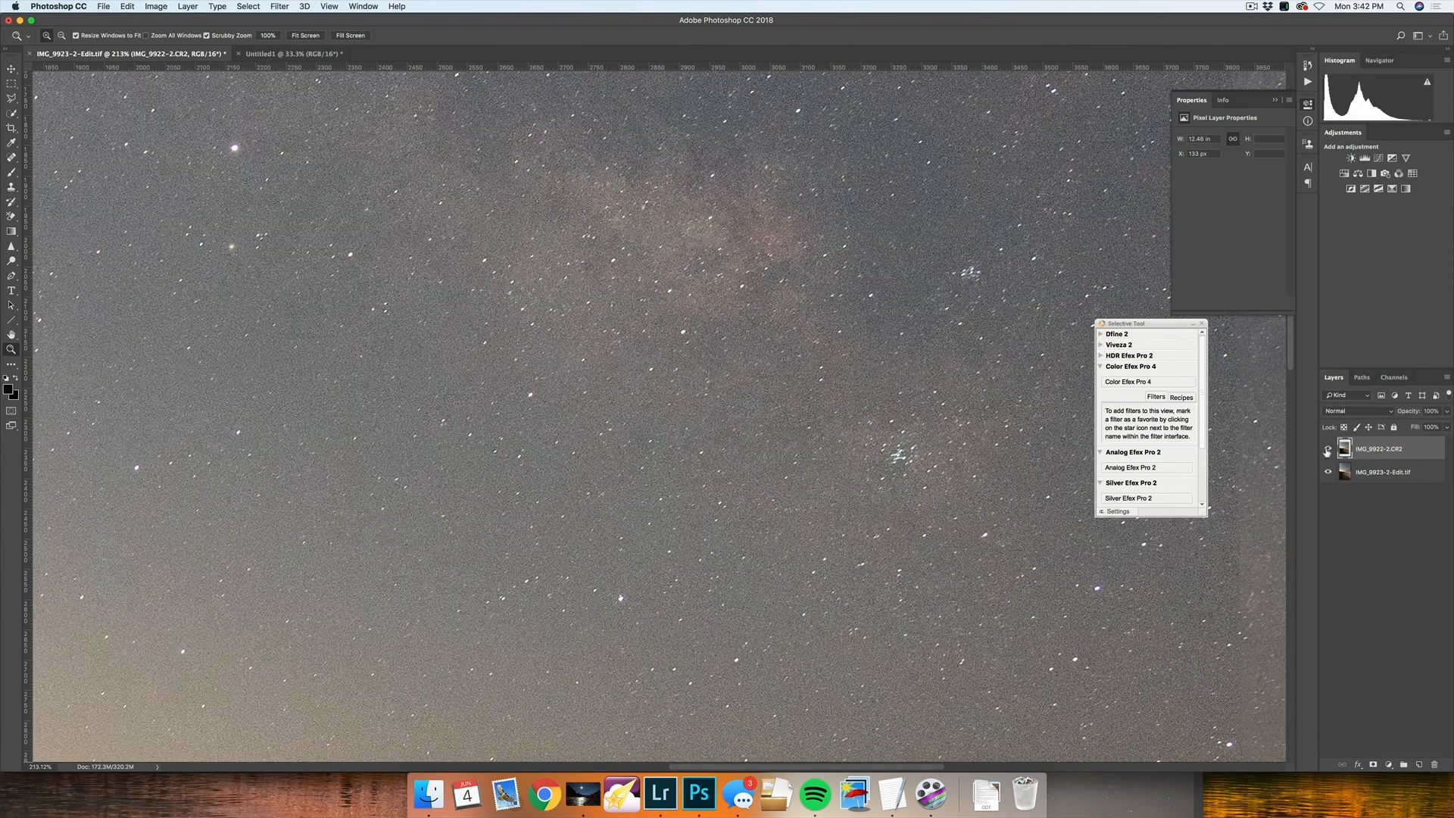
pyautogui.press('super+minus')
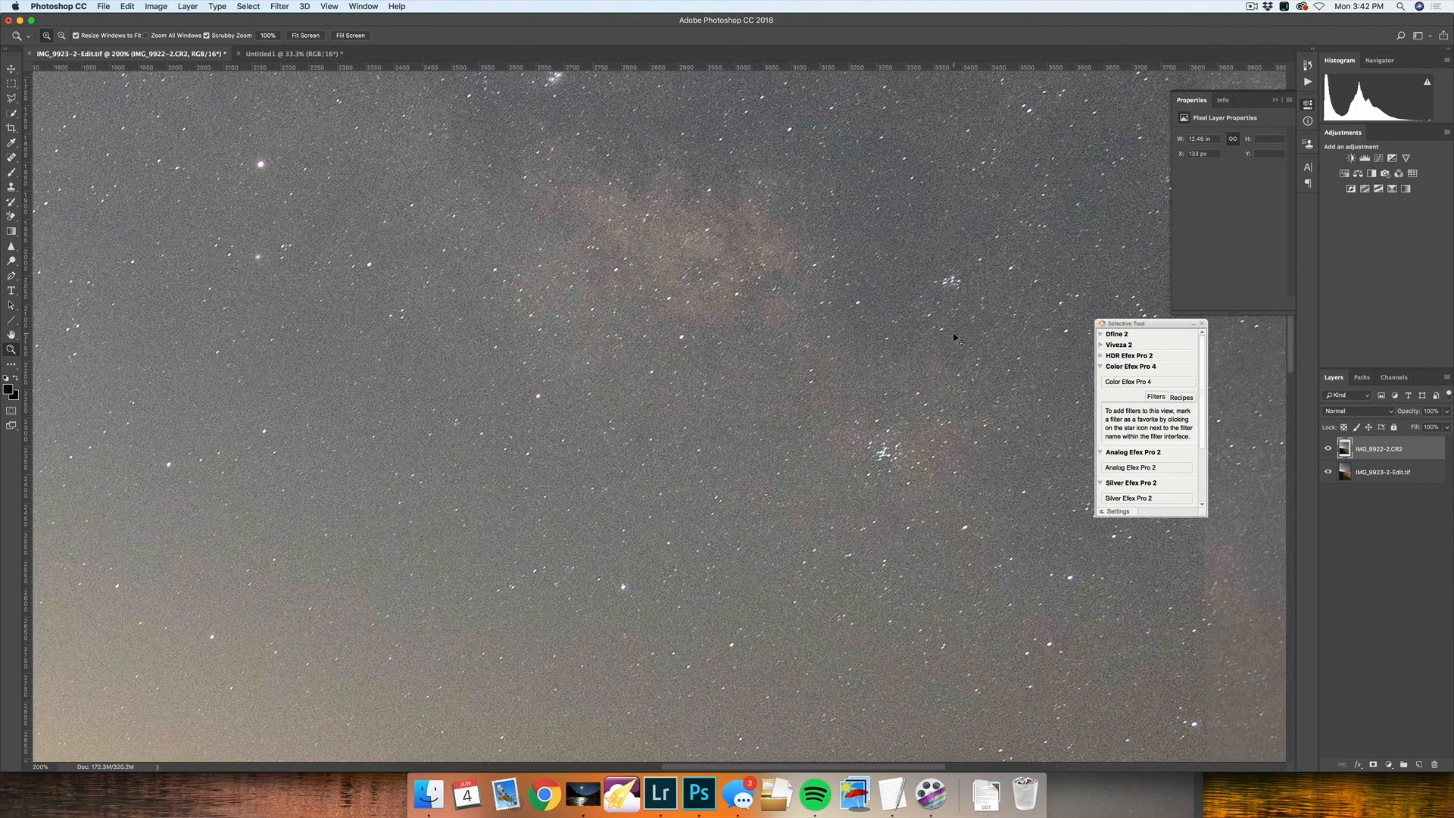
# Step: Compare shadow noise and detail on the dark hillside between the original IMG_9922-2.CR2 layer and the edited image at close magnification
pyautogui.click(1328, 452)
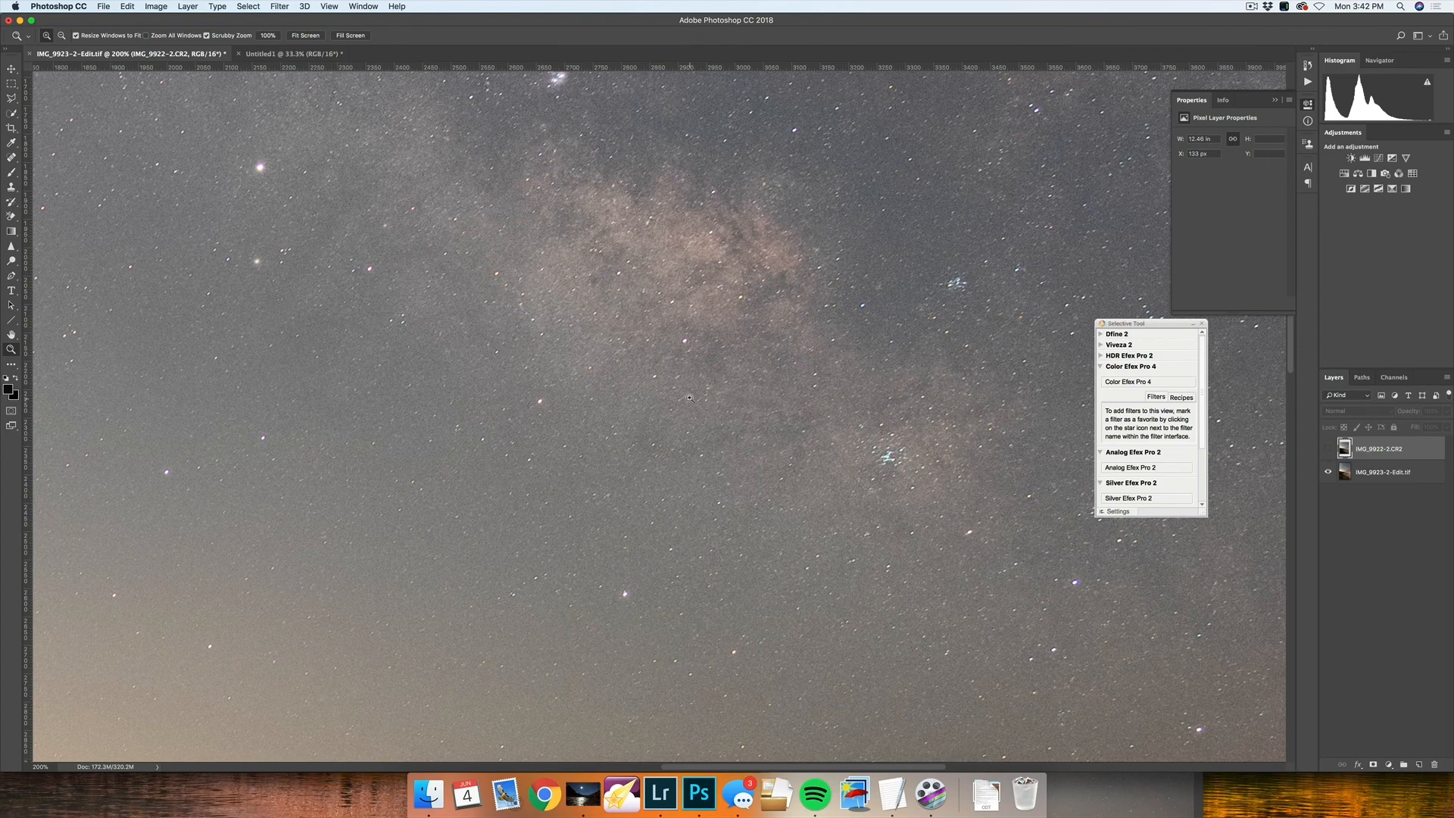
pyautogui.scroll(-10, 717, 380)
pyautogui.hscroll(-10, 716, 380)
pyautogui.scroll(-8, 716, 380)
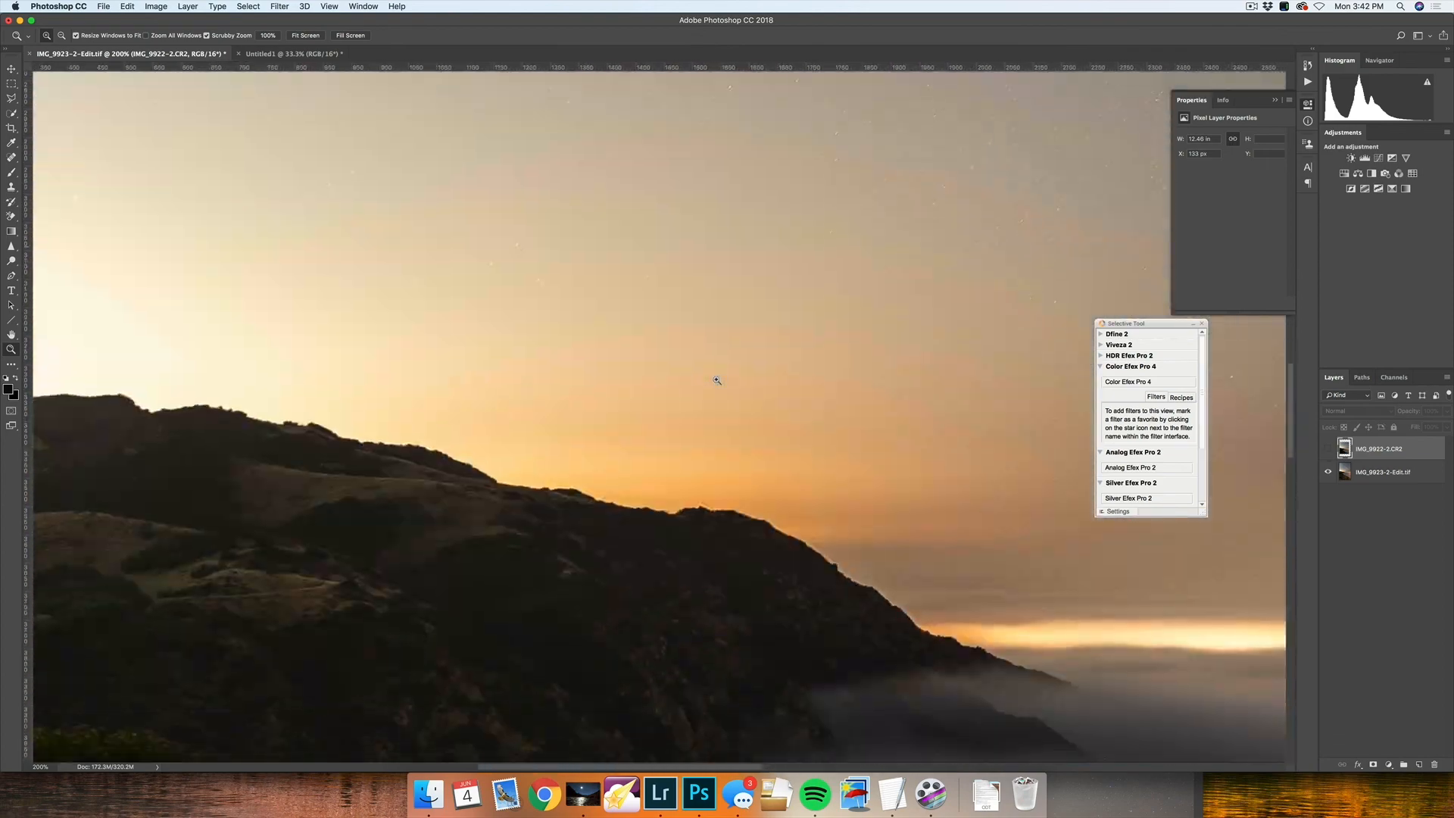
pyautogui.hscroll(-10, 714, 380)
pyautogui.moveTo(580, 412); pyautogui.dragTo(633, 451)
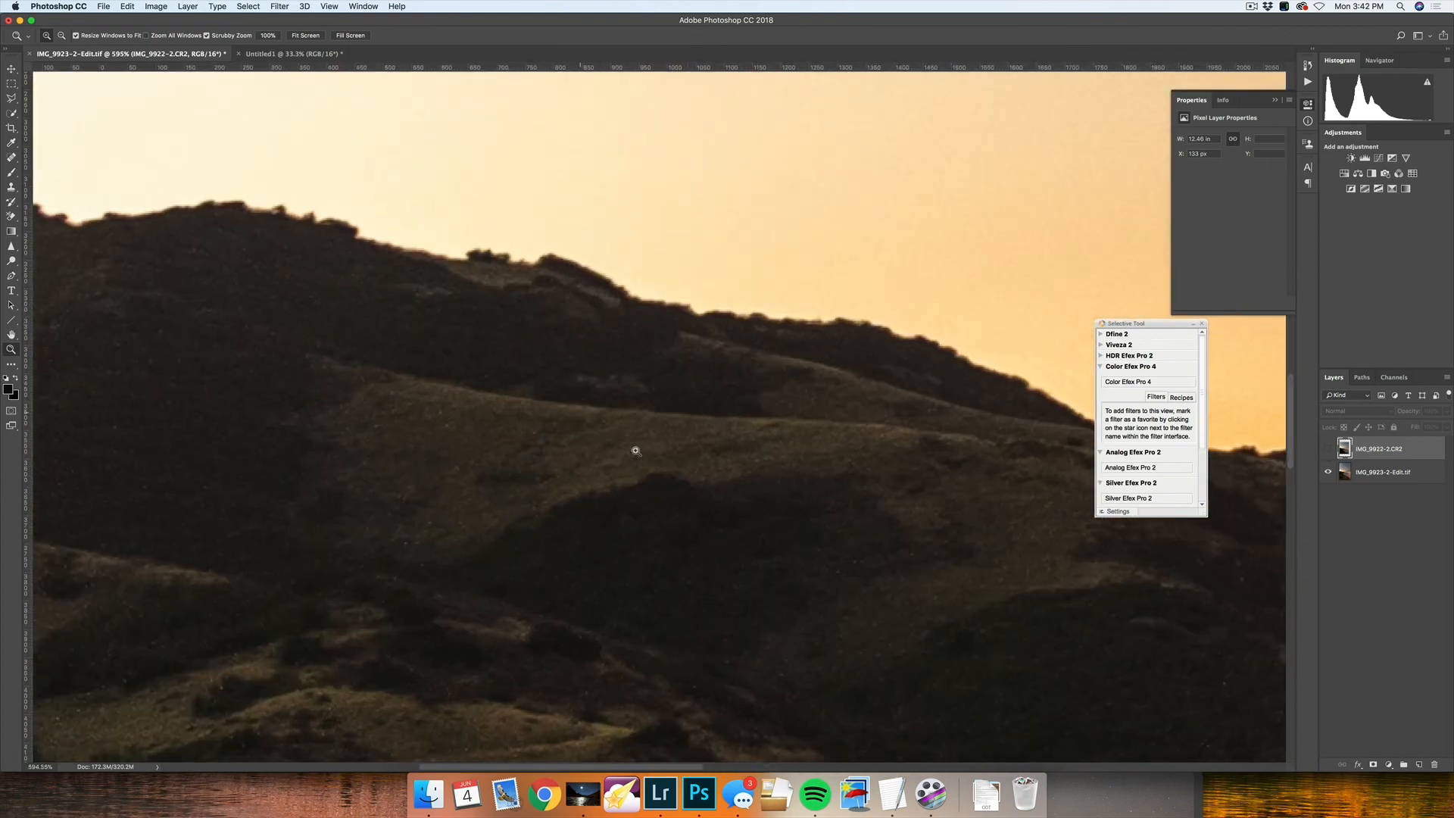
pyautogui.click(1328, 450)
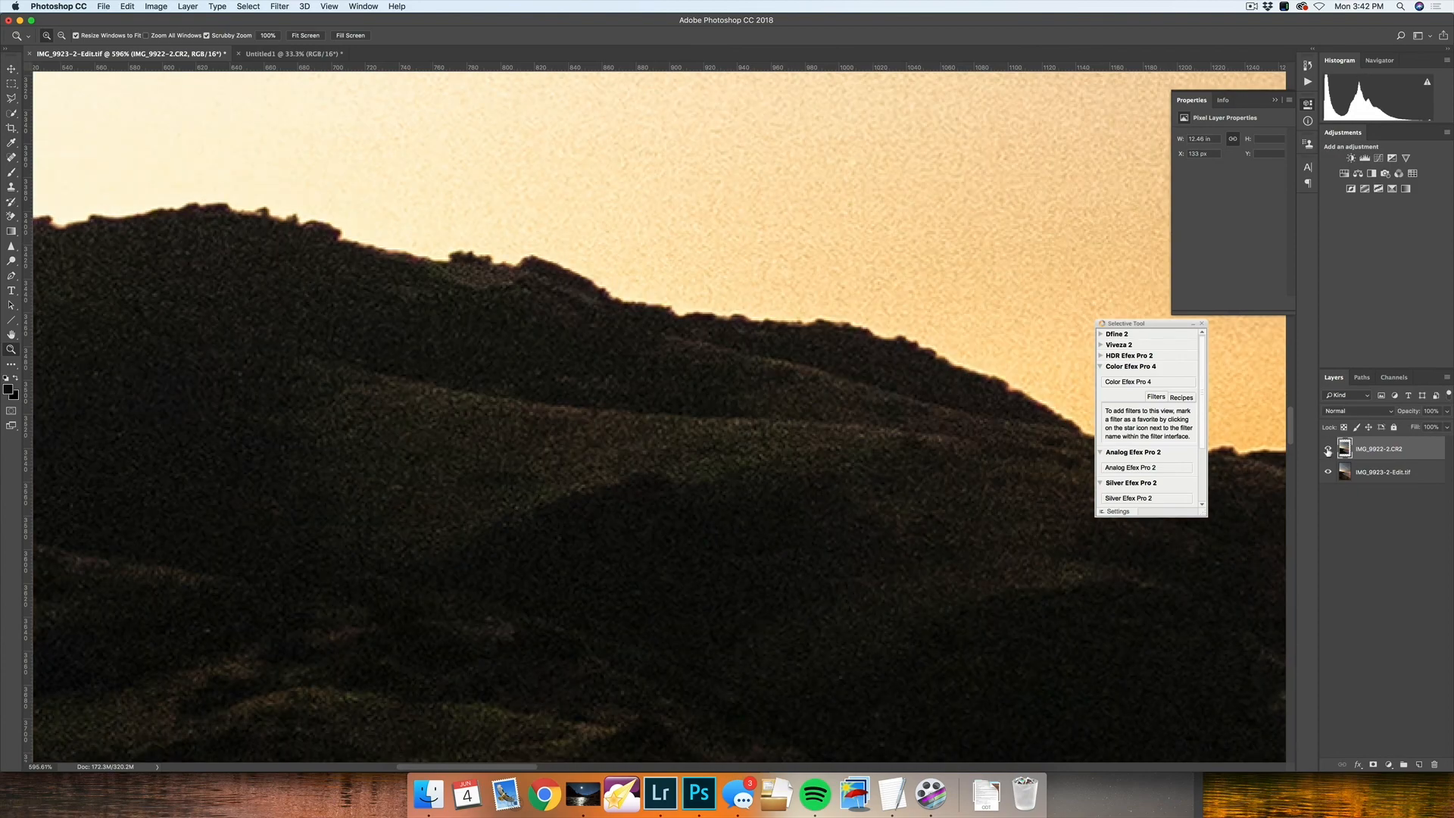
pyautogui.hscroll(-8, 590, 487)
pyautogui.scroll(-10, 590, 487)
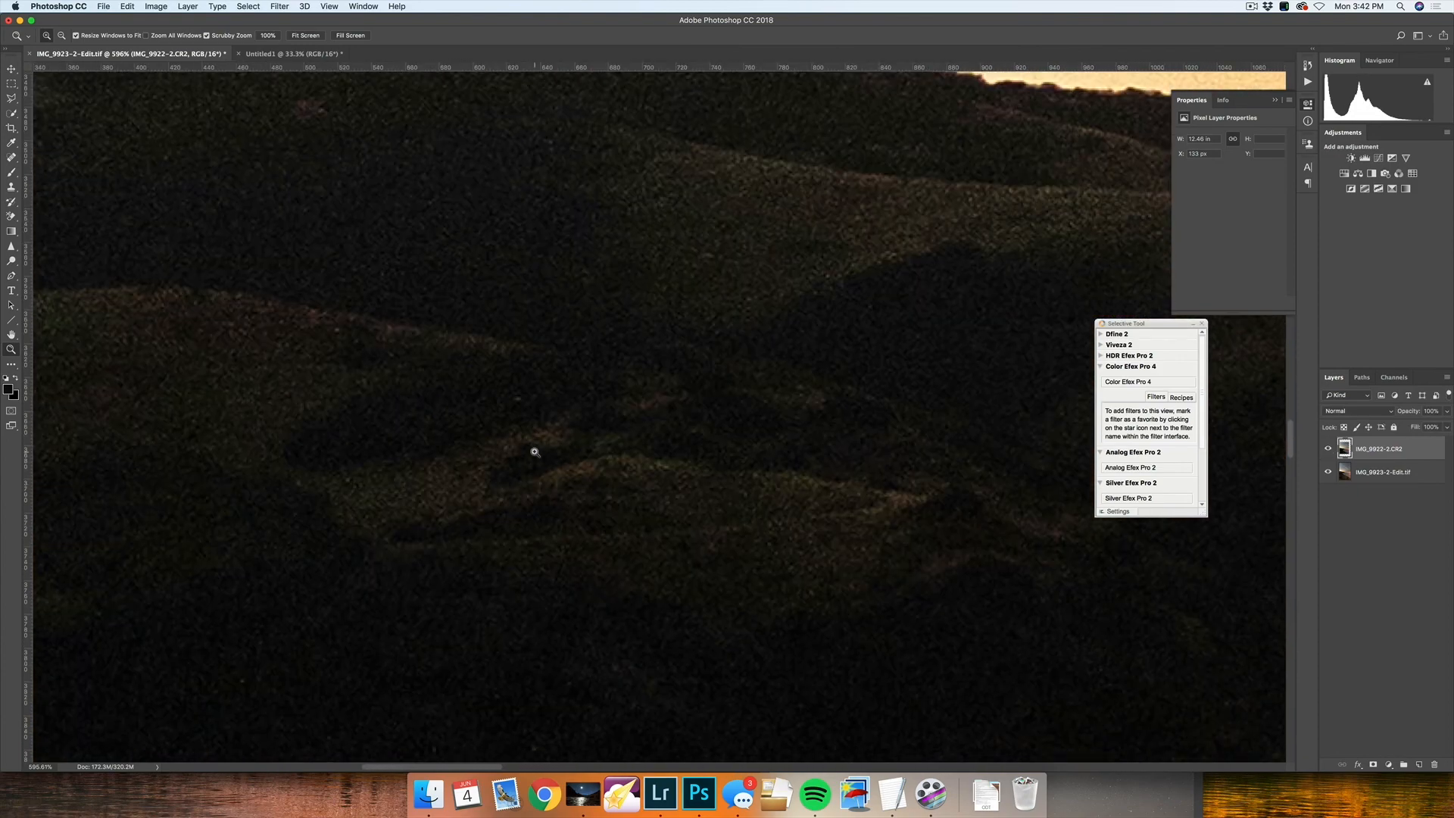
pyautogui.scroll(8, 534, 452)
pyautogui.hscroll(8, 733, 448)
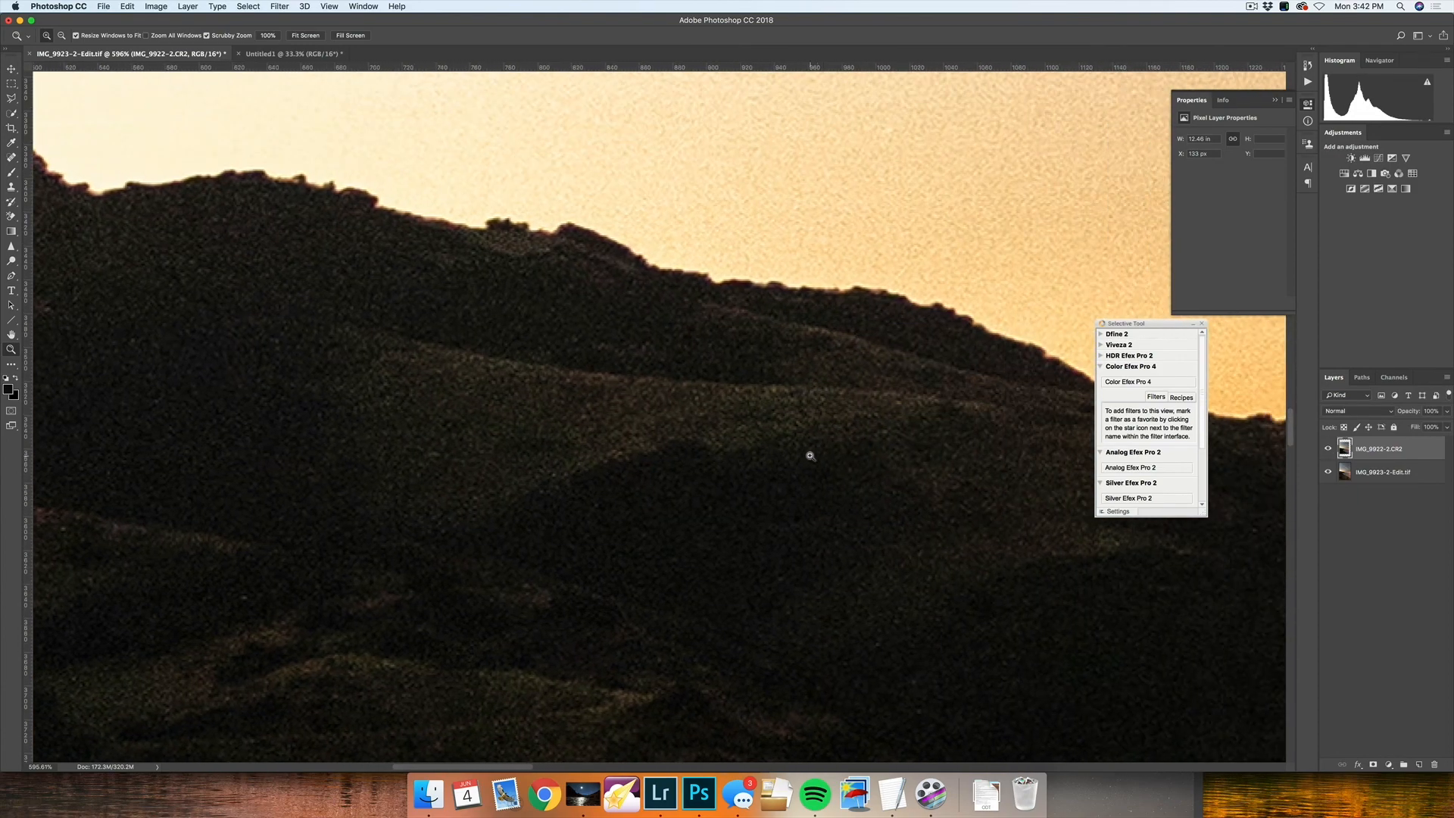
pyautogui.click(1329, 449)
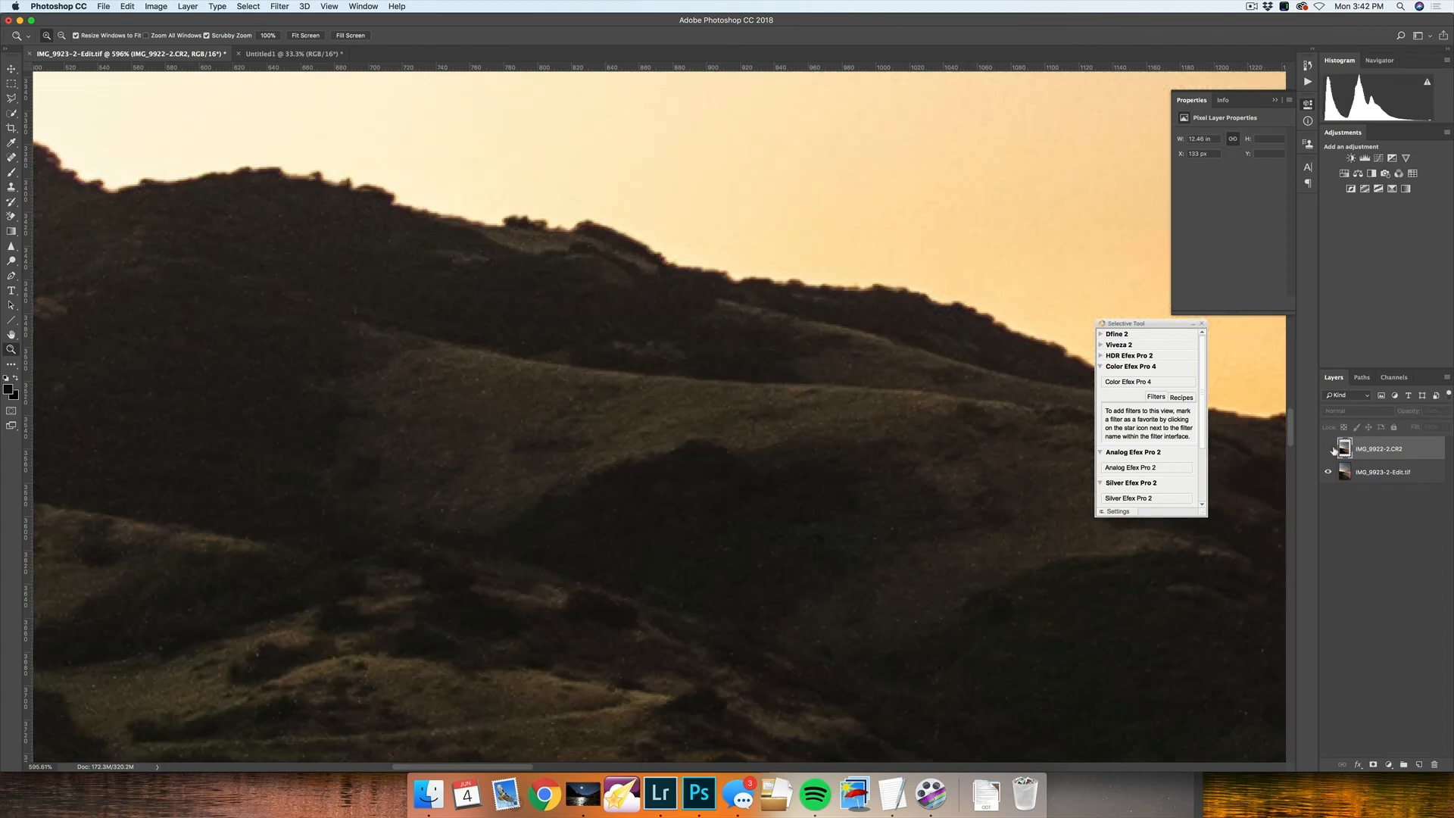
# Step: Review the entire edited image at 33.3% zoom with the original exposure layer hidden
pyautogui.press('super+1')
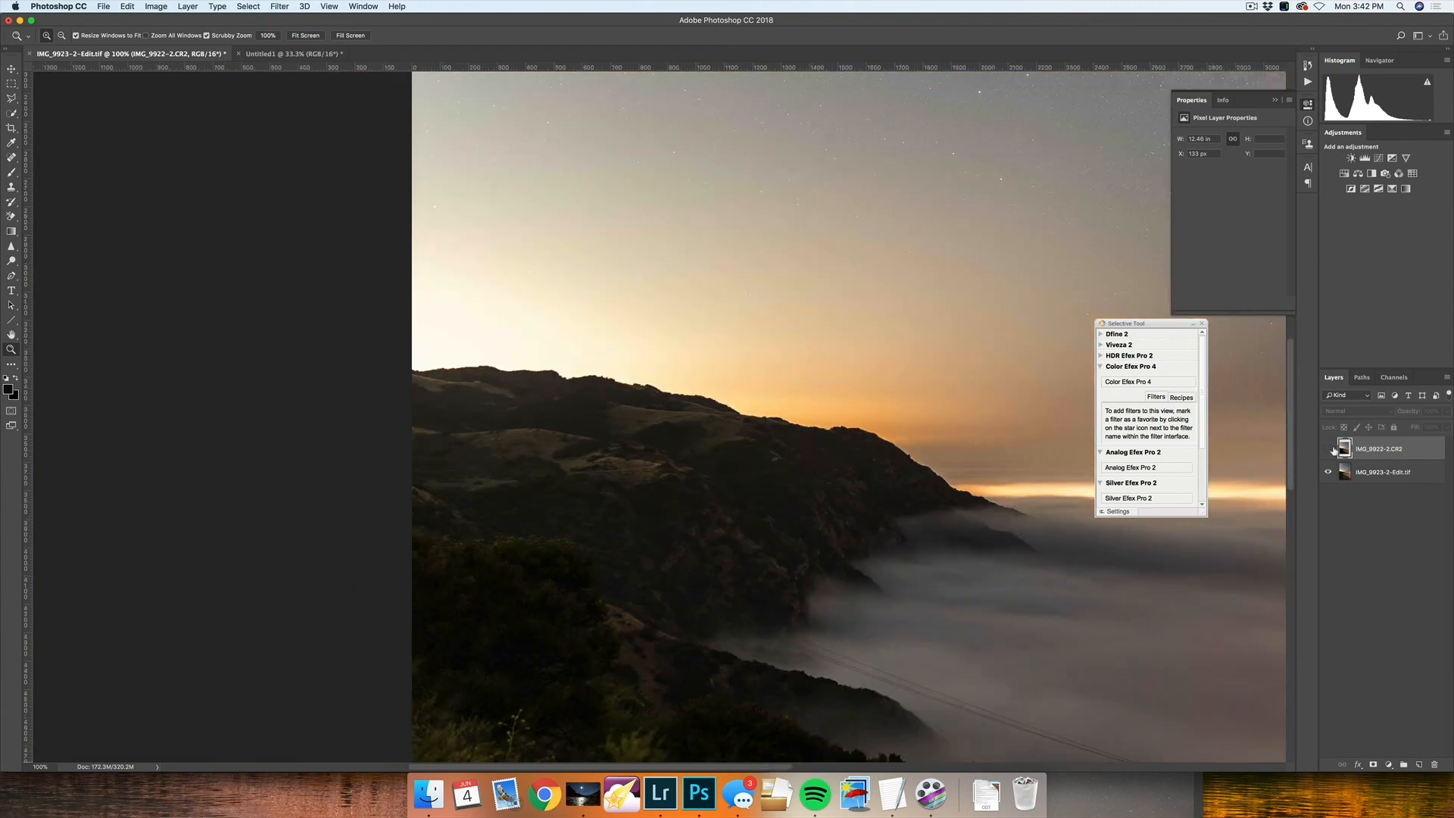
pyautogui.press('super+minus')
pyautogui.press('super+minus')
pyautogui.press('super+minus')
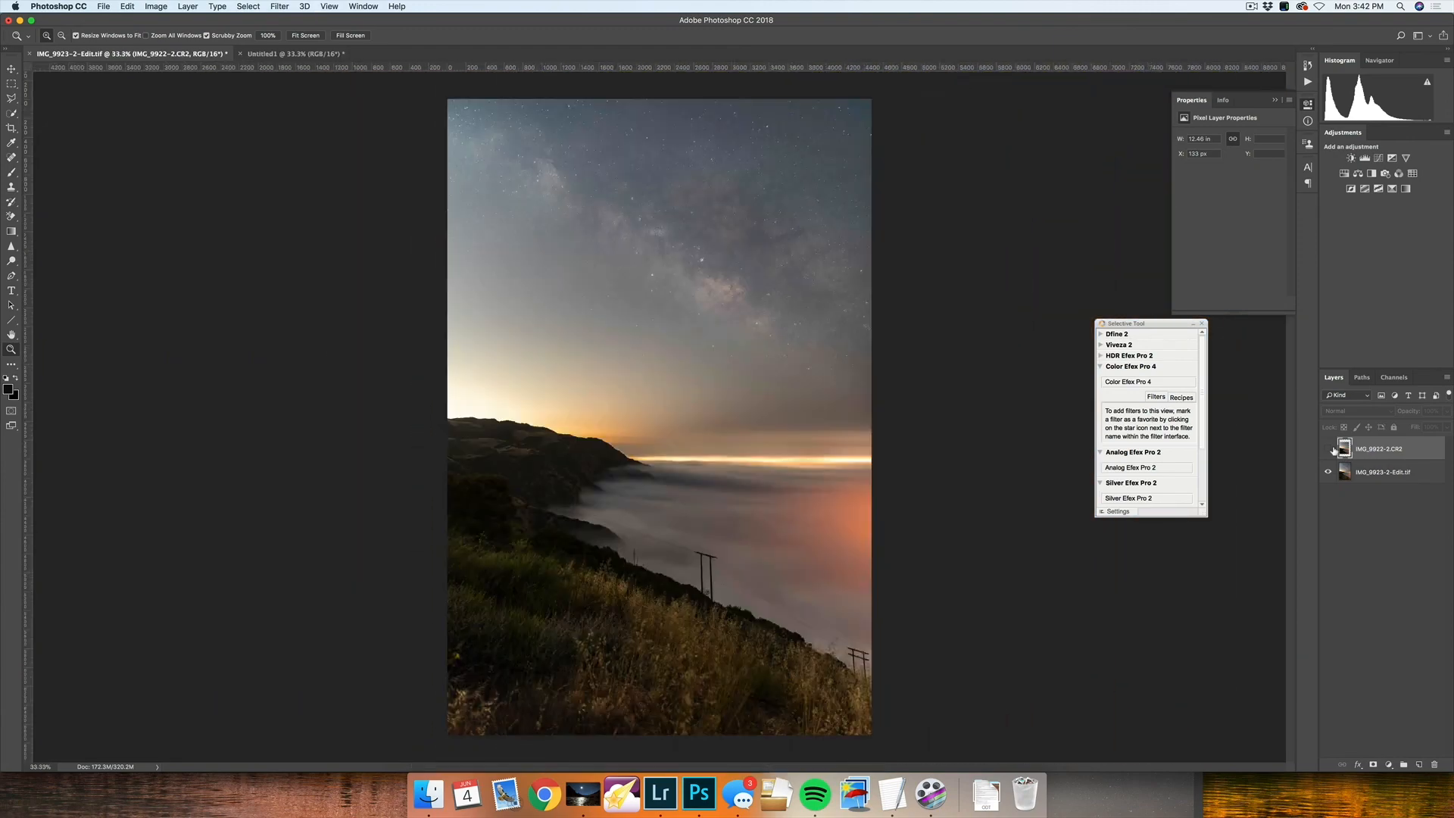